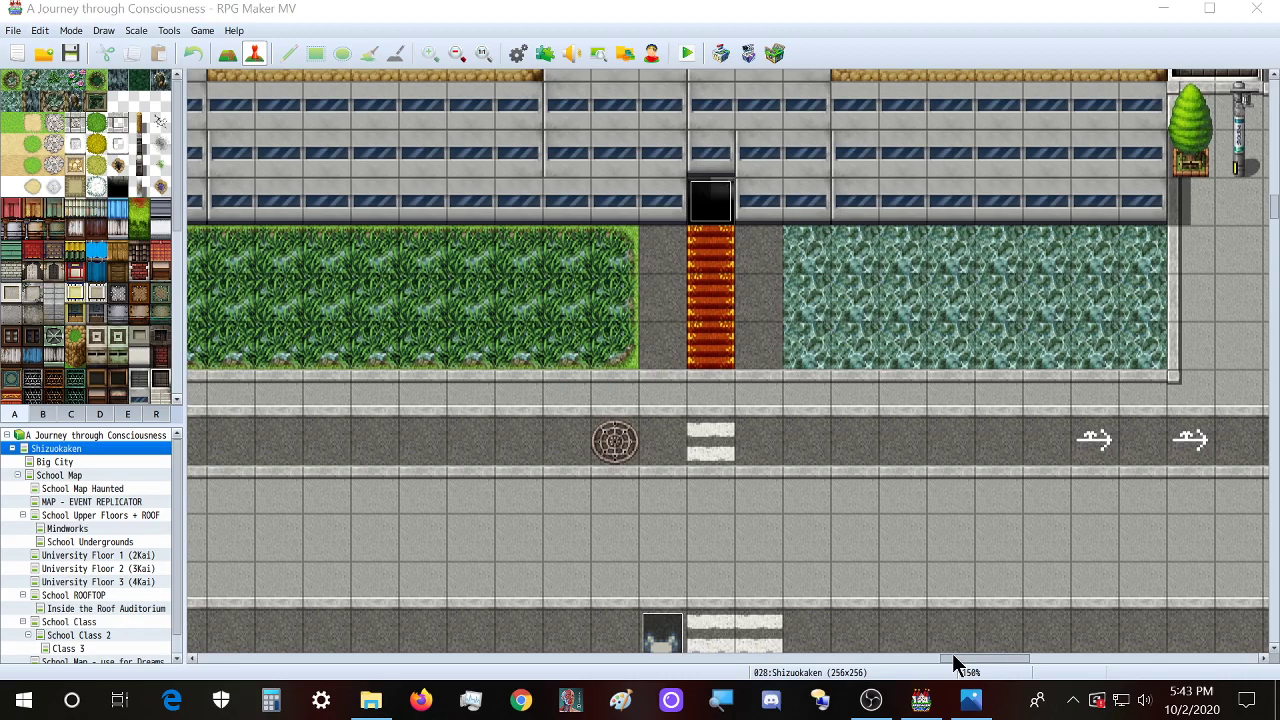
# Step: View the Xandaara_Miyumi.png face sheet in Photos, return to RPG Maker MV and open the Character Generator
pyautogui.click(971, 699)
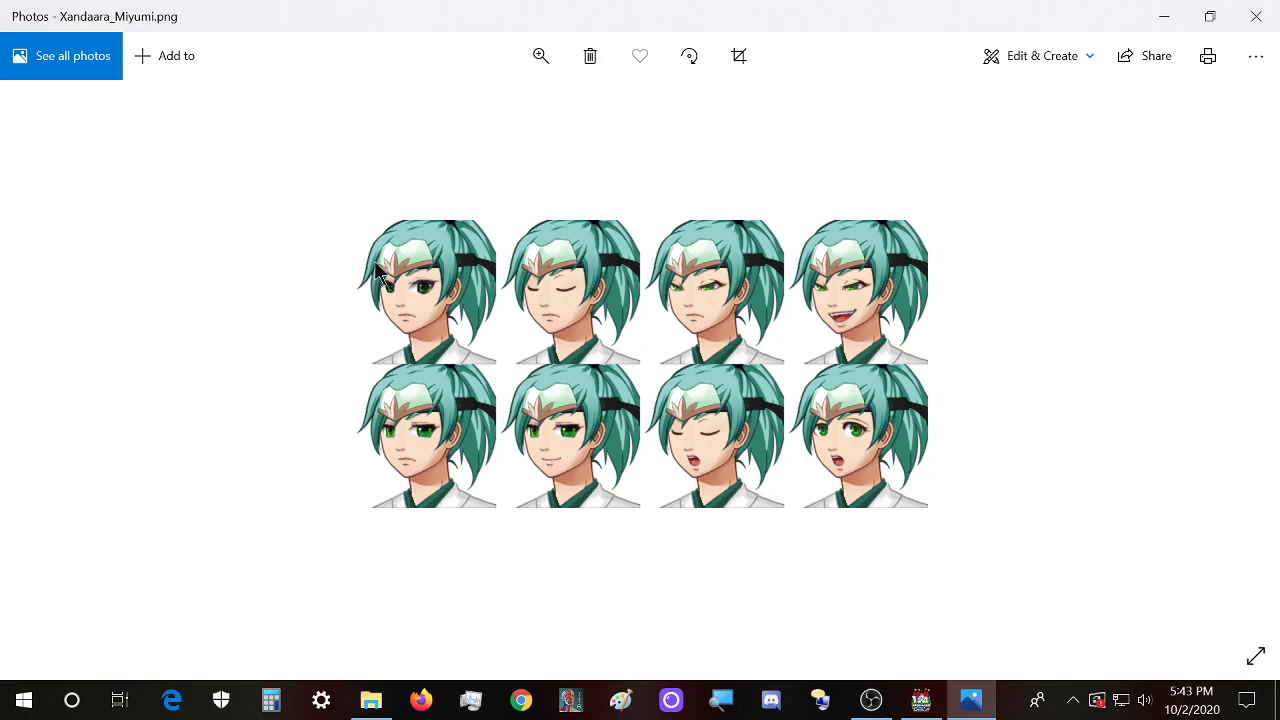
pyautogui.click(921, 699)
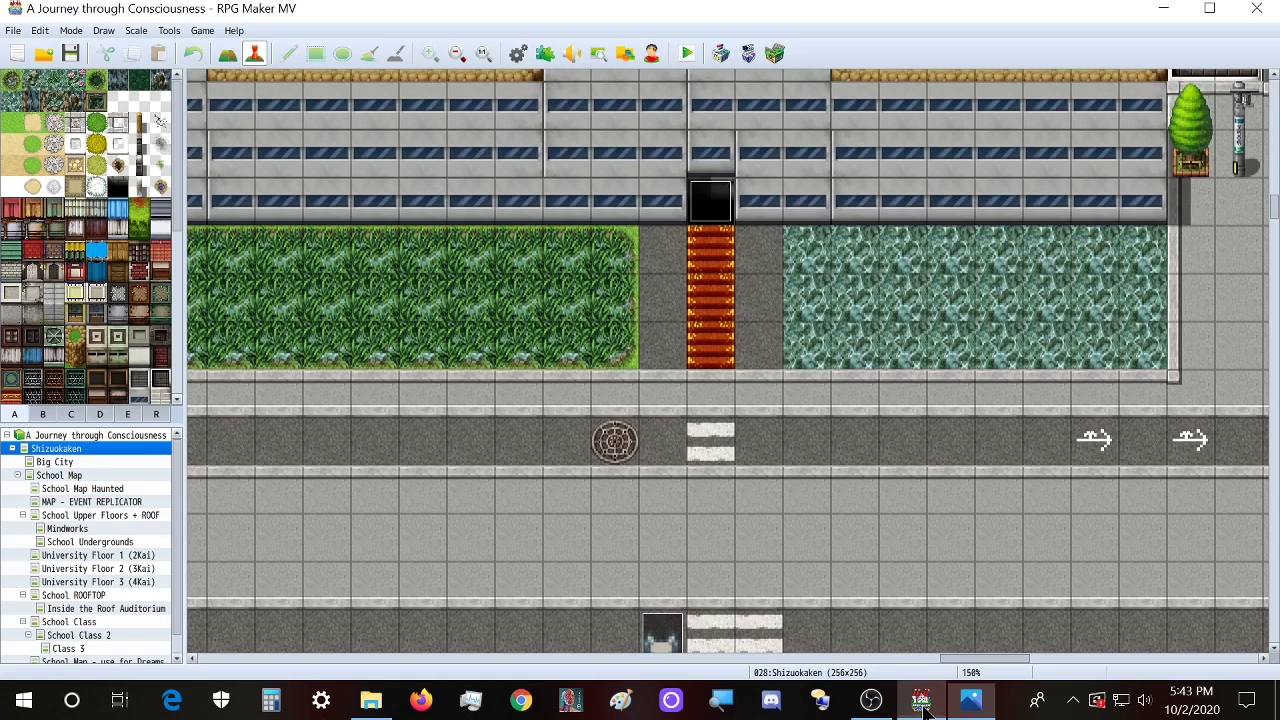
pyautogui.click(657, 56)
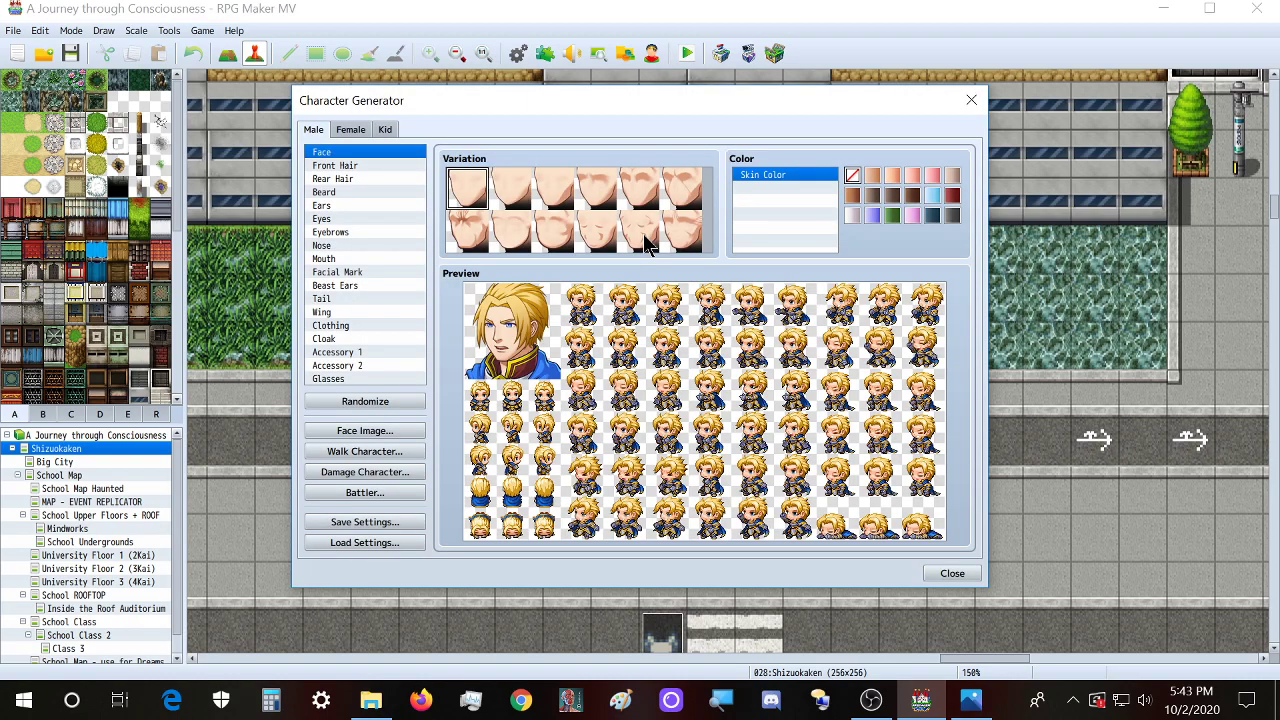
pyautogui.moveTo(648, 90); pyautogui.dragTo(617, 100)
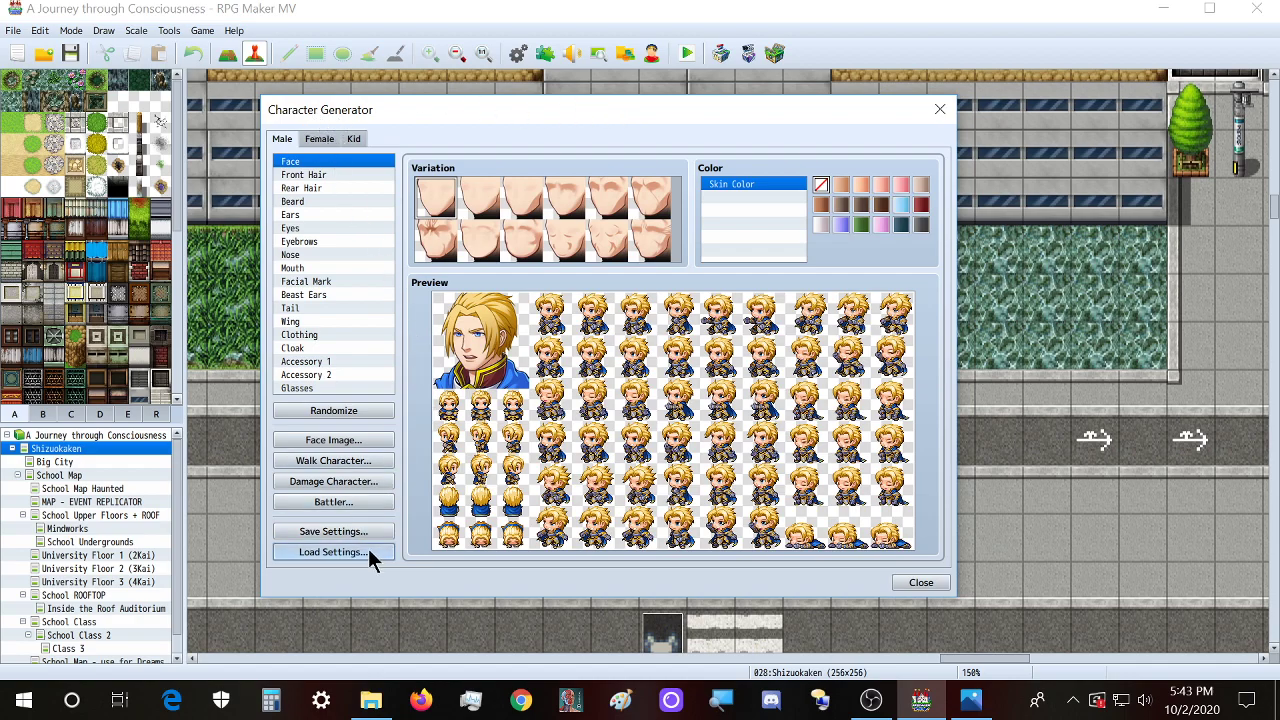
# Step: Try a short rear hair variation on the Kid character template and return to the Female template
pyautogui.click(307, 140)
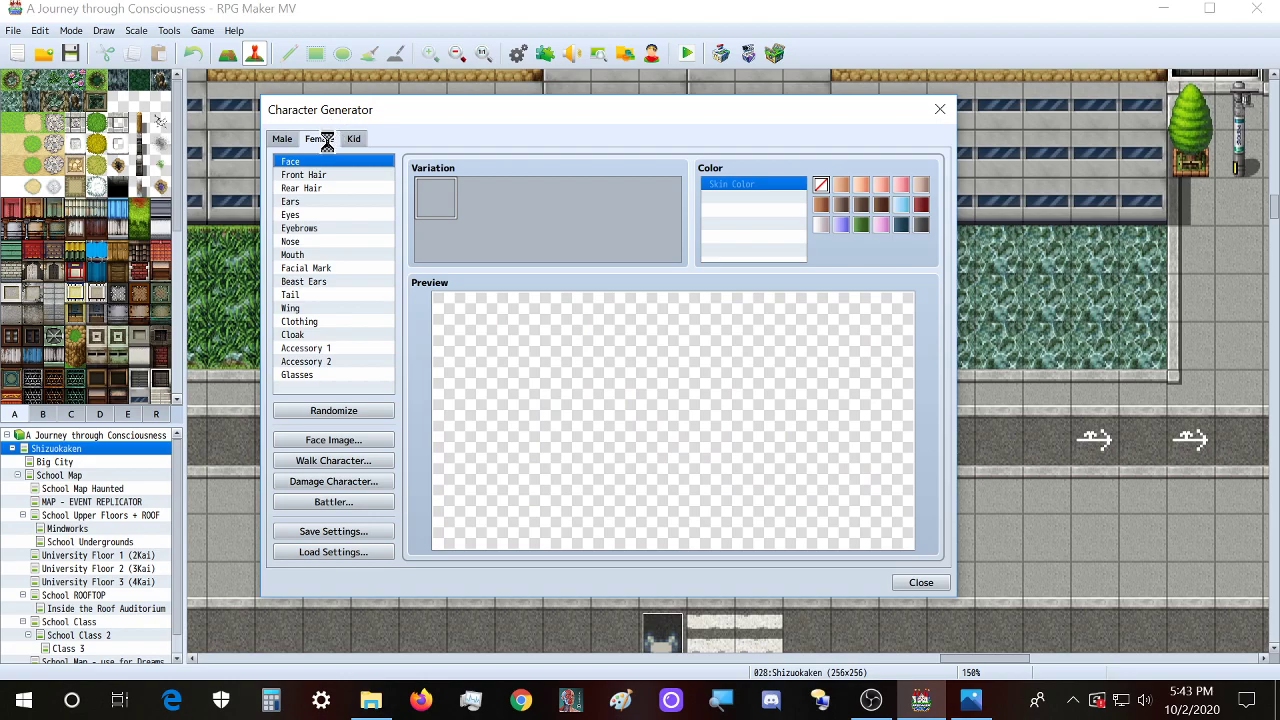
pyautogui.click(354, 139)
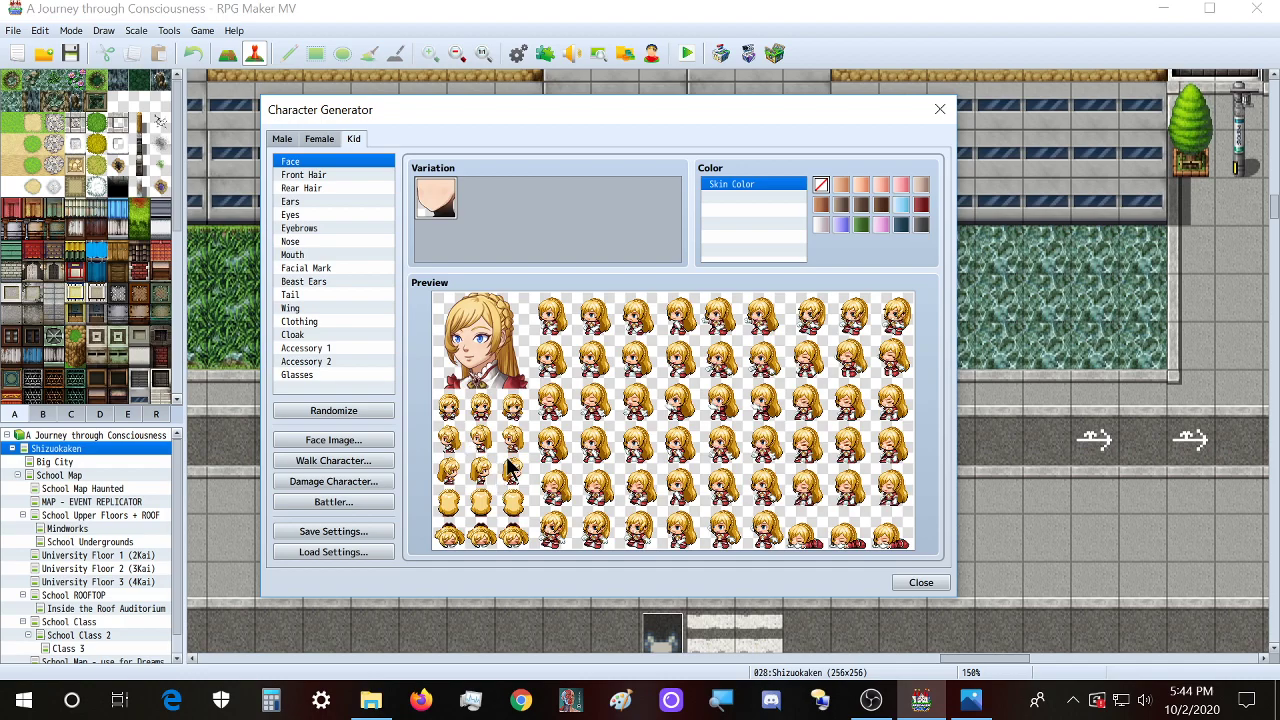
pyautogui.click(326, 176)
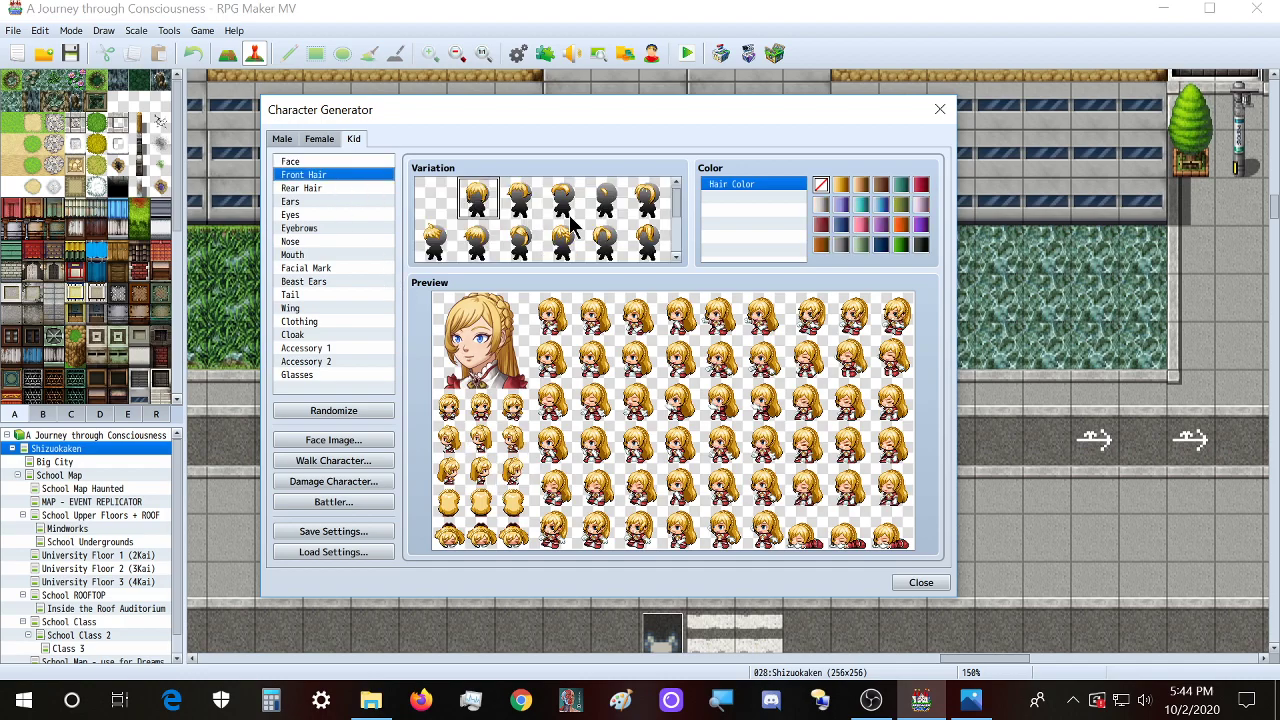
pyautogui.click(305, 190)
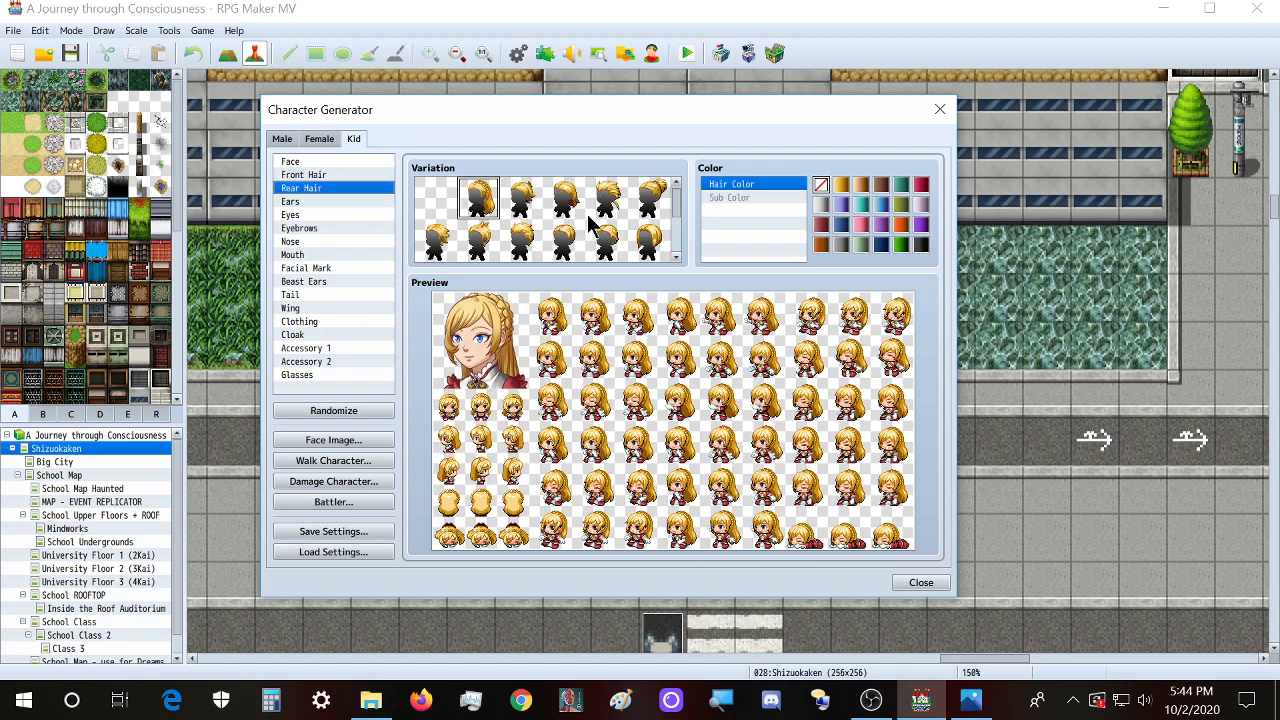
pyautogui.click(565, 243)
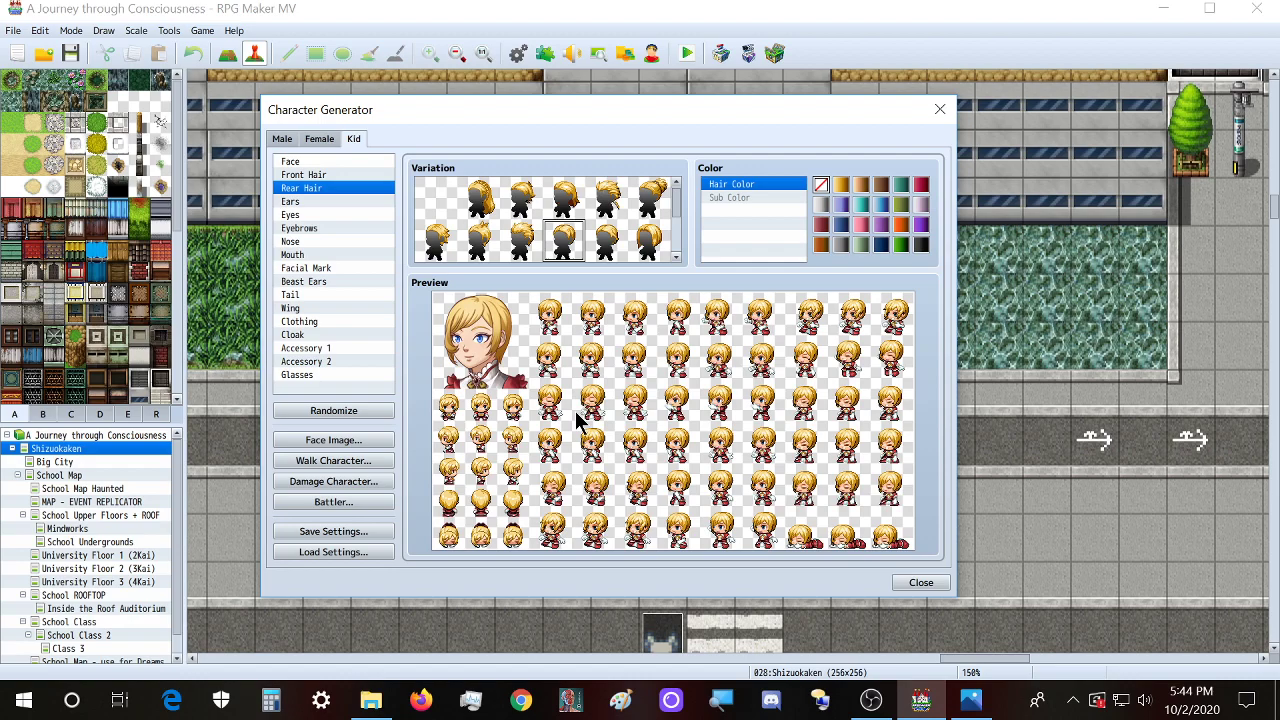
pyautogui.click(307, 141)
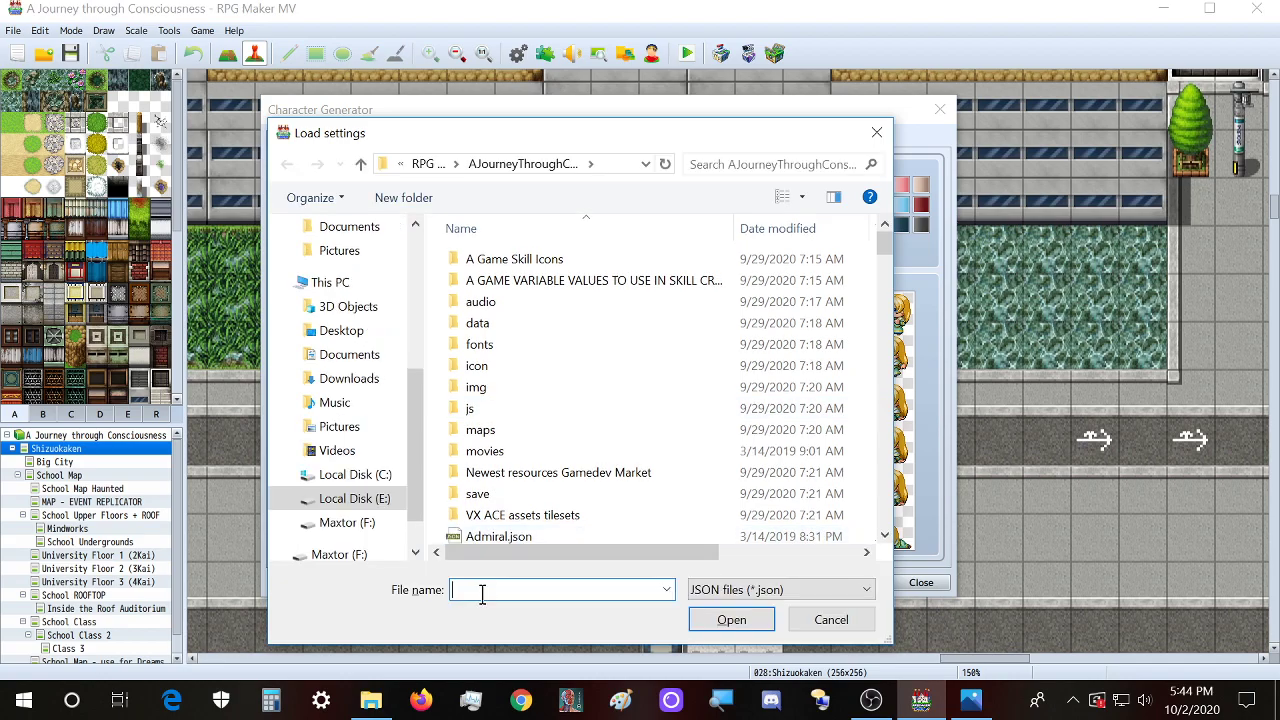
# Step: Search the project folder for "miyumi" to find the character's saved generator settings
pyautogui.write('miyumi')
pyautogui.click(705, 617)
pyautogui.click(740, 368)
pyautogui.scroll(-5, 536, 495)
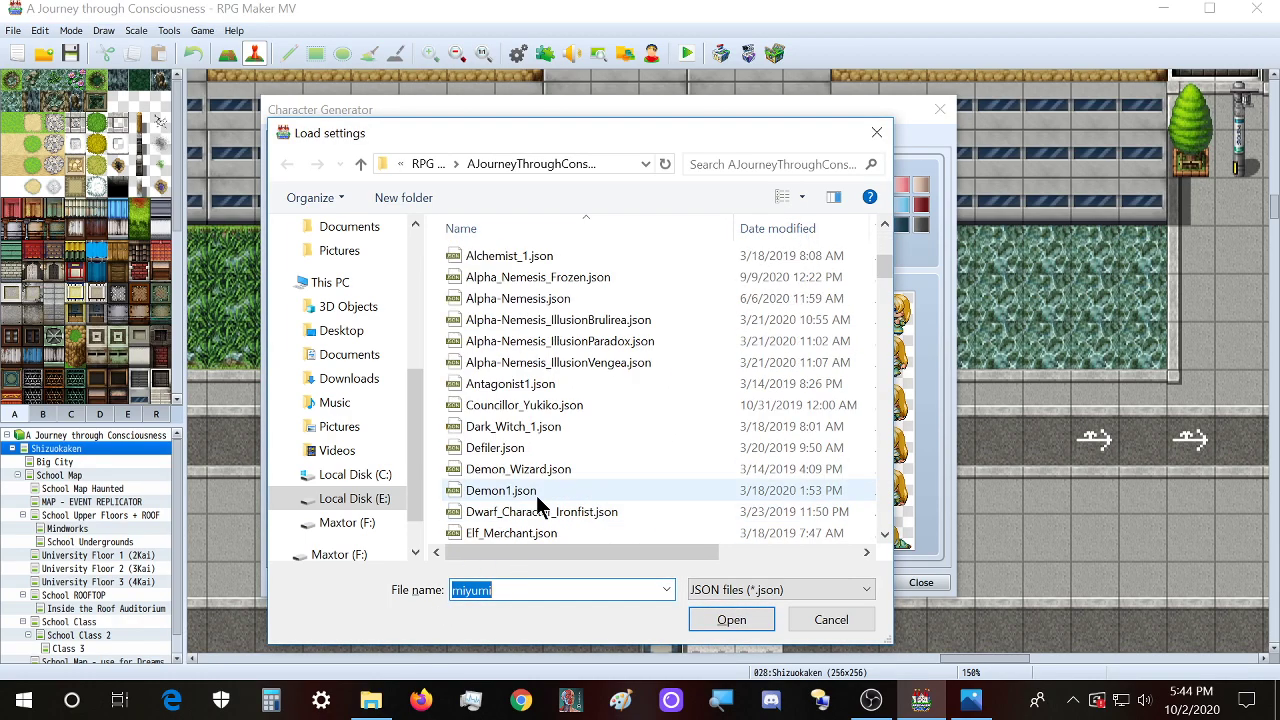
pyautogui.hotkey('ctrl', 'x')
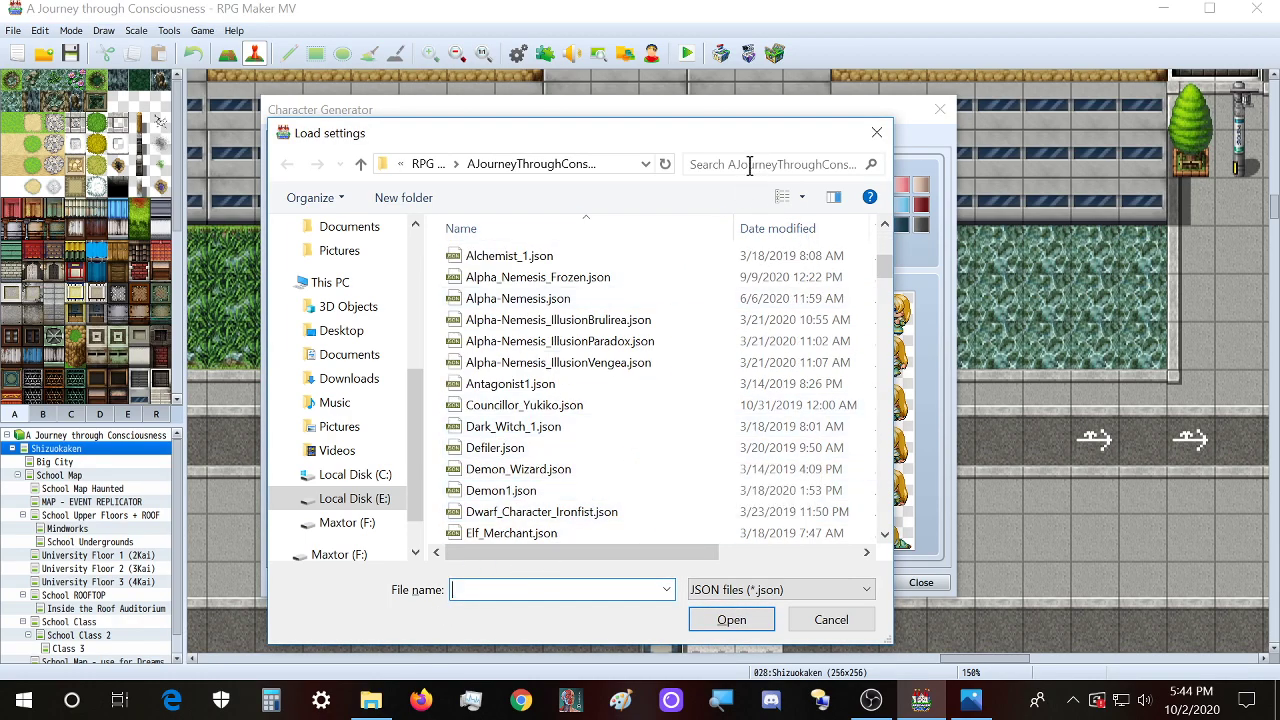
pyautogui.click(748, 164)
pyautogui.hotkey('ctrl', 'v')
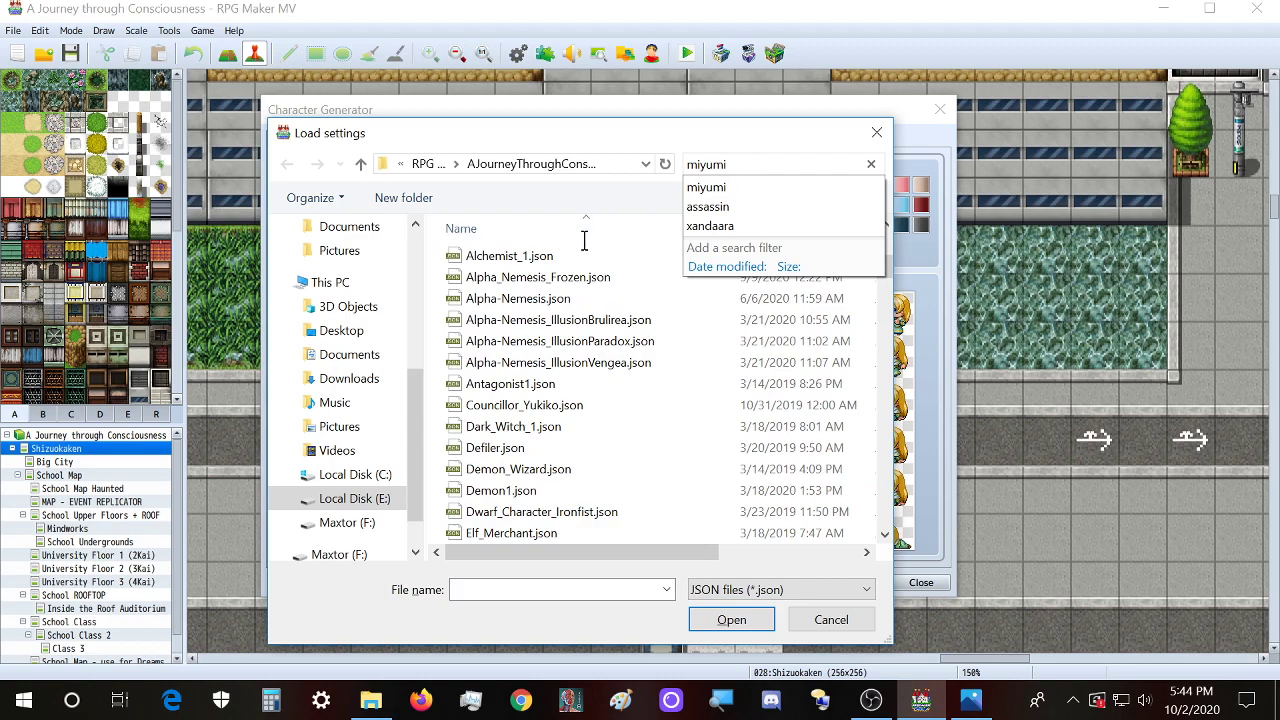
pyautogui.click(724, 187)
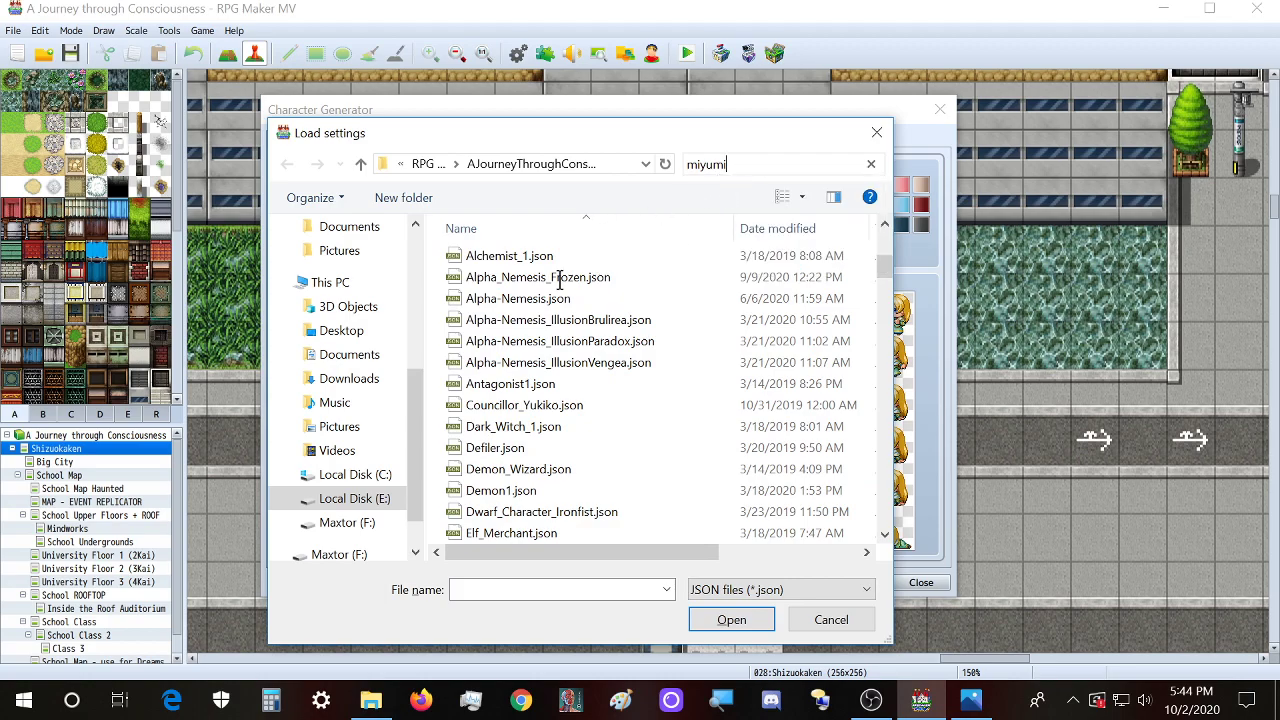
# Step: Load the Xandaara_Miyumi2.json settings file into the Character Generator
pyautogui.scroll(1, 537, 479)
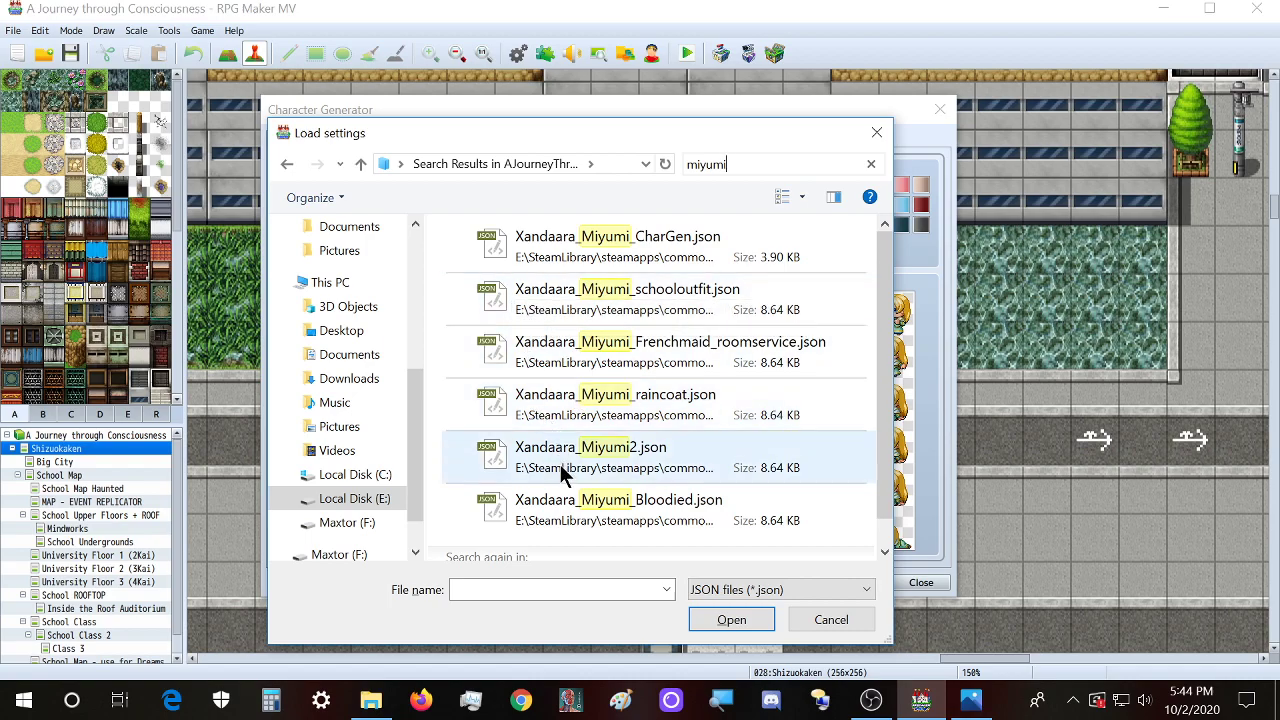
pyautogui.scroll(-1, 558, 478)
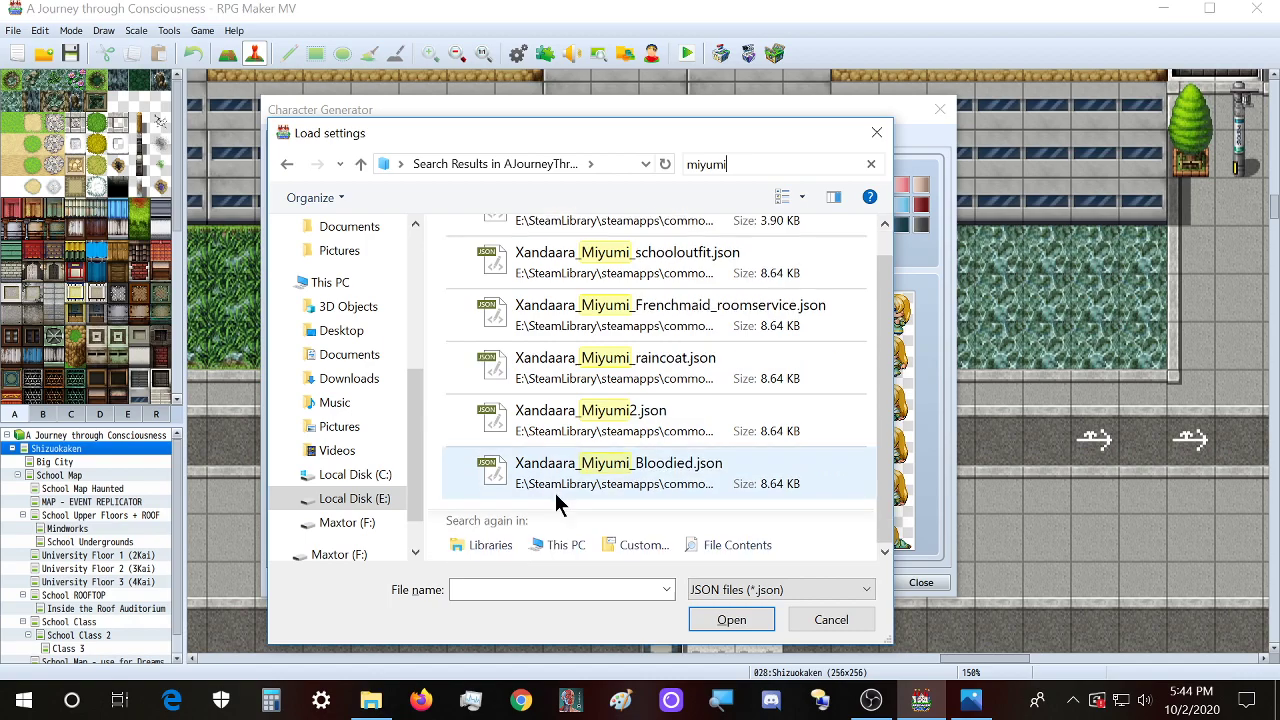
pyautogui.scroll(1, 552, 470)
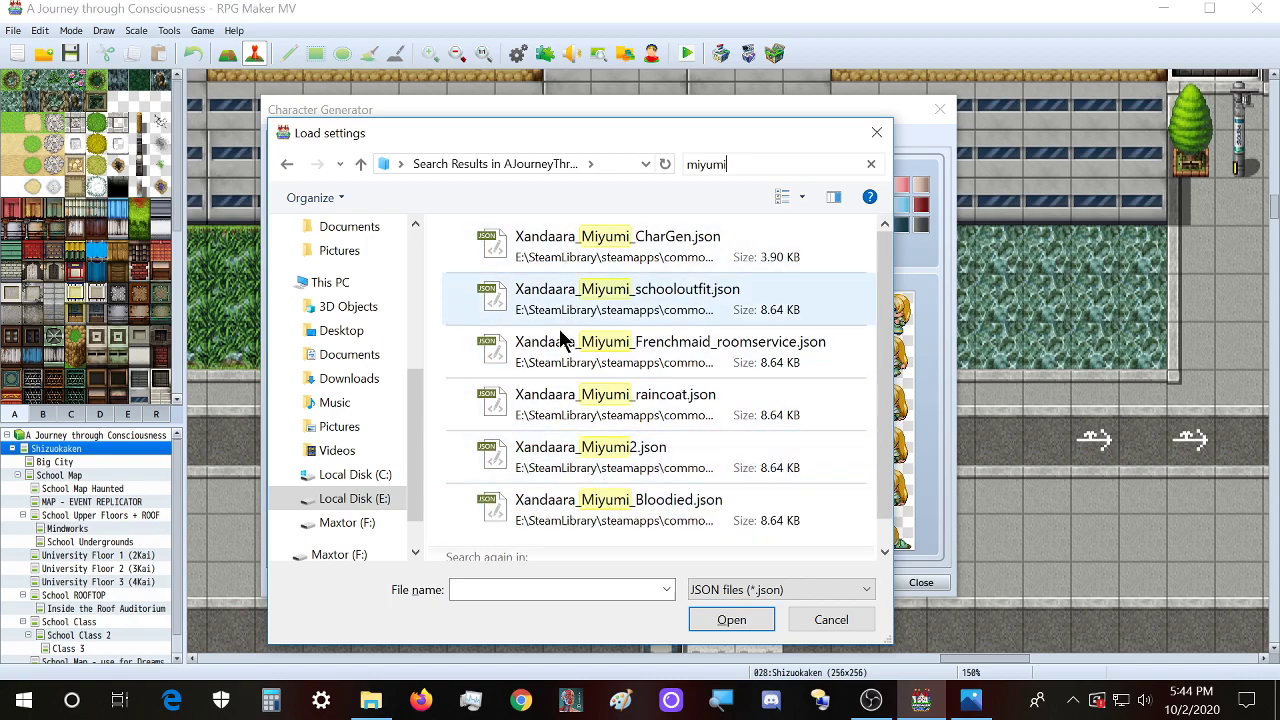
pyautogui.doubleClick(552, 456)
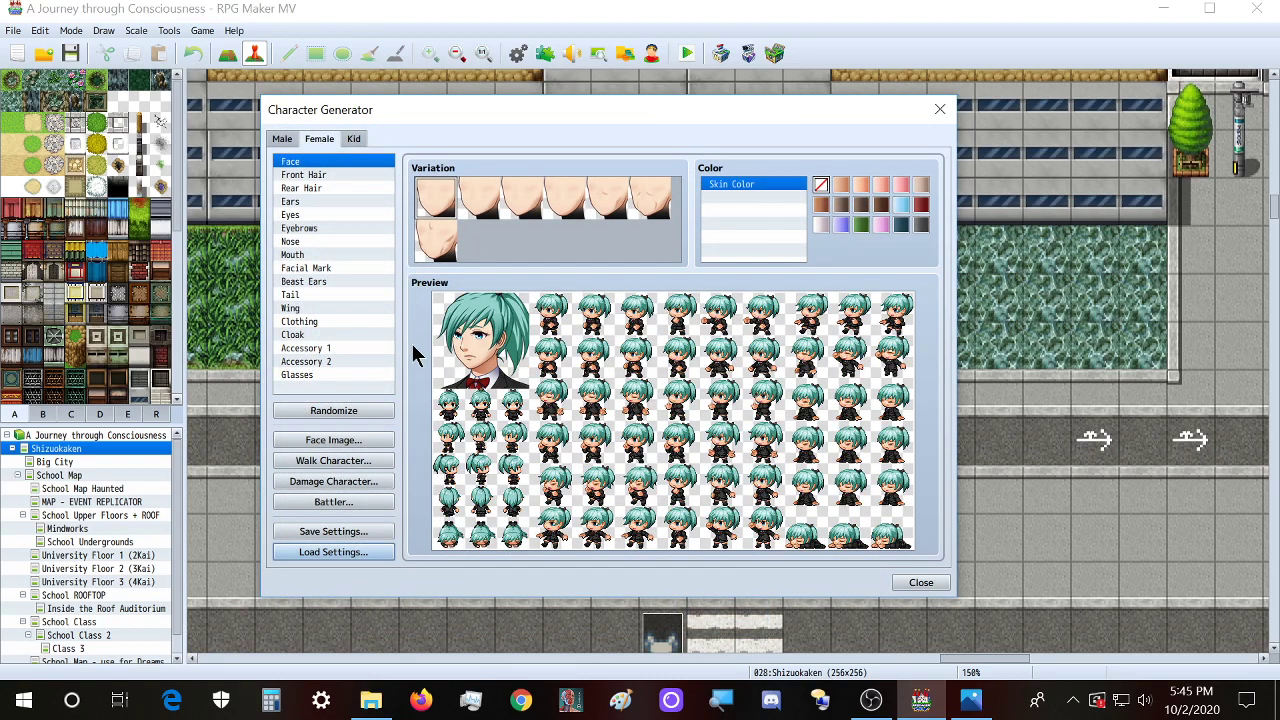
# Step: Compare the Xandaara_Miyumi2.png and Xandaara_Miyumi_Bloodied.png face sheets in Photos, and return to RPG Maker MV
pyautogui.click(970, 700)
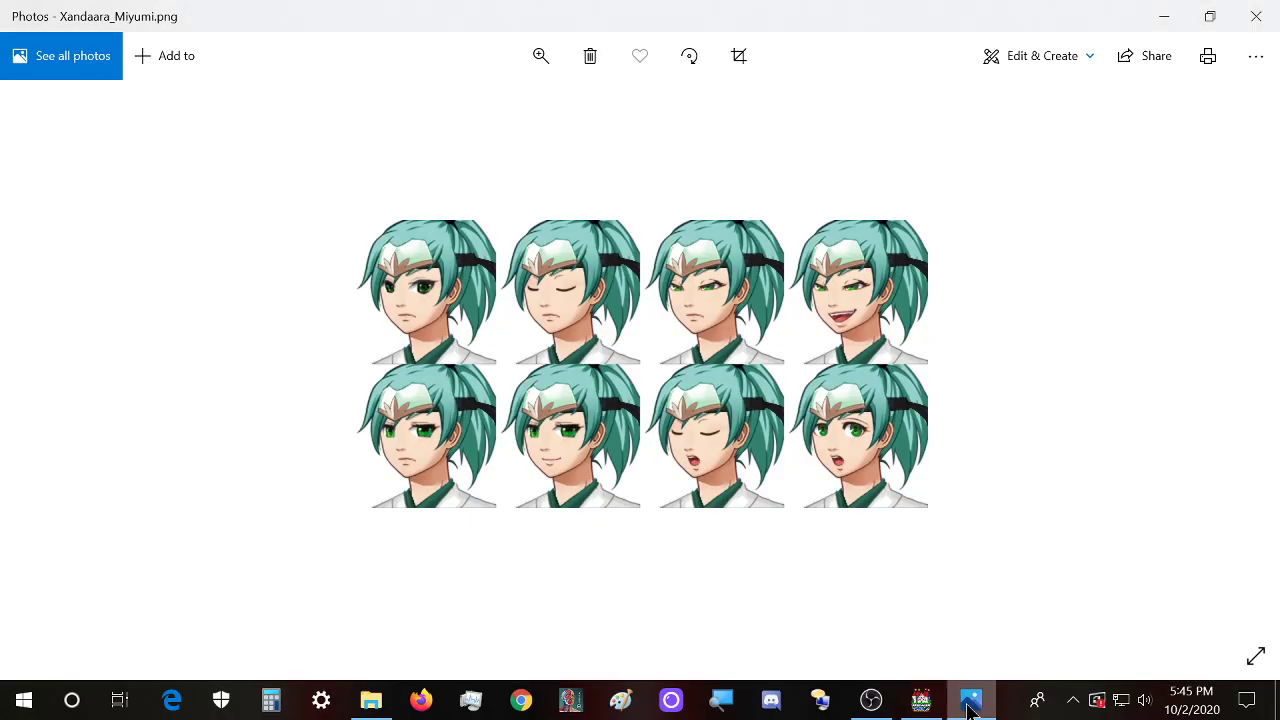
pyautogui.press('Right')
pyautogui.press('Right')
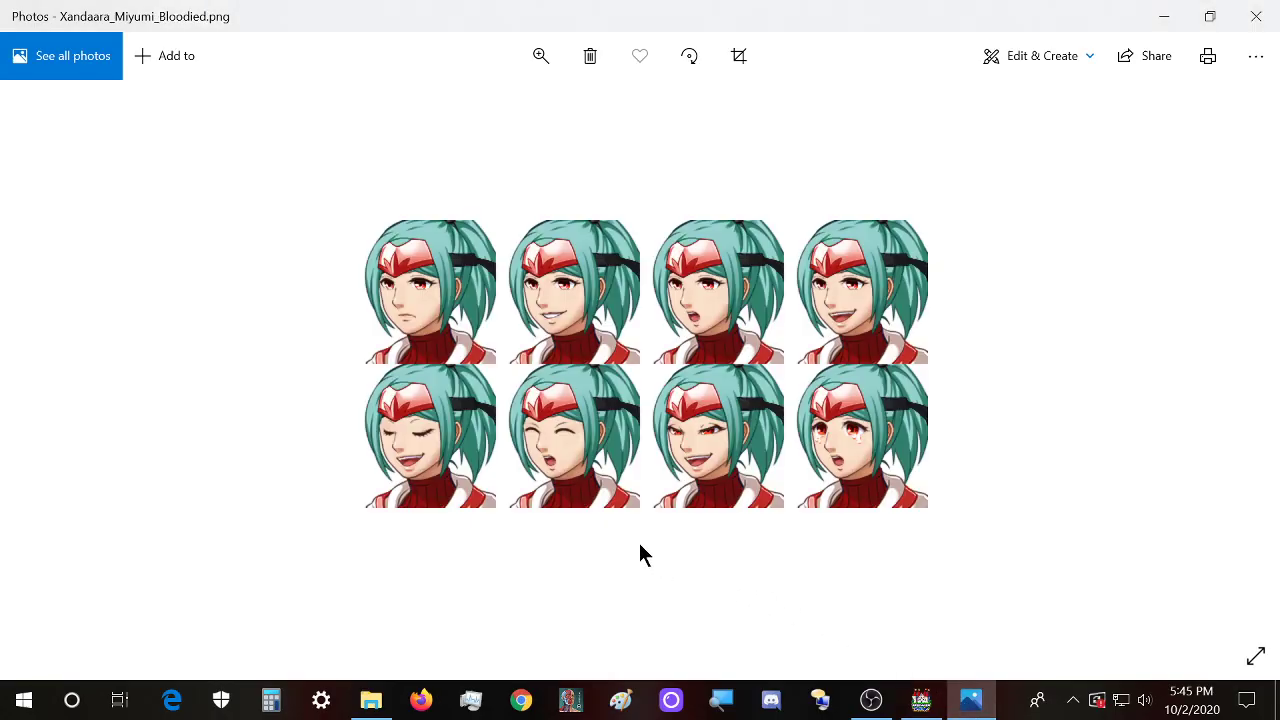
pyautogui.click(920, 700)
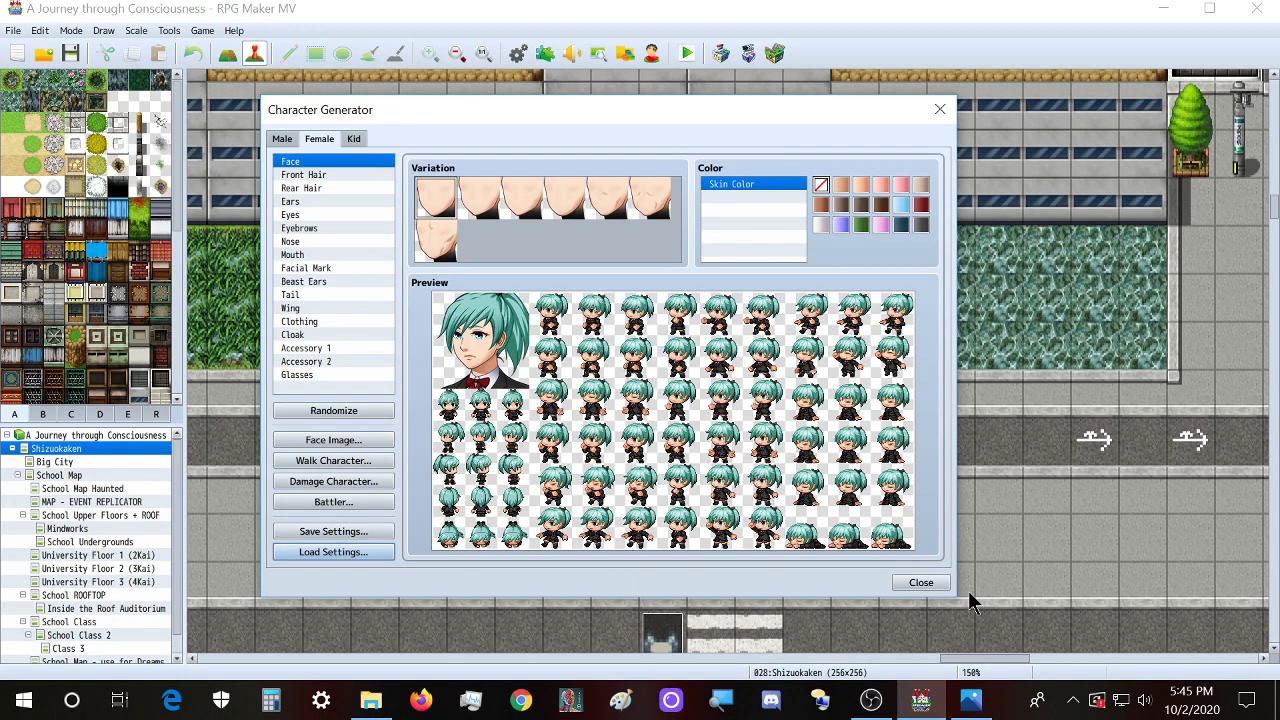
pyautogui.click(970, 700)
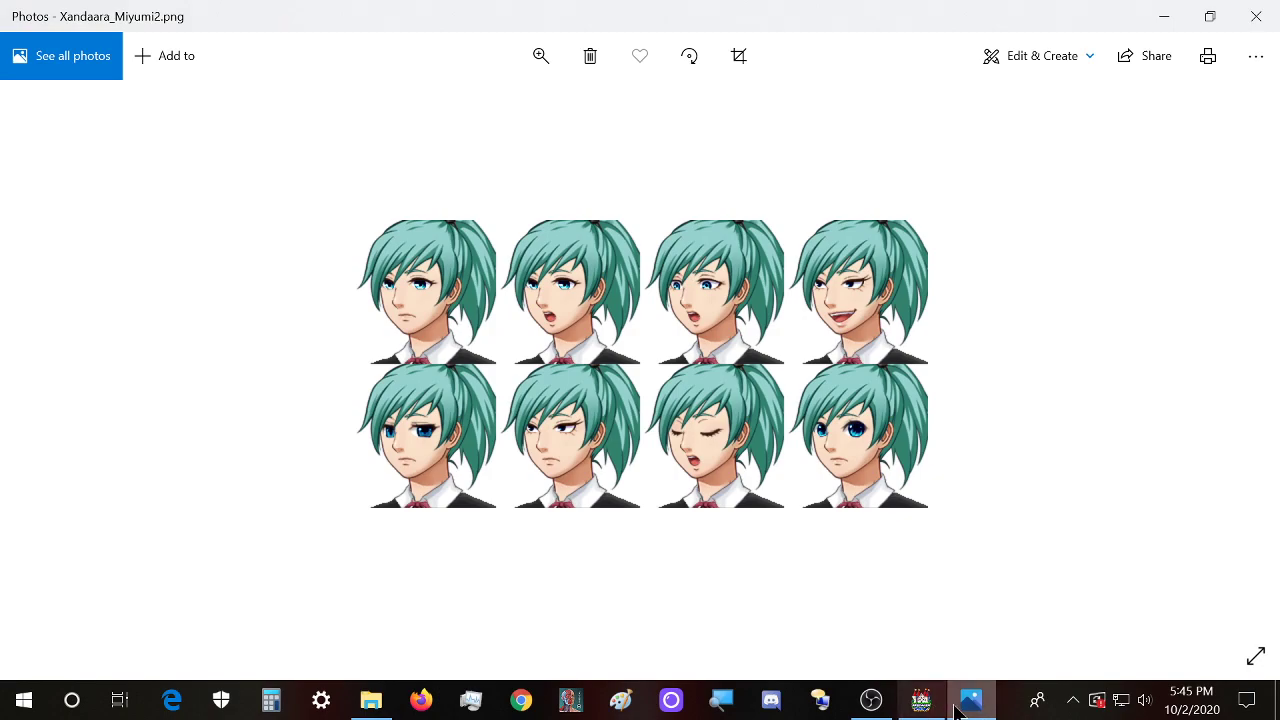
pyautogui.click(957, 710)
pyautogui.click(960, 711)
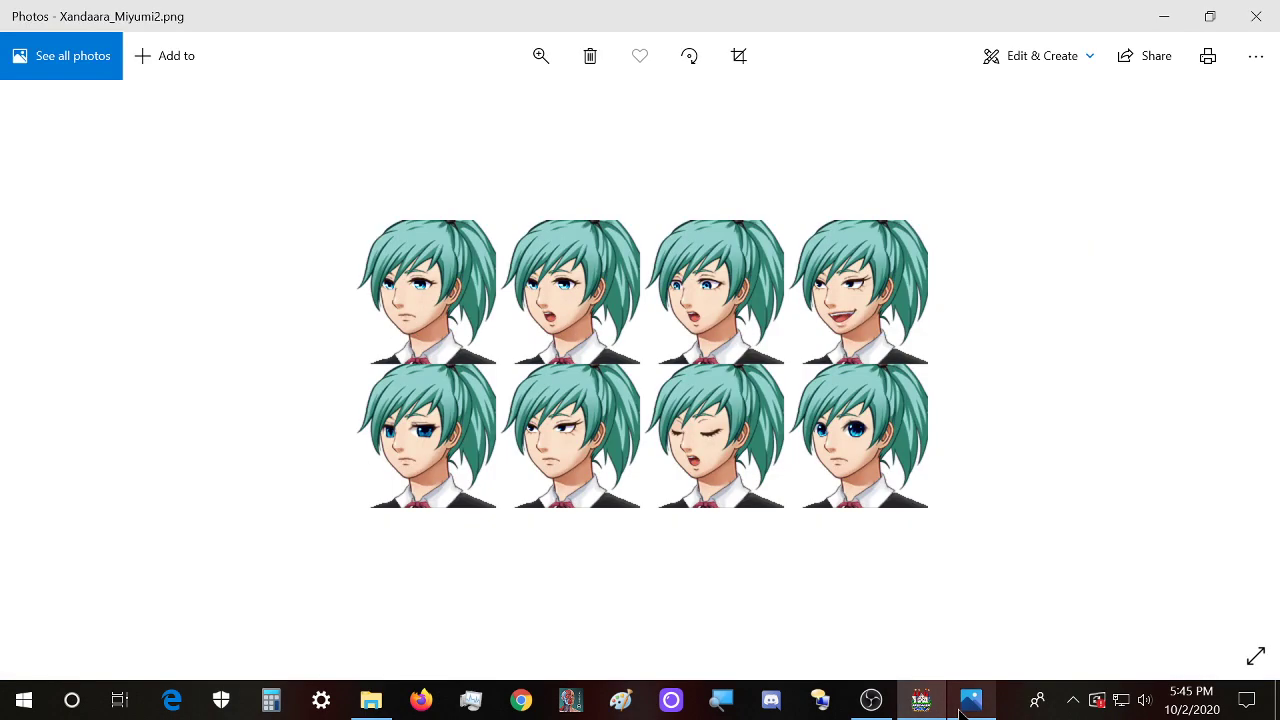
pyautogui.press('Right')
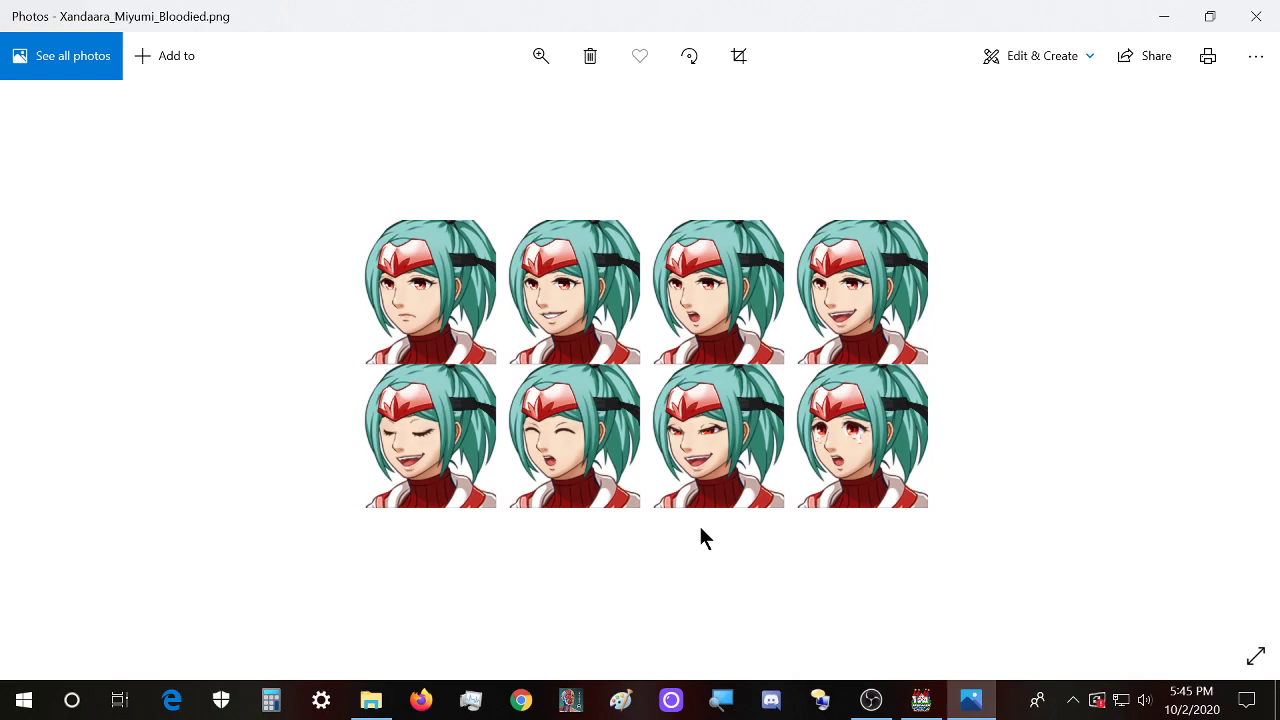
pyautogui.press('Left')
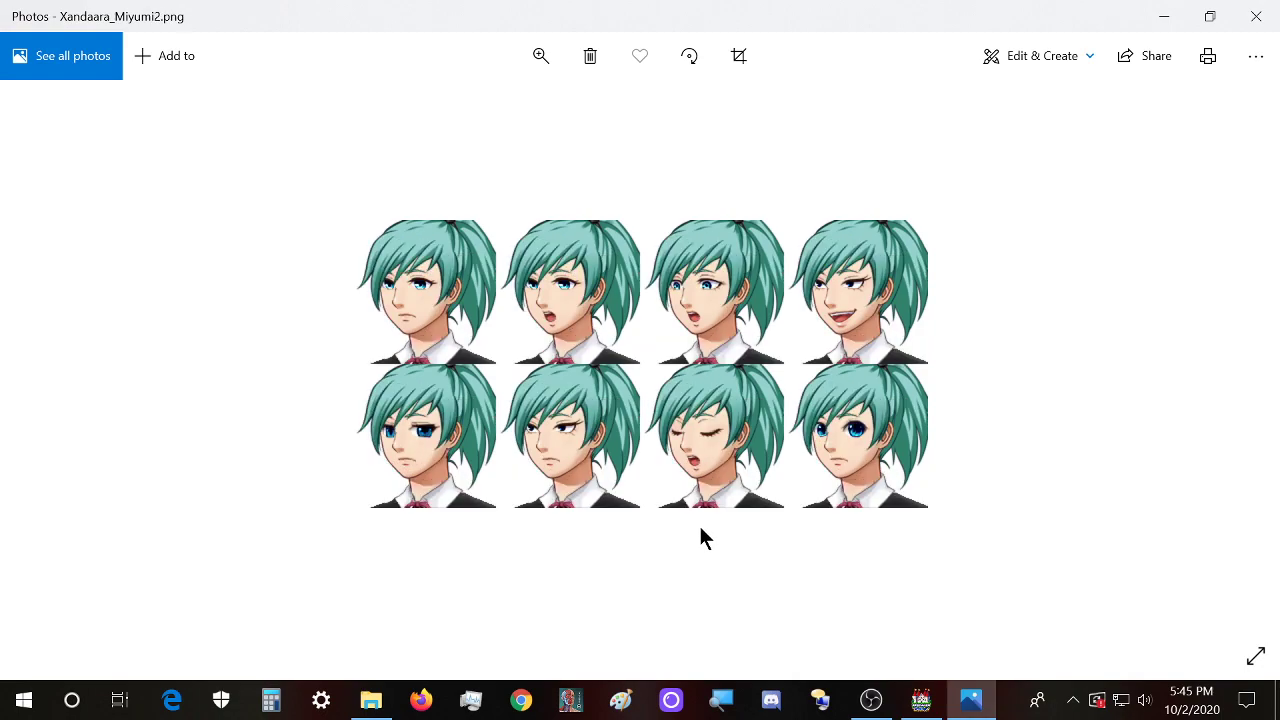
pyautogui.click(921, 700)
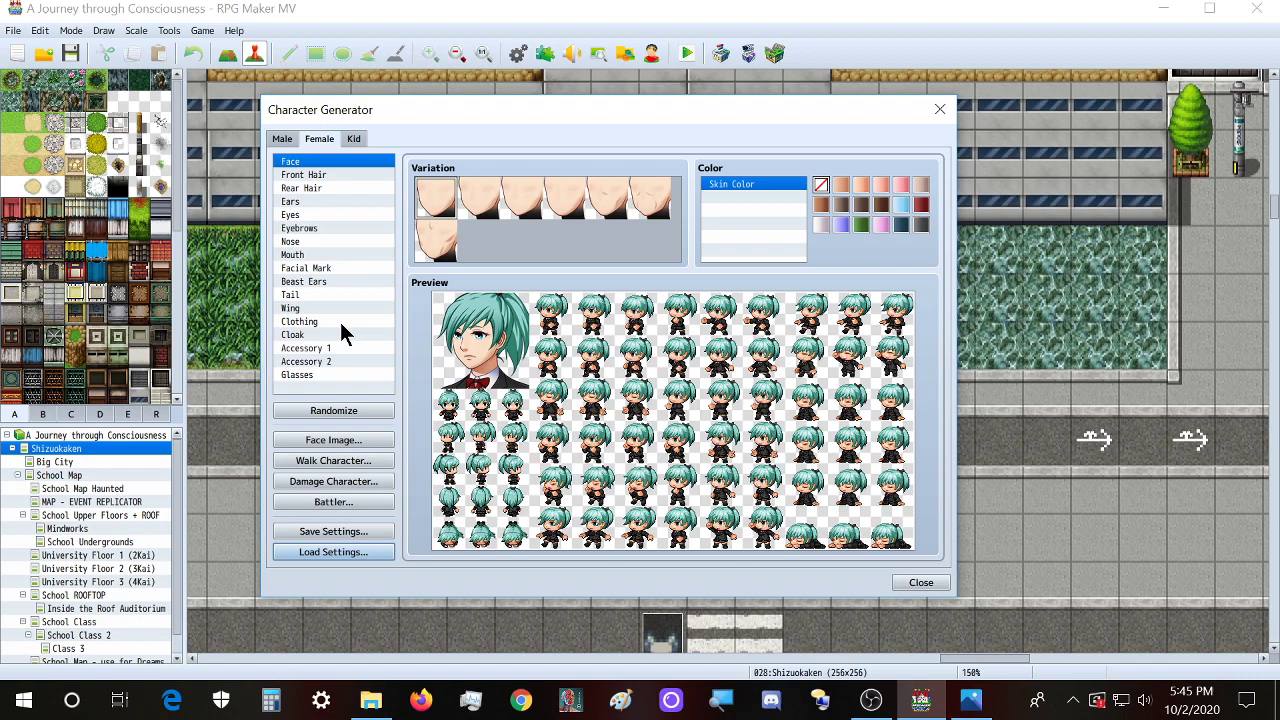
# Step: Review the Clothing, Cloak, Accessory 1, Accessory 2 and Glasses variations available for the female character
pyautogui.click(300, 321)
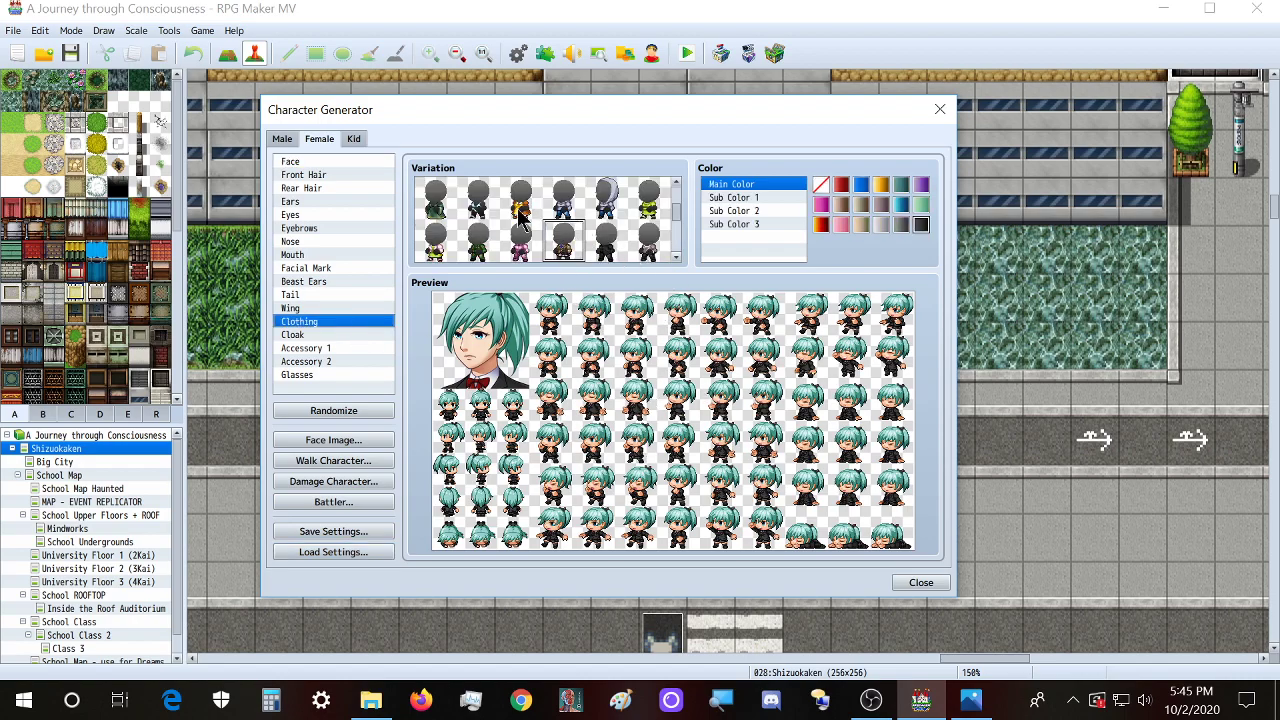
pyautogui.click(329, 334)
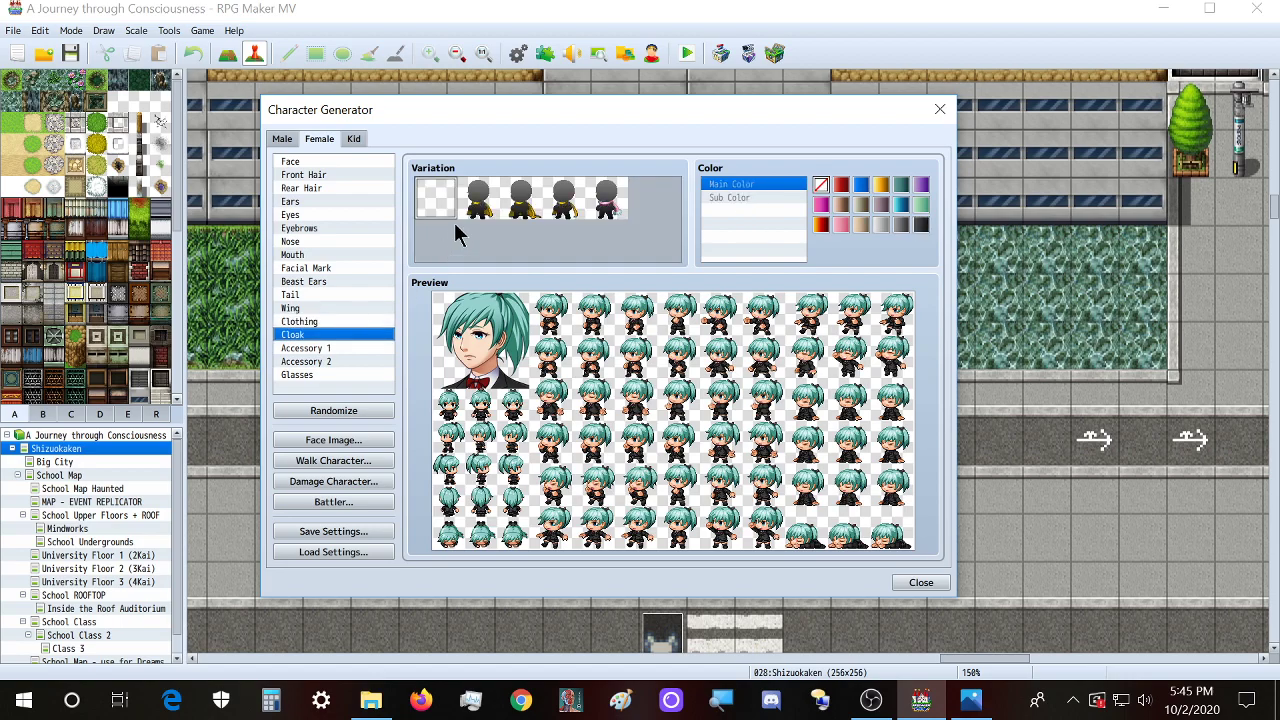
pyautogui.click(318, 348)
pyautogui.click(320, 362)
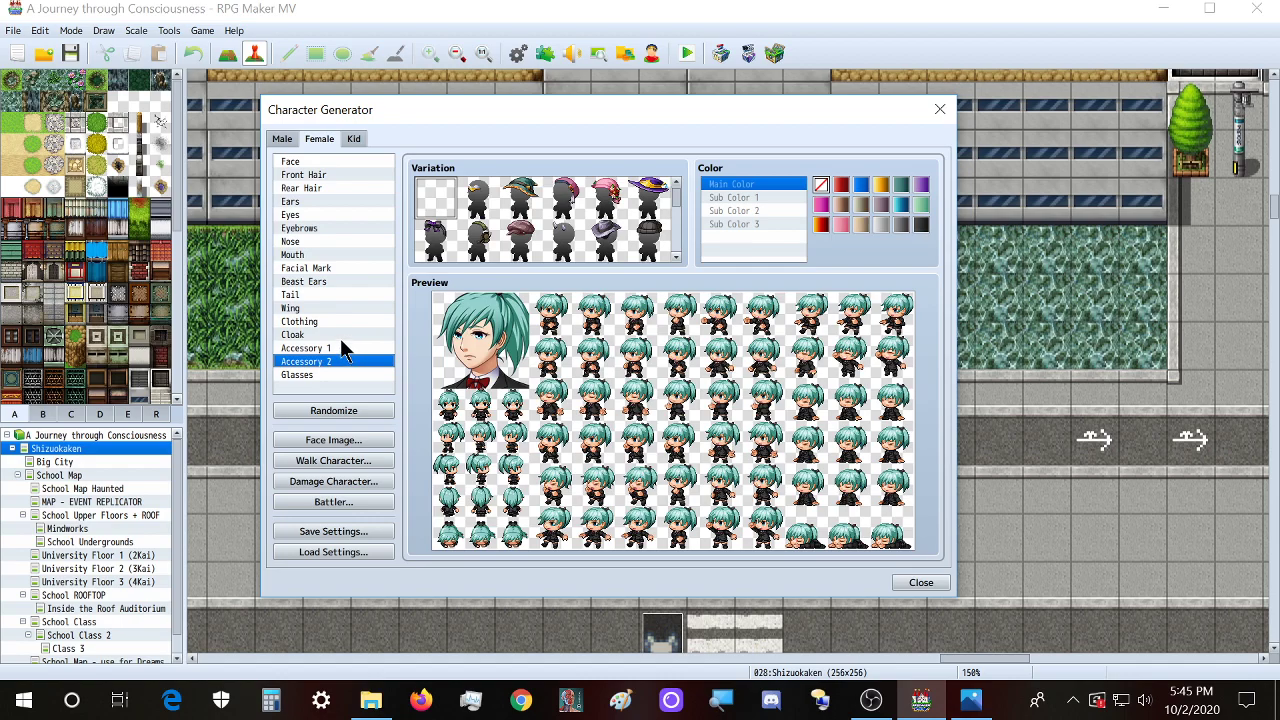
pyautogui.click(322, 376)
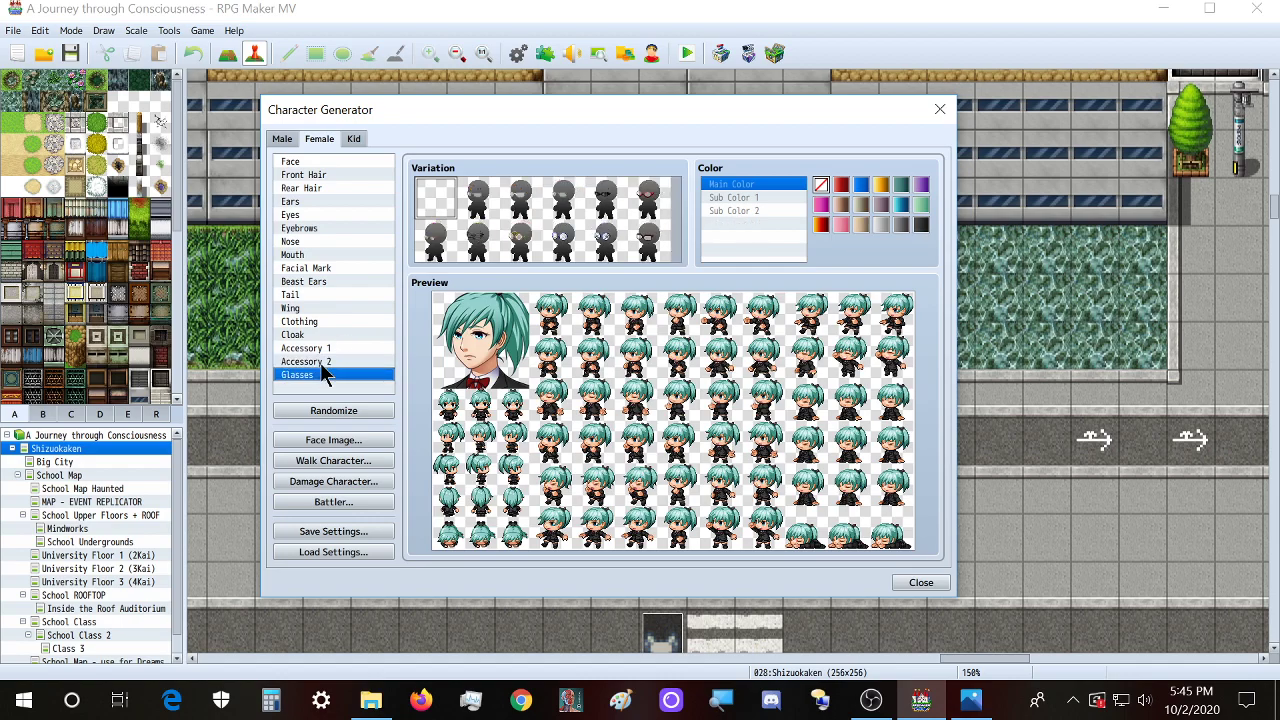
pyautogui.click(325, 336)
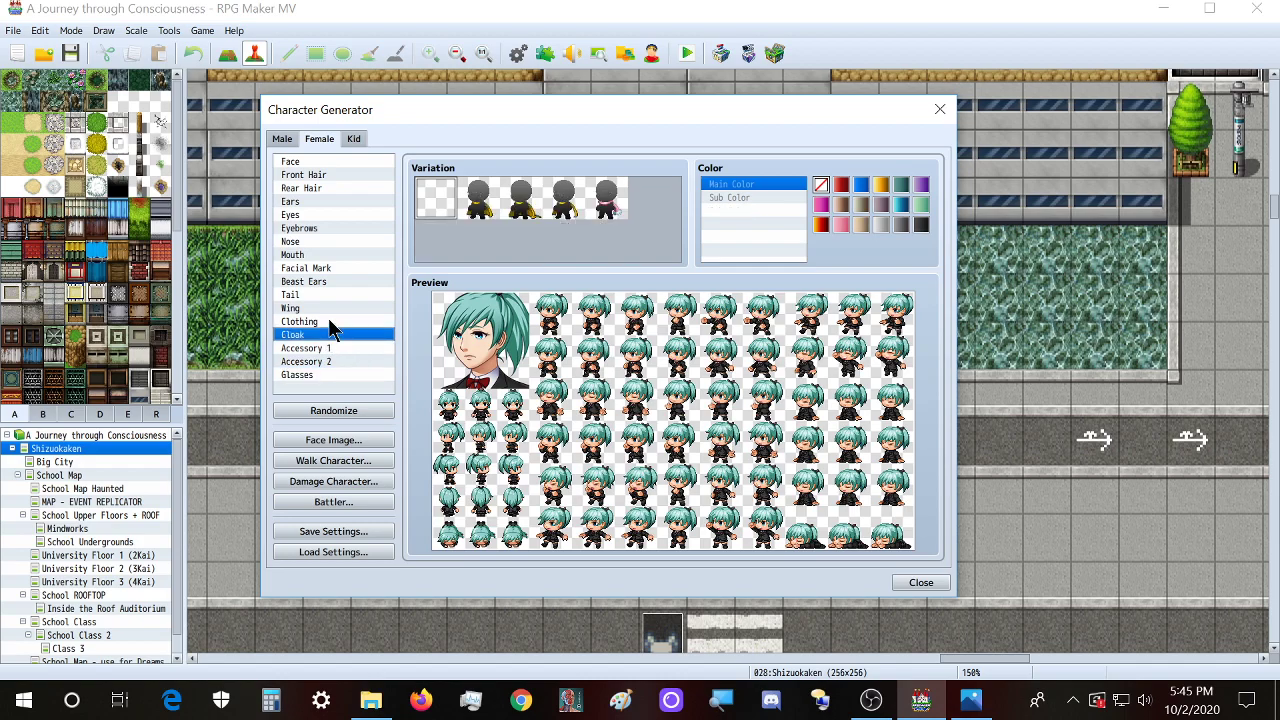
# Step: Set the clothing's main color and its three sub colors to red
pyautogui.click(330, 320)
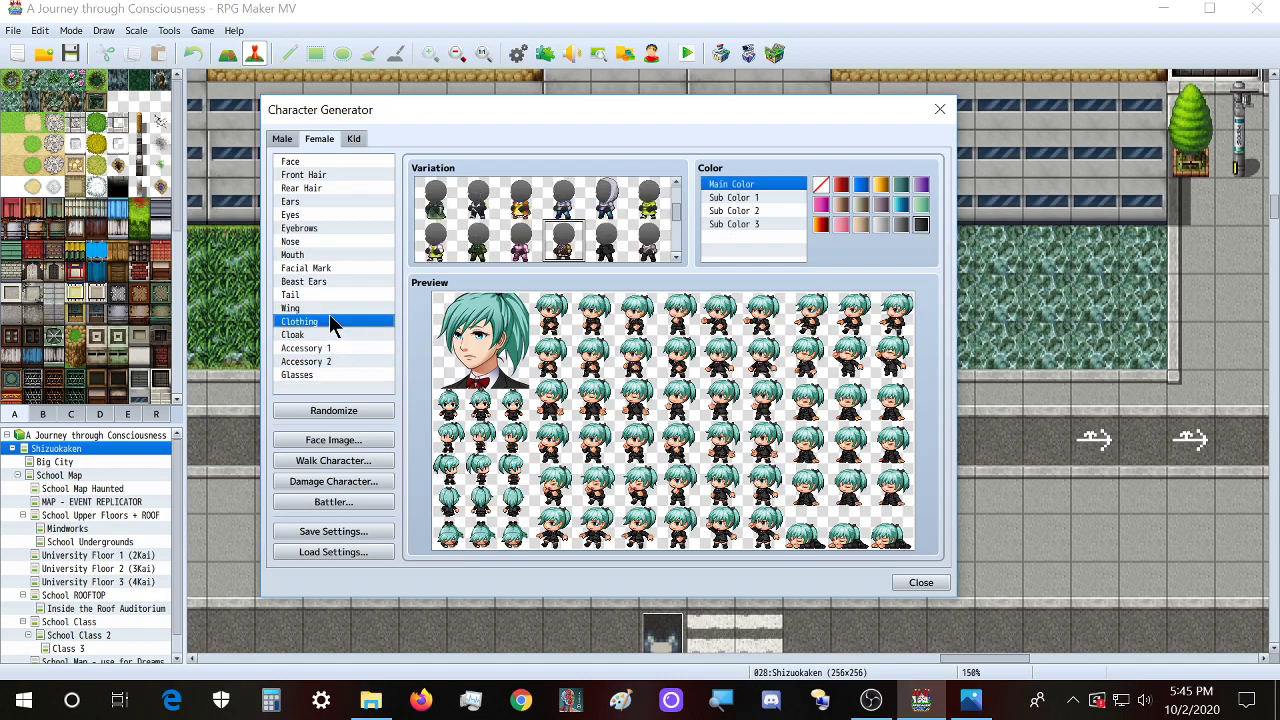
pyautogui.click(841, 187)
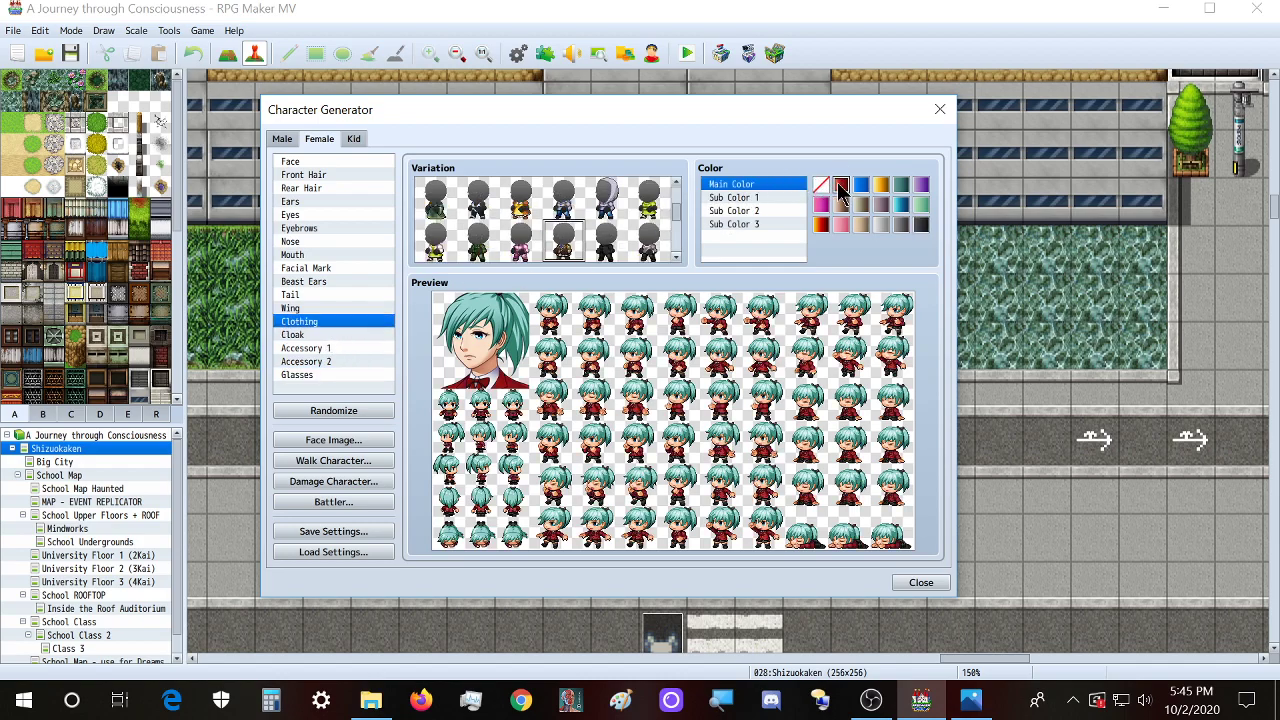
pyautogui.click(750, 198)
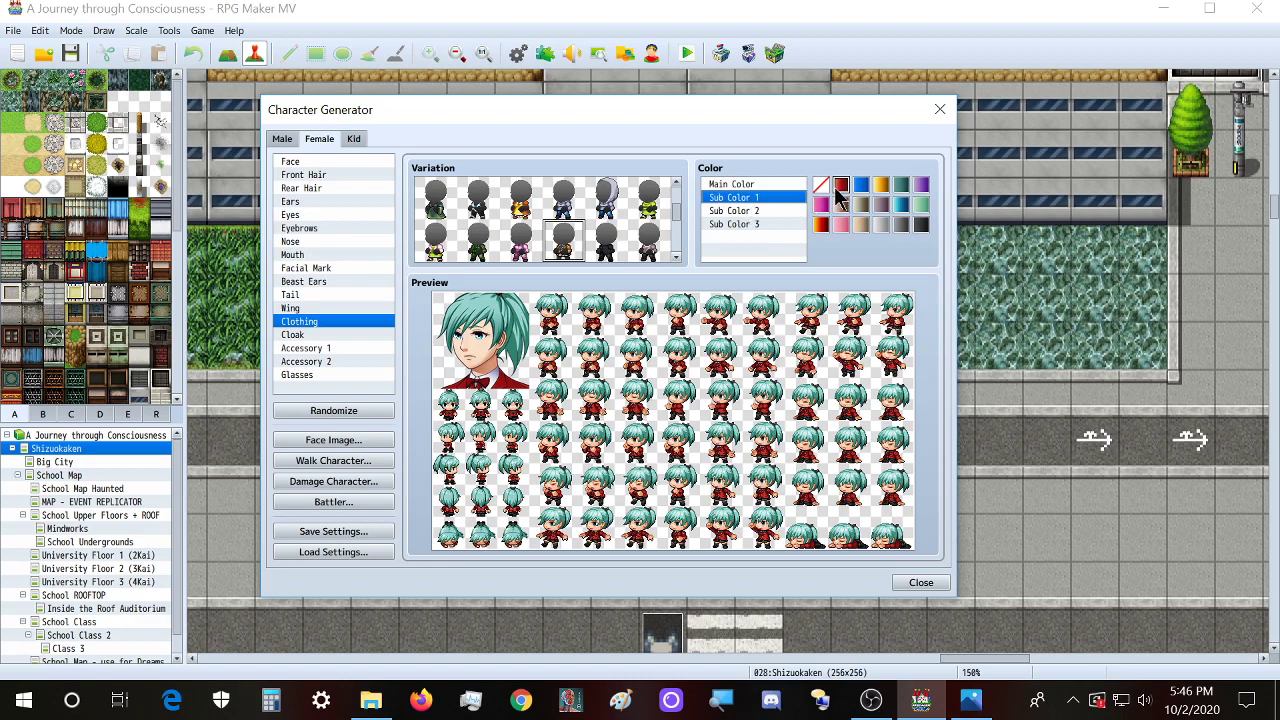
pyautogui.click(788, 211)
pyautogui.click(768, 224)
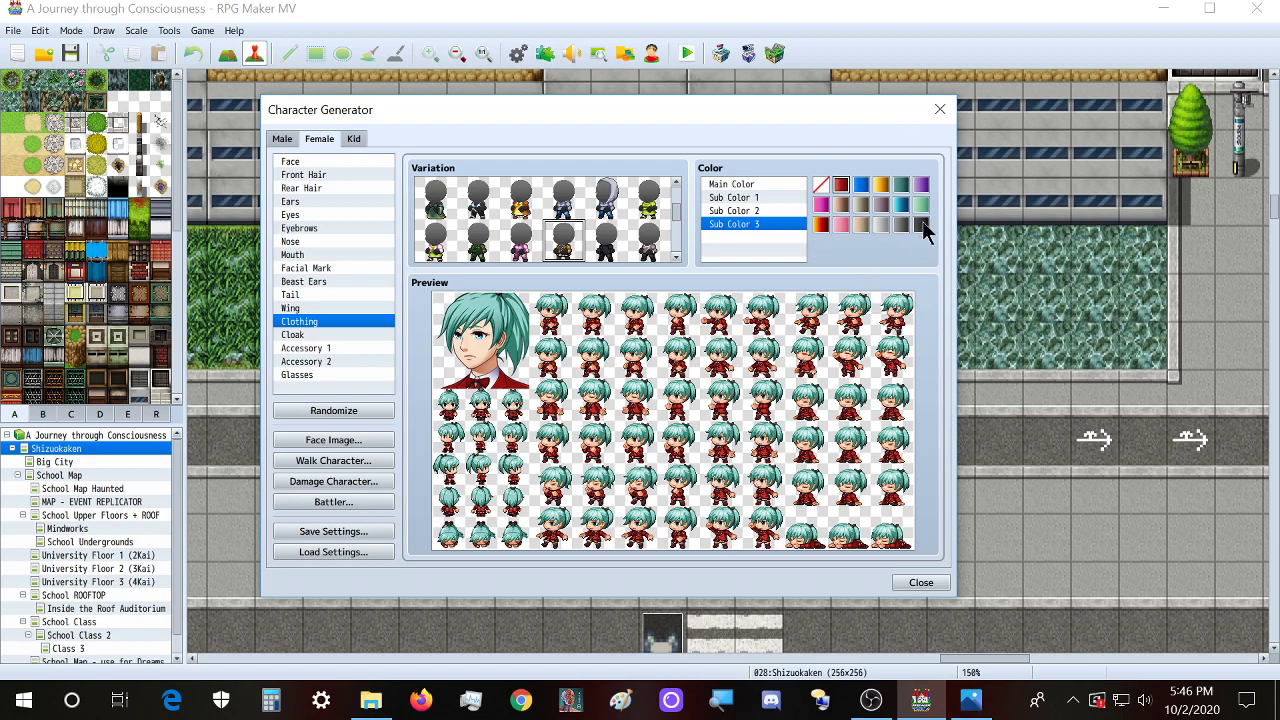
# Step: Try black for the clothing's Sub Color 3, Sub Color 2 and main color
pyautogui.press('Up')
pyautogui.press('Up')
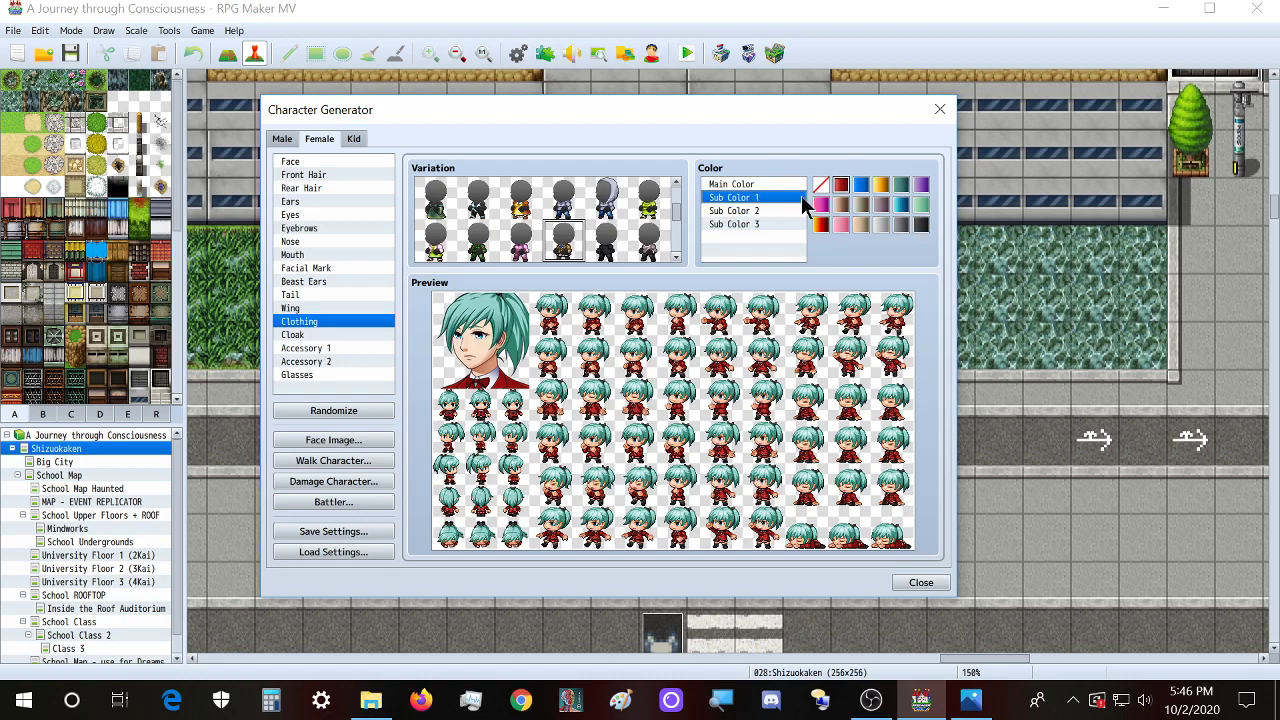
pyautogui.press('Down')
pyautogui.press('Down')
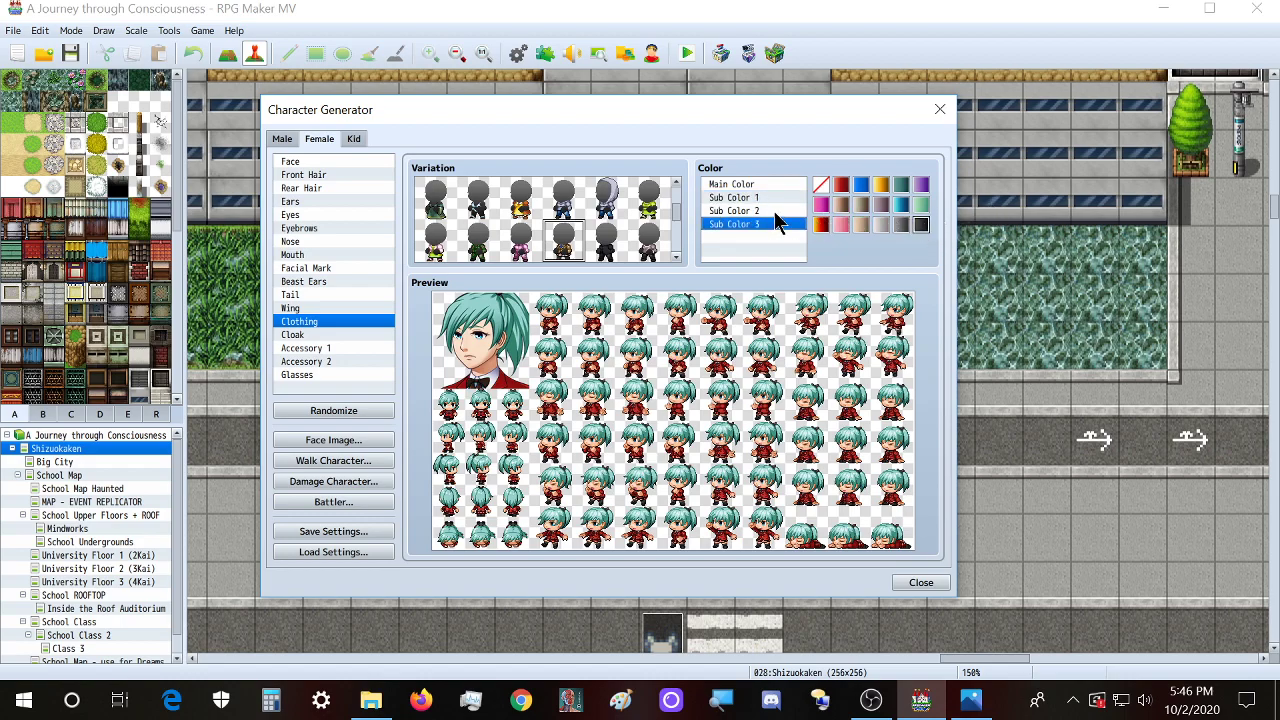
pyautogui.press('Up')
pyautogui.click(921, 226)
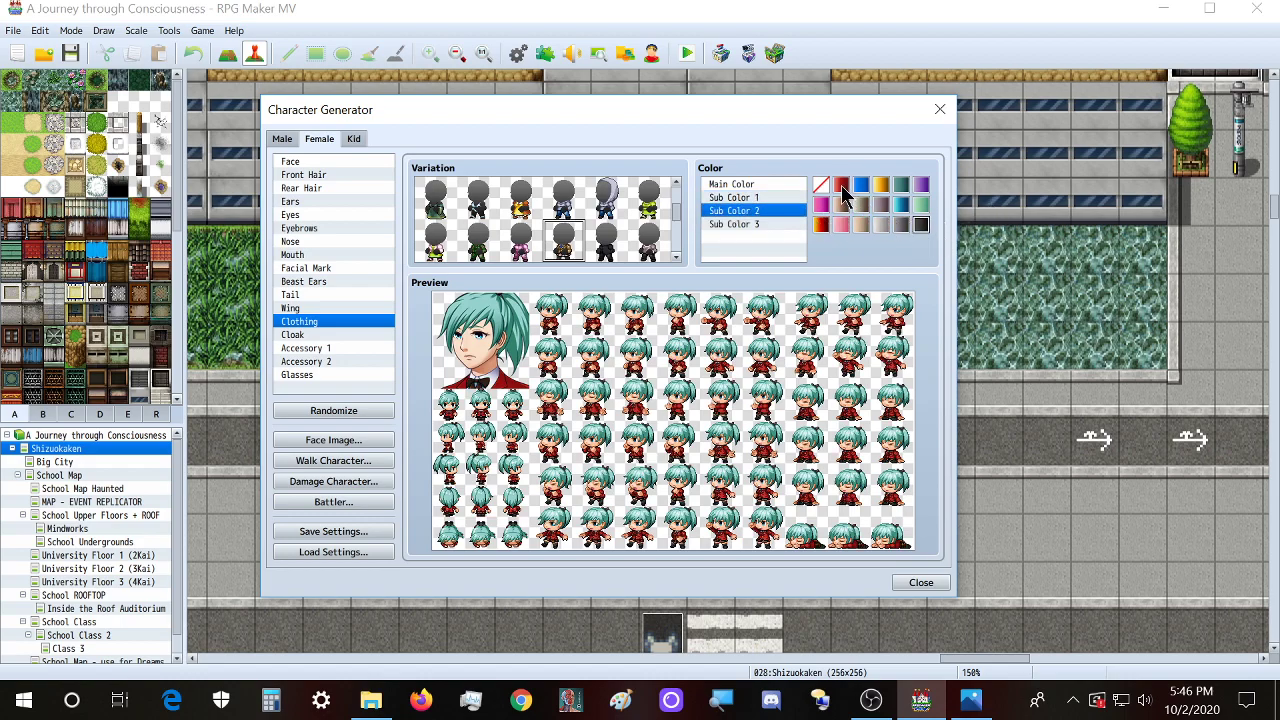
pyautogui.click(769, 197)
pyautogui.click(760, 184)
pyautogui.click(921, 226)
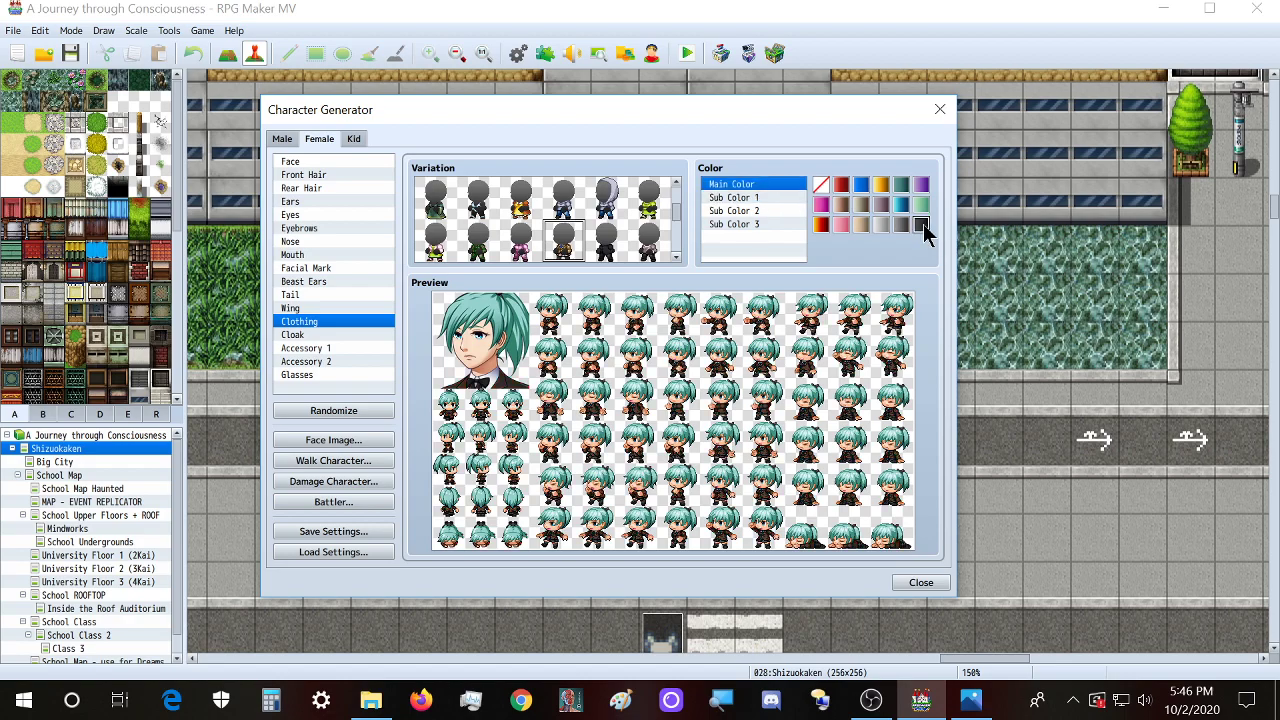
# Step: Set the clothing's Sub Color 2 to red, then compare black and red on Sub Color 1 and keep red
pyautogui.click(760, 211)
pyautogui.click(841, 185)
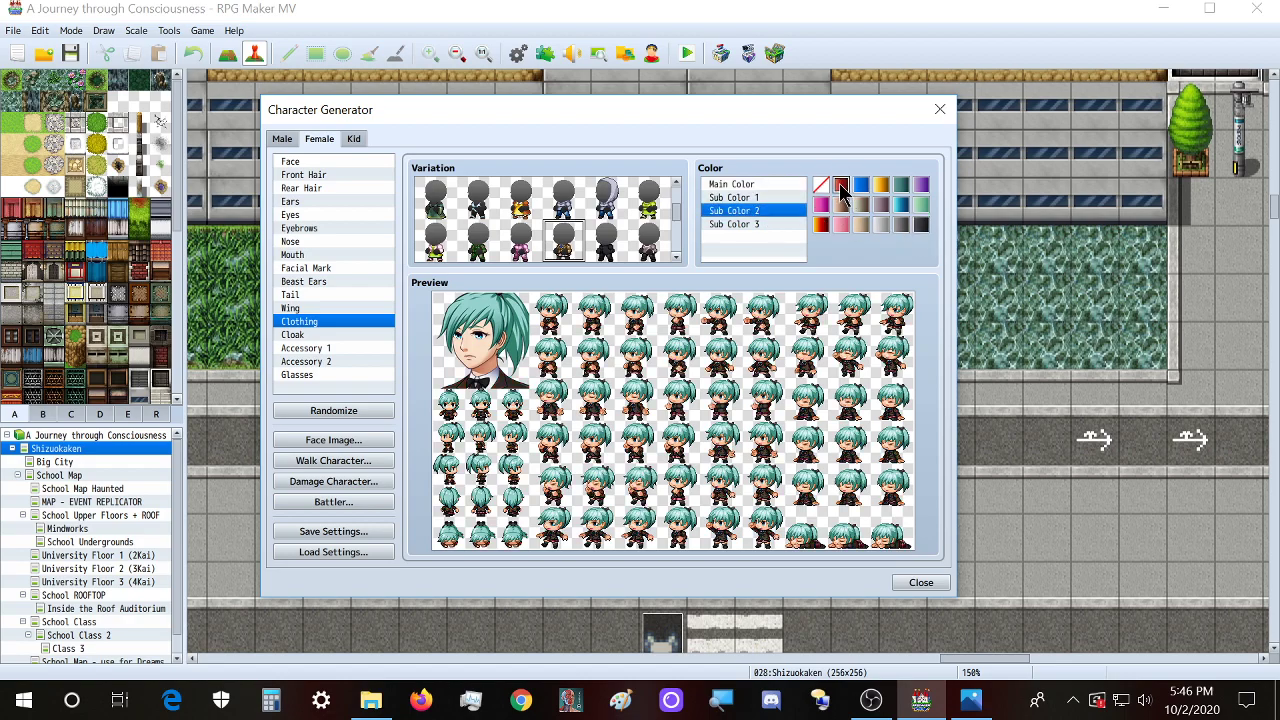
pyautogui.click(770, 198)
pyautogui.click(839, 185)
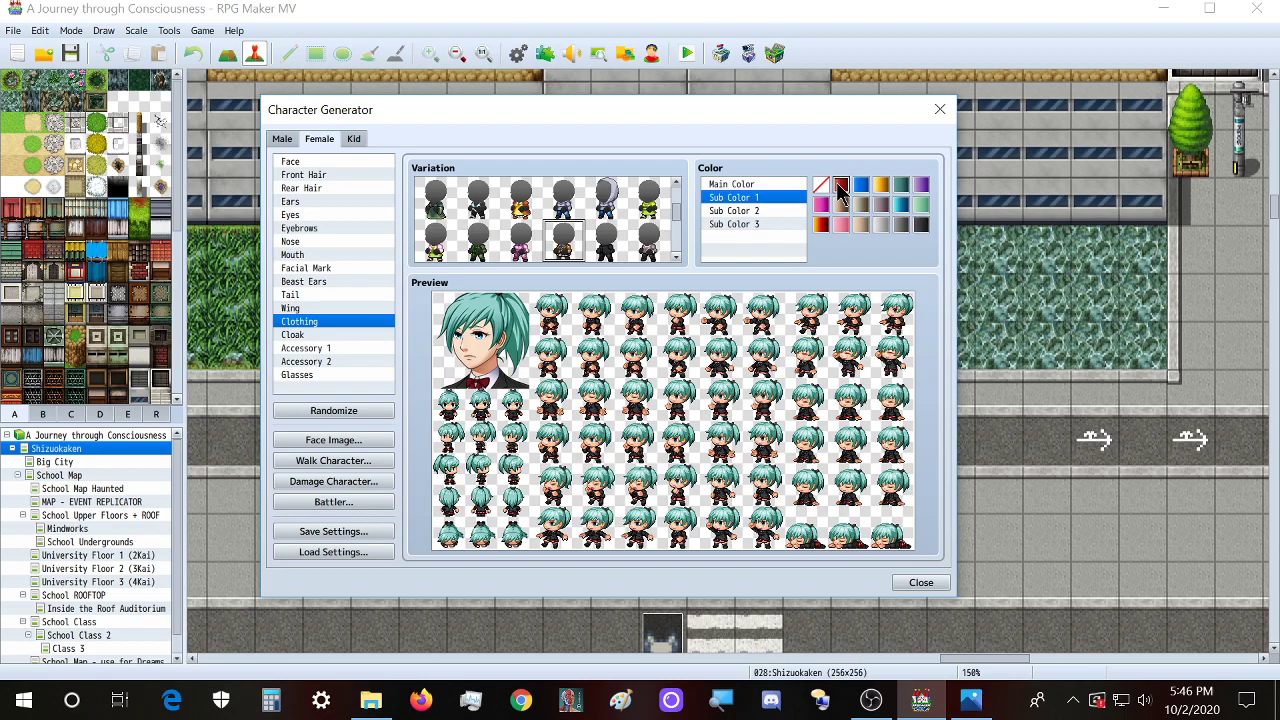
pyautogui.click(921, 226)
pyautogui.click(841, 186)
# Step: Try the clothing's main color in red and then black, and set Sub Color 3 to red
pyautogui.click(768, 185)
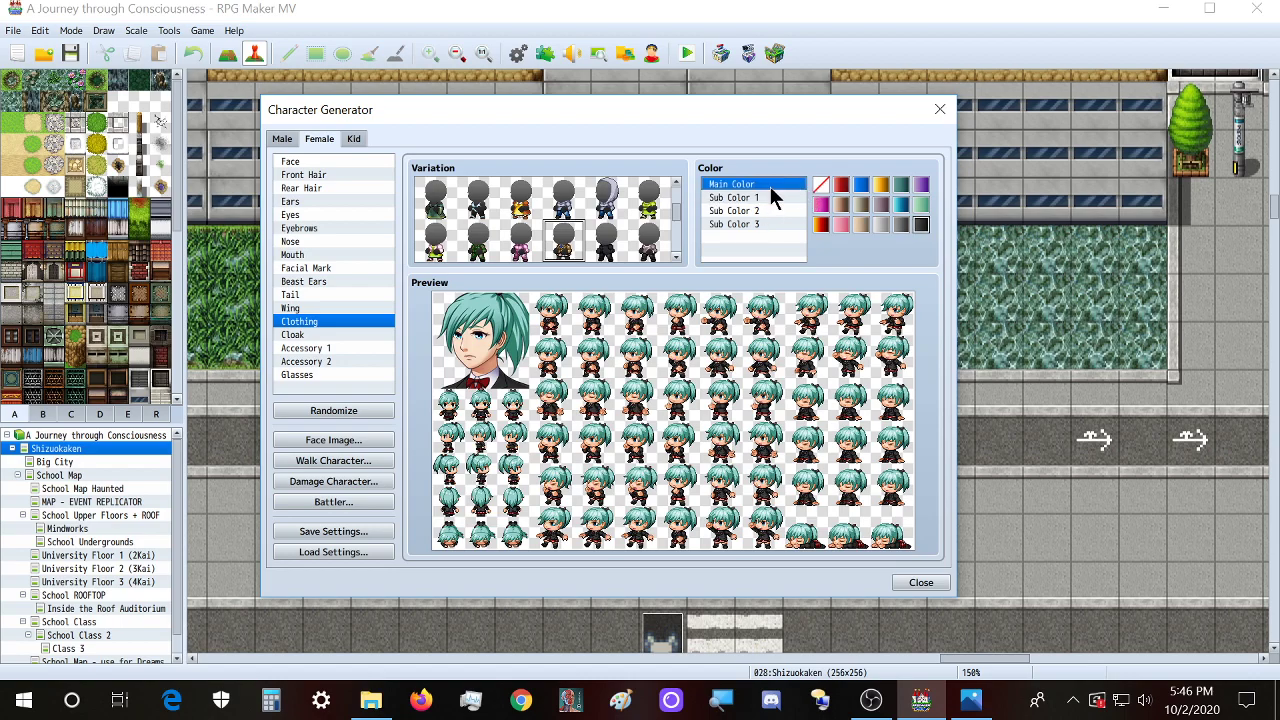
pyautogui.click(841, 186)
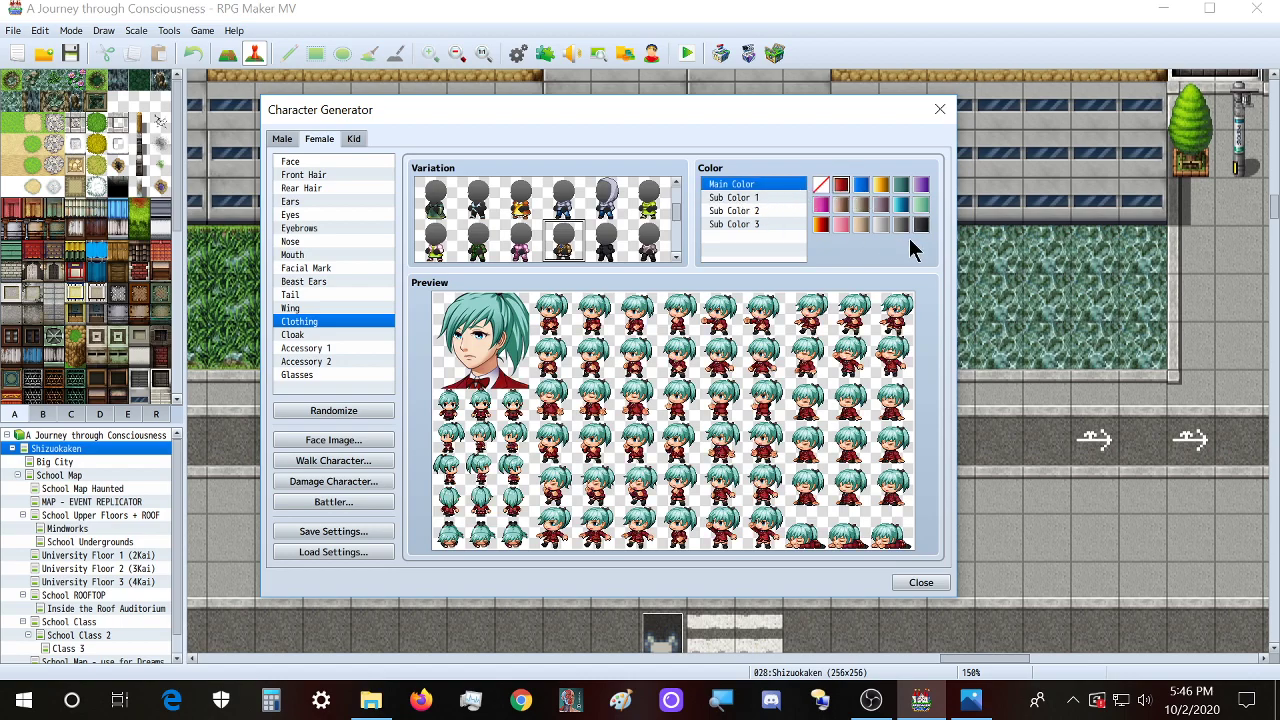
pyautogui.click(921, 226)
pyautogui.click(753, 224)
pyautogui.click(841, 188)
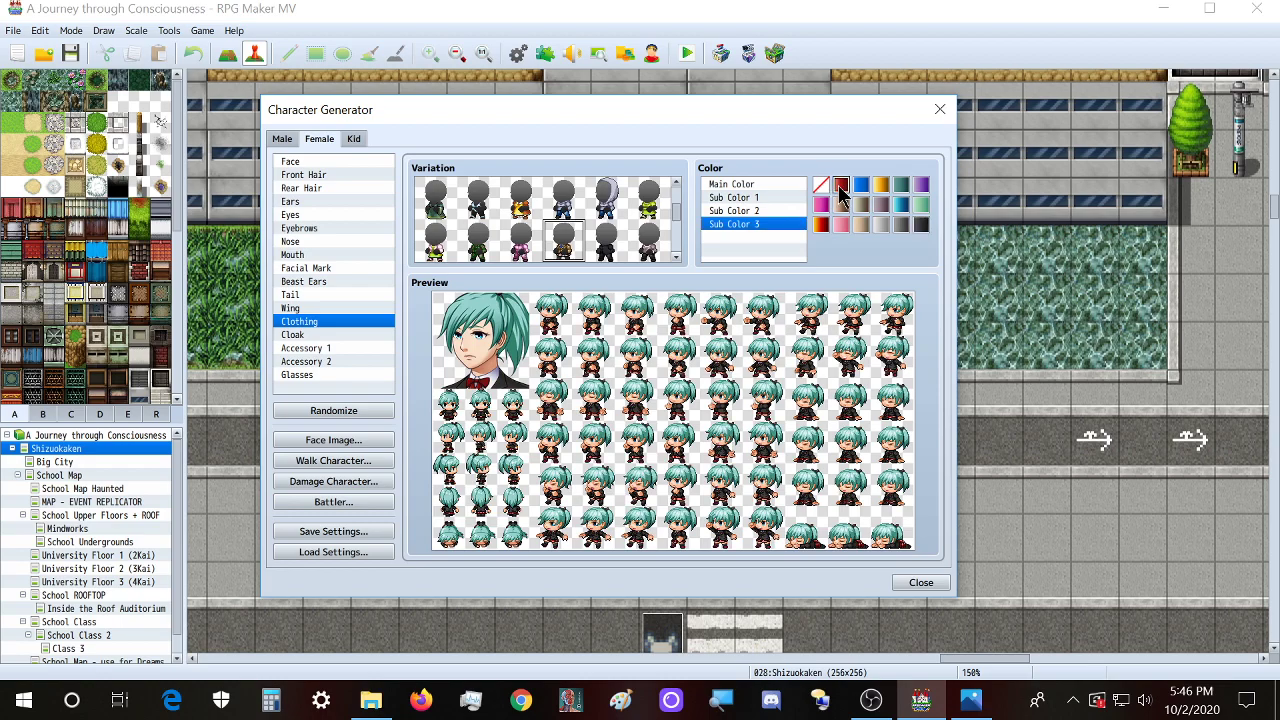
pyautogui.click(748, 185)
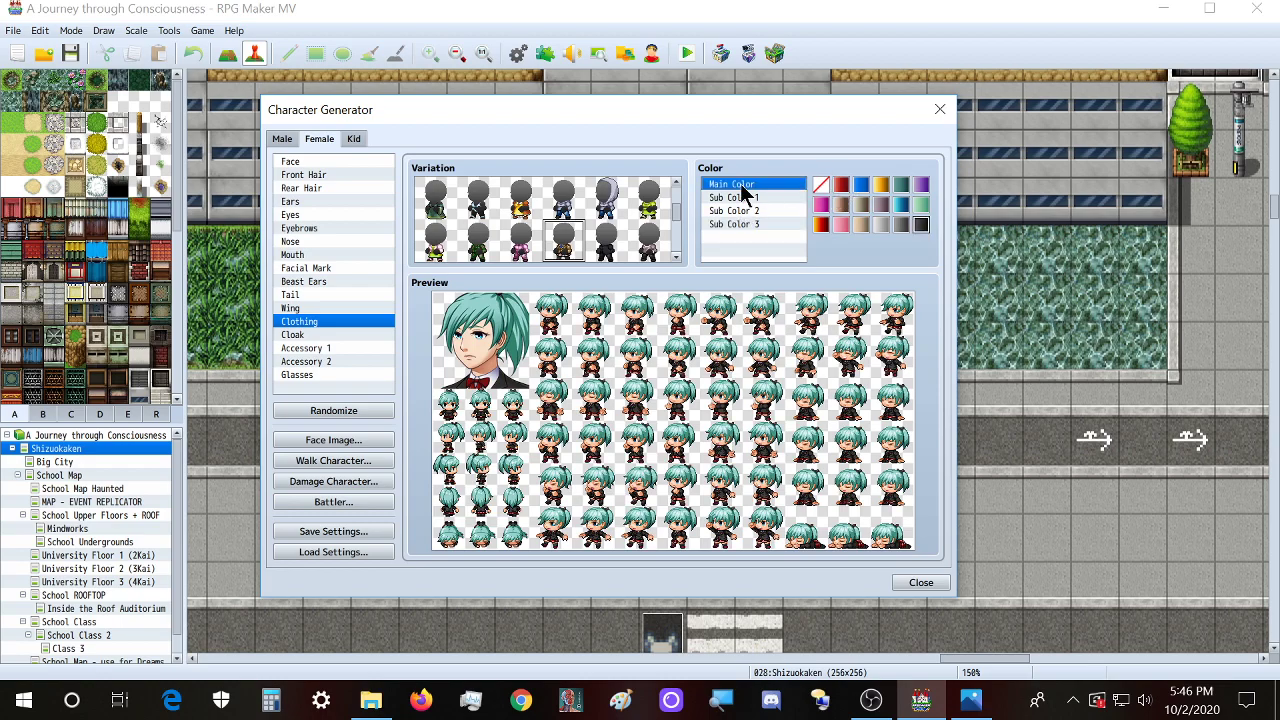
pyautogui.click(791, 226)
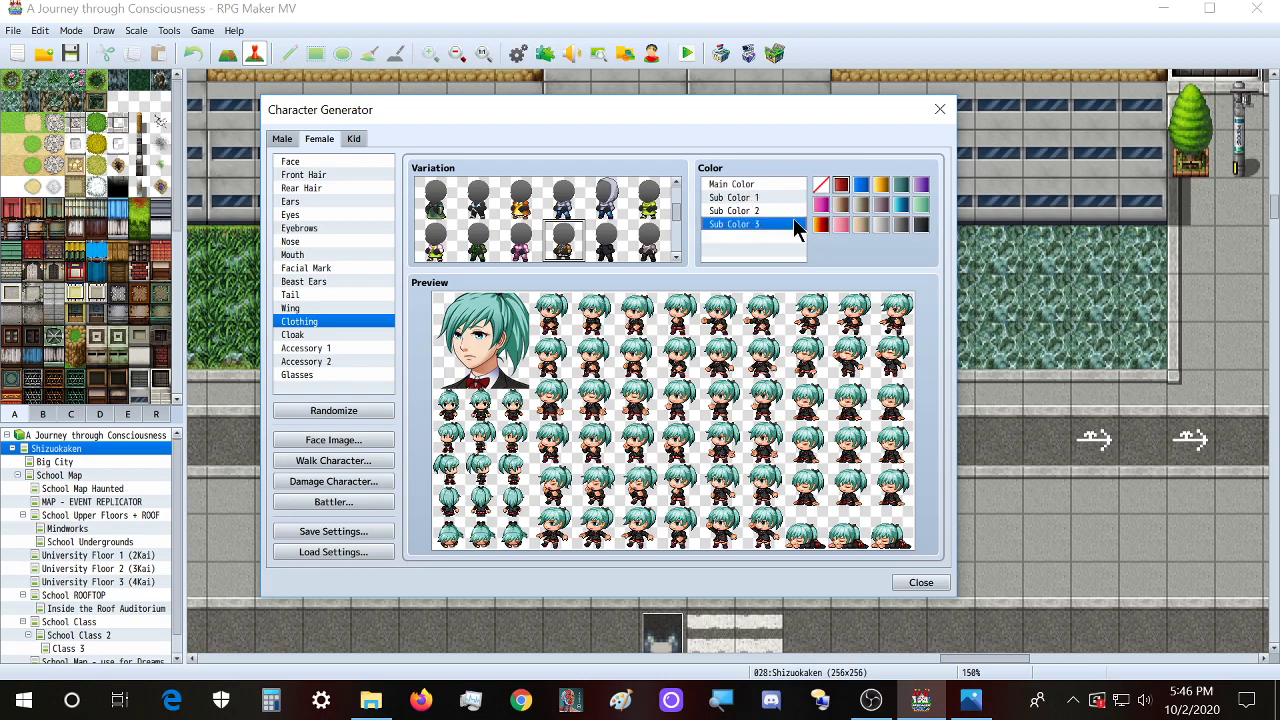
pyautogui.click(858, 226)
# Step: Compare red and black for the clothing's main color, settle on red, and apply red to Sub Color 3
pyautogui.click(753, 183)
pyautogui.click(841, 185)
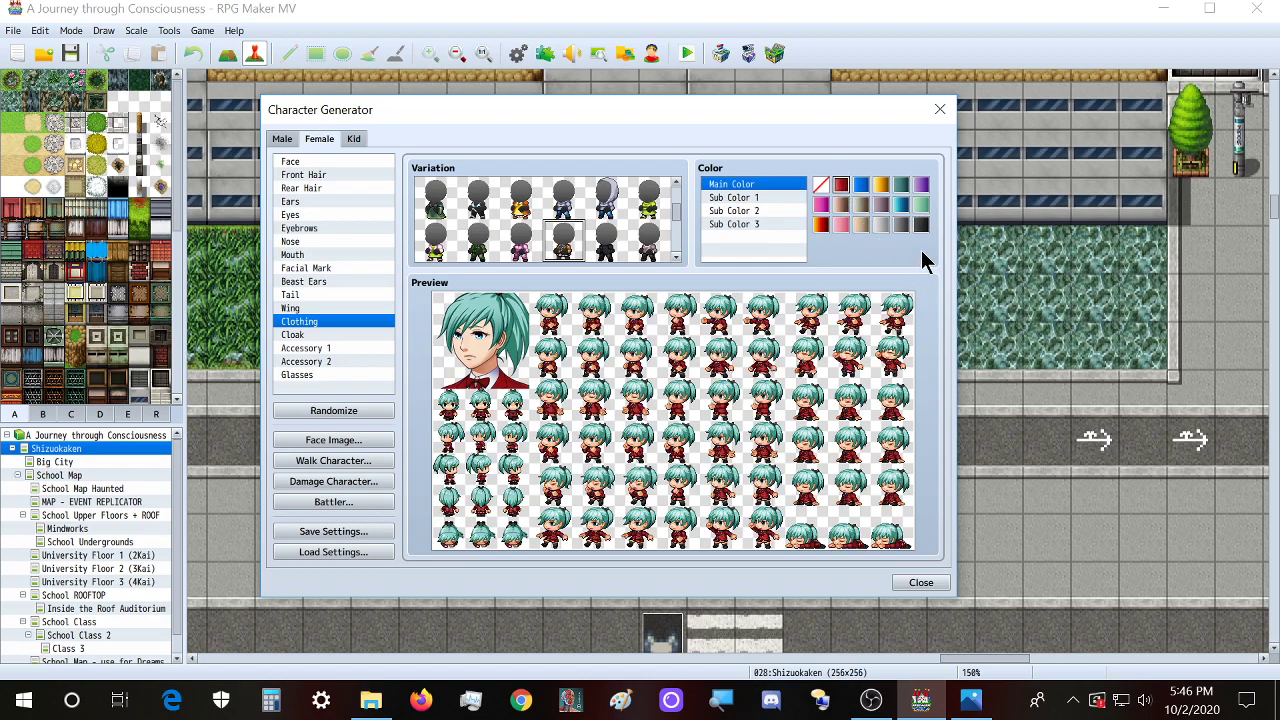
pyautogui.click(921, 224)
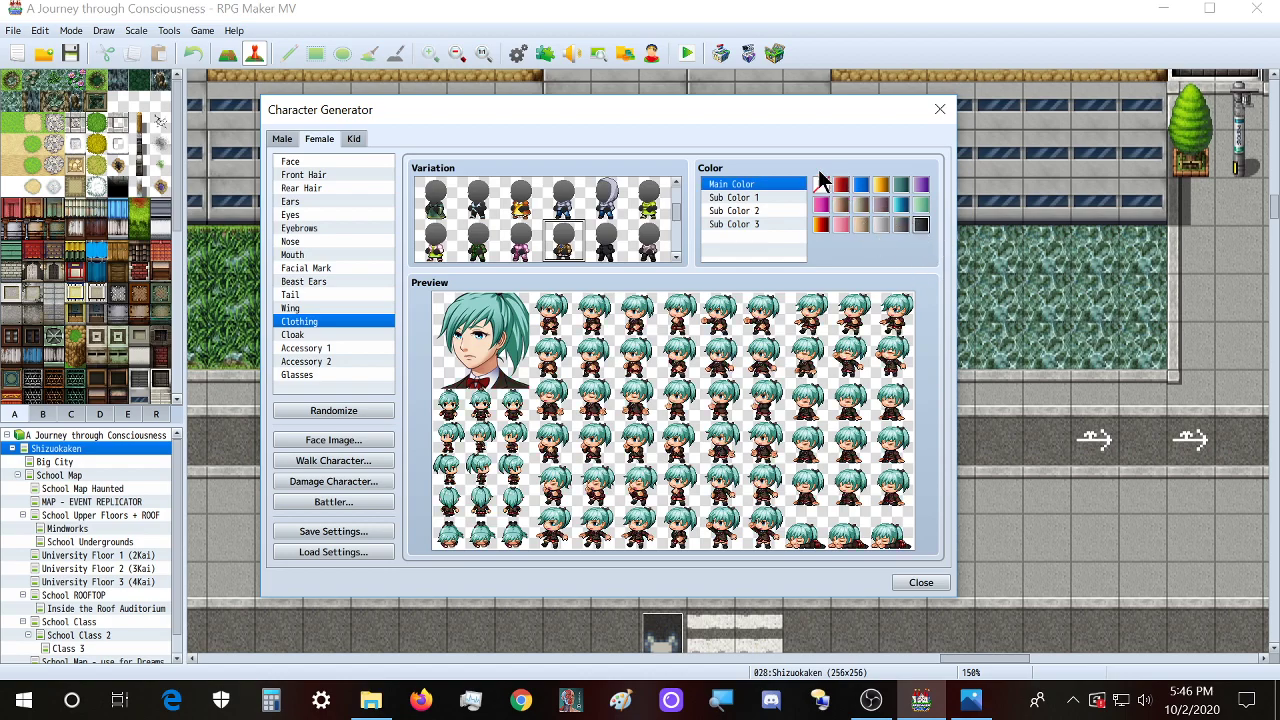
pyautogui.click(841, 185)
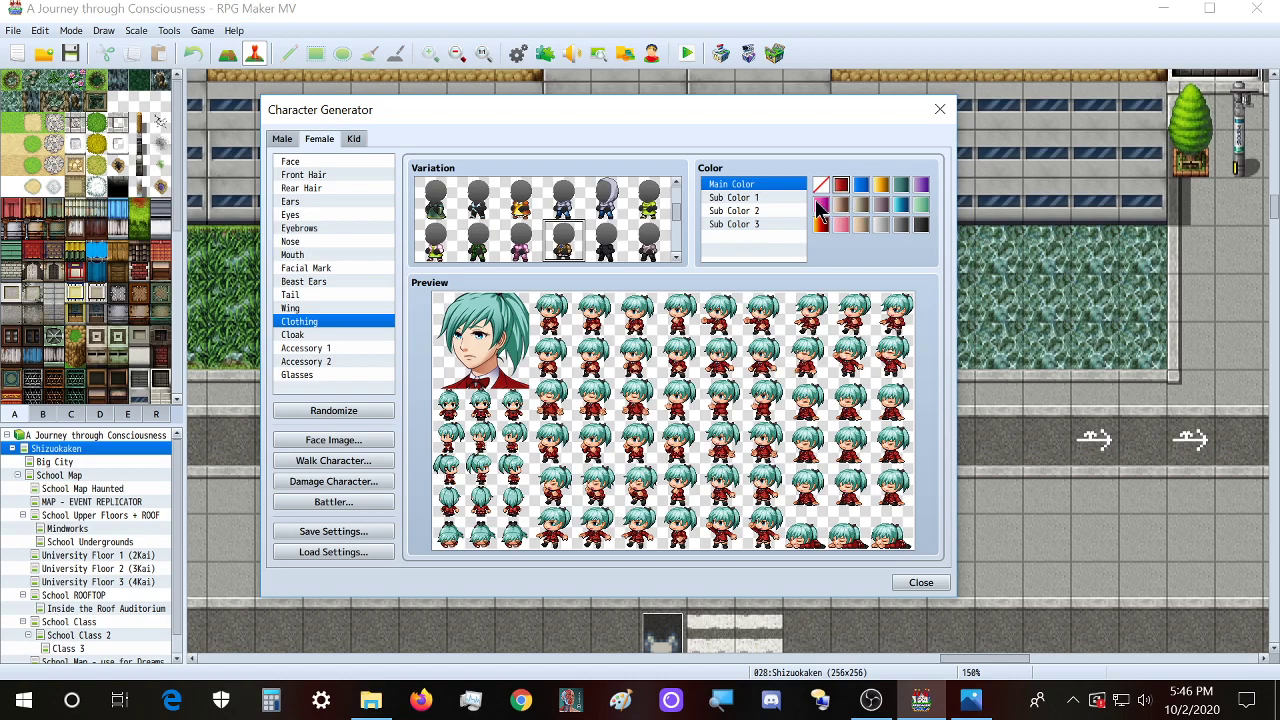
pyautogui.click(750, 224)
pyautogui.click(843, 185)
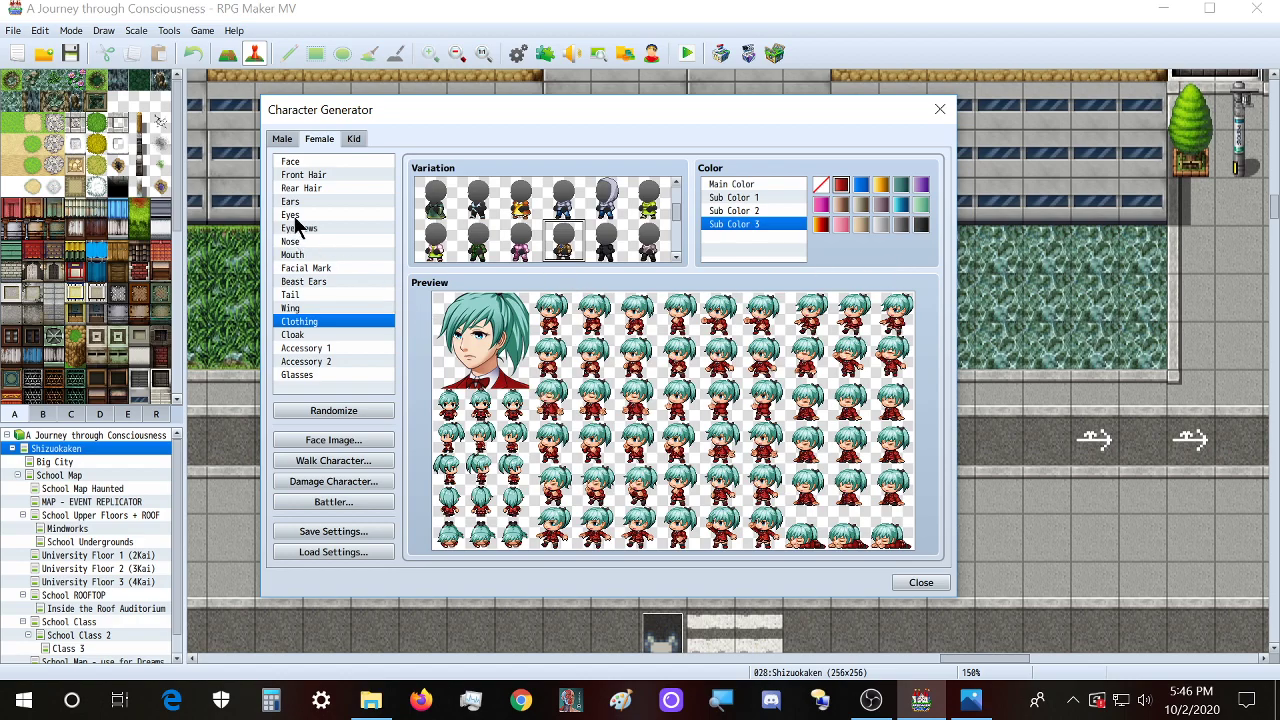
# Step: Review the Face, Front Hair, Rear Hair, Ears and Eyes variations, checking the Xandaara_Miyumi2.png sheet in Photos before returning to RPG Maker MV
pyautogui.click(300, 162)
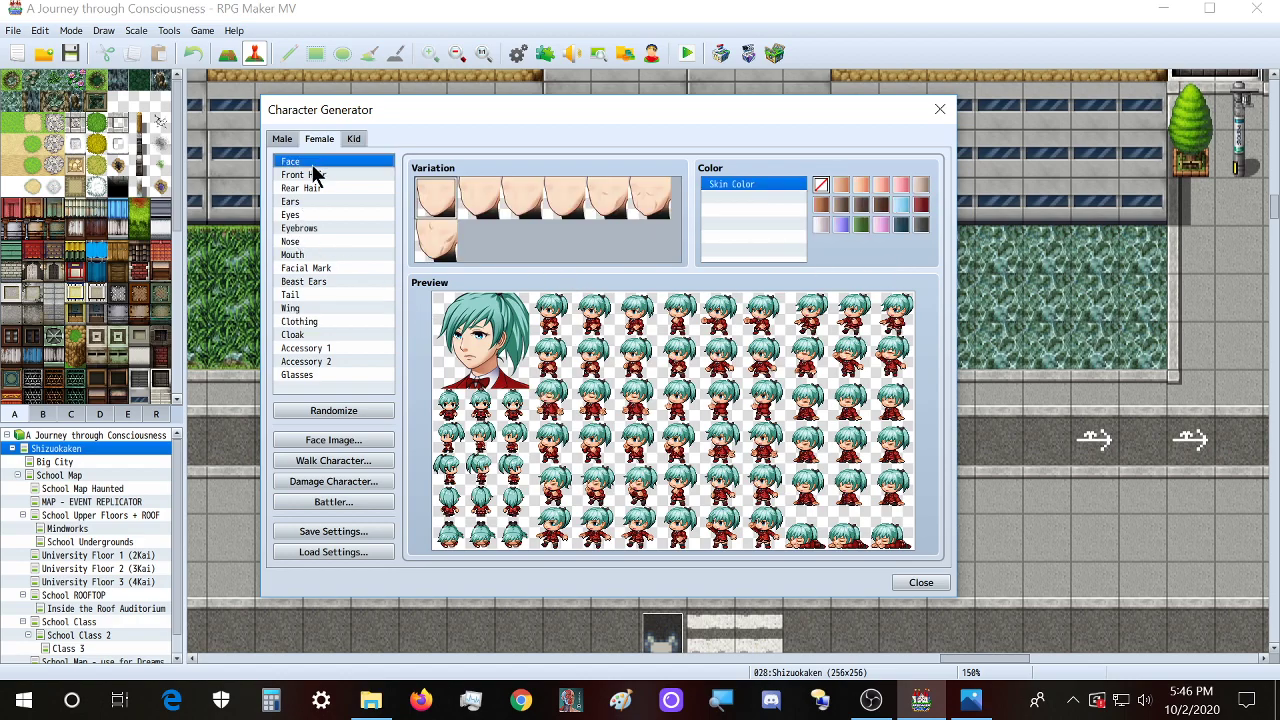
pyautogui.click(313, 176)
pyautogui.click(318, 163)
pyautogui.click(307, 178)
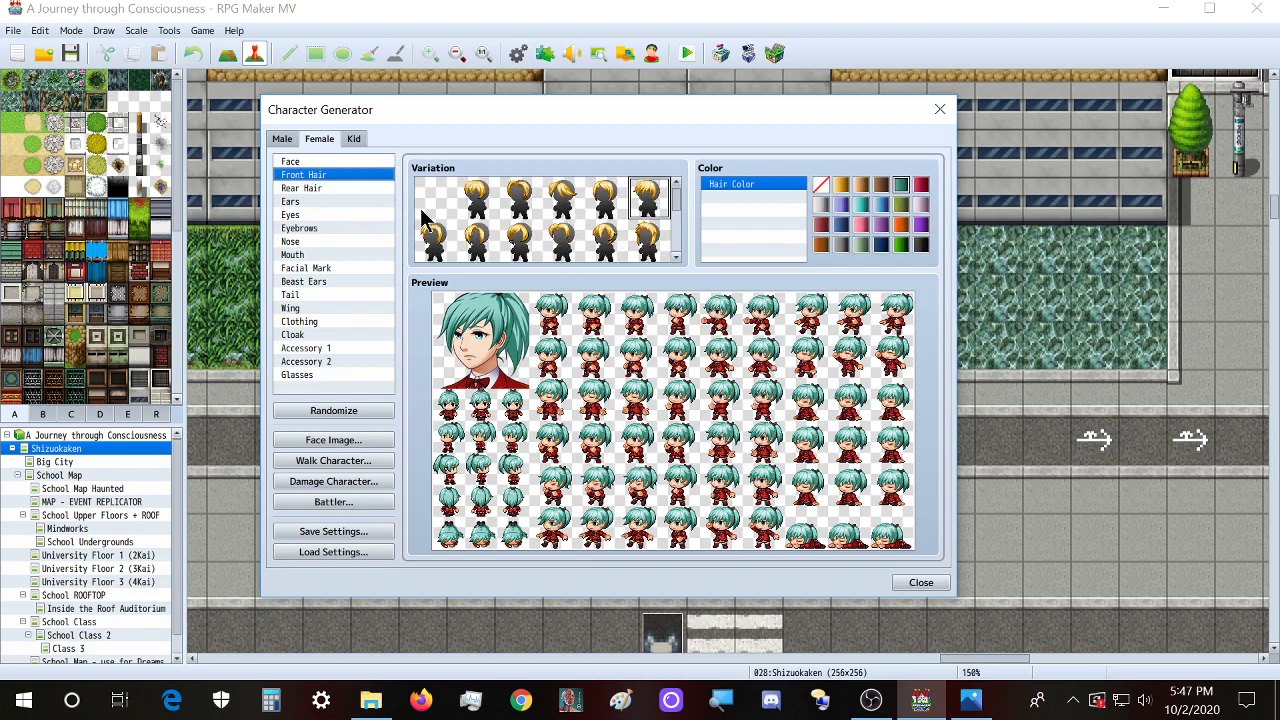
pyautogui.click(345, 188)
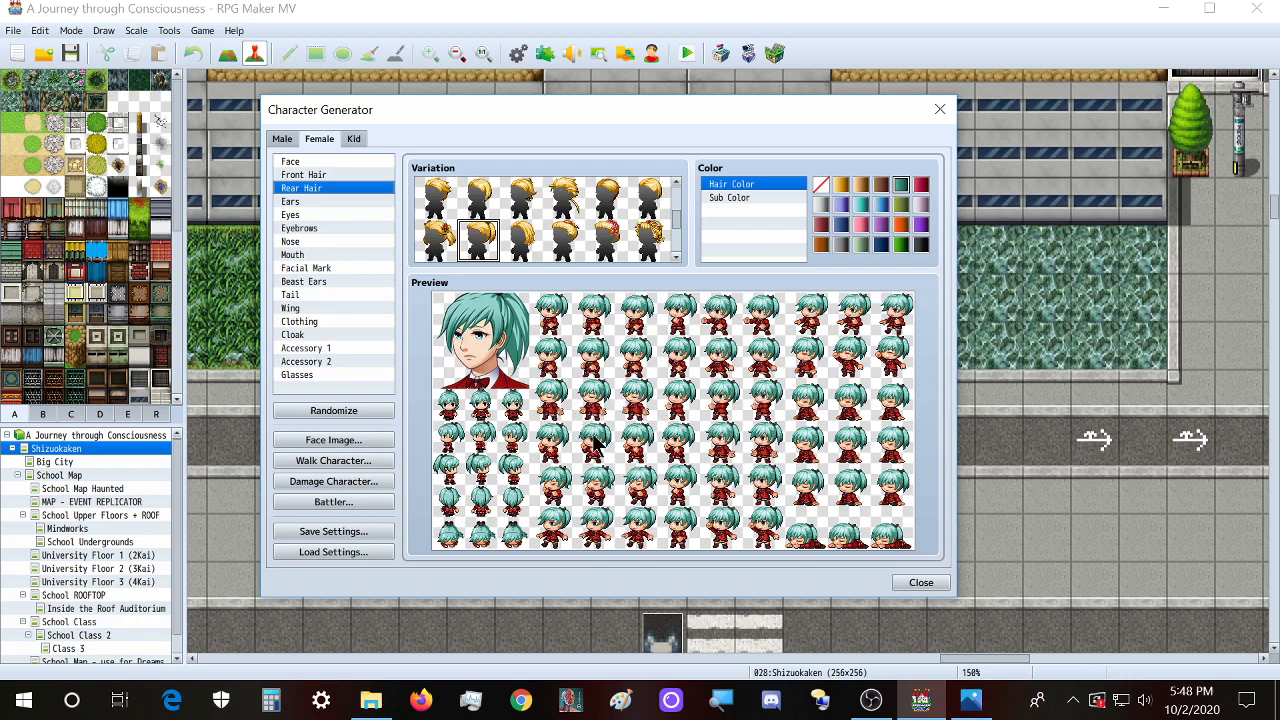
pyautogui.click(296, 203)
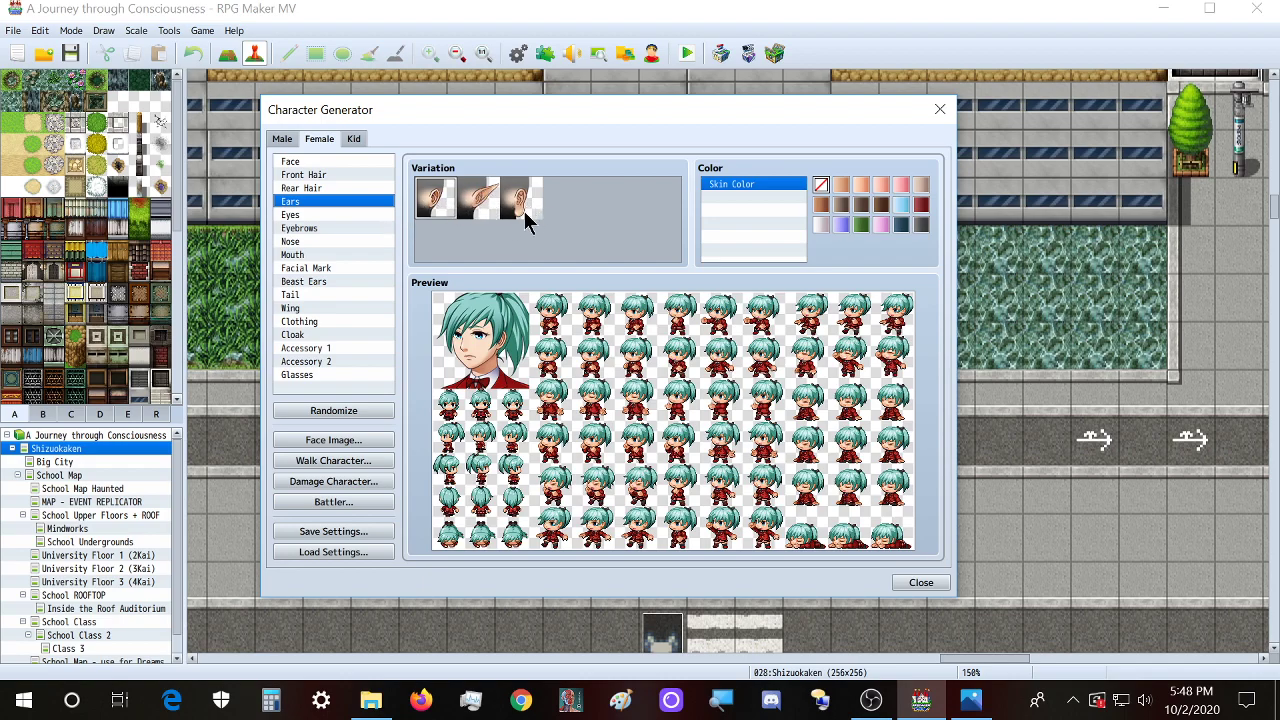
pyautogui.click(306, 215)
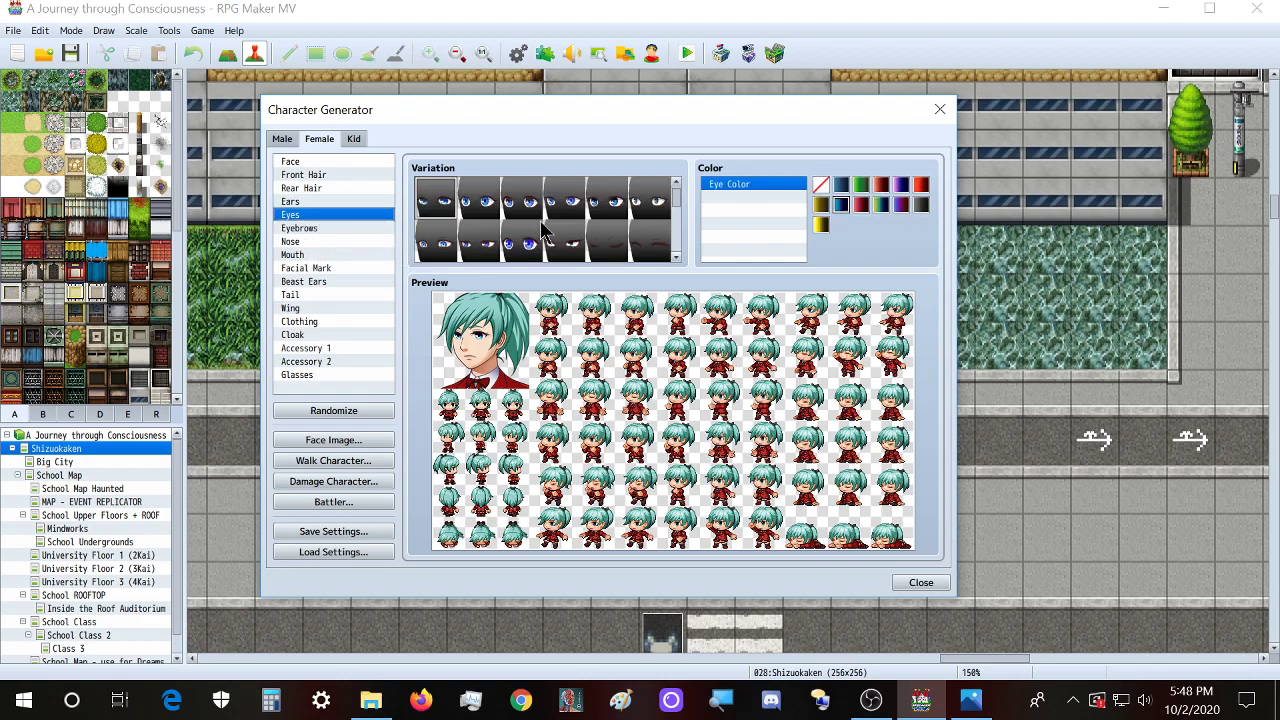
pyautogui.scroll(2, 541, 230)
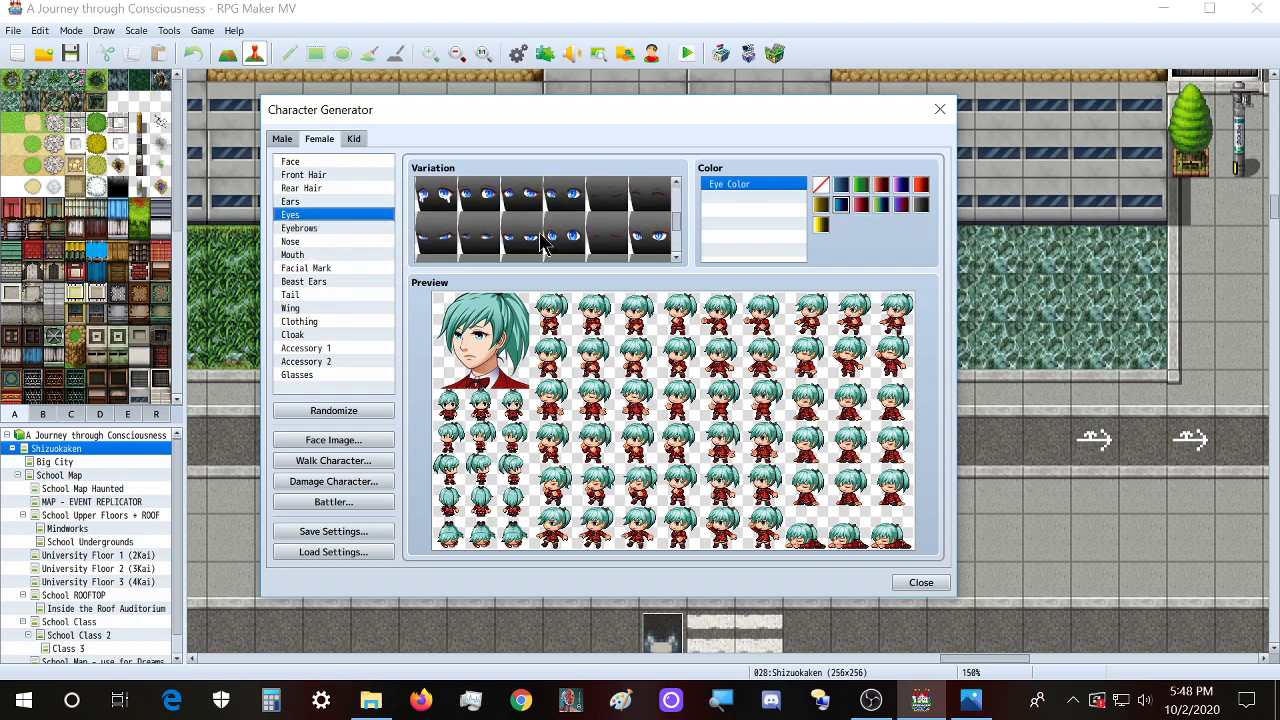
pyautogui.click(971, 699)
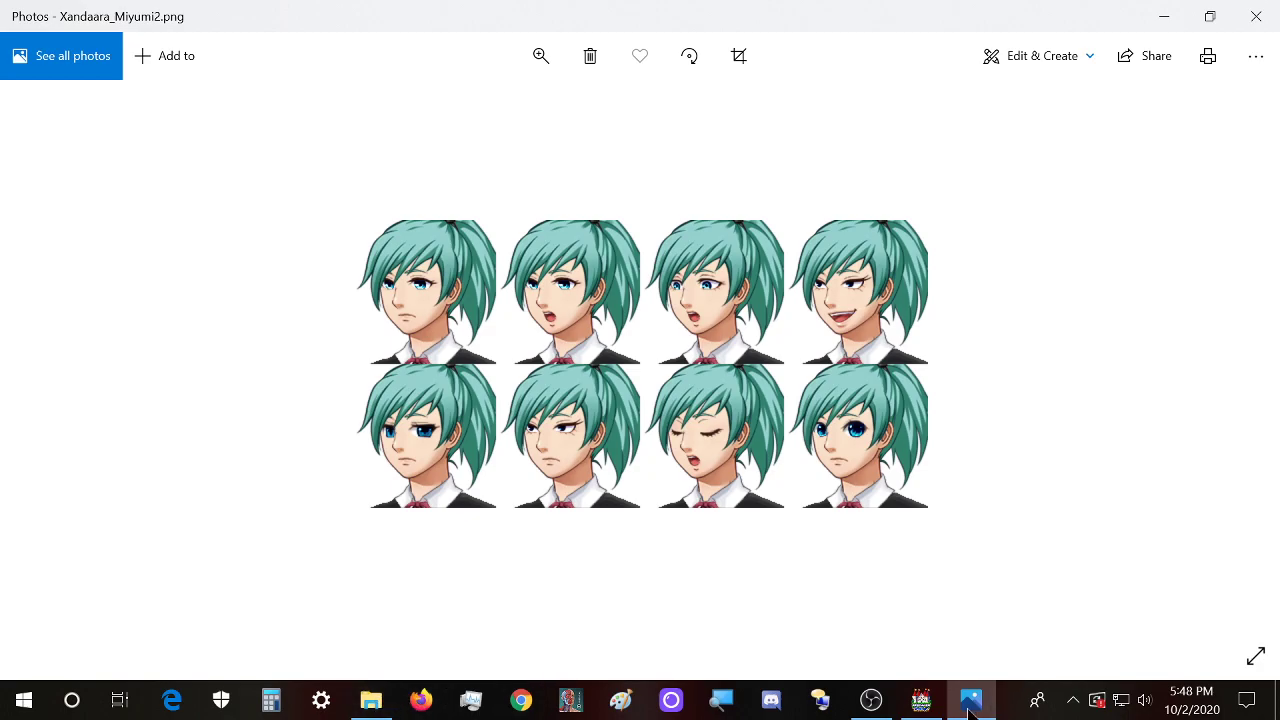
pyautogui.click(920, 700)
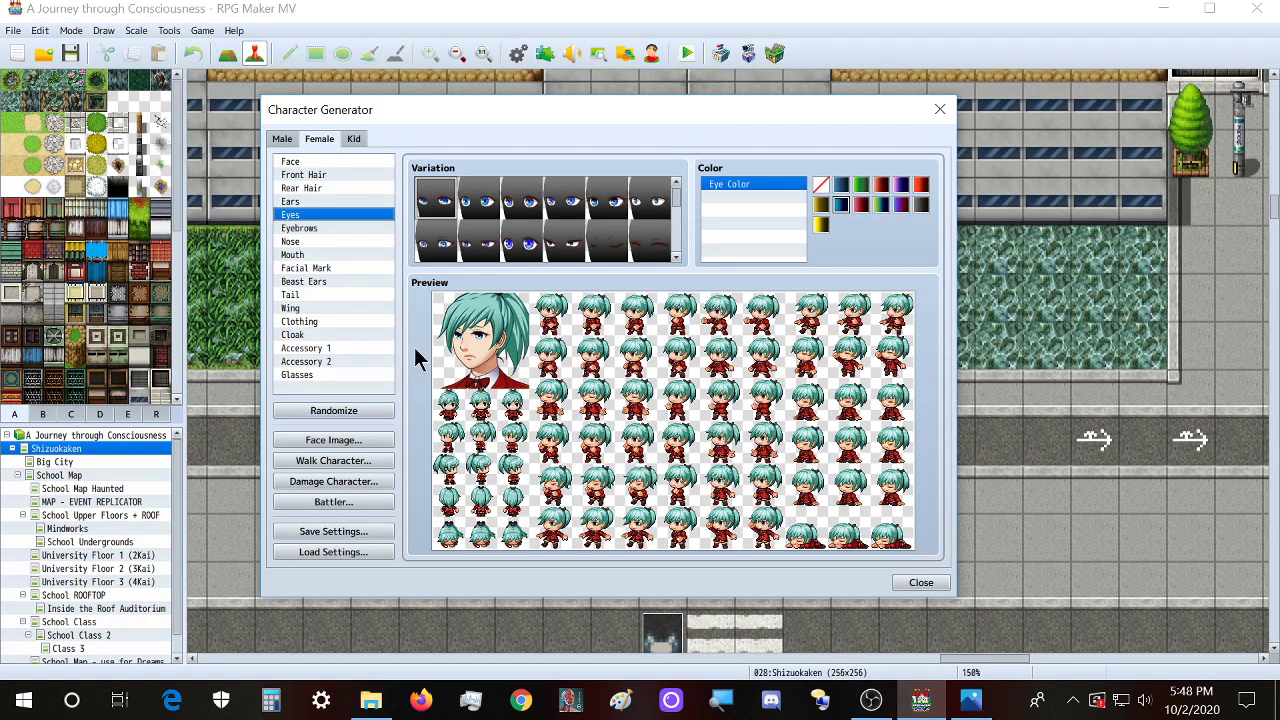
# Step: Open the file chooser for importing a face image, and recheck the Xandaara_Miyumi2.png sheet in Photos before returning to RPG Maker MV
pyautogui.click(376, 450)
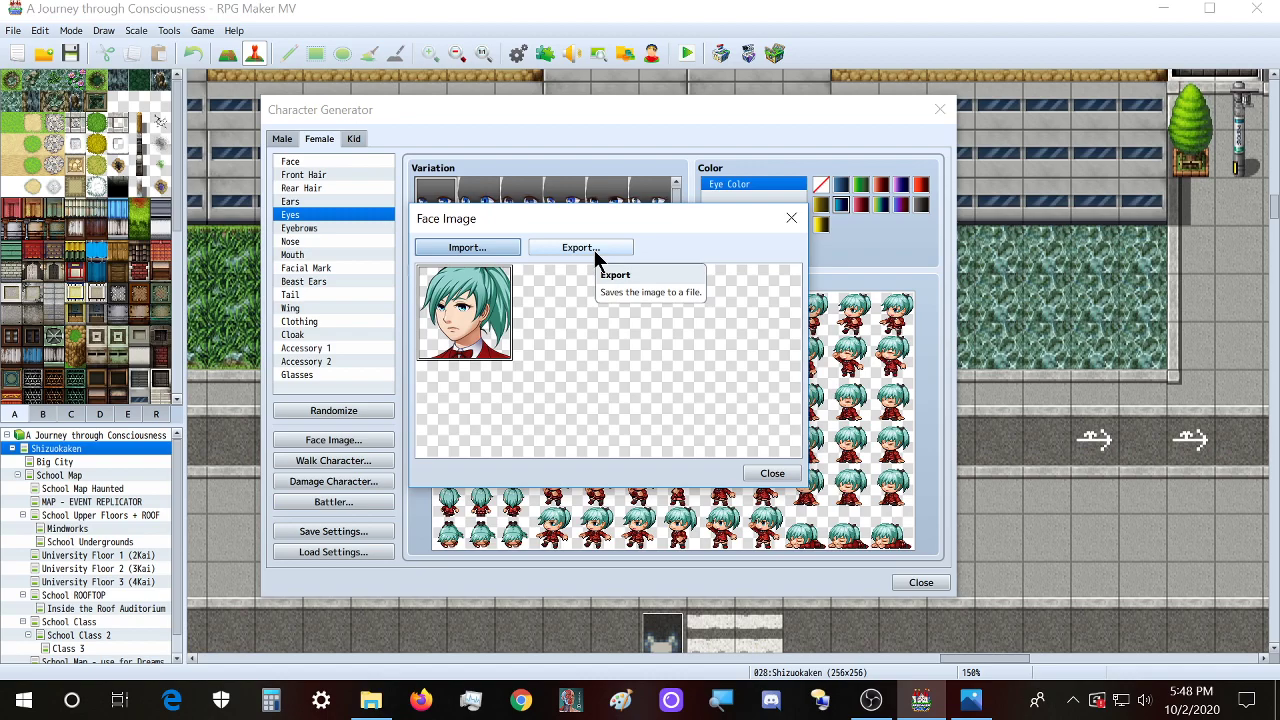
pyautogui.click(480, 249)
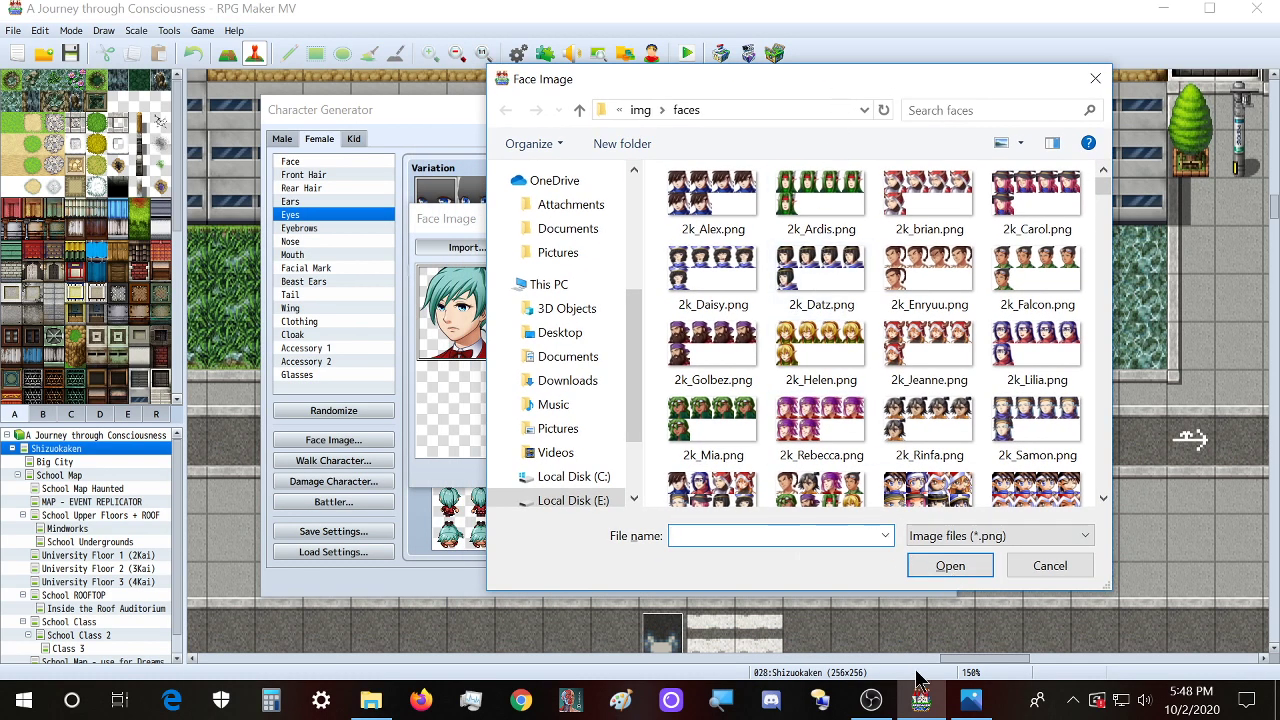
pyautogui.click(971, 699)
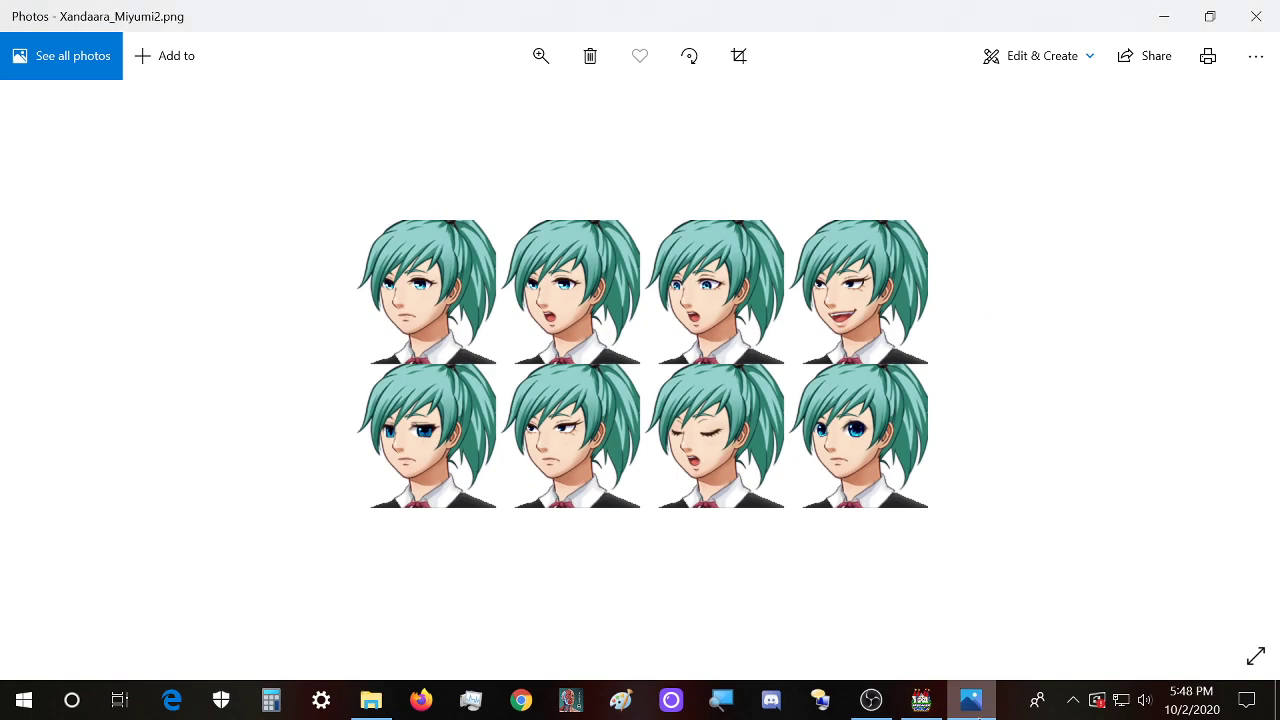
pyautogui.click(975, 705)
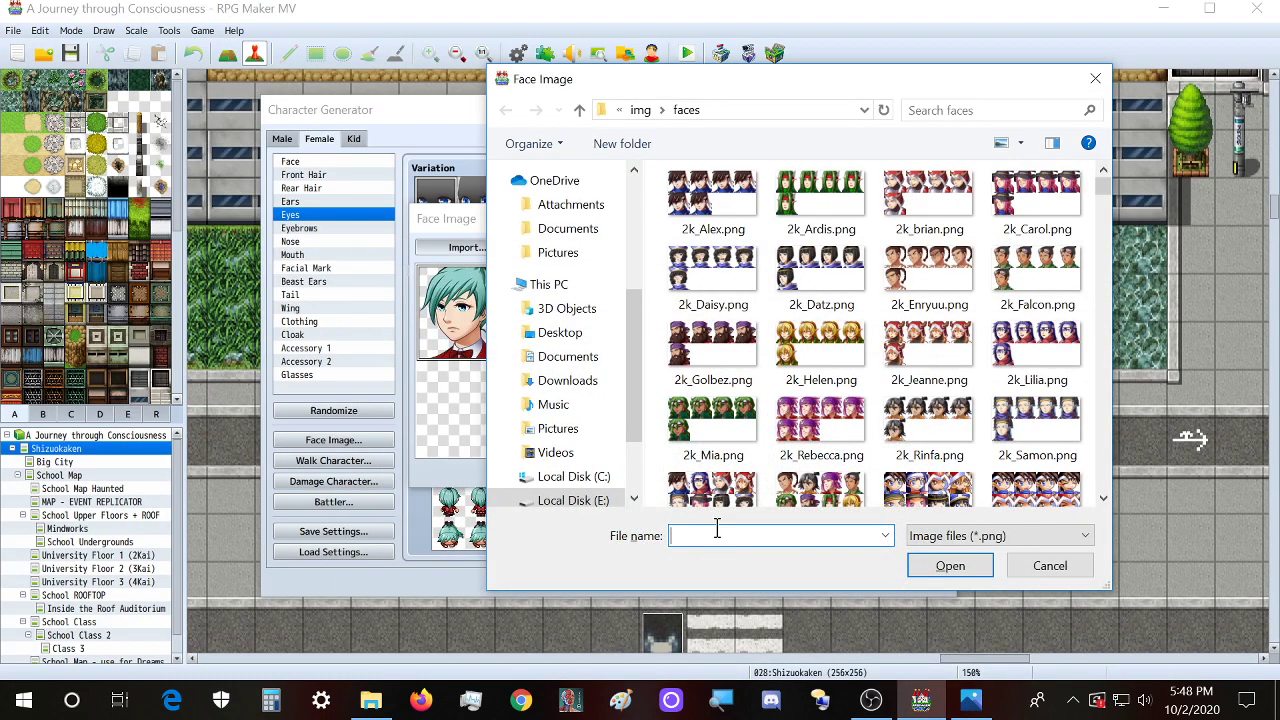
# Step: Import the Xandaara_Miyumi2.png face sheet, removing the trial _bloodied suffix from its file name before loading it
pyautogui.write('xandaara_miyumi')
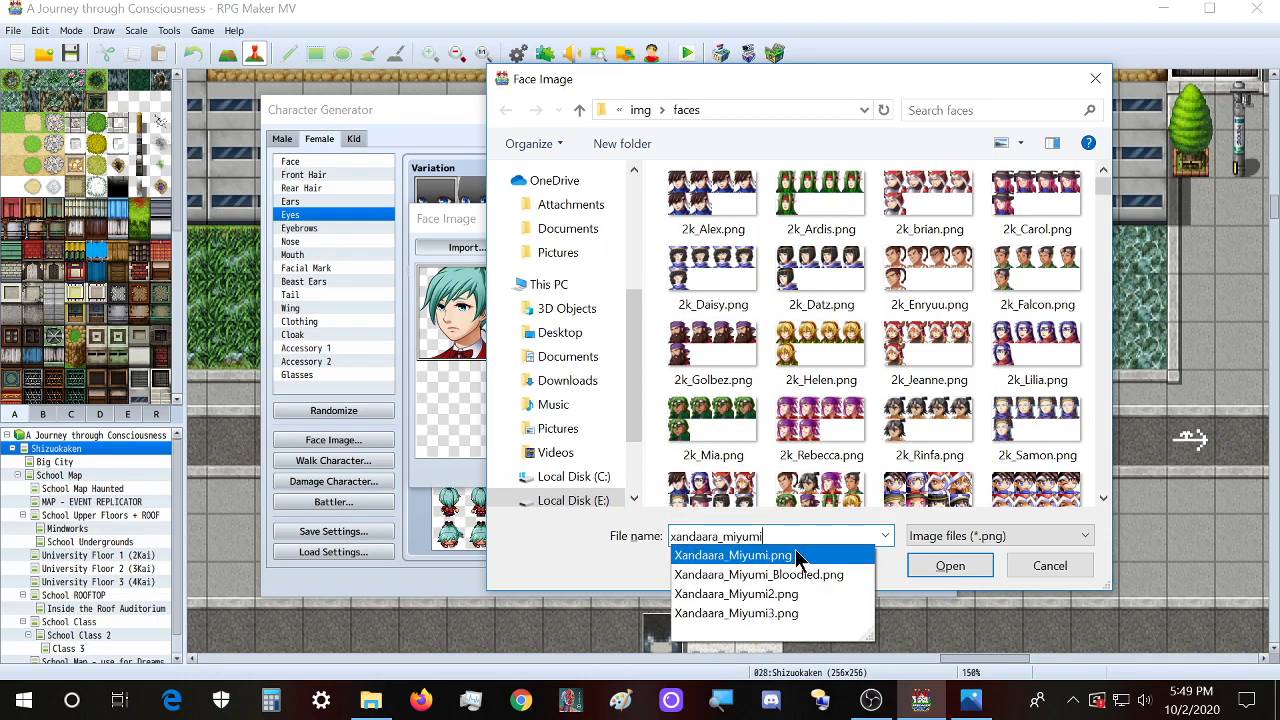
pyautogui.click(724, 596)
pyautogui.click(770, 536)
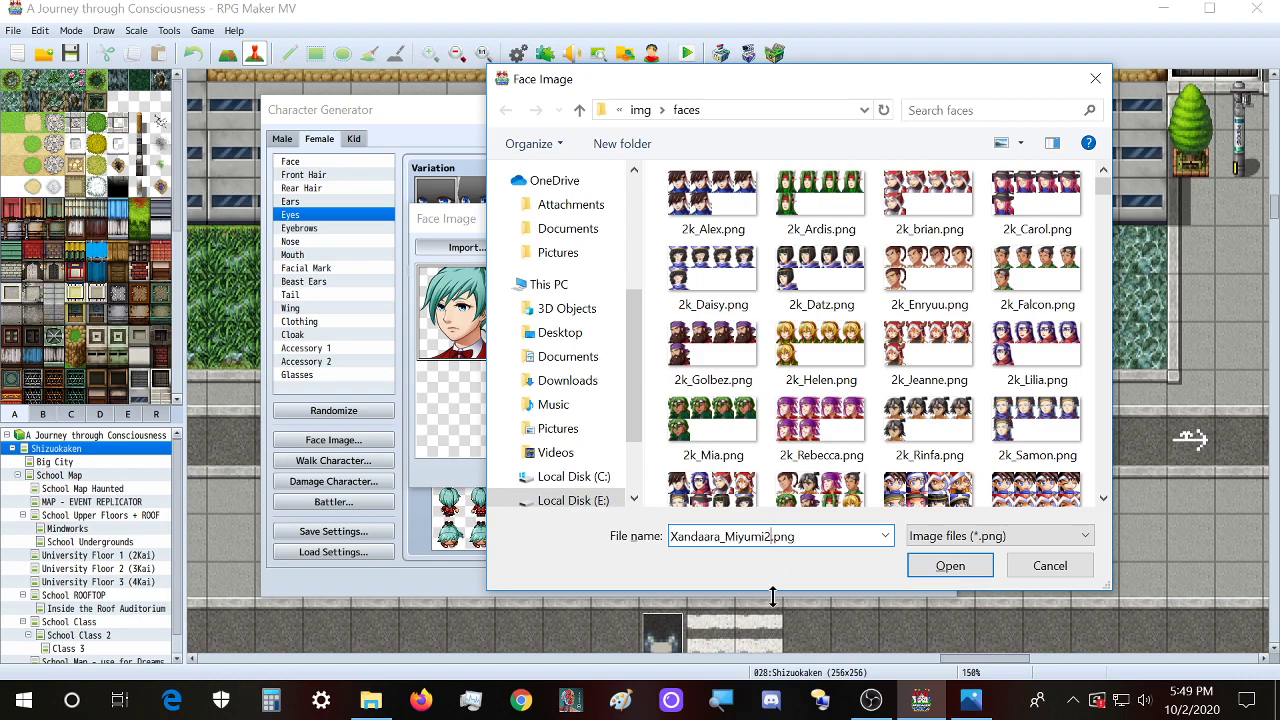
pyautogui.write('_bloodied')
pyautogui.hotkey('ctrl', 'a')
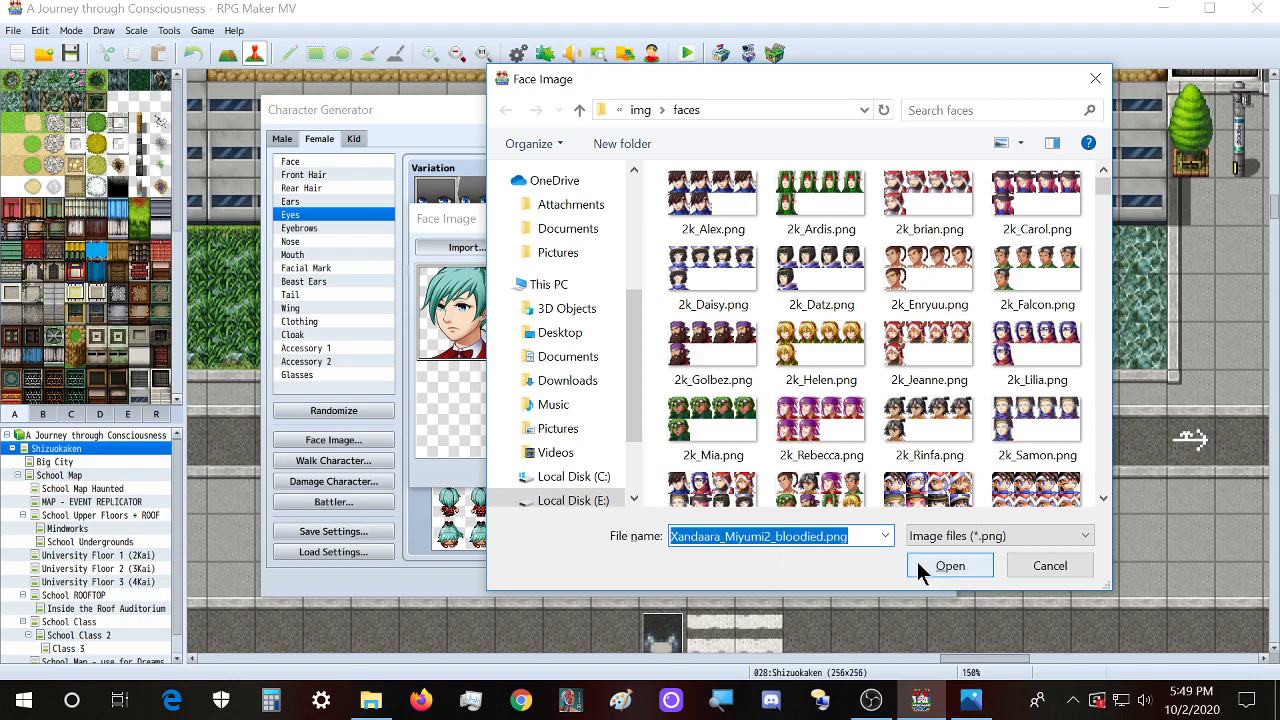
pyautogui.click(773, 536)
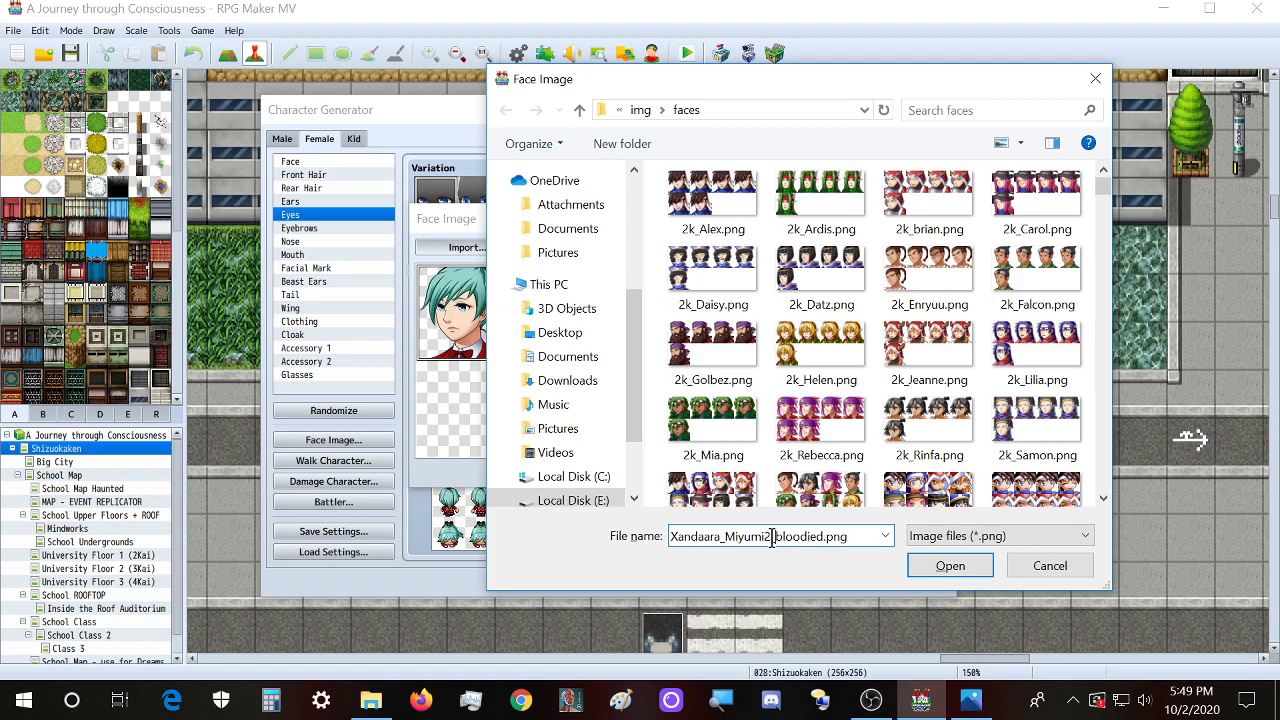
pyautogui.moveTo(781, 536); pyautogui.dragTo(822, 541)
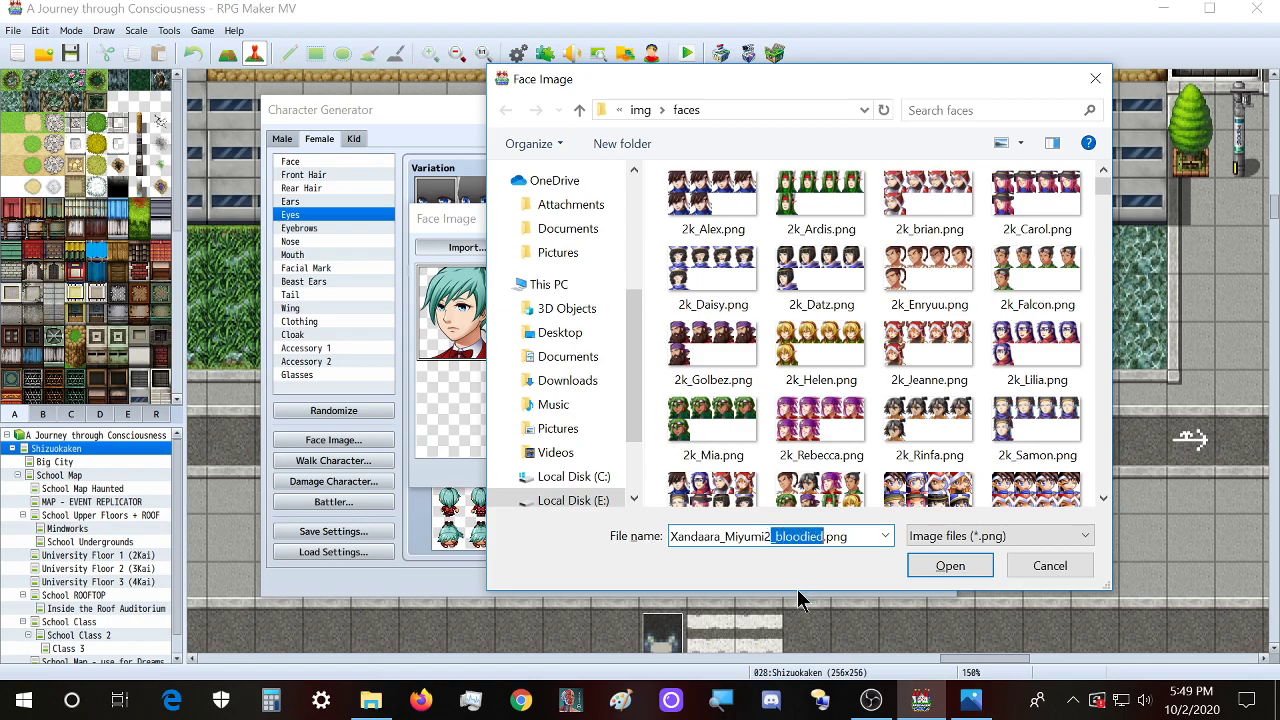
pyautogui.press('BackSpace')
pyautogui.click(952, 578)
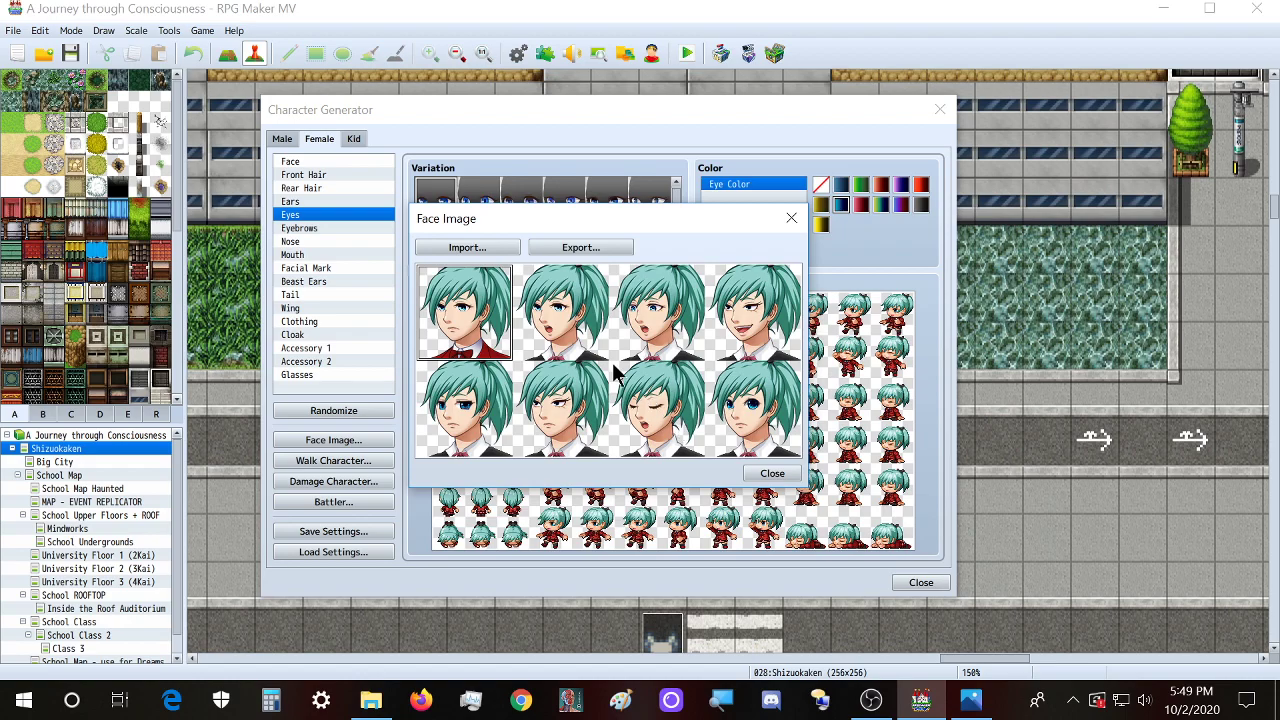
# Step: Compare the red-clothed face with the first two faces of the imported sheet, then close the face image preview
pyautogui.click(560, 330)
pyautogui.click(474, 322)
pyautogui.click(540, 345)
pyautogui.click(497, 337)
pyautogui.click(558, 333)
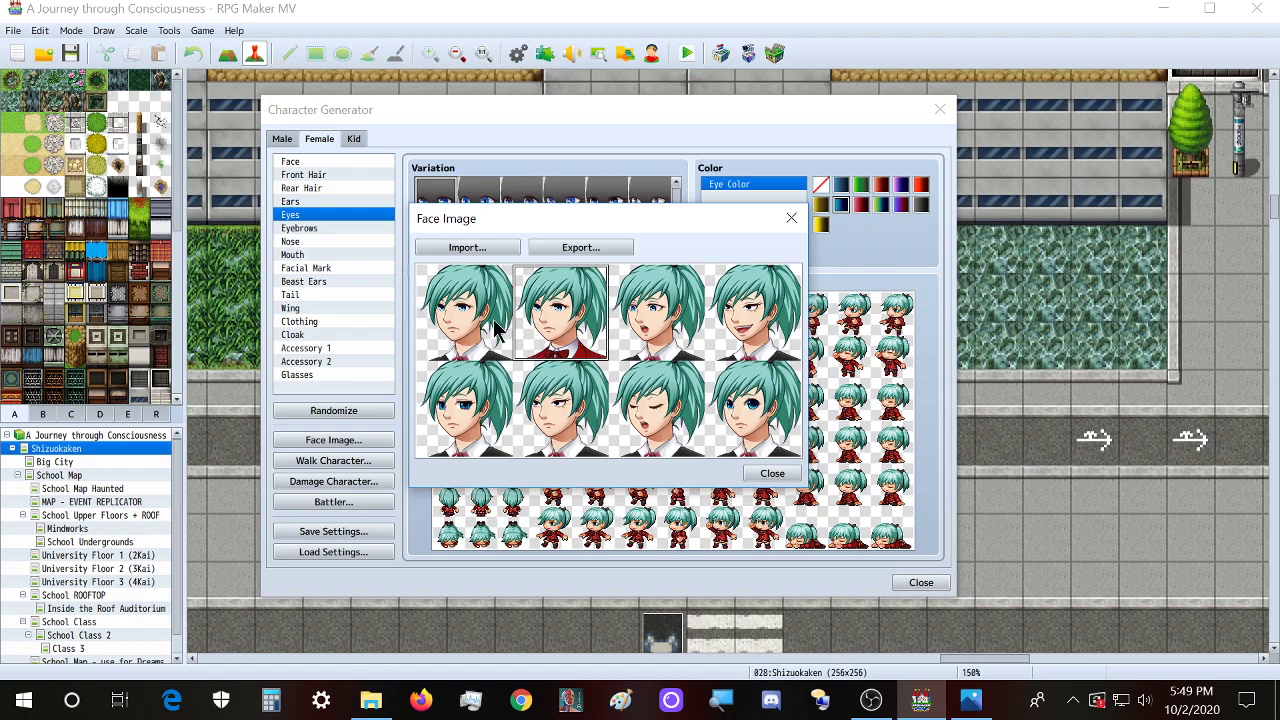
pyautogui.click(495, 330)
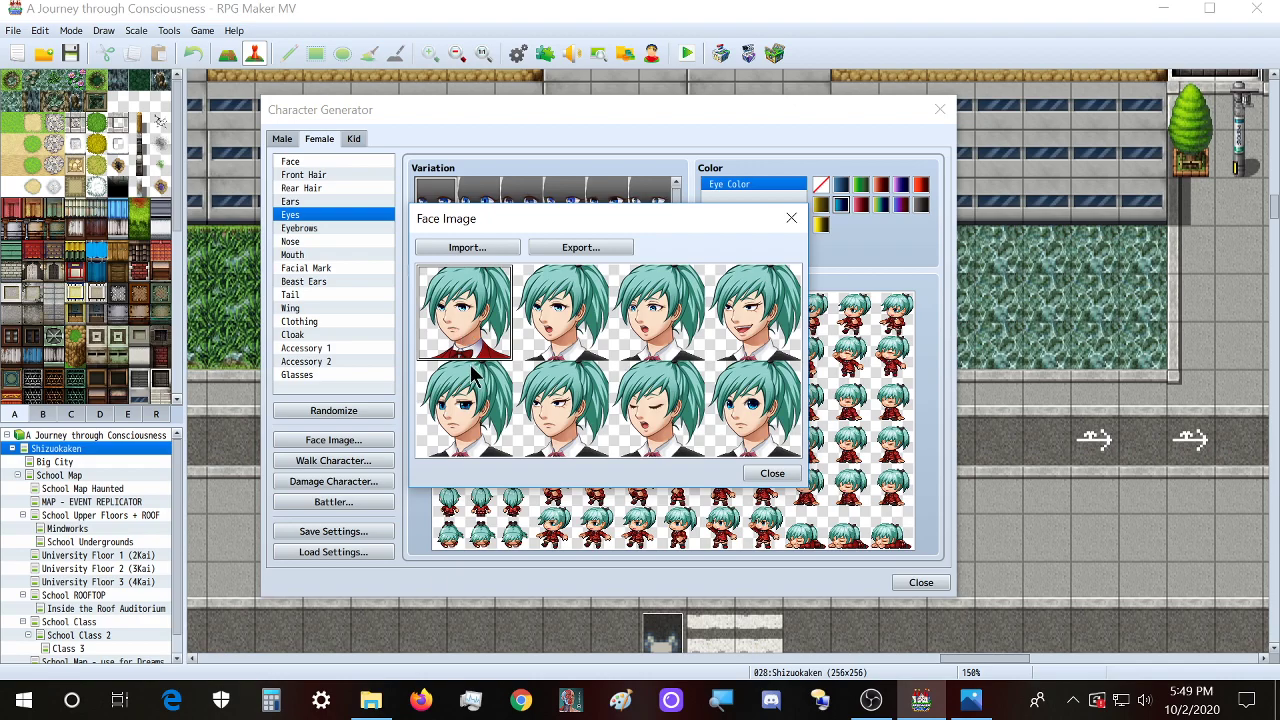
pyautogui.click(791, 218)
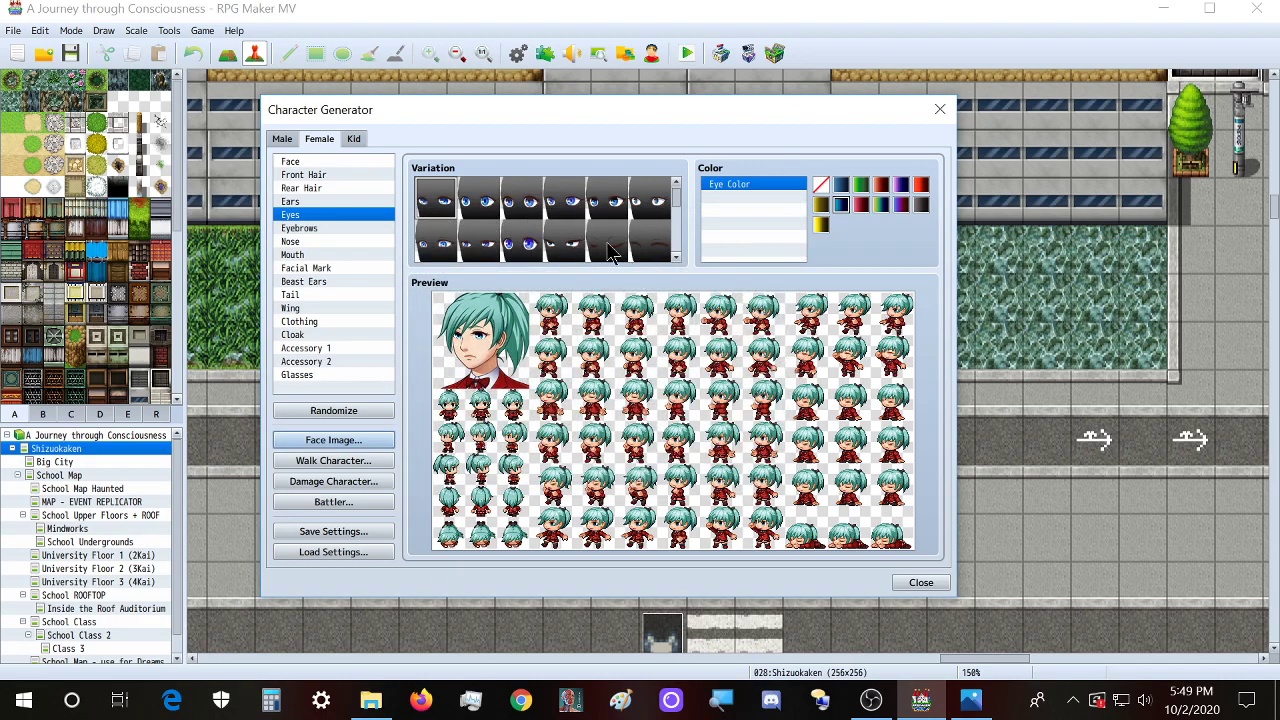
# Step: Set the eye color to red and check the Xandaara_Miyumi_Bloodied.png sheet in Photos before returning to RPG Maker MV
pyautogui.click(921, 186)
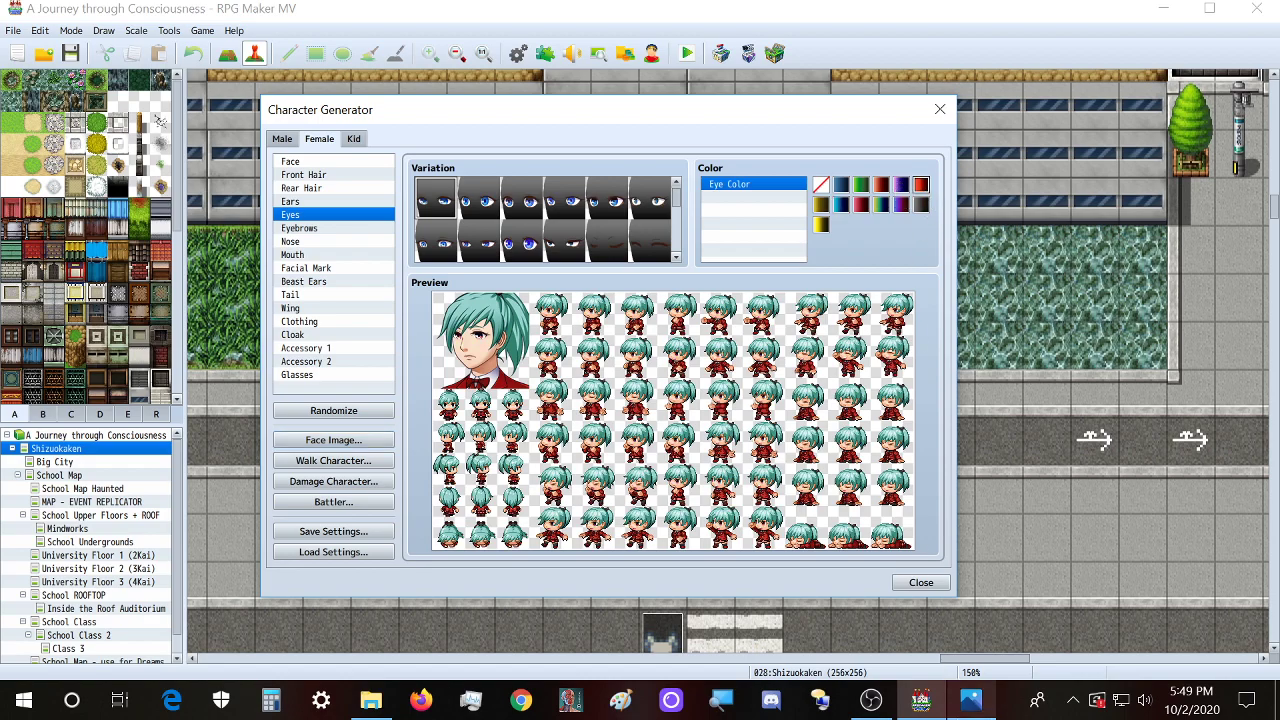
pyautogui.click(968, 703)
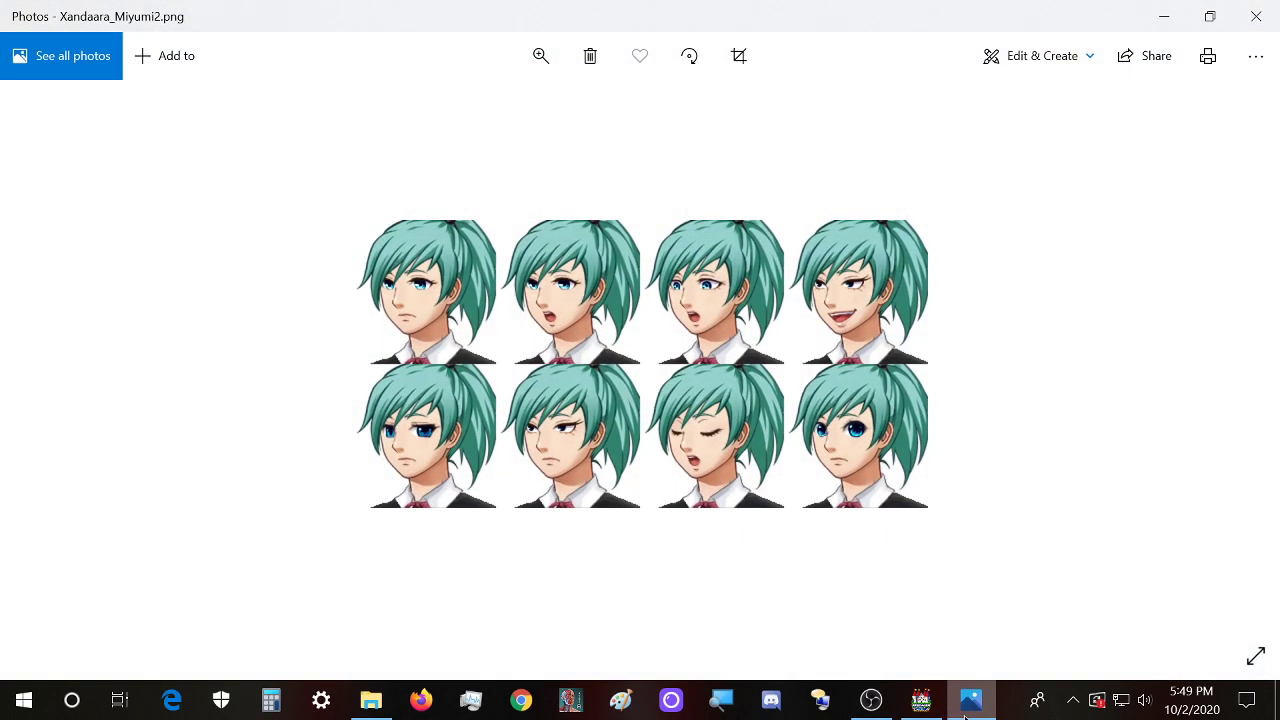
pyautogui.press('Left')
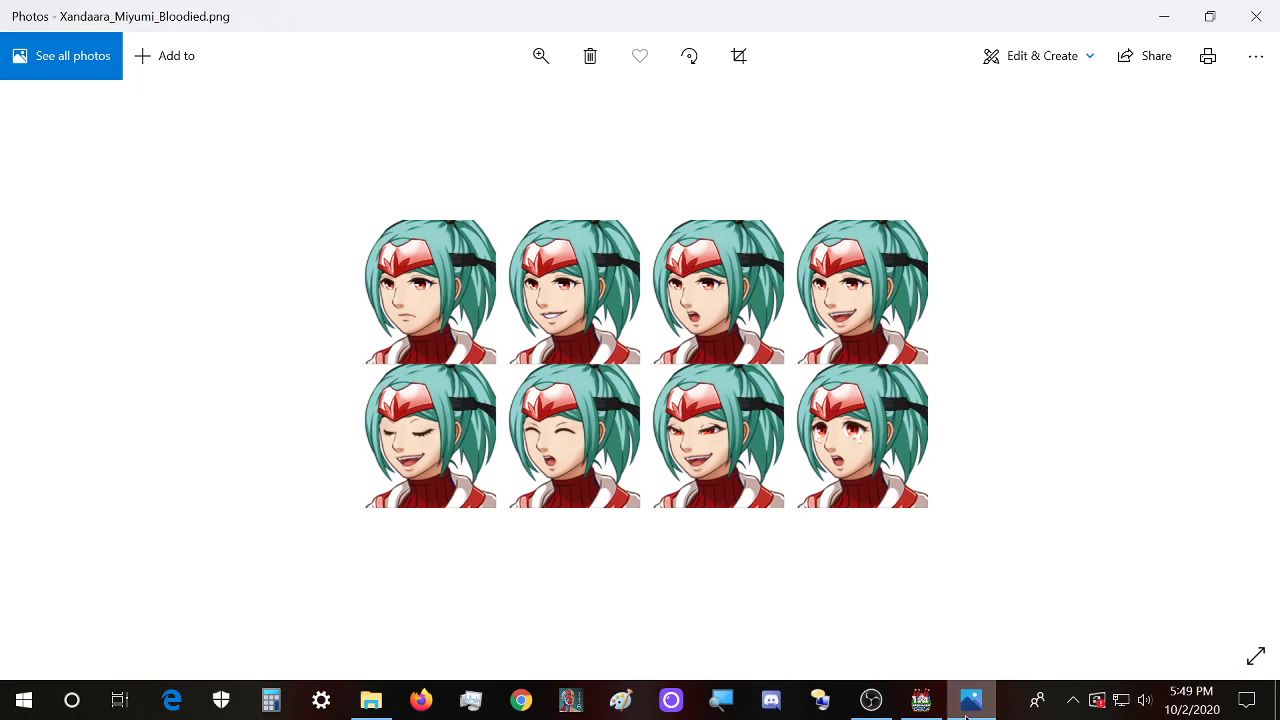
pyautogui.click(966, 712)
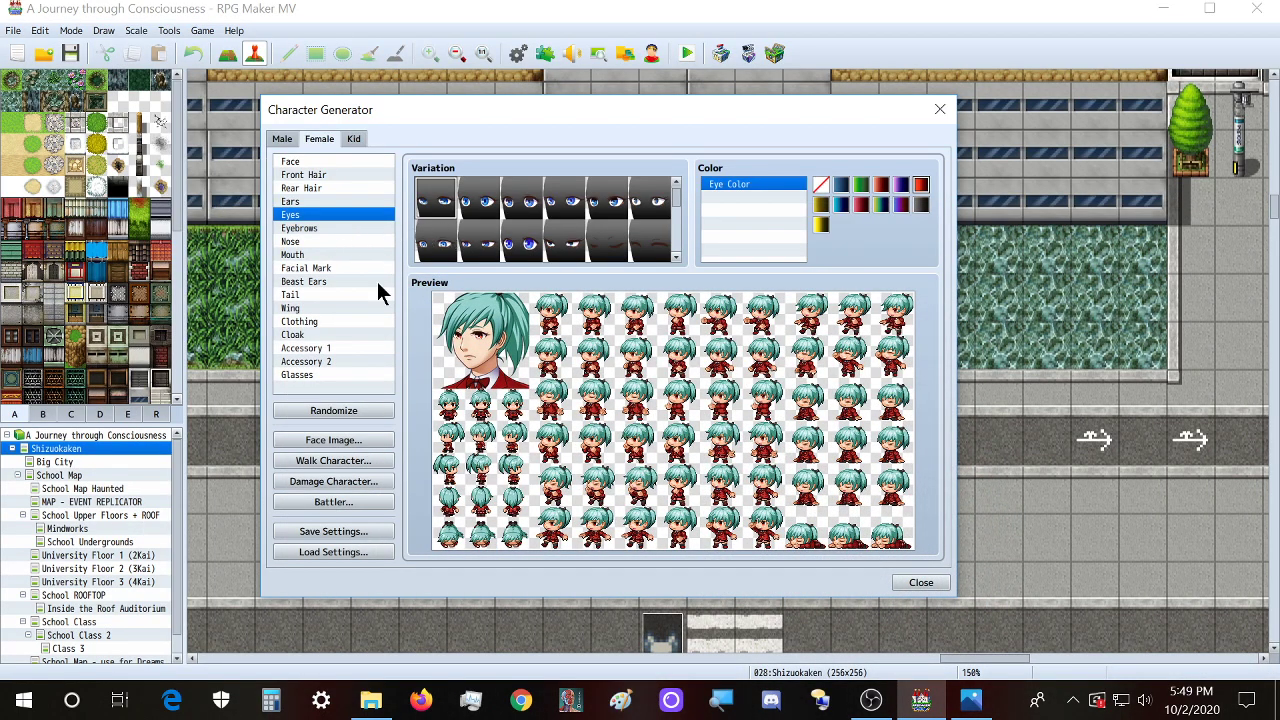
# Step: Import Xandaara_Miyumi2.png again with the red-eyed face in the first slot, and export the sheet as Xandaara_Miyumi2_bloodied.png
pyautogui.click(355, 440)
pyautogui.click(467, 247)
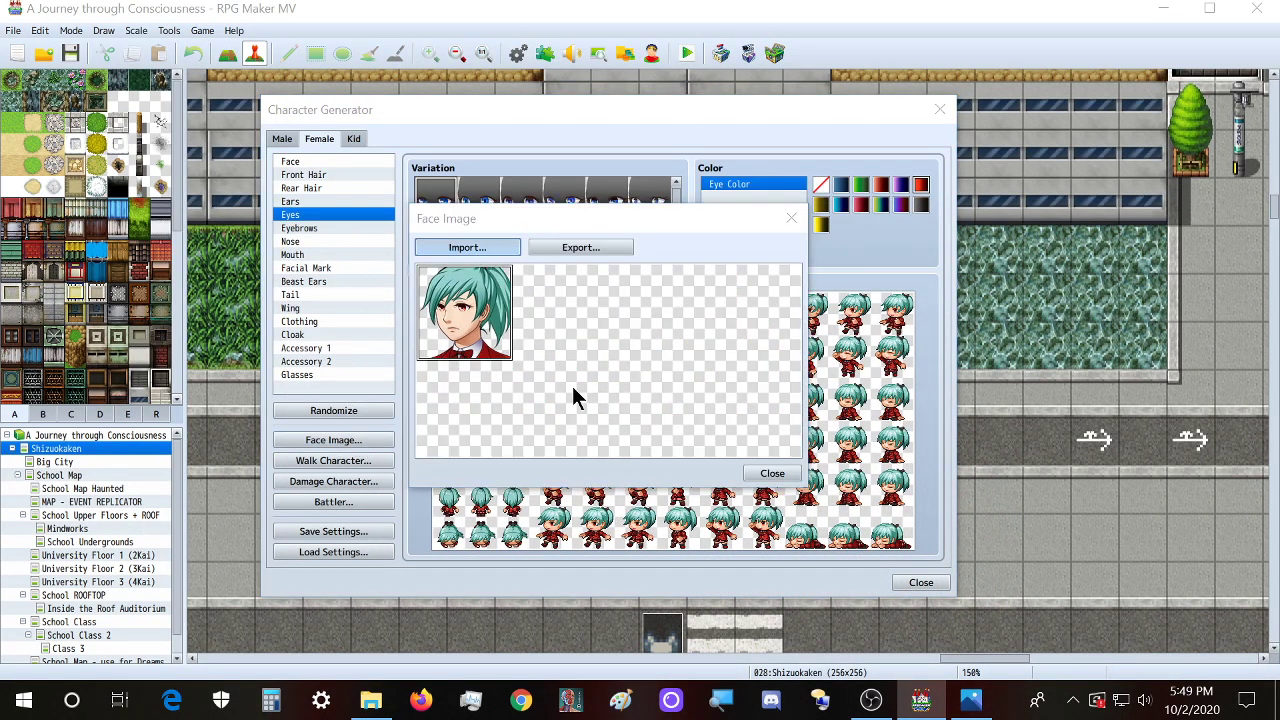
pyautogui.click(862, 619)
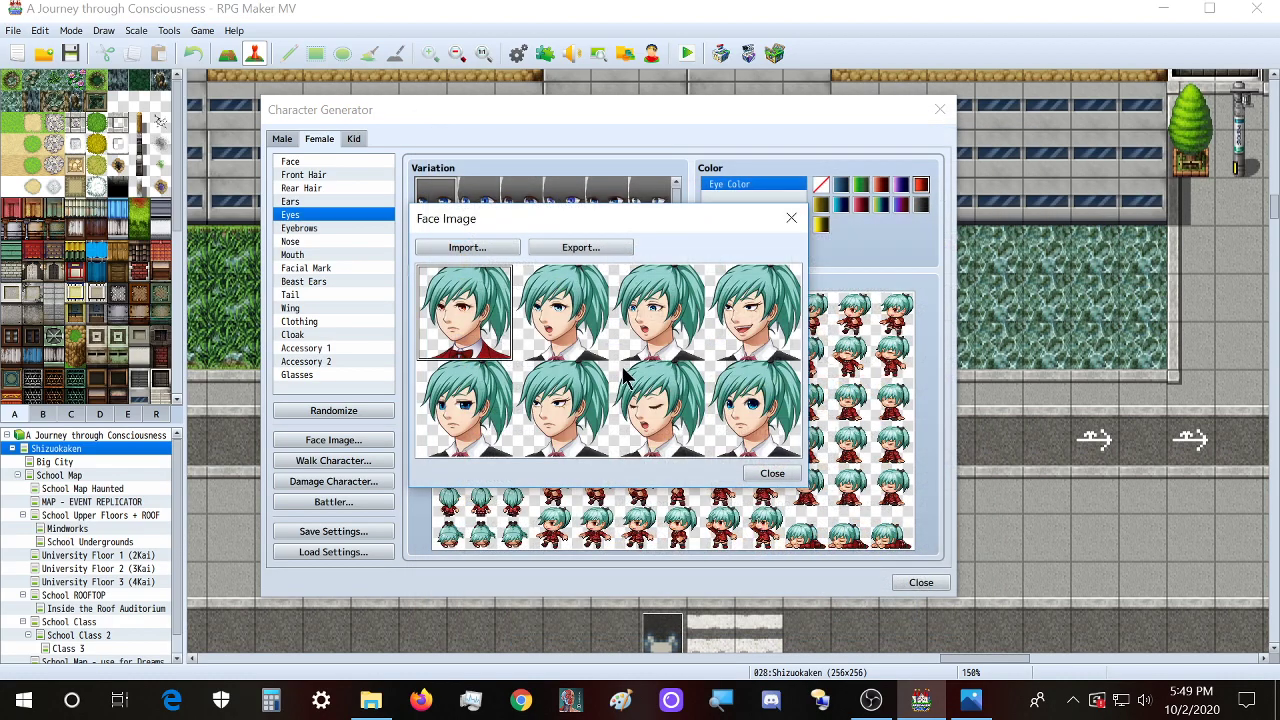
pyautogui.click(578, 248)
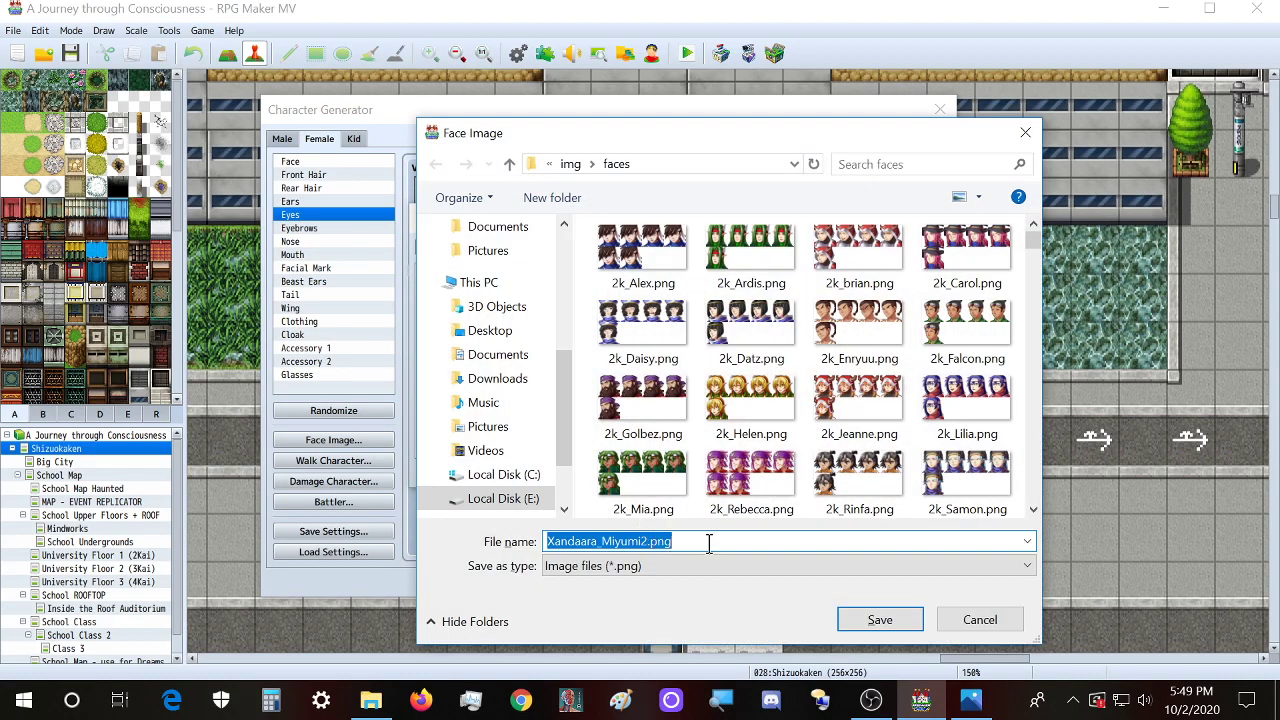
pyautogui.write('Xandaara_Miyumi2_Bloodied.png')
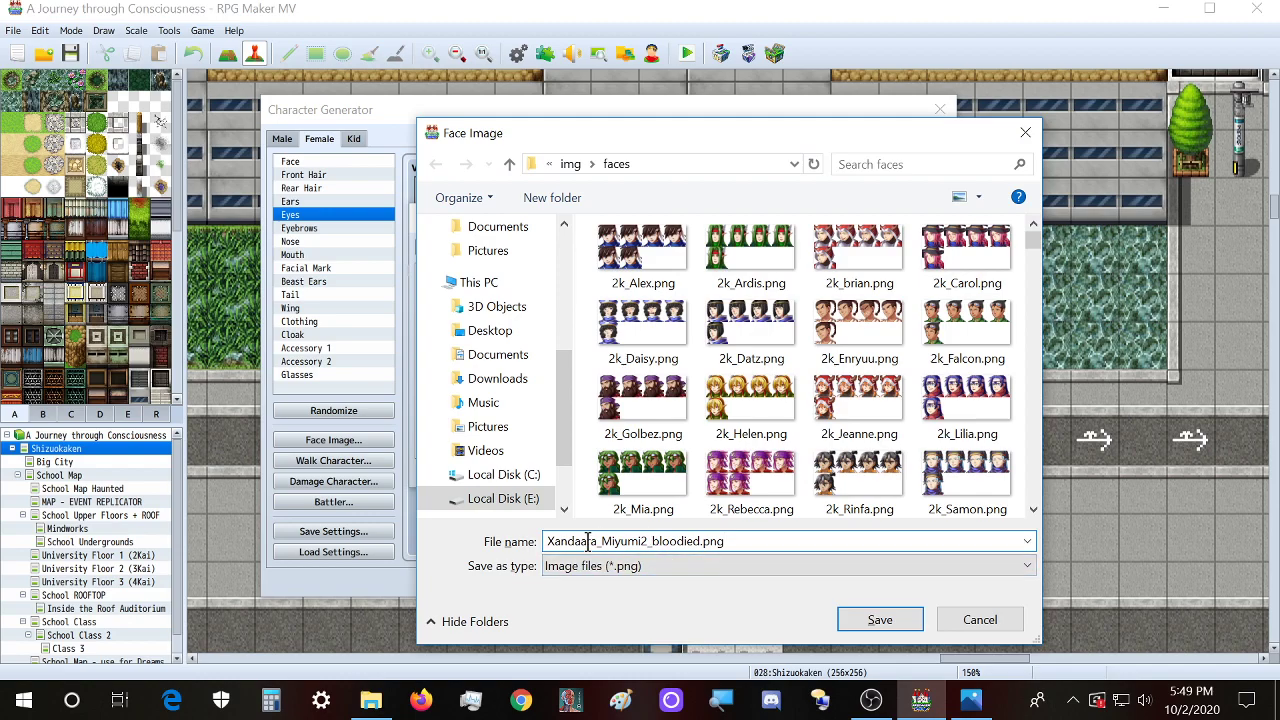
pyautogui.click(880, 620)
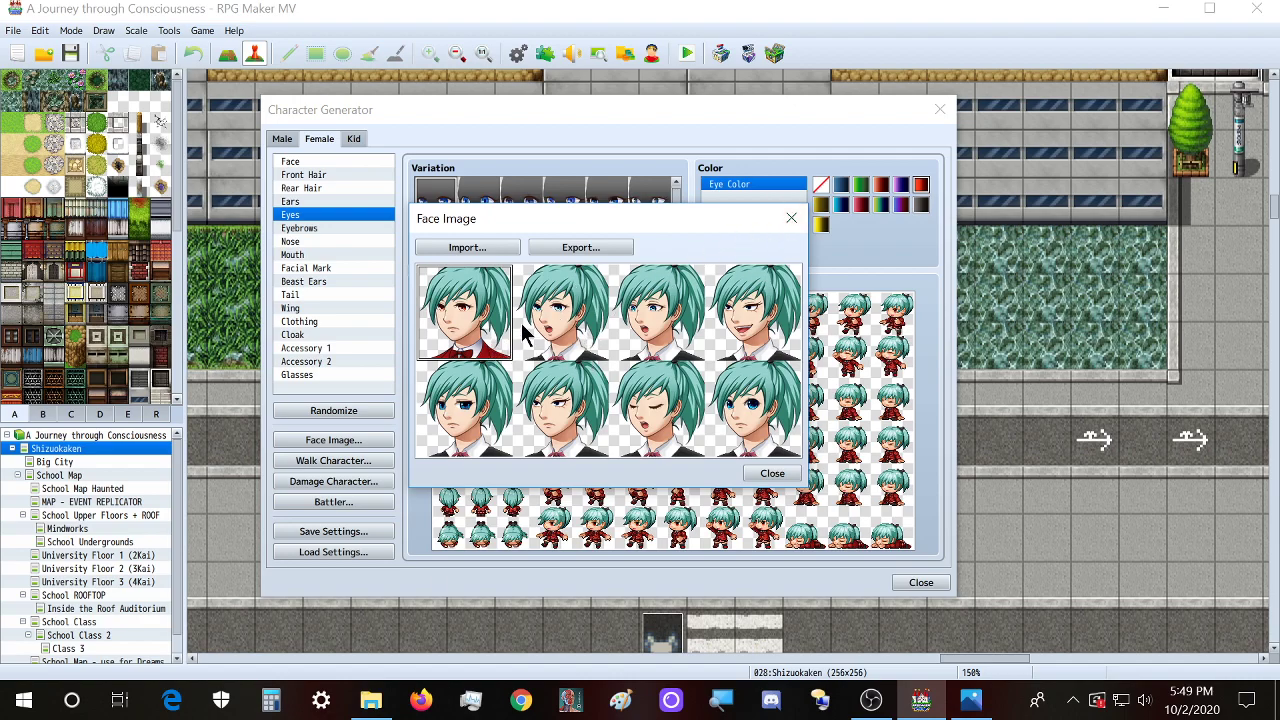
# Step: Give the character the third, open-mouthed Mouth variation and import the Xandaara_Miyumi2_bloodied.png face sheet
pyautogui.click(791, 217)
pyautogui.click(303, 255)
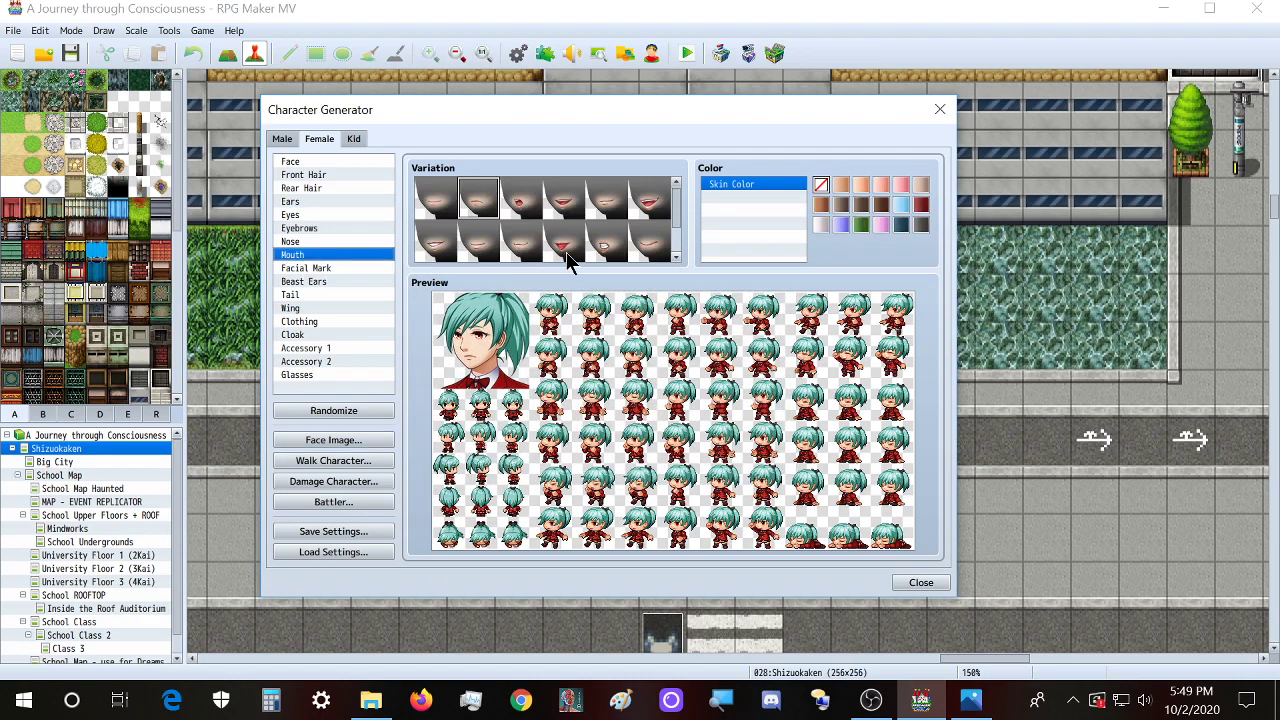
pyautogui.click(527, 198)
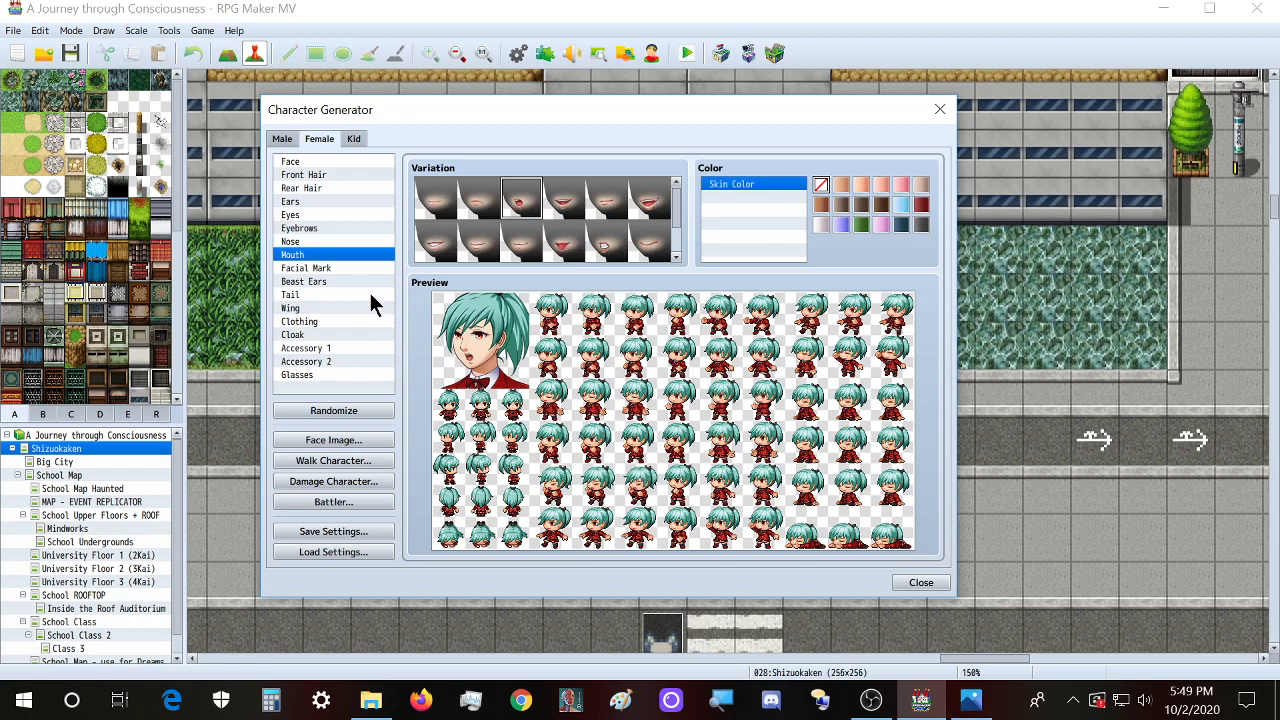
pyautogui.click(364, 443)
pyautogui.click(487, 252)
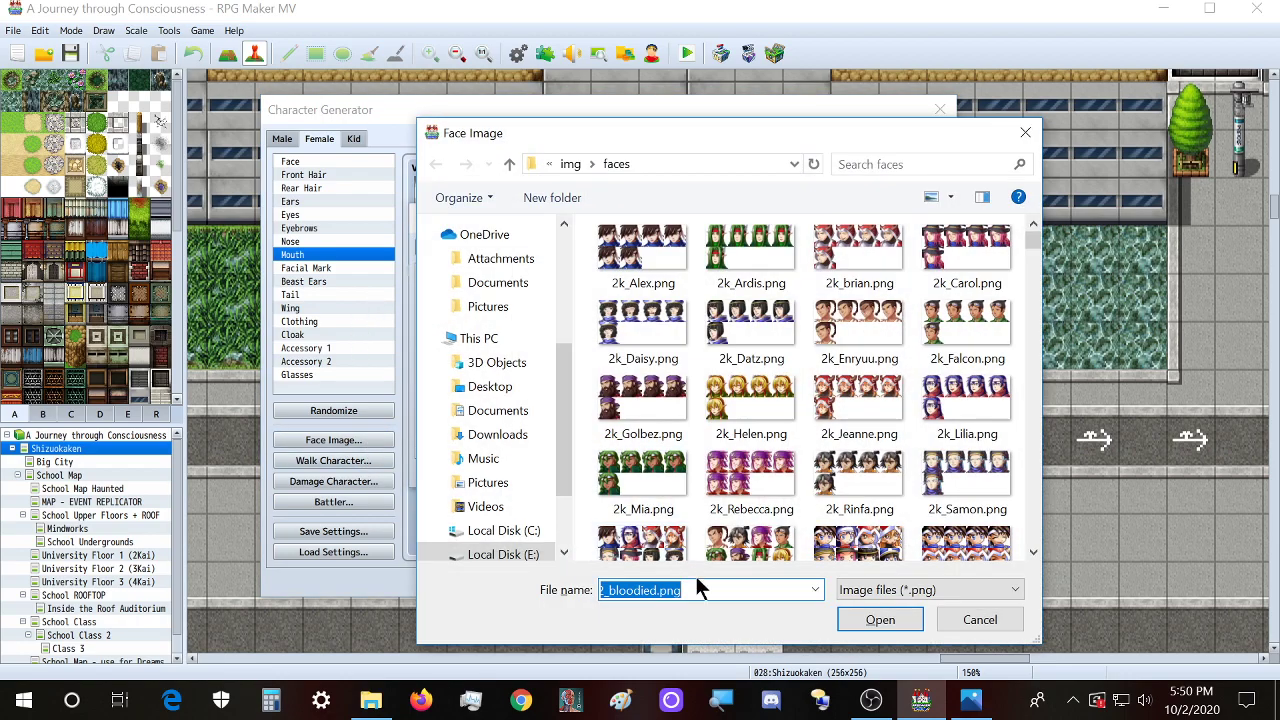
pyautogui.click(878, 620)
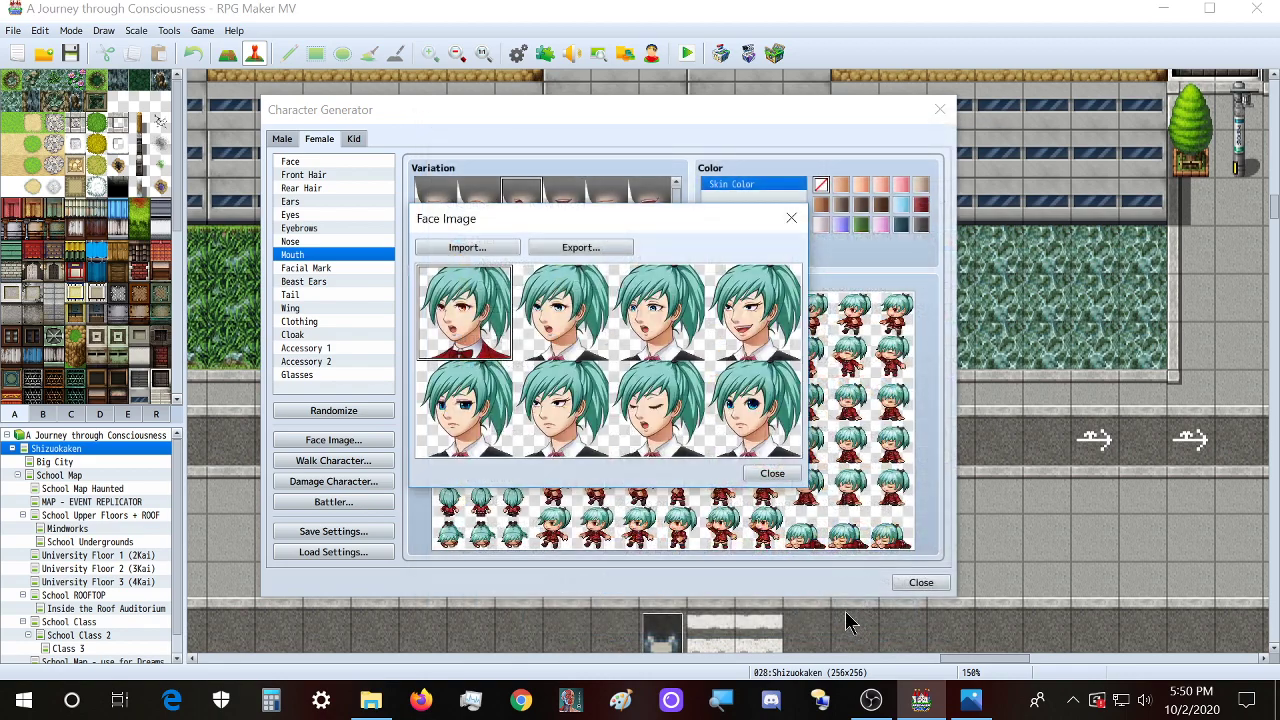
# Step: Compare the open-mouthed face with the faces in the sheet's slots, alternating mainly between the second and third slots
pyautogui.click(595, 336)
pyautogui.click(555, 400)
pyautogui.click(455, 338)
pyautogui.click(579, 323)
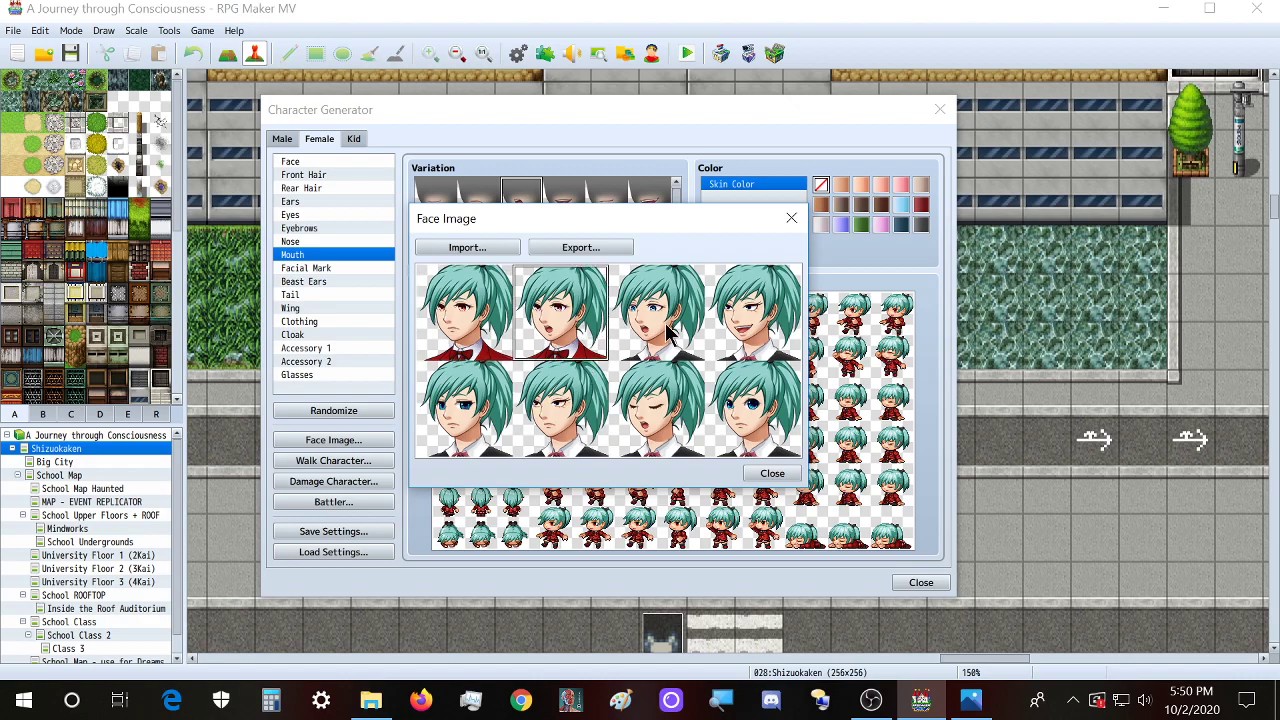
pyautogui.click(666, 326)
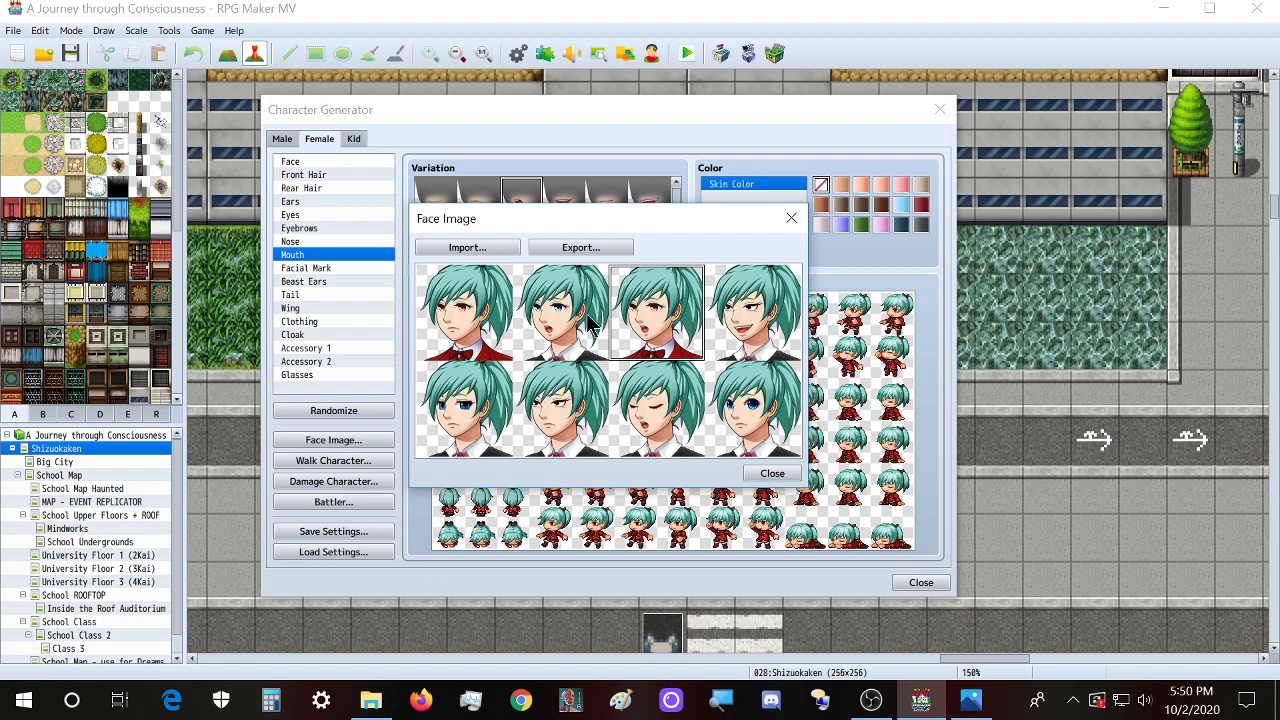
pyautogui.click(590, 320)
pyautogui.click(666, 326)
pyautogui.click(560, 320)
pyautogui.click(636, 312)
pyautogui.click(556, 313)
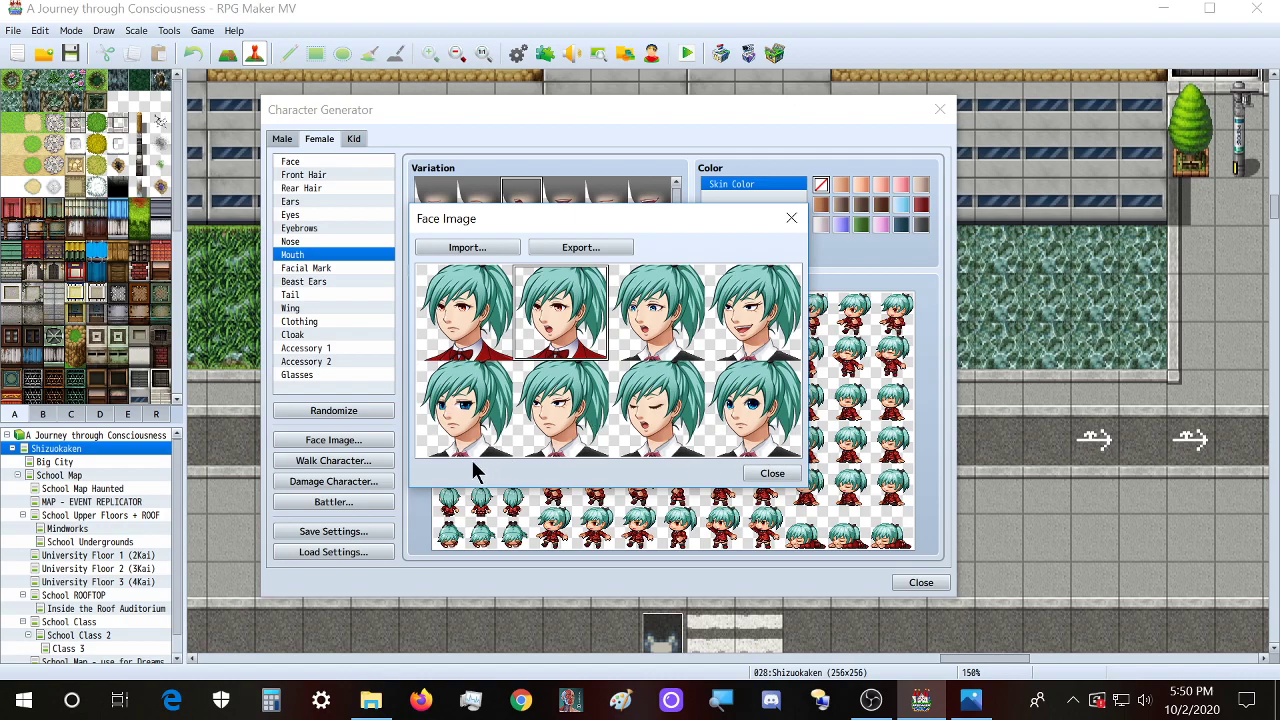
# Step: Reopen the face image preview and import the Xandaara_Miyumi3.png face sheet
pyautogui.click(791, 218)
pyautogui.click(355, 445)
pyautogui.click(470, 250)
pyautogui.click(615, 591)
pyautogui.write('Xandaara_Miyumi')
pyautogui.moveTo(696, 590); pyautogui.dragTo(745, 590)
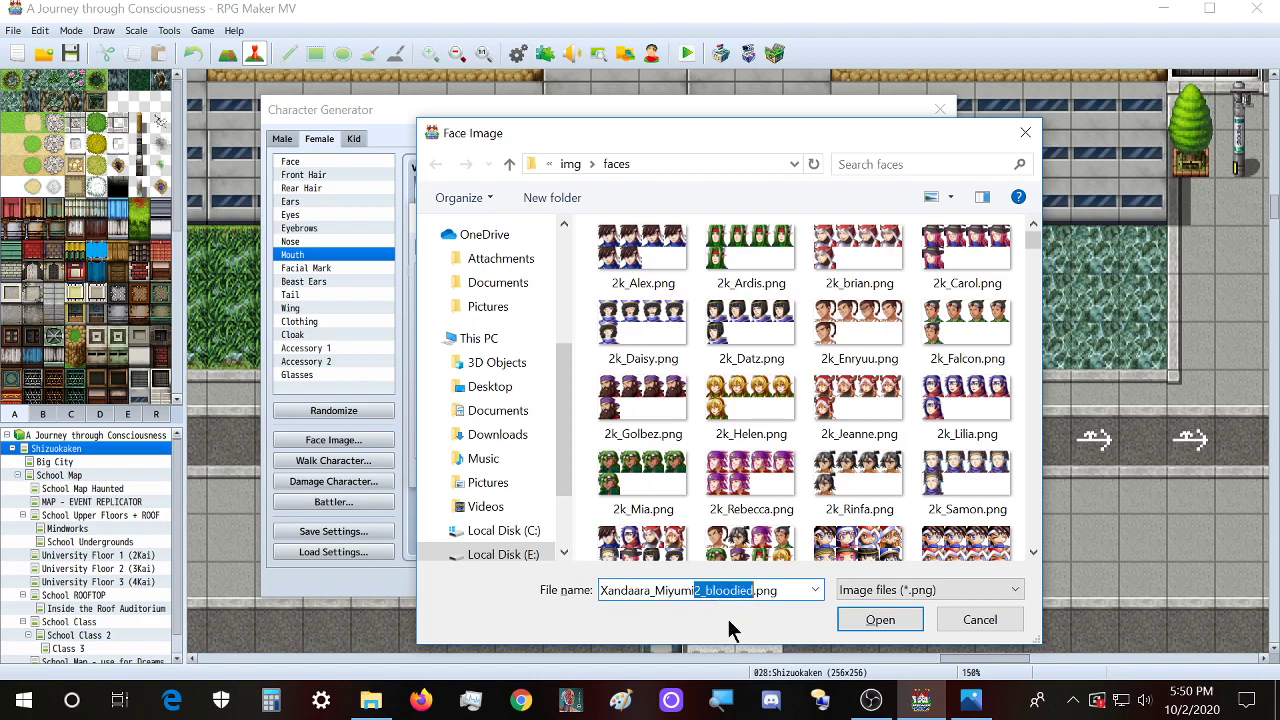
pyautogui.write('3')
pyautogui.click(868, 620)
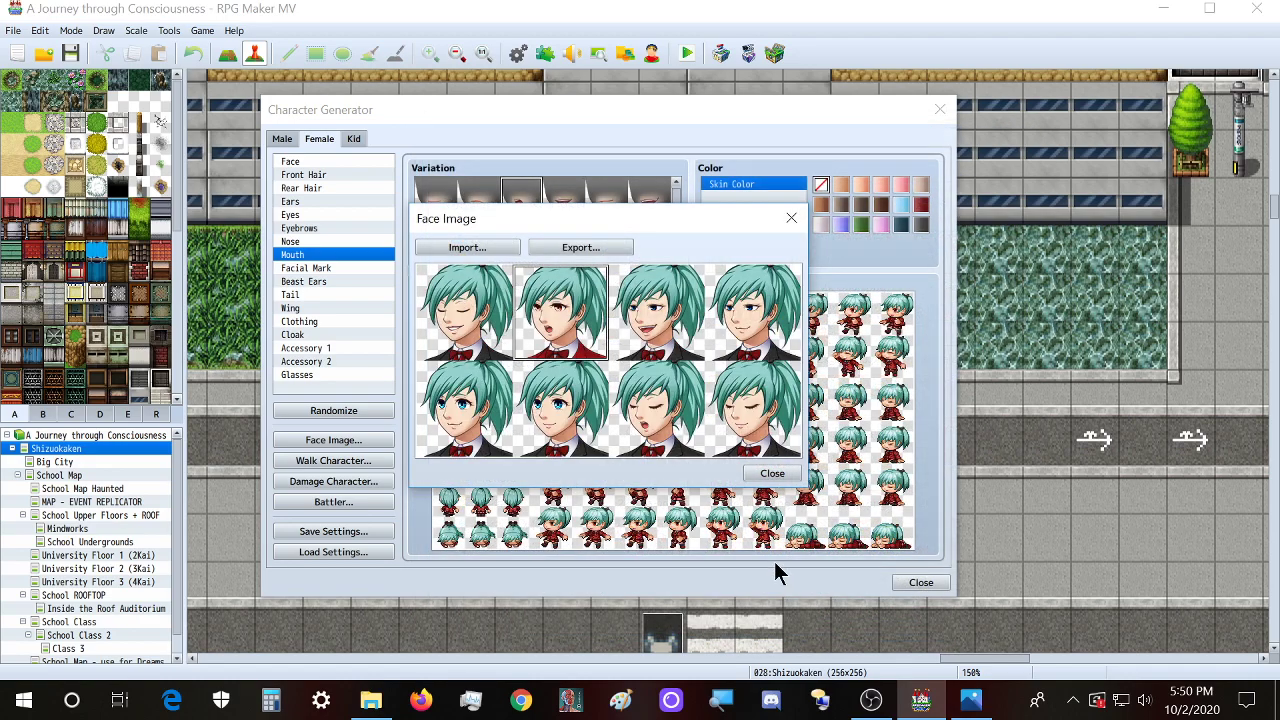
# Step: Compare the open-mouthed face with the upper-row faces and the seventh face of the Xandaara_Miyumi3.png sheet, then close the preview
pyautogui.moveTo(560, 340); pyautogui.dragTo(600, 333)
pyautogui.click(748, 345)
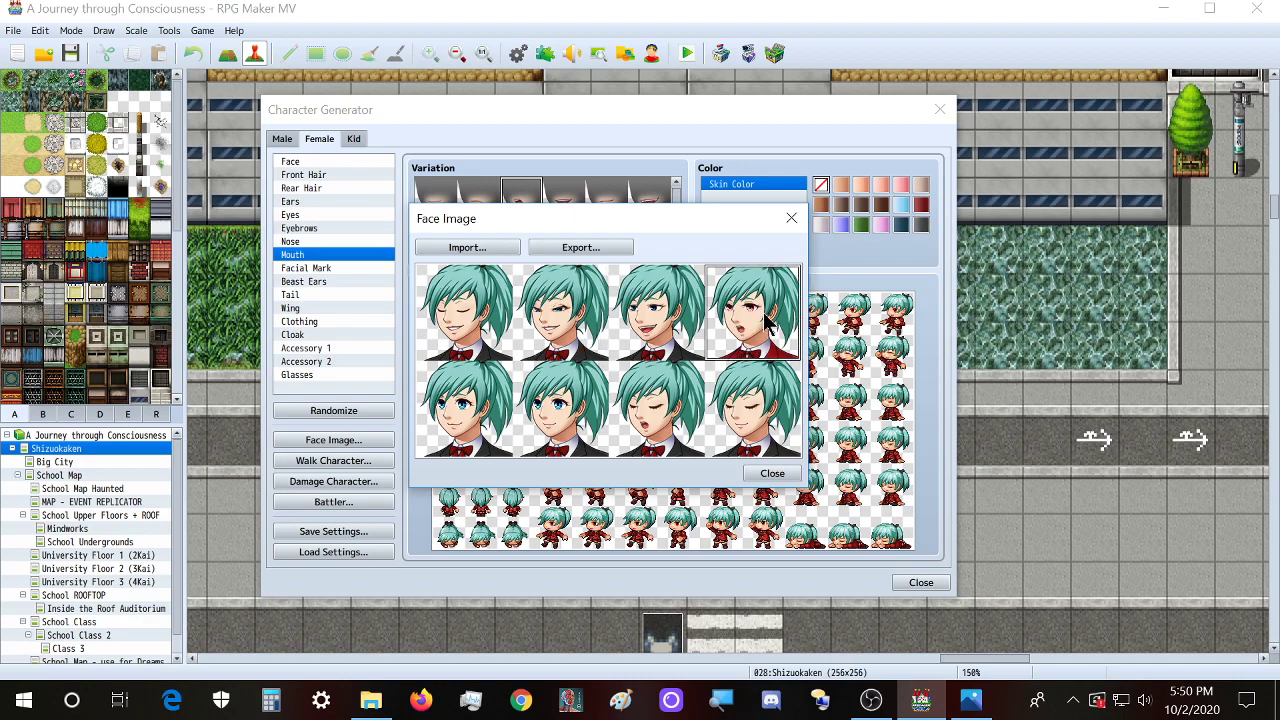
pyautogui.moveTo(755, 330); pyautogui.dragTo(660, 435)
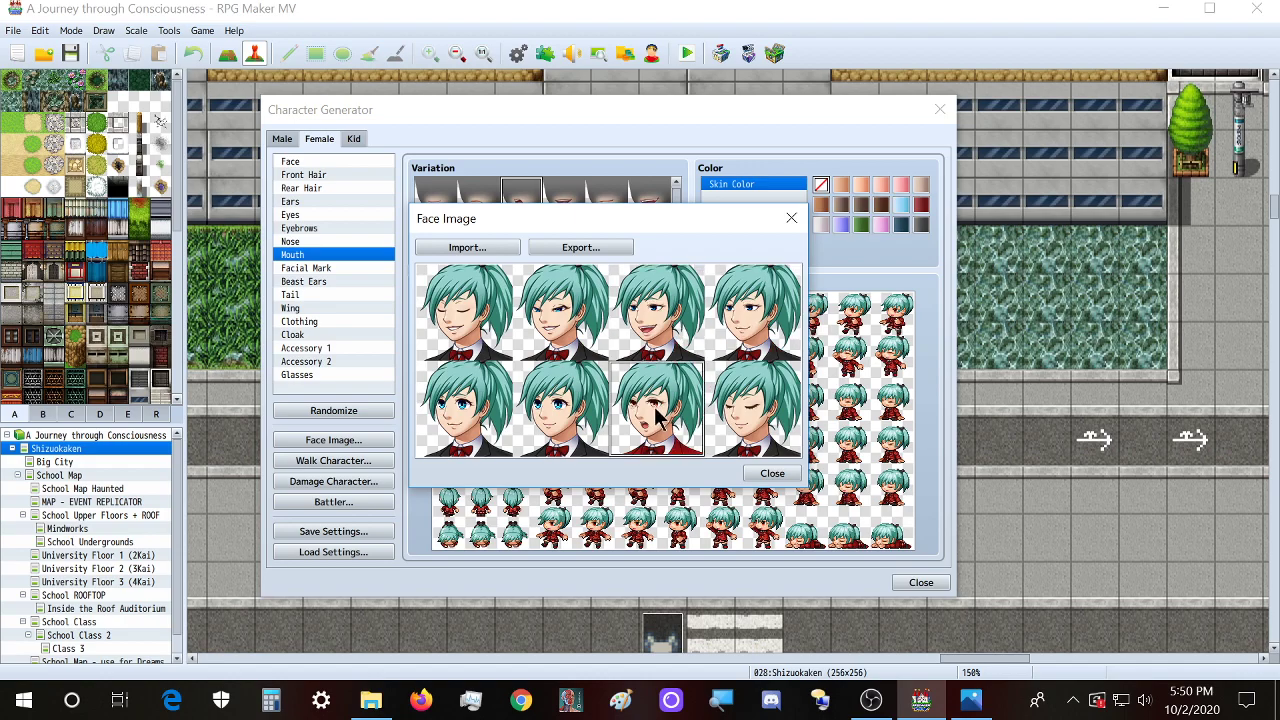
pyautogui.moveTo(668, 425); pyautogui.dragTo(670, 326)
pyautogui.moveTo(660, 420); pyautogui.dragTo(668, 305)
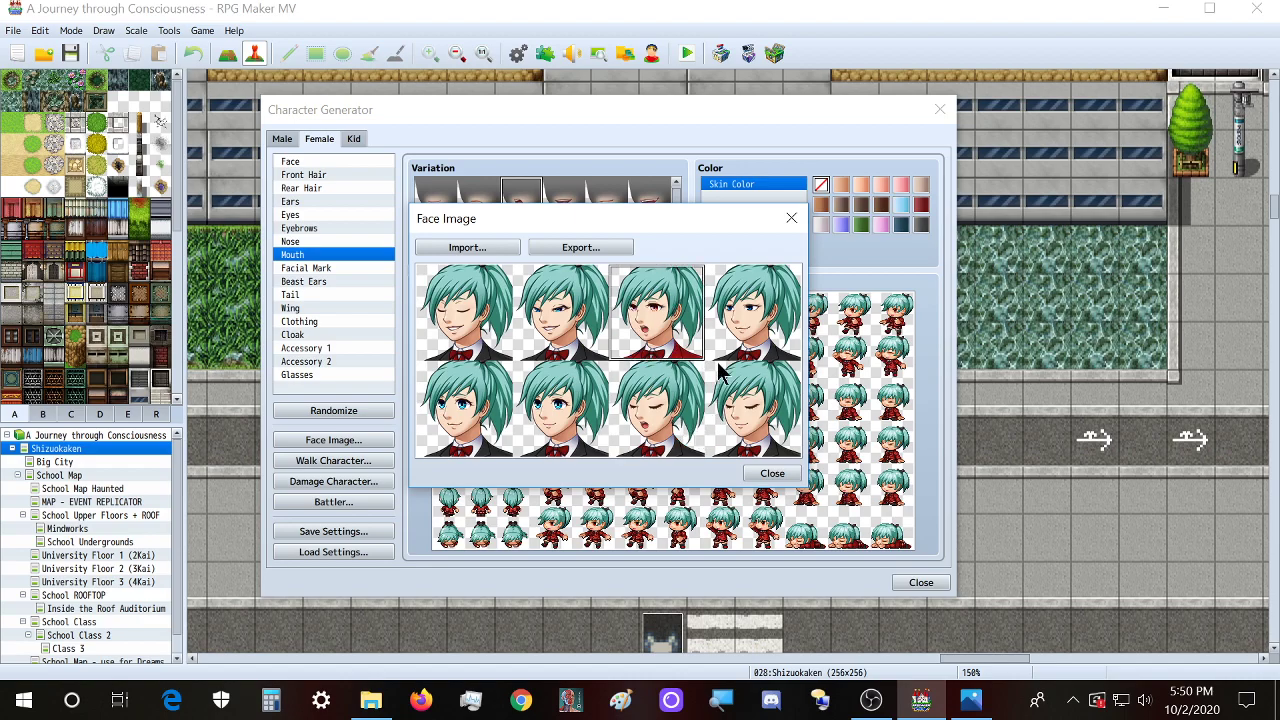
pyautogui.moveTo(652, 352); pyautogui.dragTo(660, 415)
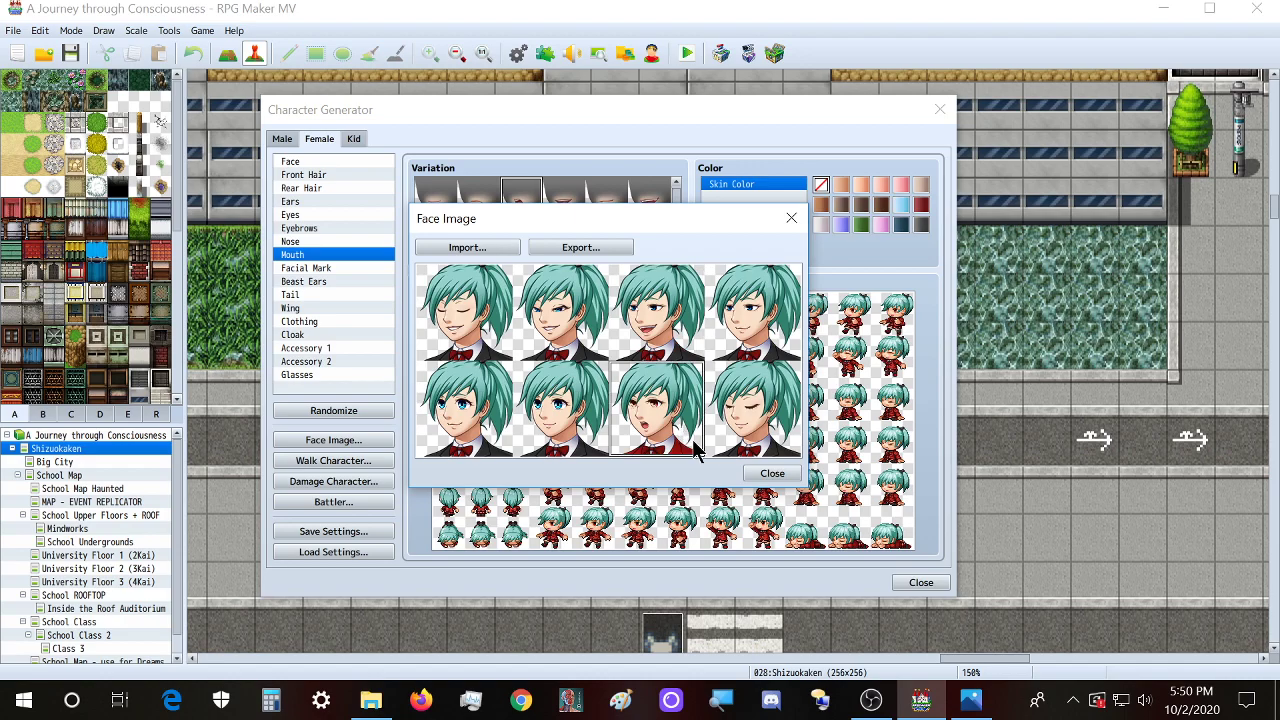
pyautogui.moveTo(770, 335); pyautogui.dragTo(675, 455)
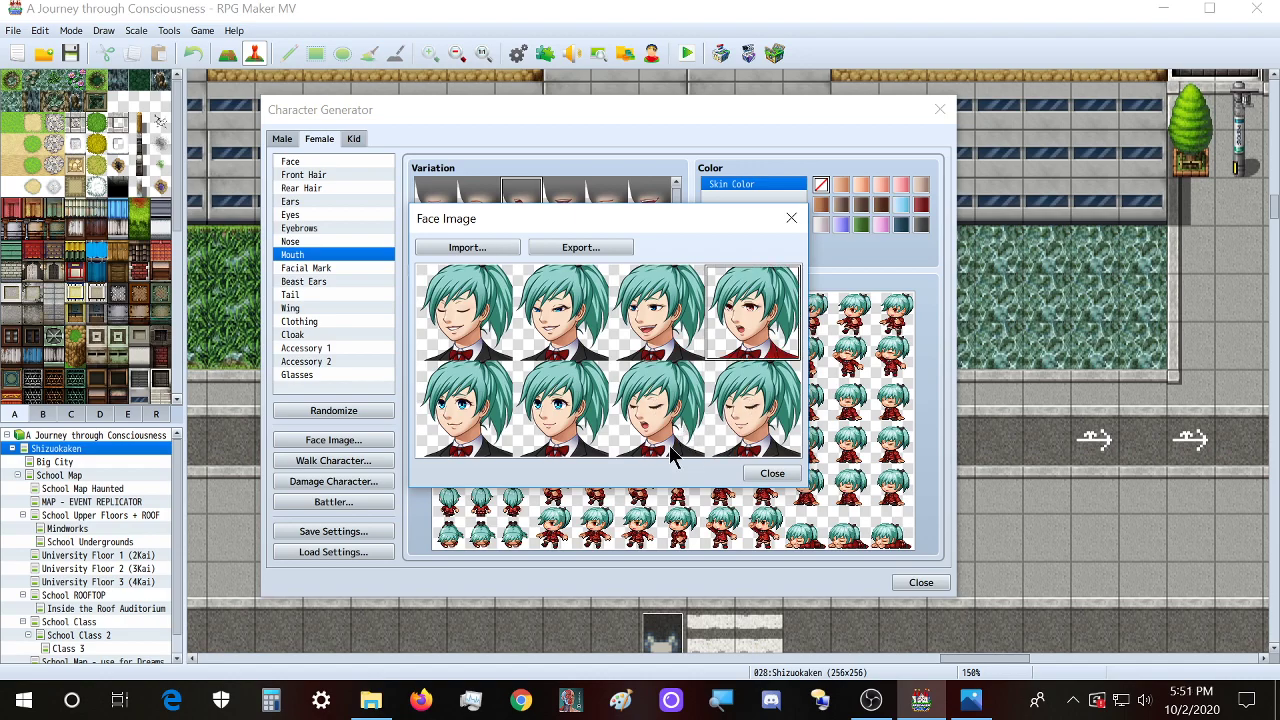
pyautogui.click(791, 217)
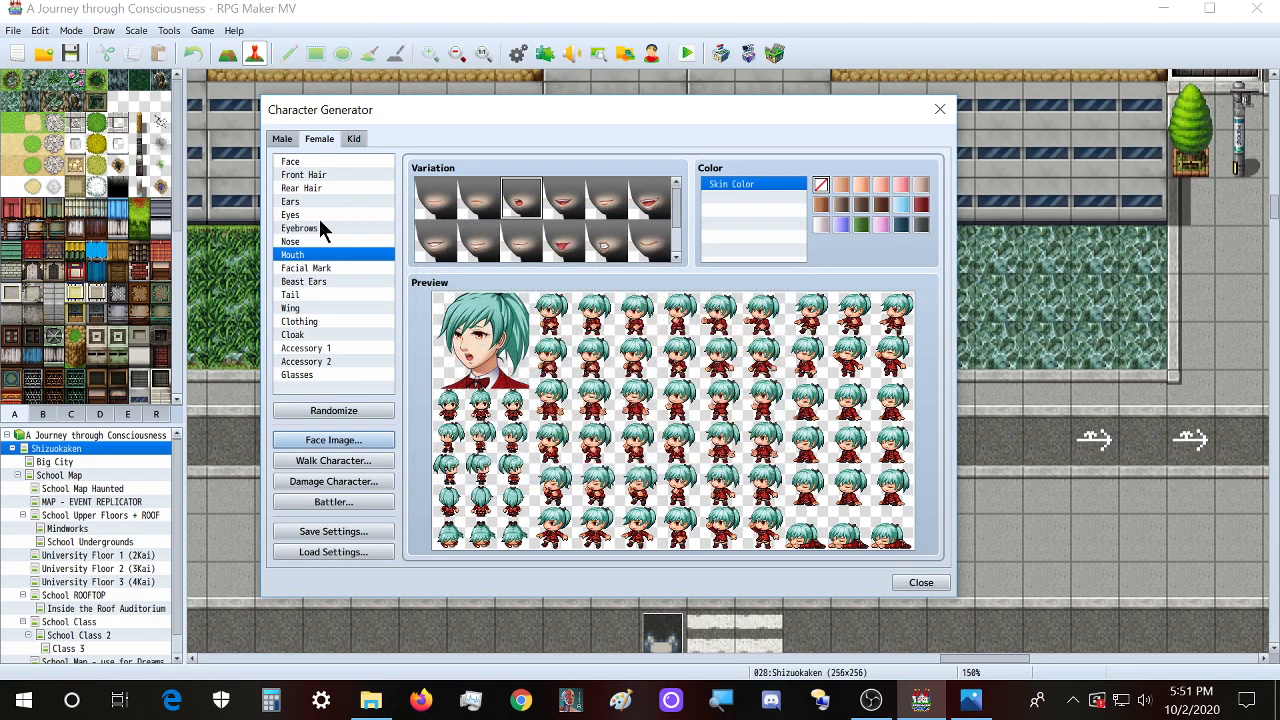
# Step: Give the character the closed-eyed eleventh Eyes variation and import the Xandaara_Miyumi3.png face sheet
pyautogui.click(310, 214)
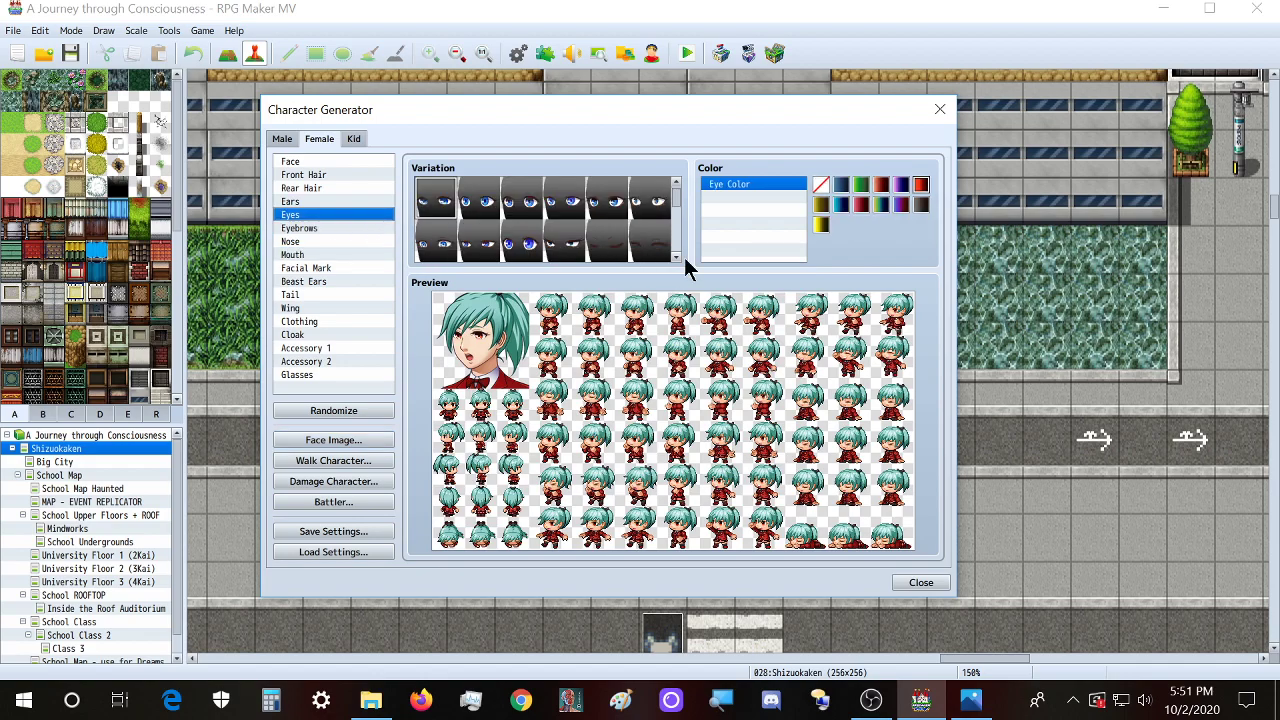
pyautogui.click(608, 244)
pyautogui.click(357, 443)
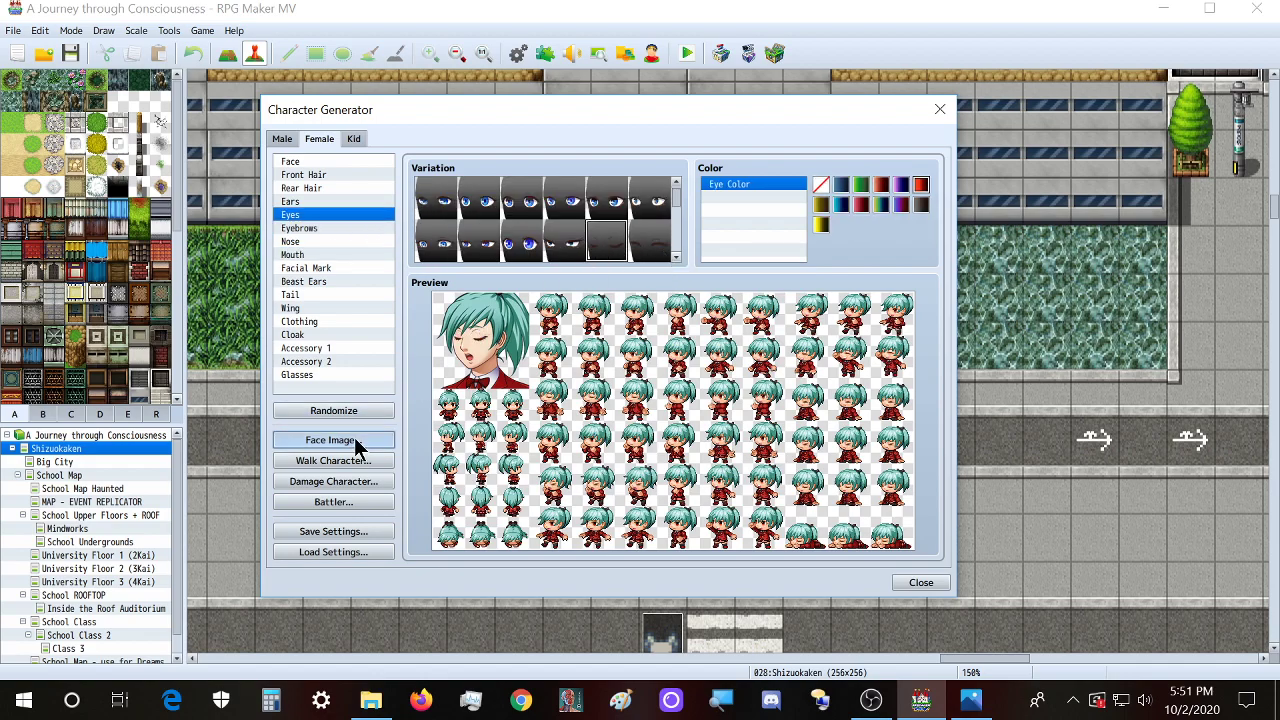
pyautogui.click(470, 249)
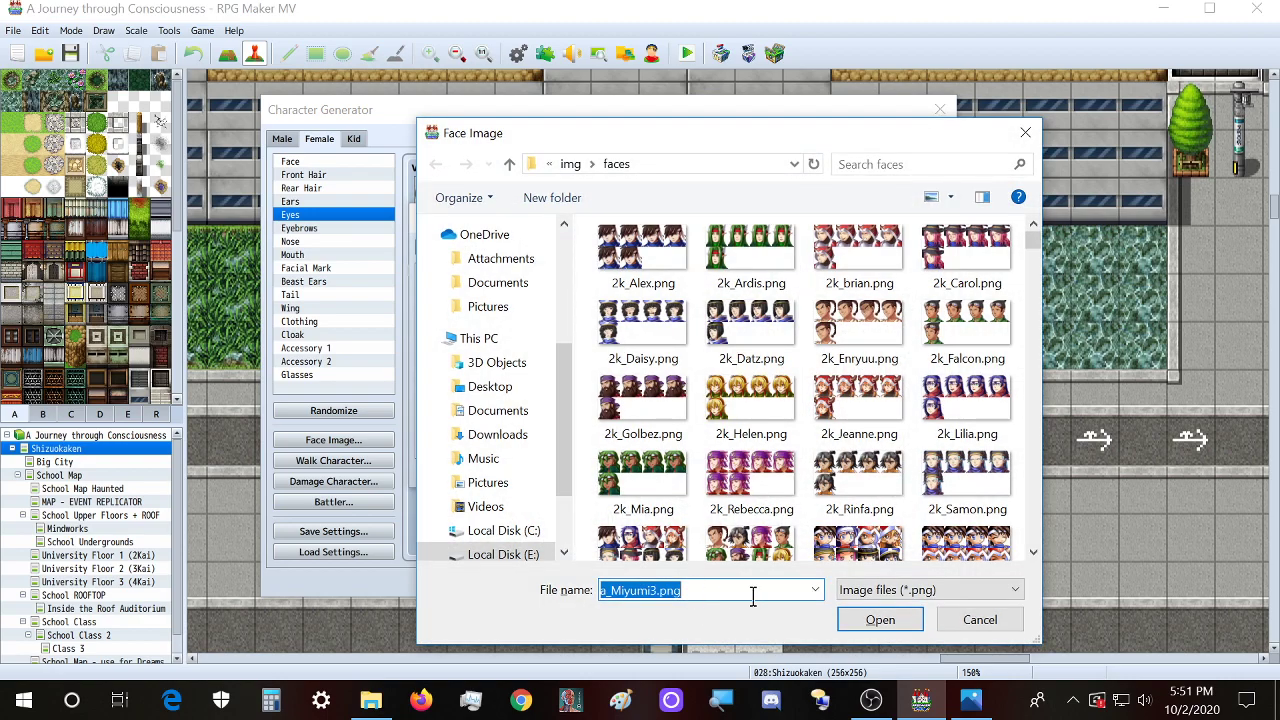
pyautogui.click(880, 619)
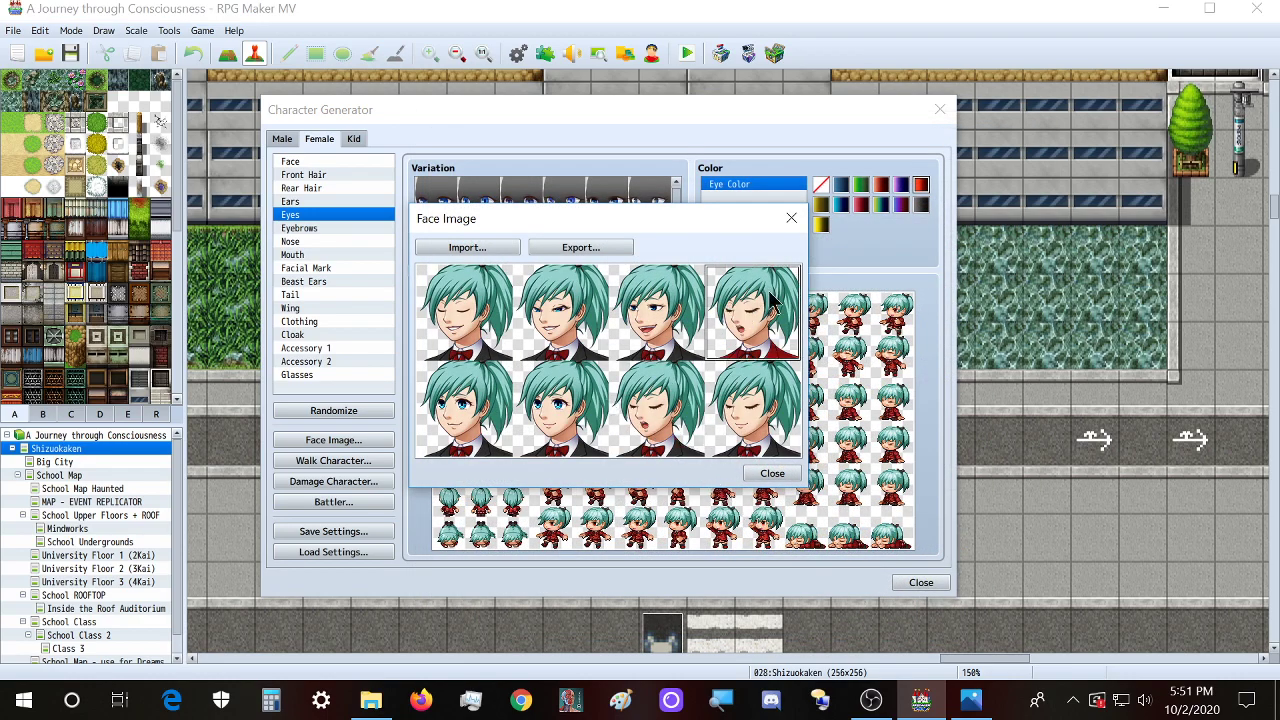
# Step: Place the closed-eyed, open-mouthed face in the sheet's seventh slot and export the sheet as Xandaara_Miyumi3_bloodied.png
pyautogui.click(675, 430)
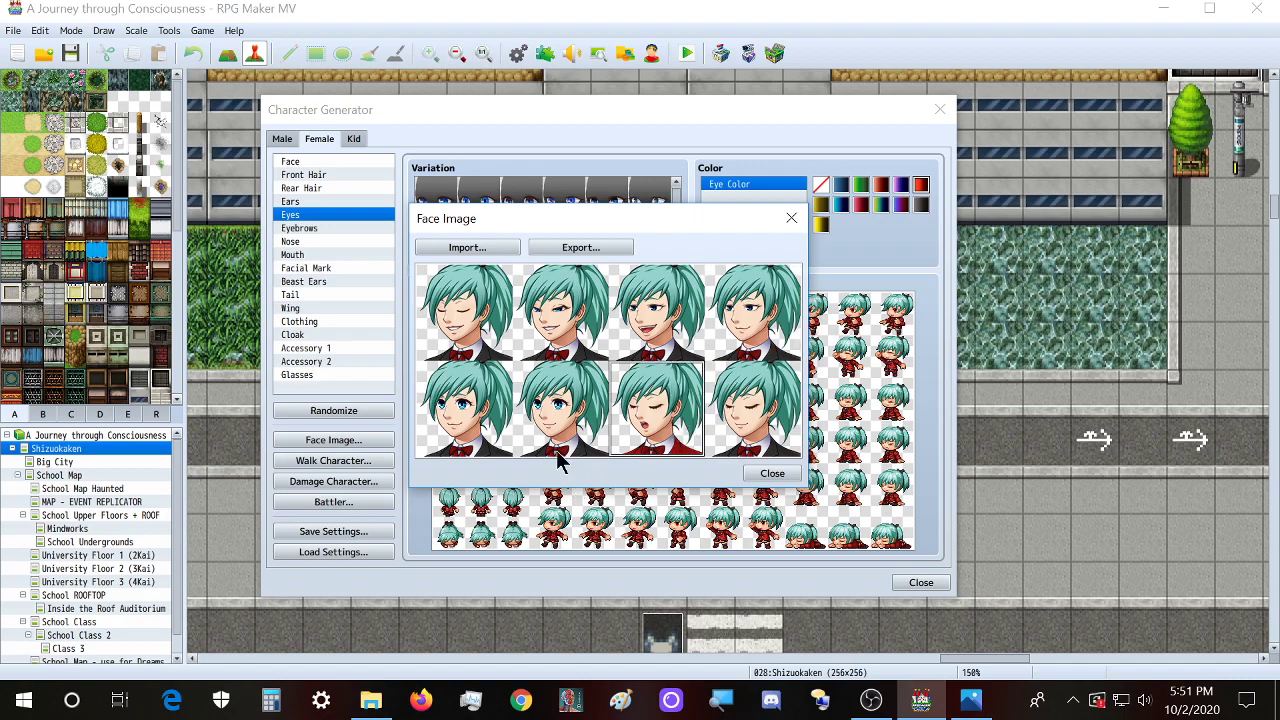
pyautogui.click(578, 248)
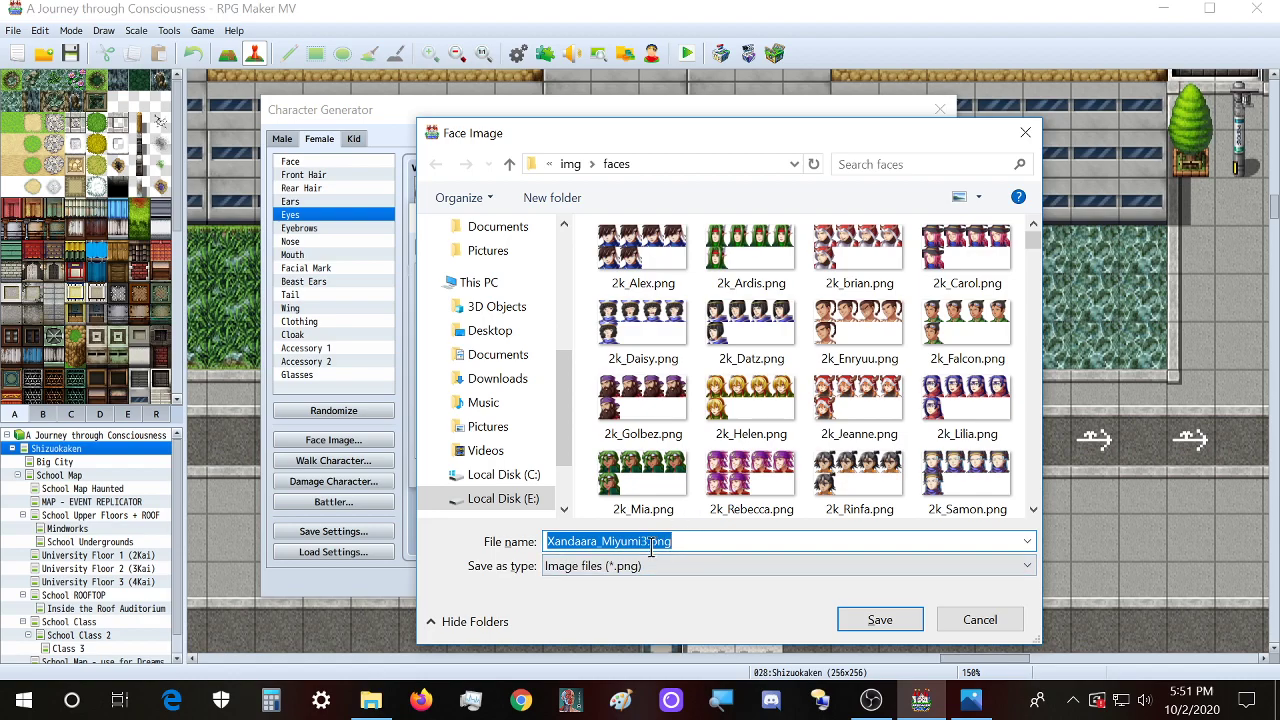
pyautogui.click(648, 541)
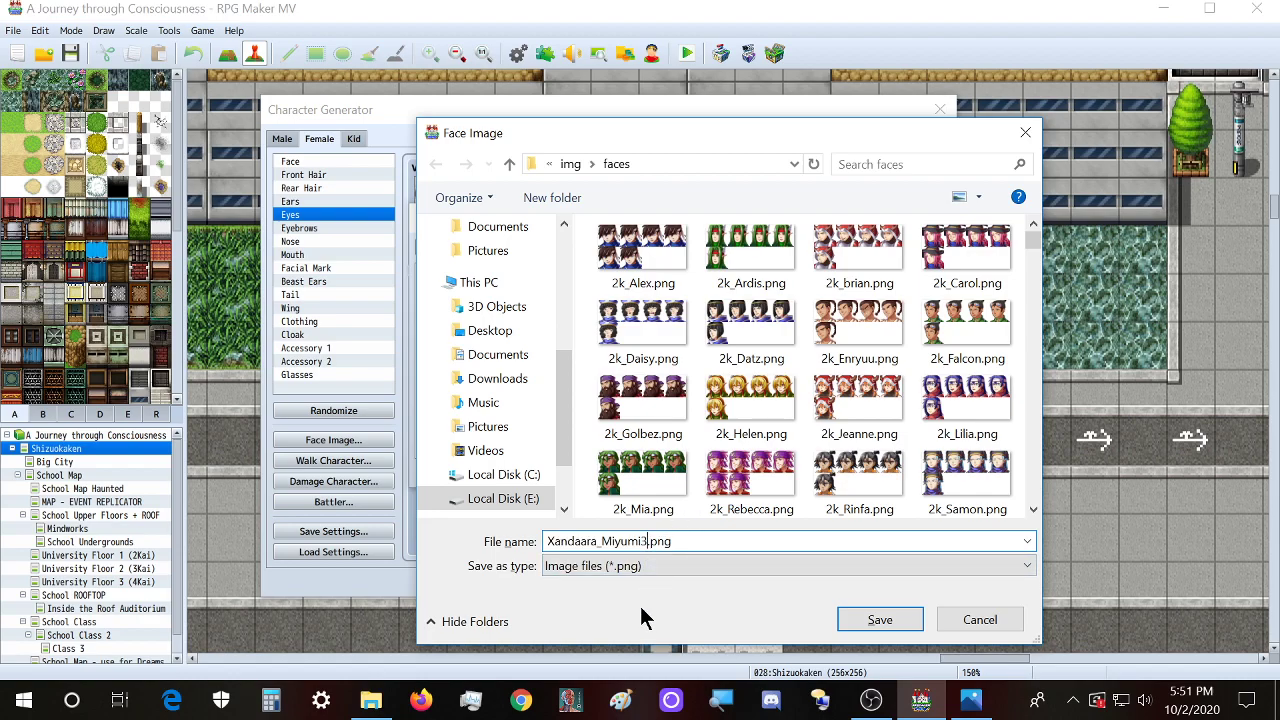
pyautogui.write('P_')
pyautogui.press('BackSpace')
pyautogui.press('BackSpace')
pyautogui.write('_bloodied')
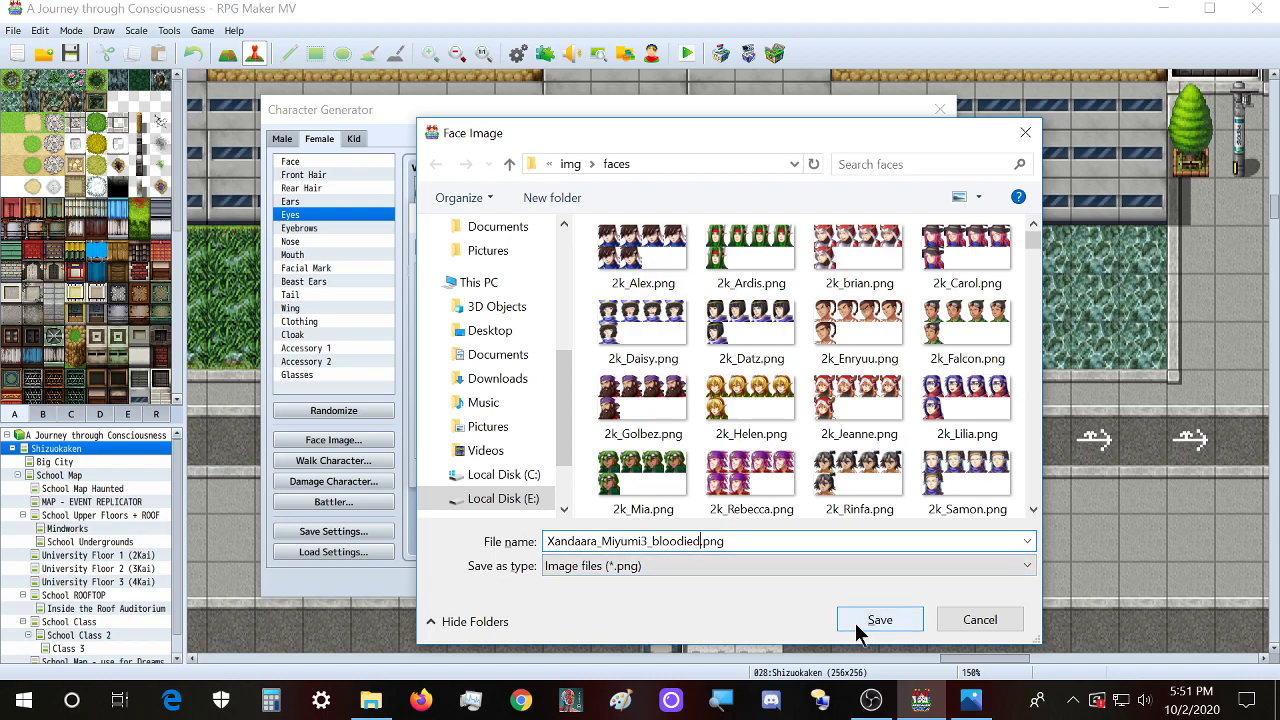
pyautogui.doubleClick(770, 541)
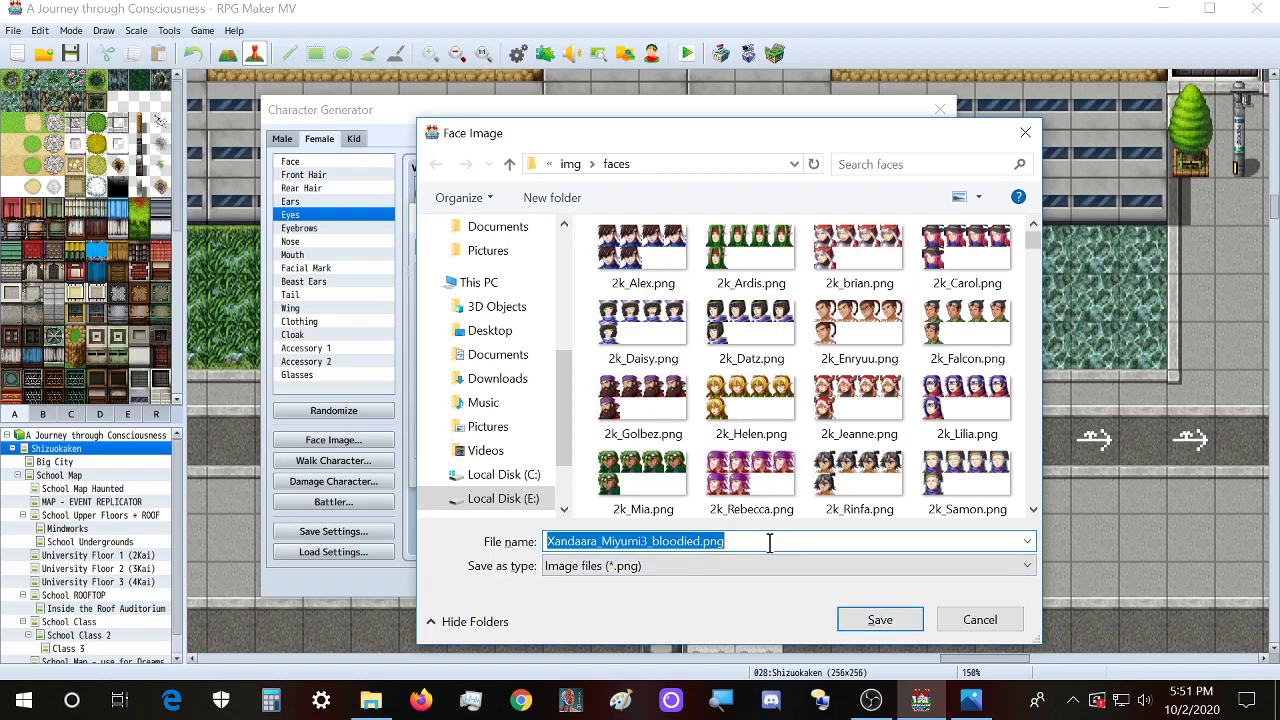
pyautogui.click(853, 621)
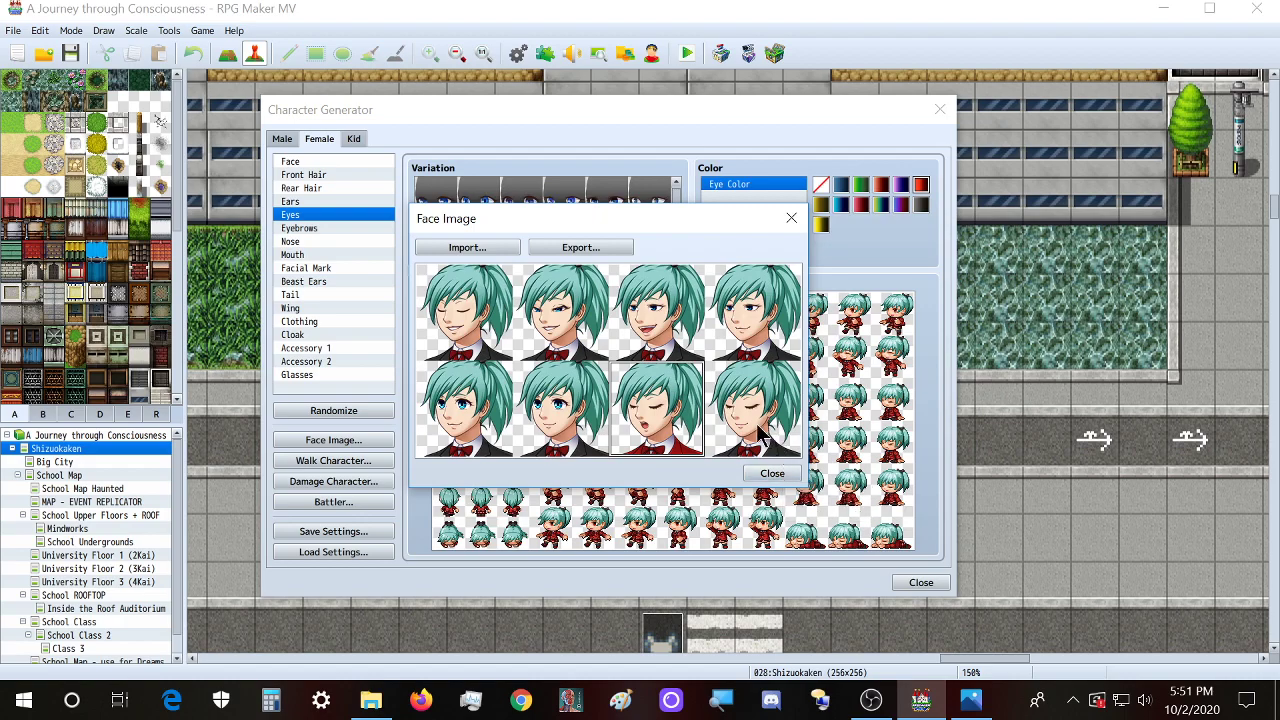
pyautogui.click(772, 473)
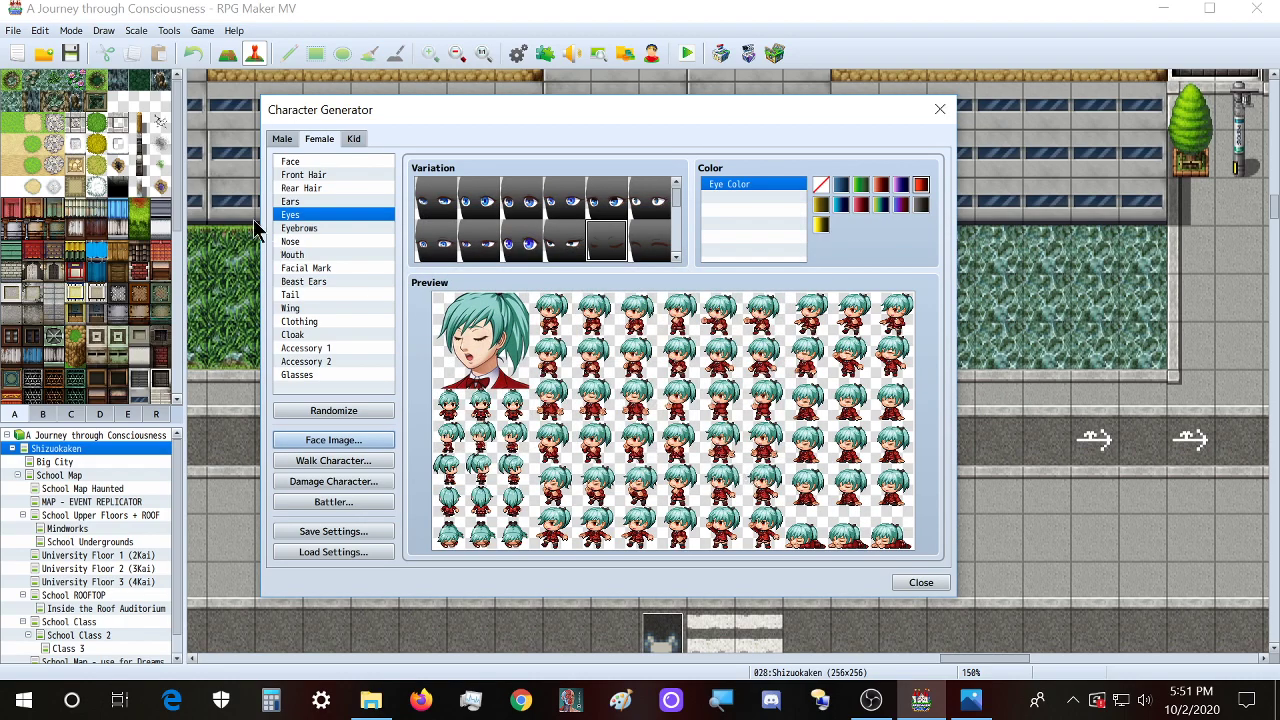
# Step: Give the character the first, closed Mouth variation and import the Xandaara_Miyumi3_bloodied.png face sheet
pyautogui.click(312, 255)
pyautogui.click(452, 200)
pyautogui.click(380, 440)
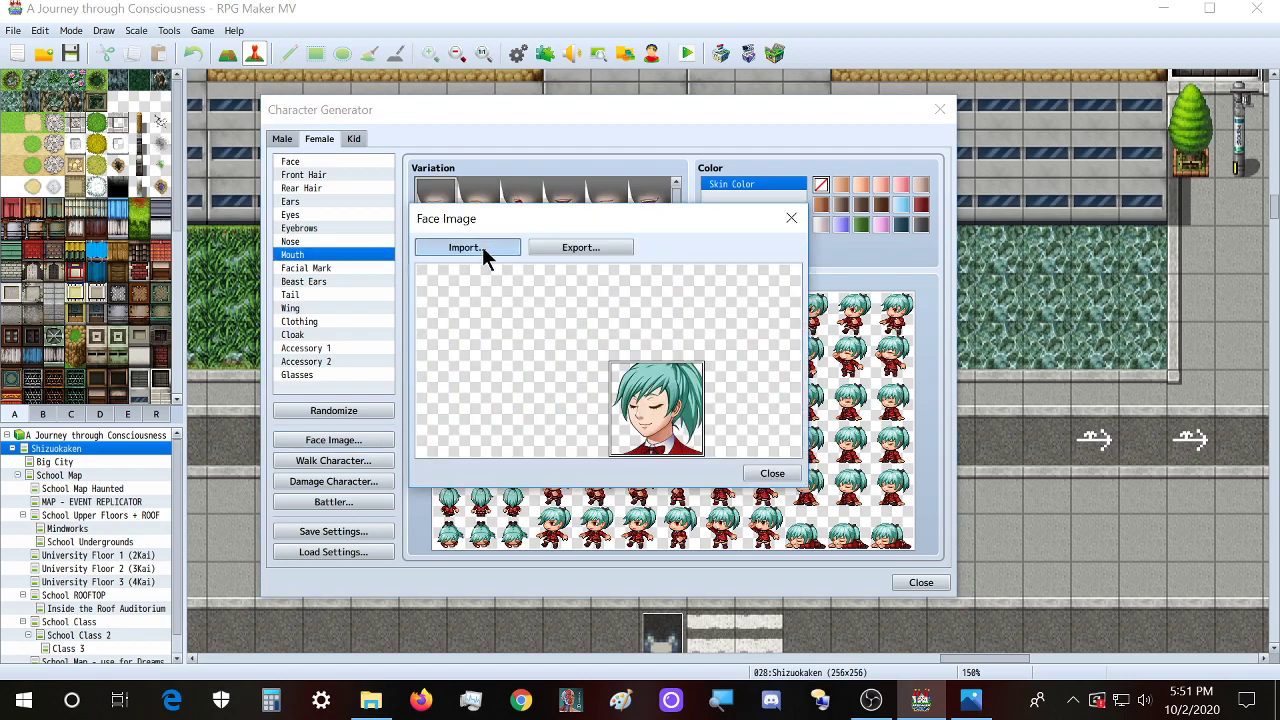
pyautogui.click(483, 250)
pyautogui.click(657, 591)
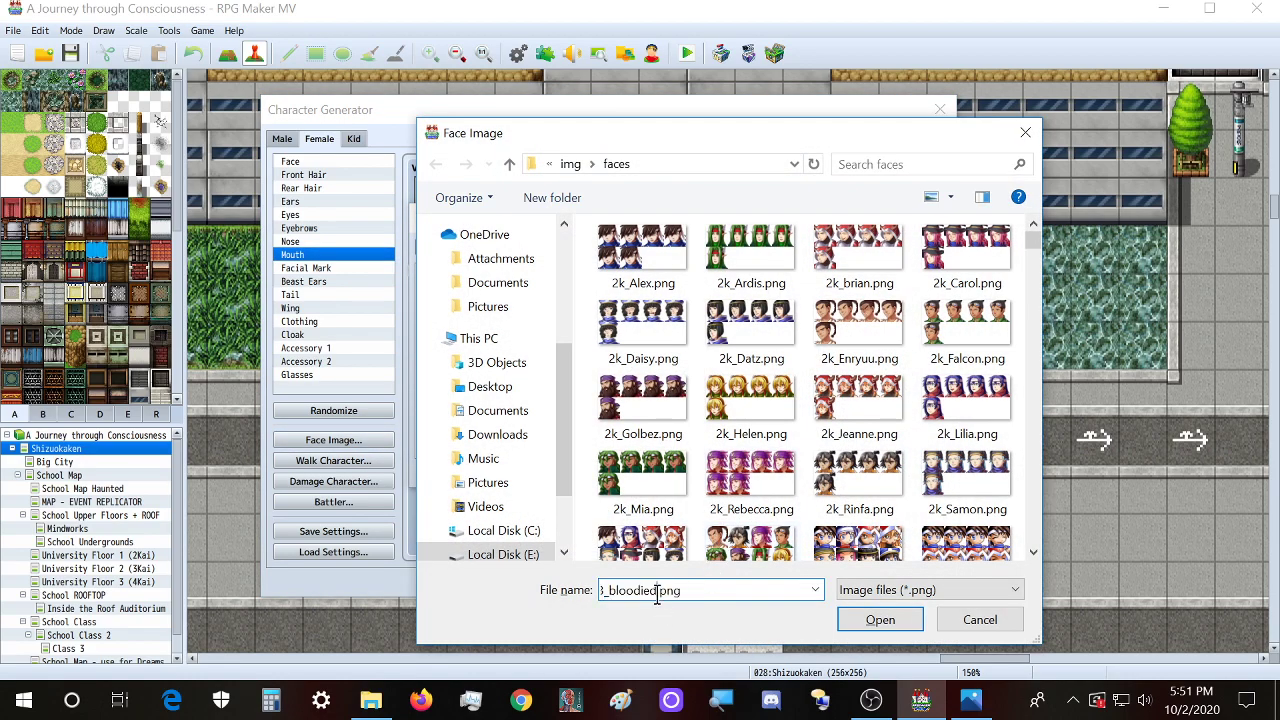
pyautogui.click(870, 619)
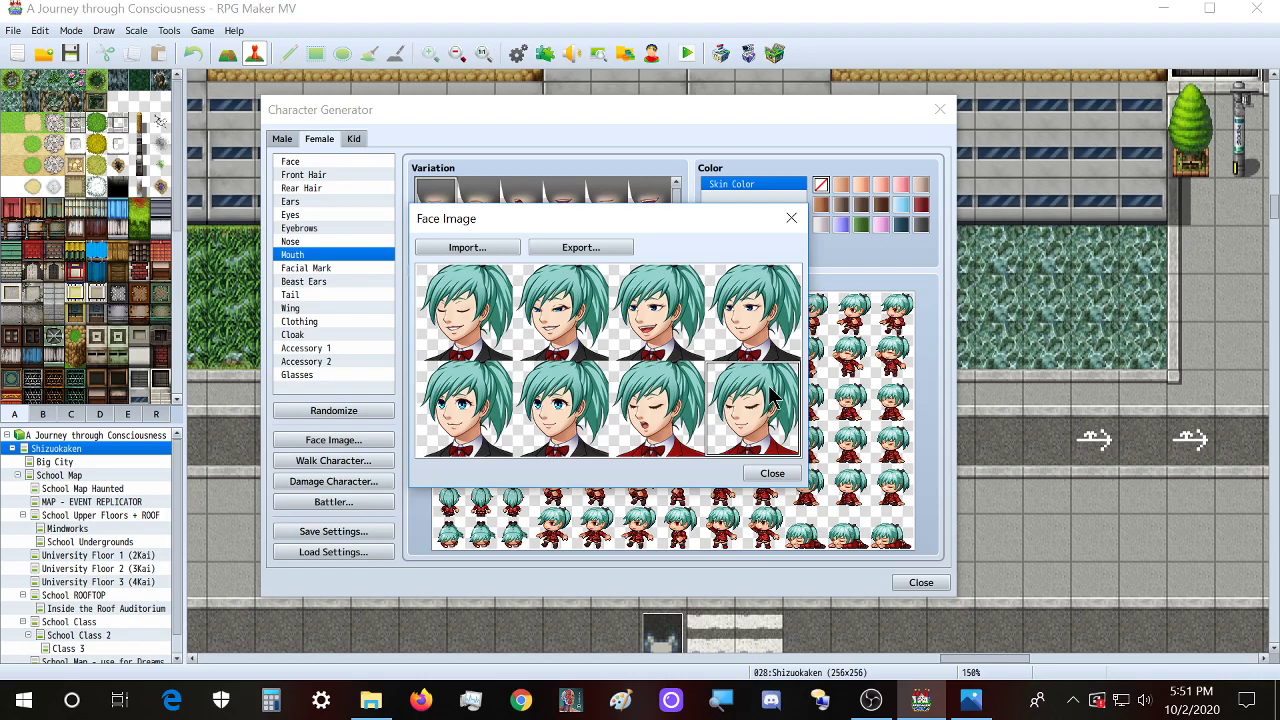
# Step: Export the sheet with the closed-eyed, closed-mouthed face in the eighth slot, overwriting Xandaara_Miyumi3_bloodied.png
pyautogui.click(580, 247)
pyautogui.click(880, 620)
pyautogui.click(688, 352)
pyautogui.click(765, 474)
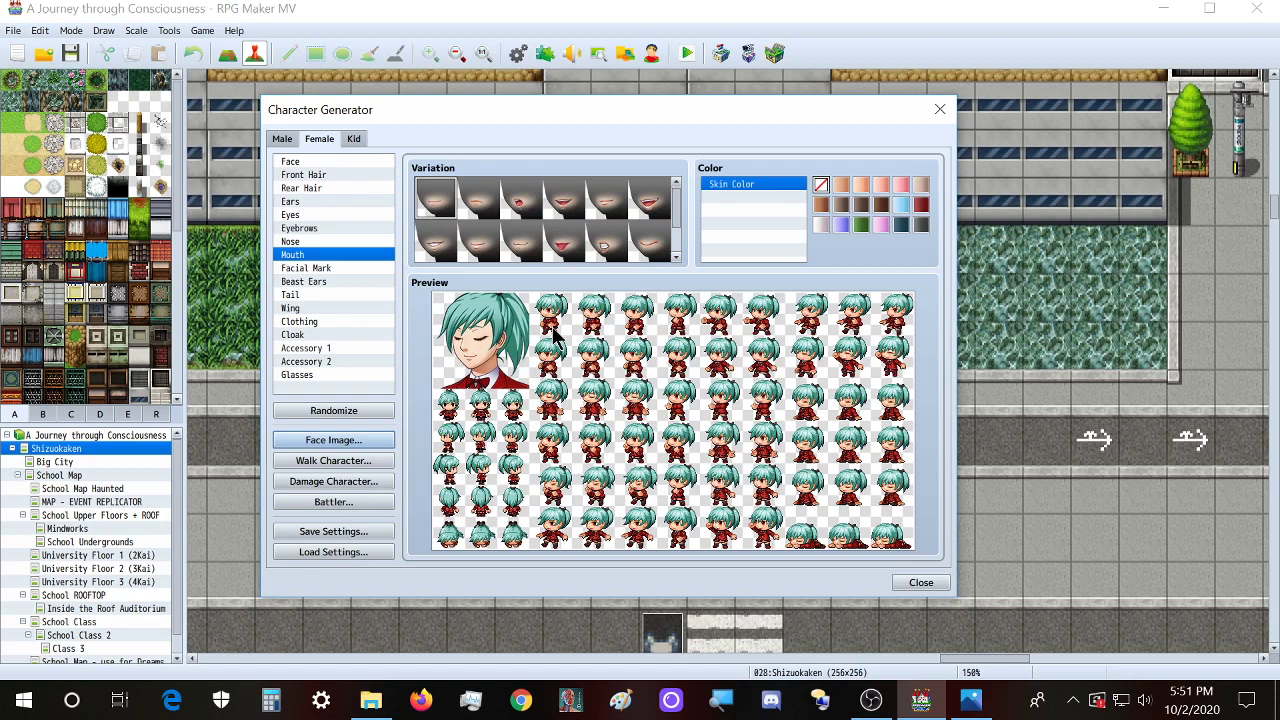
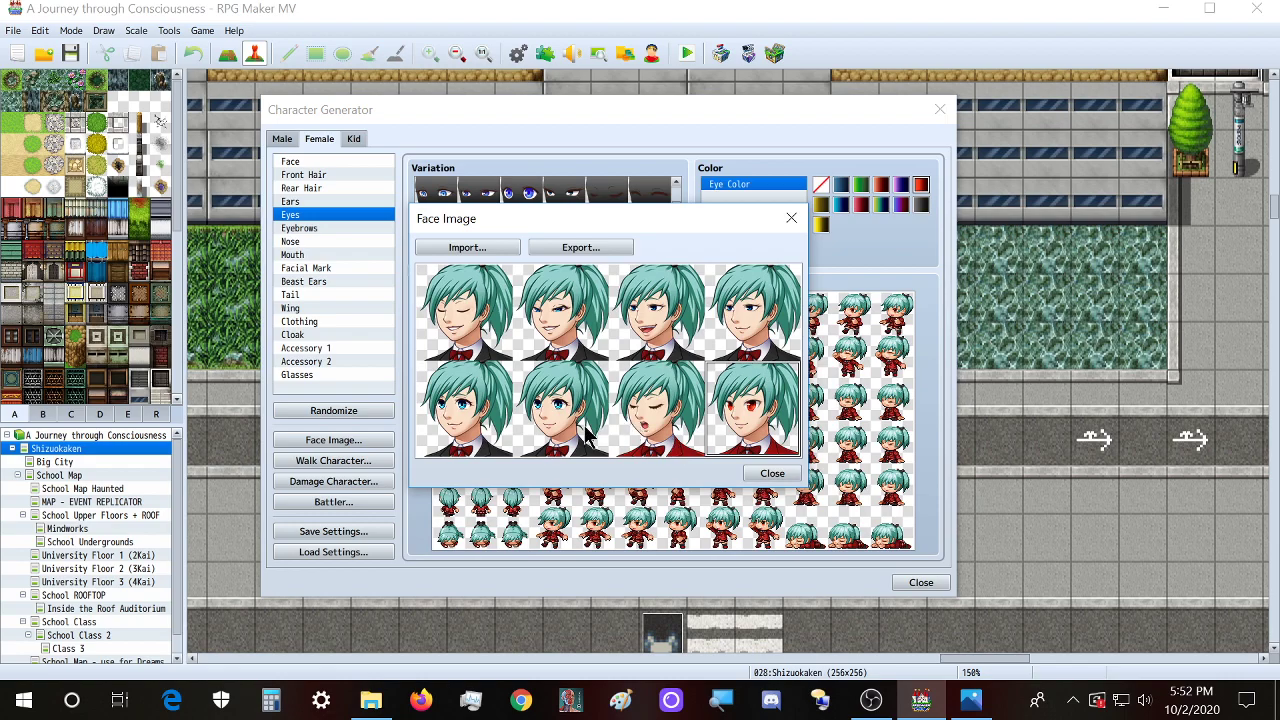
# Step: Import the Xandaara_Miyumi3_bloodied.png sheet again and compare the open-eyed red-clothed face with the neighbouring faces from the seventh slot
pyautogui.click(791, 217)
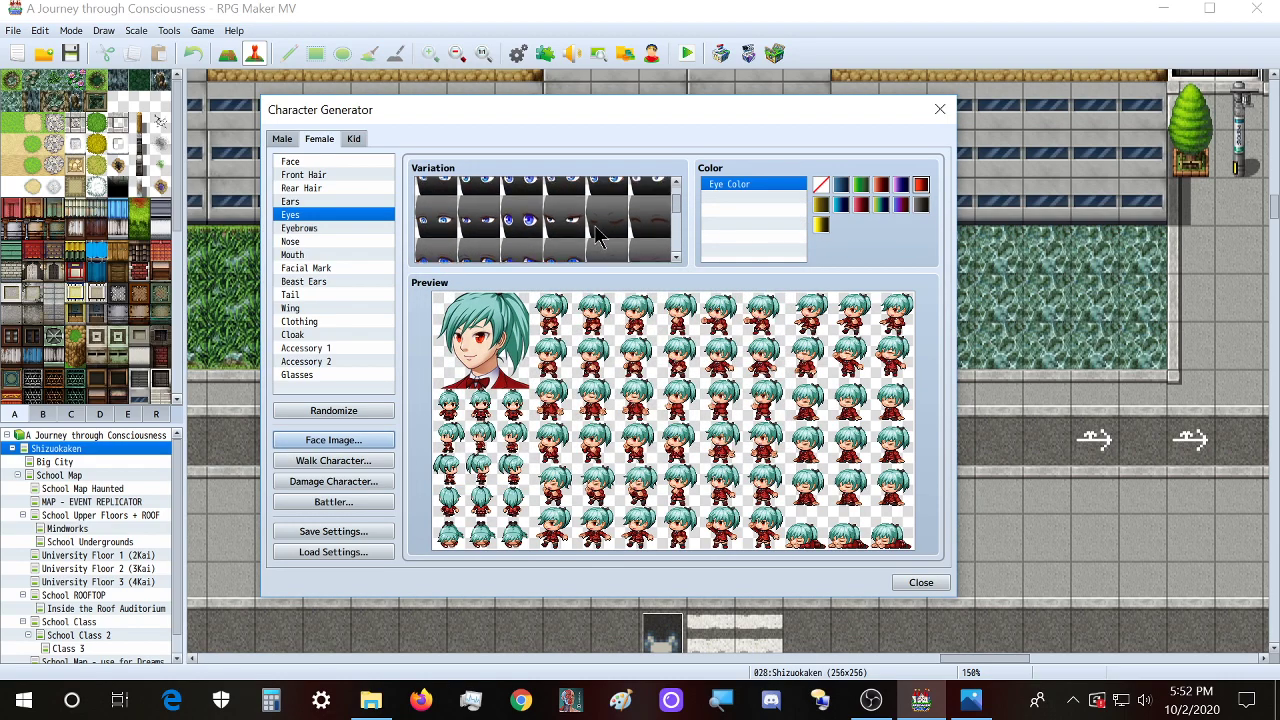
pyautogui.click(343, 441)
pyautogui.click(467, 247)
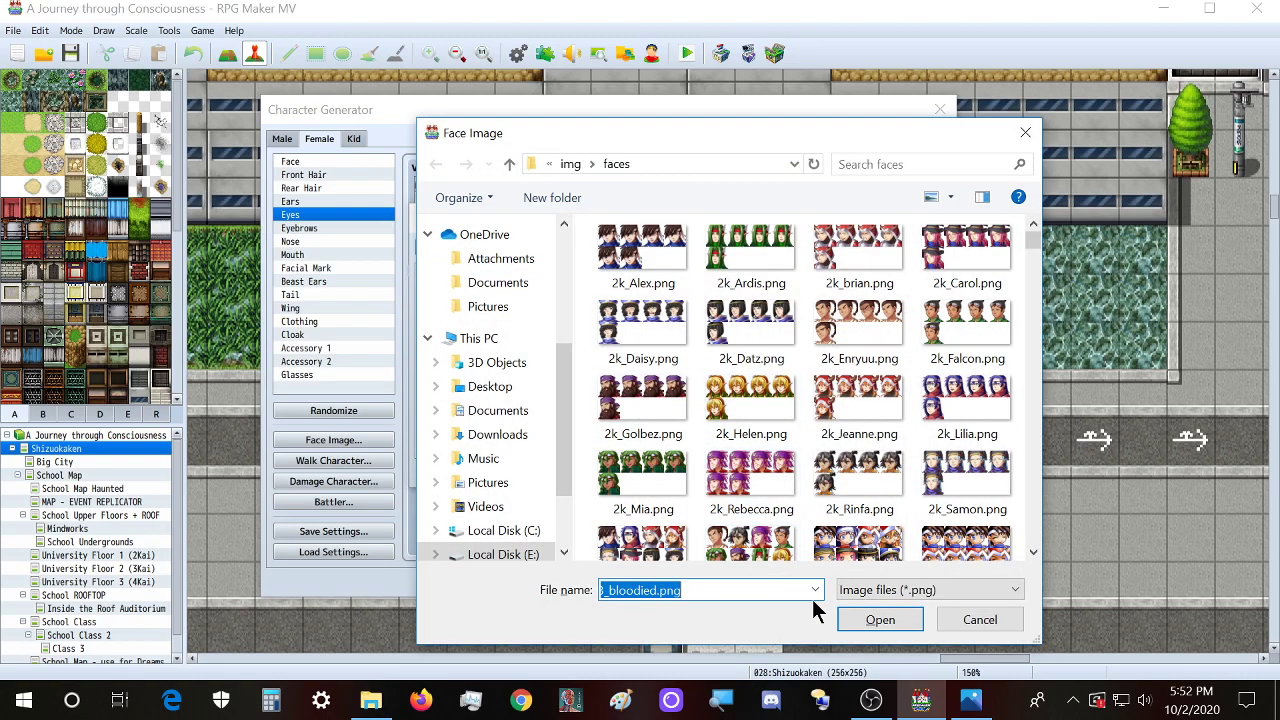
pyautogui.click(878, 617)
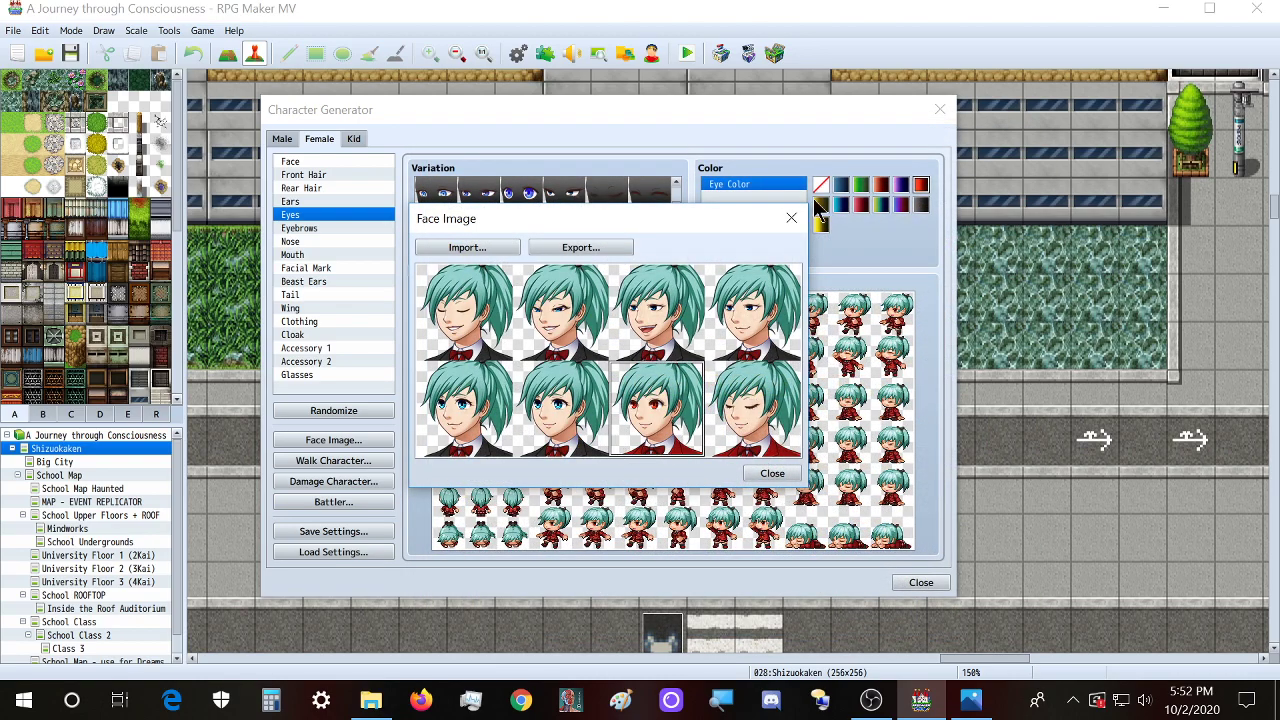
pyautogui.click(791, 218)
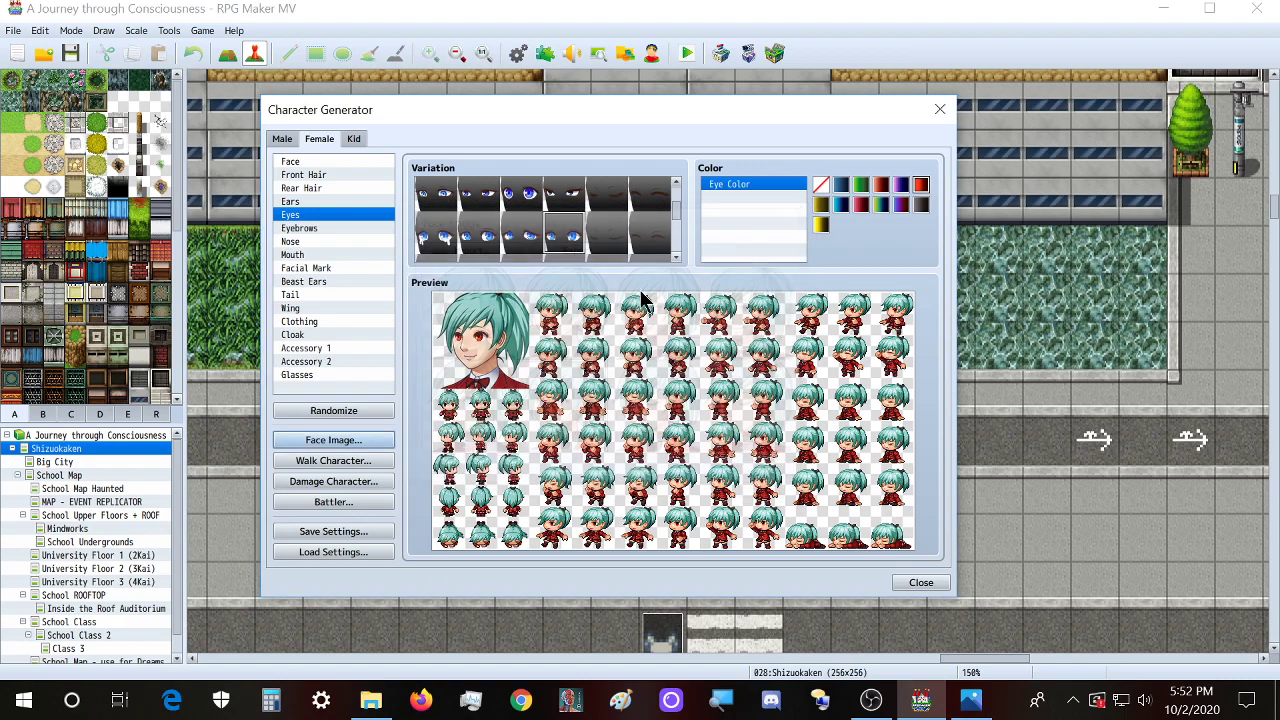
# Step: Reimport the Xandaara_Miyumi3_bloodied.png sheet and compare another red-eyed variation with the original faces, mainly in the sixth slot
pyautogui.click(360, 443)
pyautogui.click(490, 250)
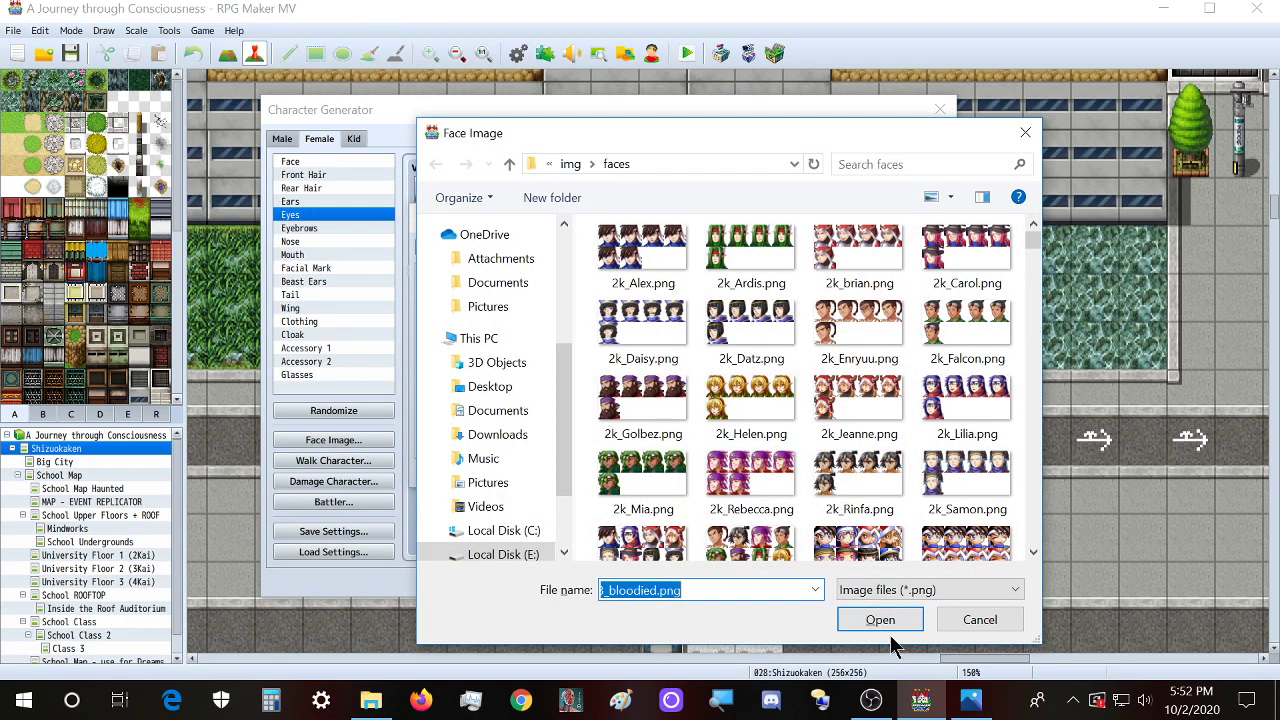
pyautogui.click(877, 620)
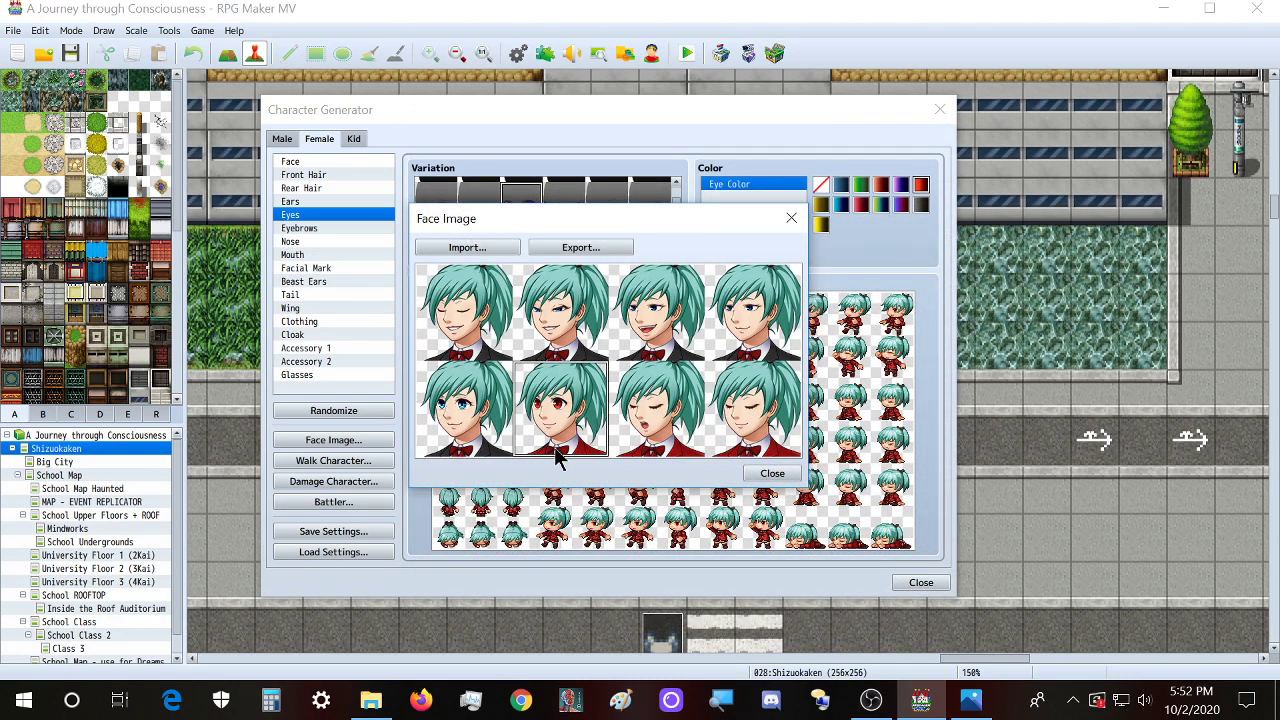
pyautogui.moveTo(557, 455); pyautogui.dragTo(648, 428)
pyautogui.click(791, 218)
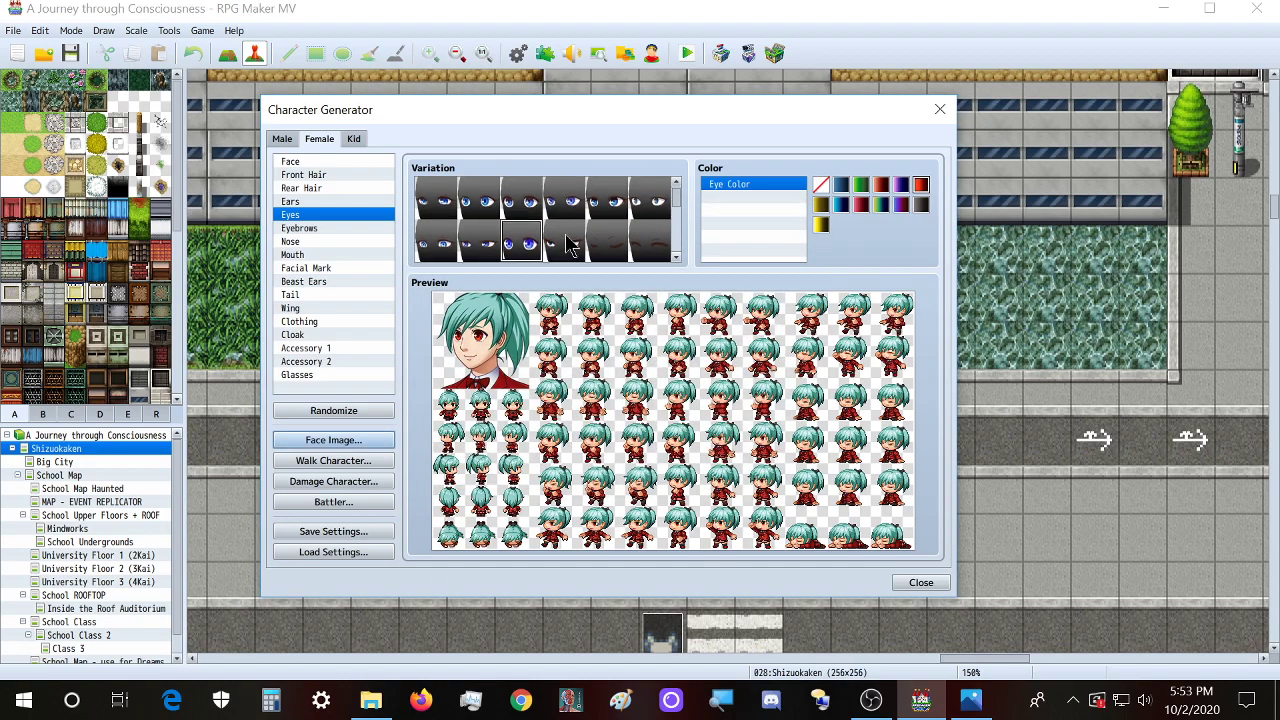
# Step: Try the second Eyes variation against the sixth face of the Xandaara_Miyumi3_bloodied.png sheet
pyautogui.click(481, 205)
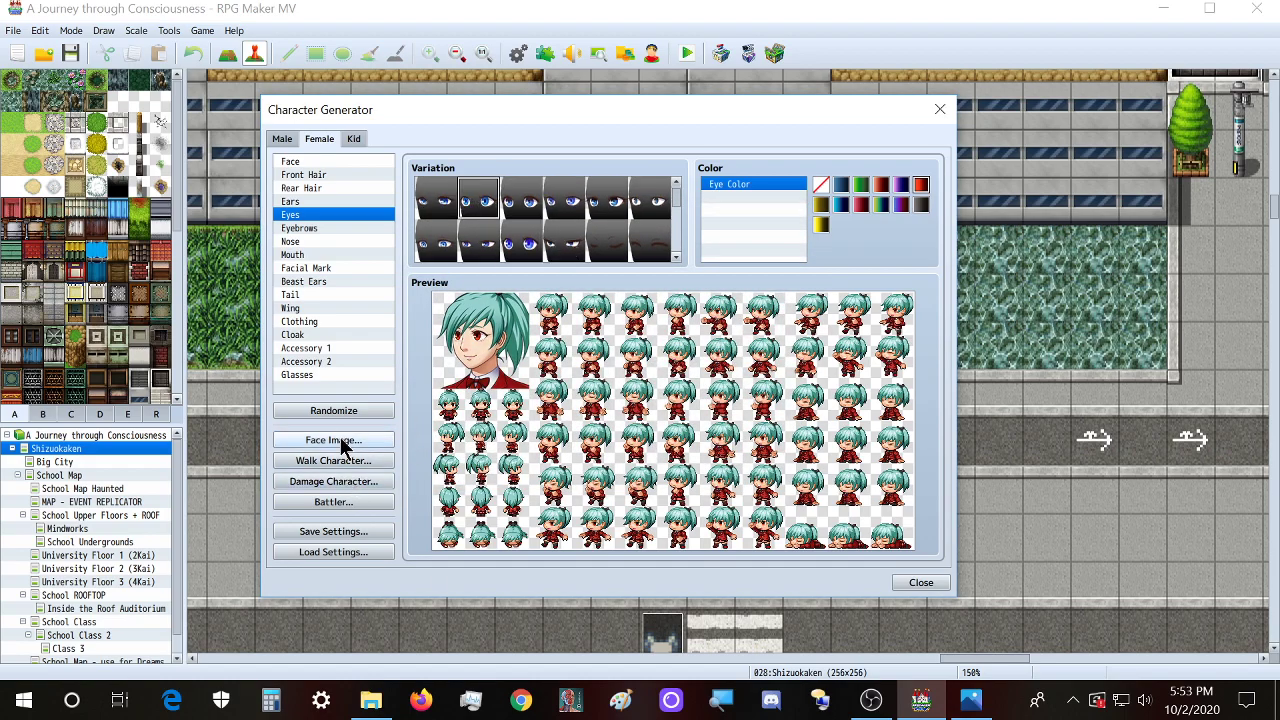
pyautogui.click(338, 440)
pyautogui.click(467, 247)
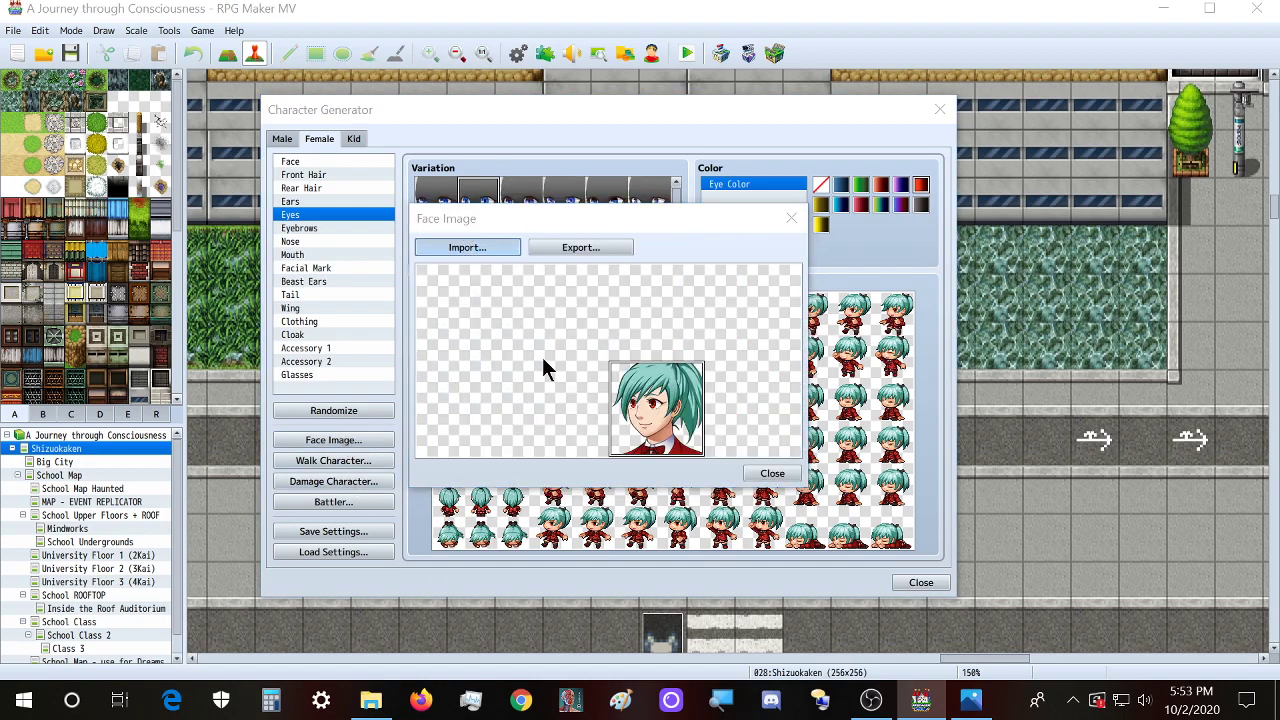
pyautogui.click(886, 622)
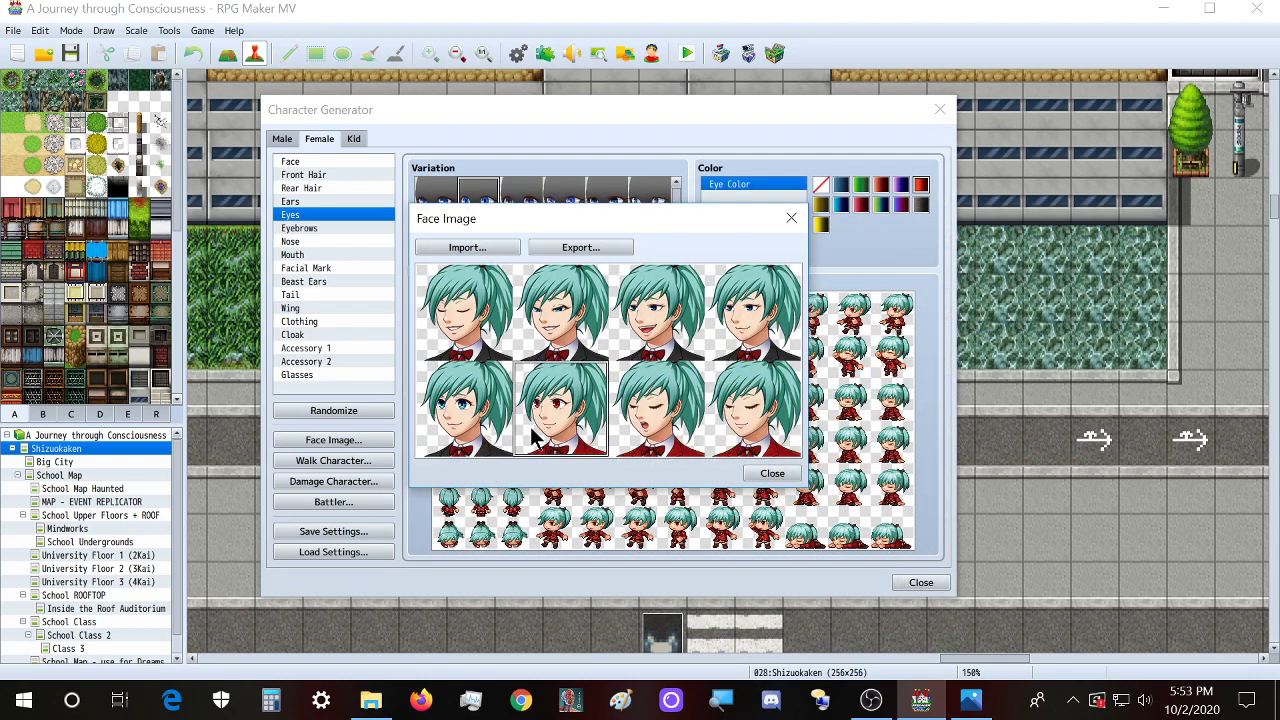
pyautogui.click(790, 219)
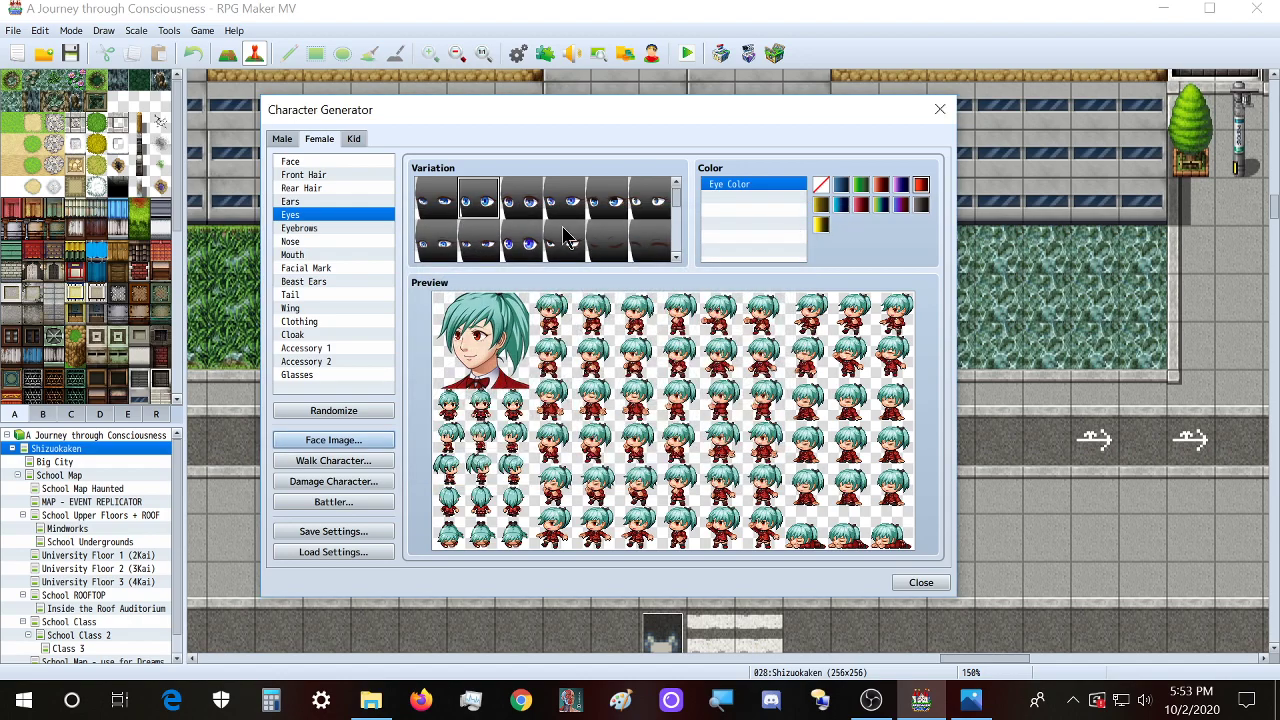
# Step: Give the character a wide-open Eyes variation from further down the list and import the Xandaara_Miyumi3_bloodied.png face sheet
pyautogui.click(446, 218)
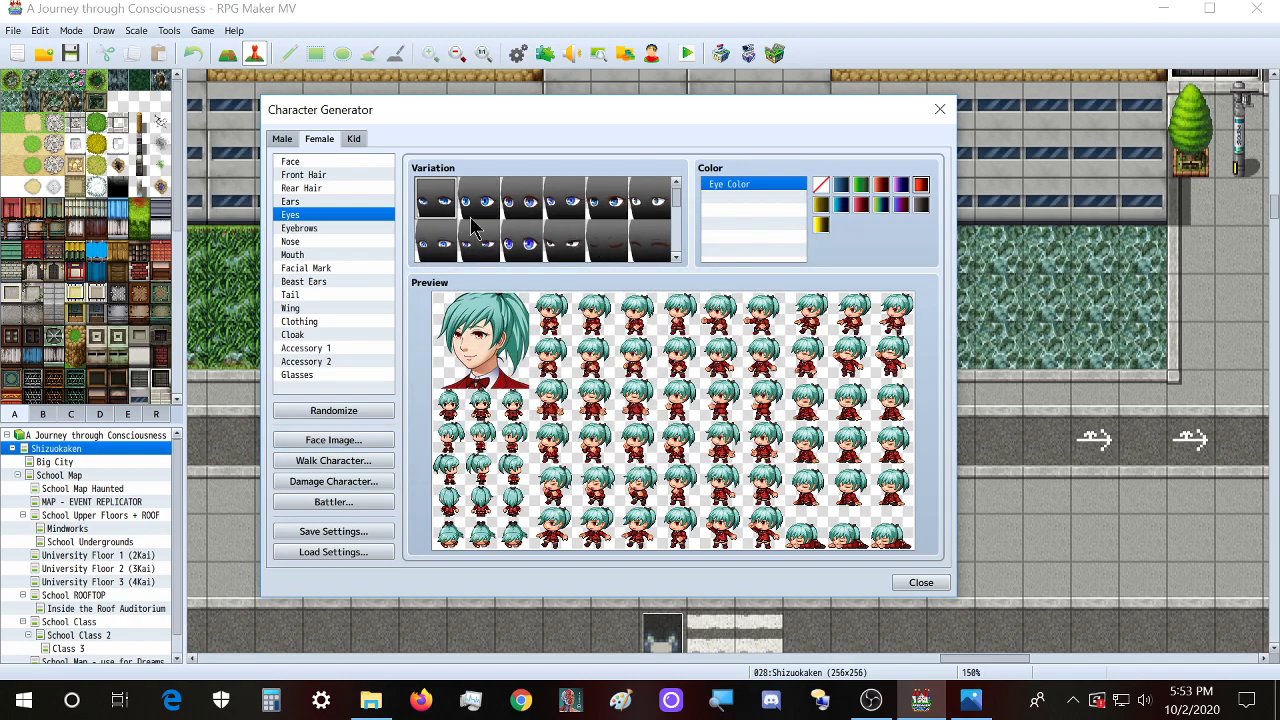
pyautogui.scroll(-3, 495, 232)
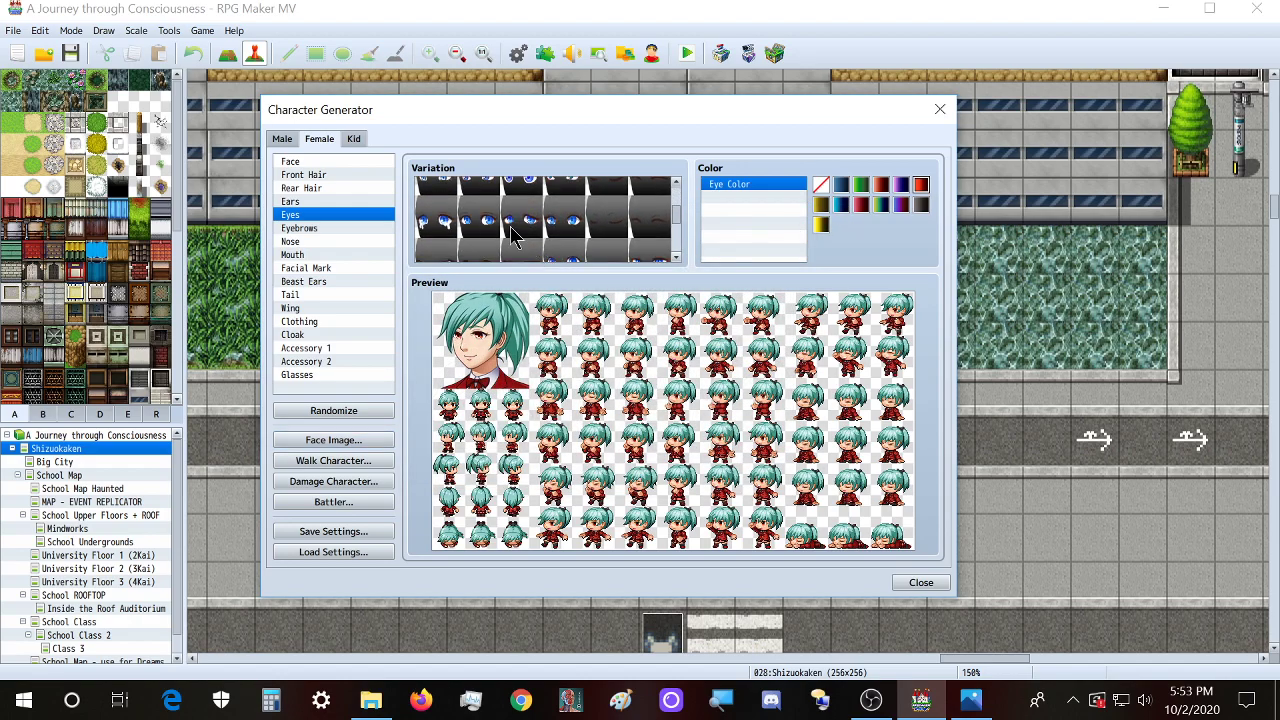
pyautogui.scroll(2, 513, 233)
pyautogui.click(565, 208)
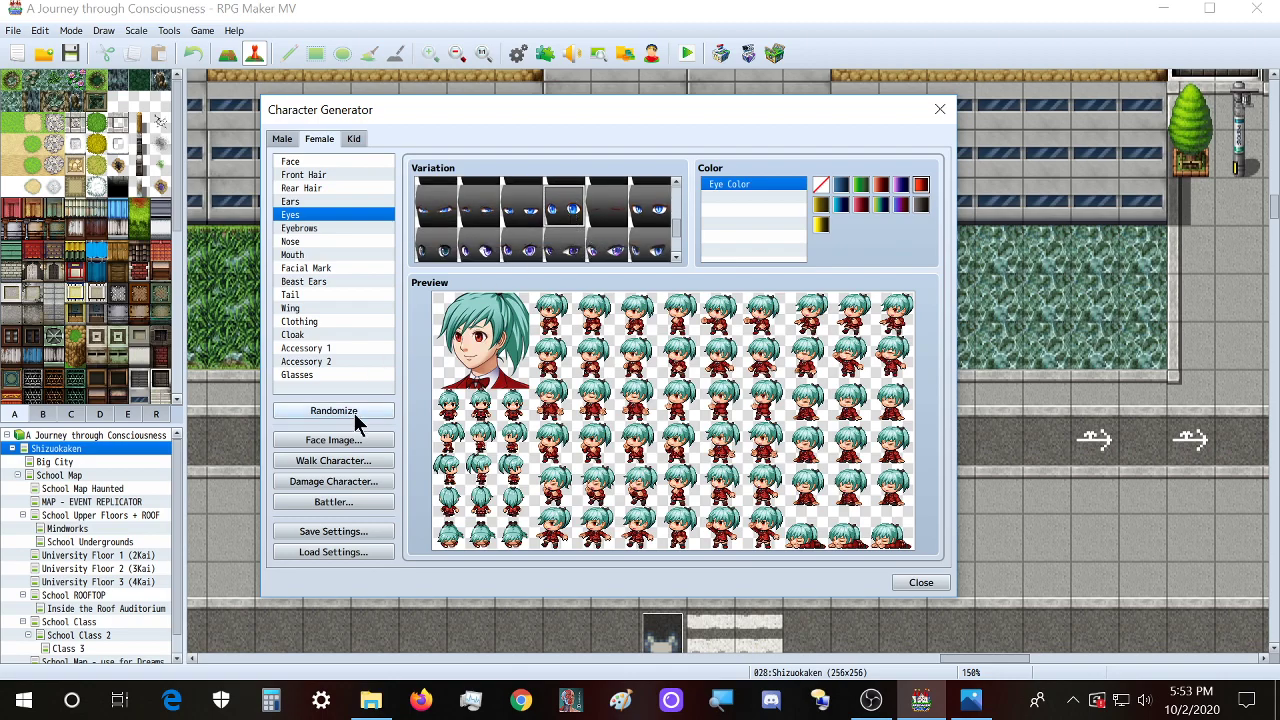
pyautogui.click(340, 440)
pyautogui.click(458, 250)
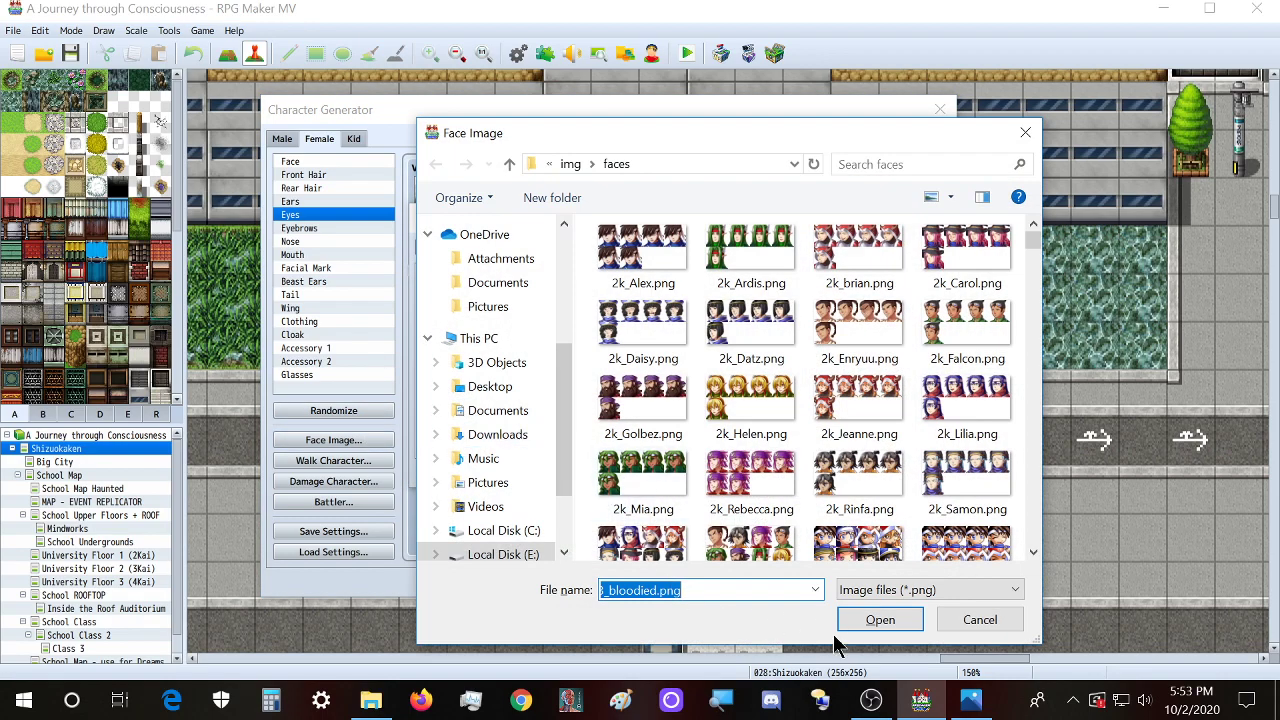
pyautogui.doubleClick(652, 490)
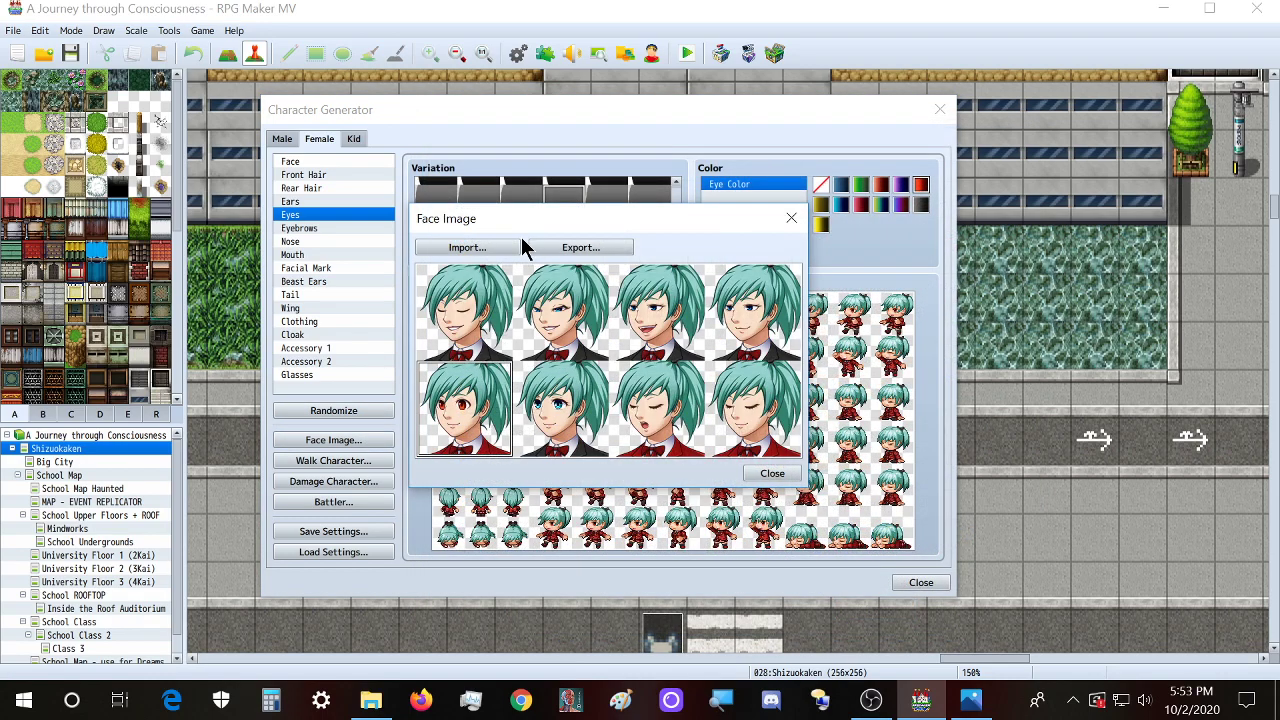
# Step: Compare the wide-eyed face with the sheet's fifth and sixth faces, then close the preview
pyautogui.click(568, 447)
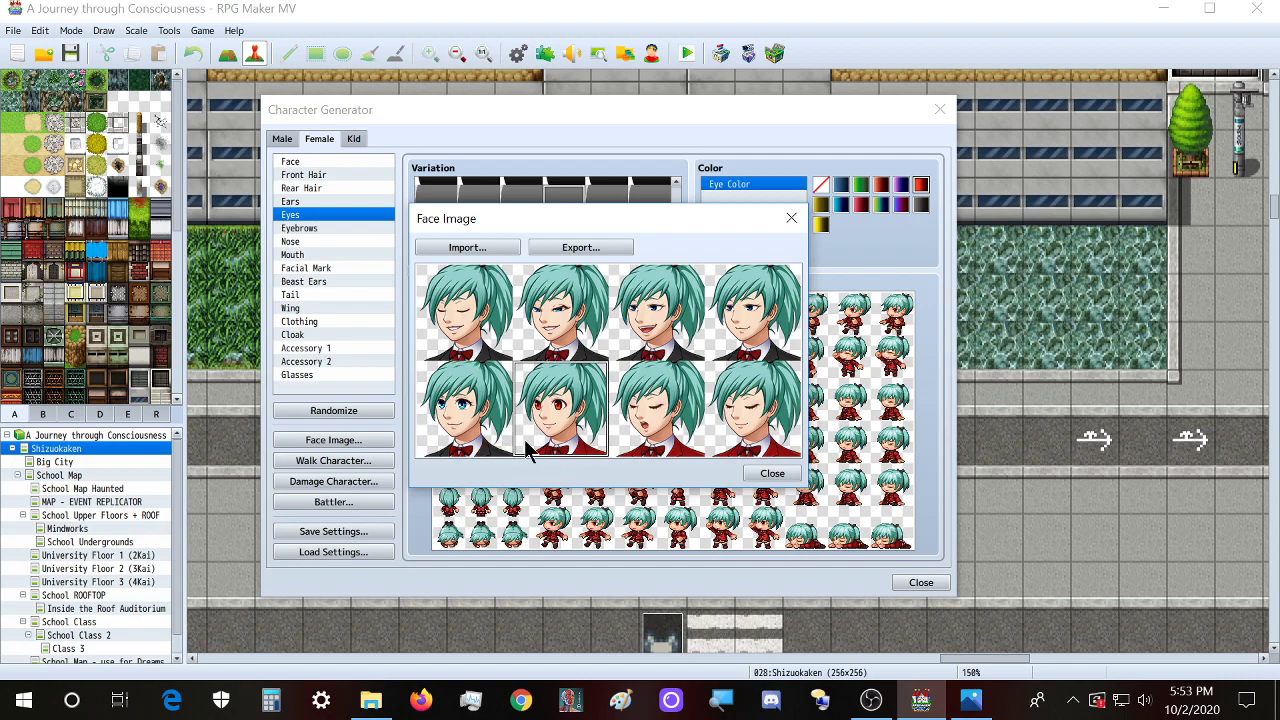
pyautogui.click(453, 447)
pyautogui.click(791, 219)
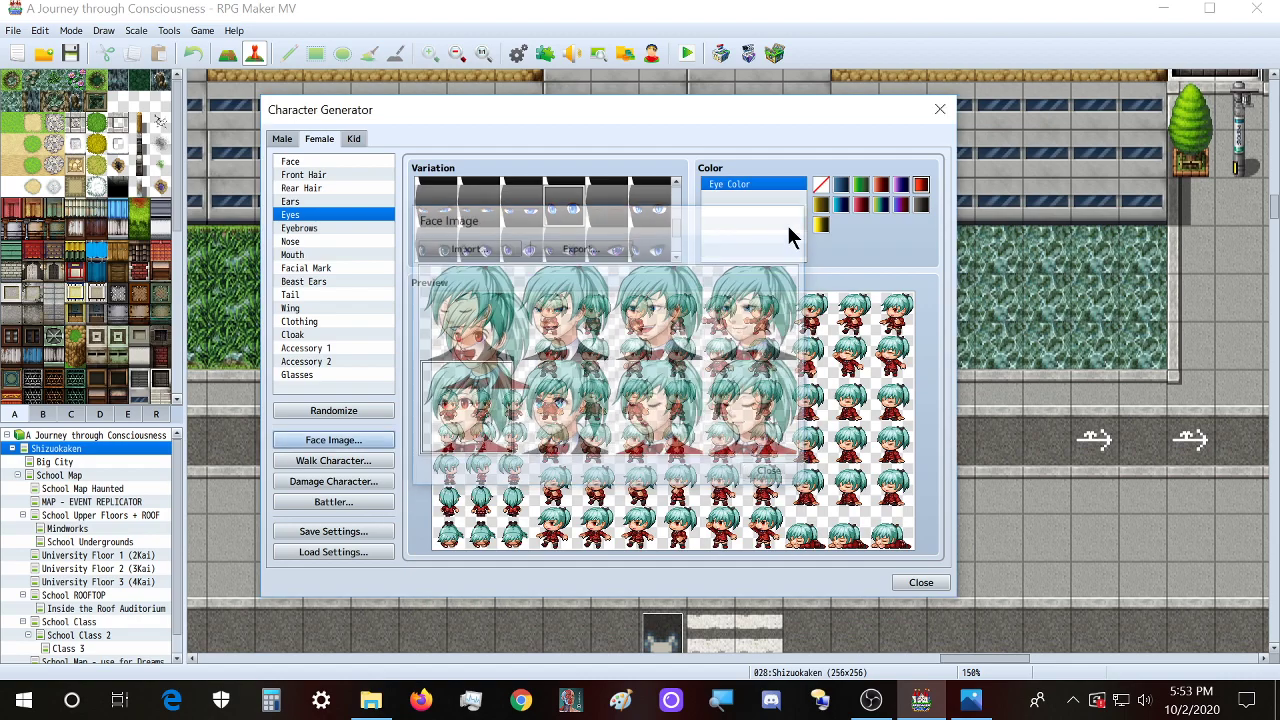
# Step: Import Xandaara_Miyumi3_bloodied.png, keep the wide-eyed red-clothed face in its fifth slot, and export over the same file
pyautogui.click(318, 254)
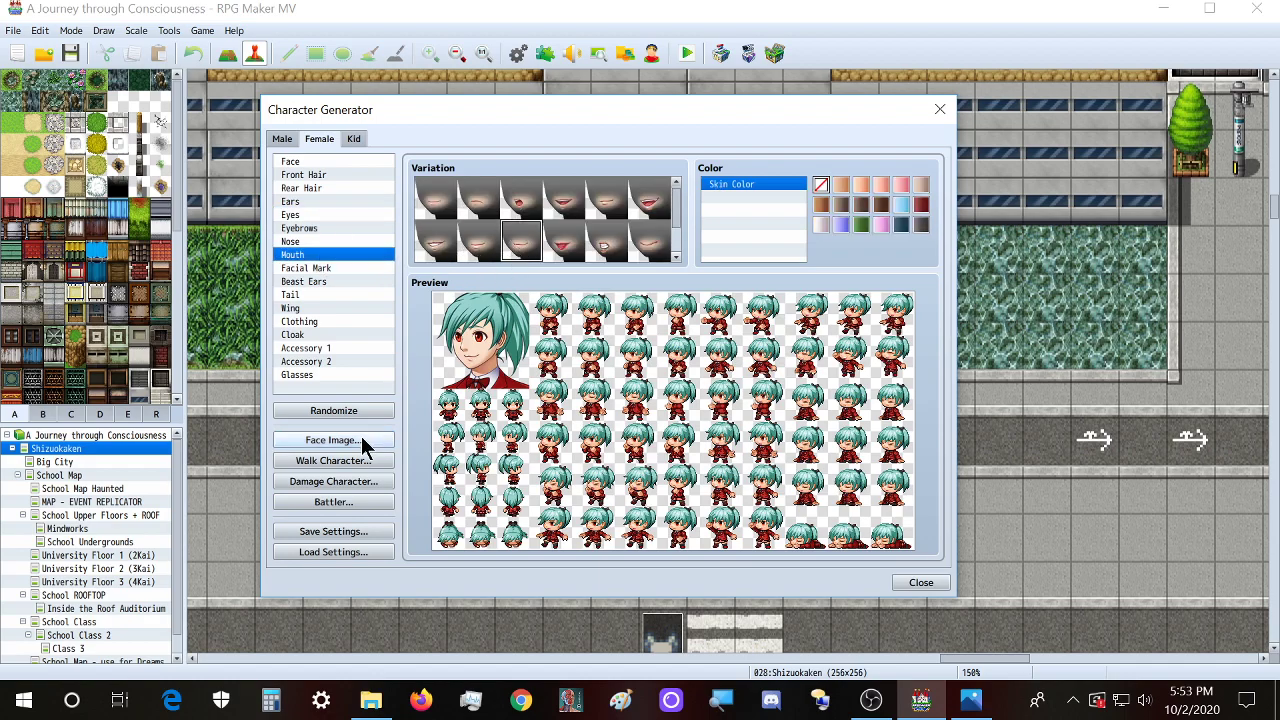
pyautogui.click(366, 441)
pyautogui.click(474, 247)
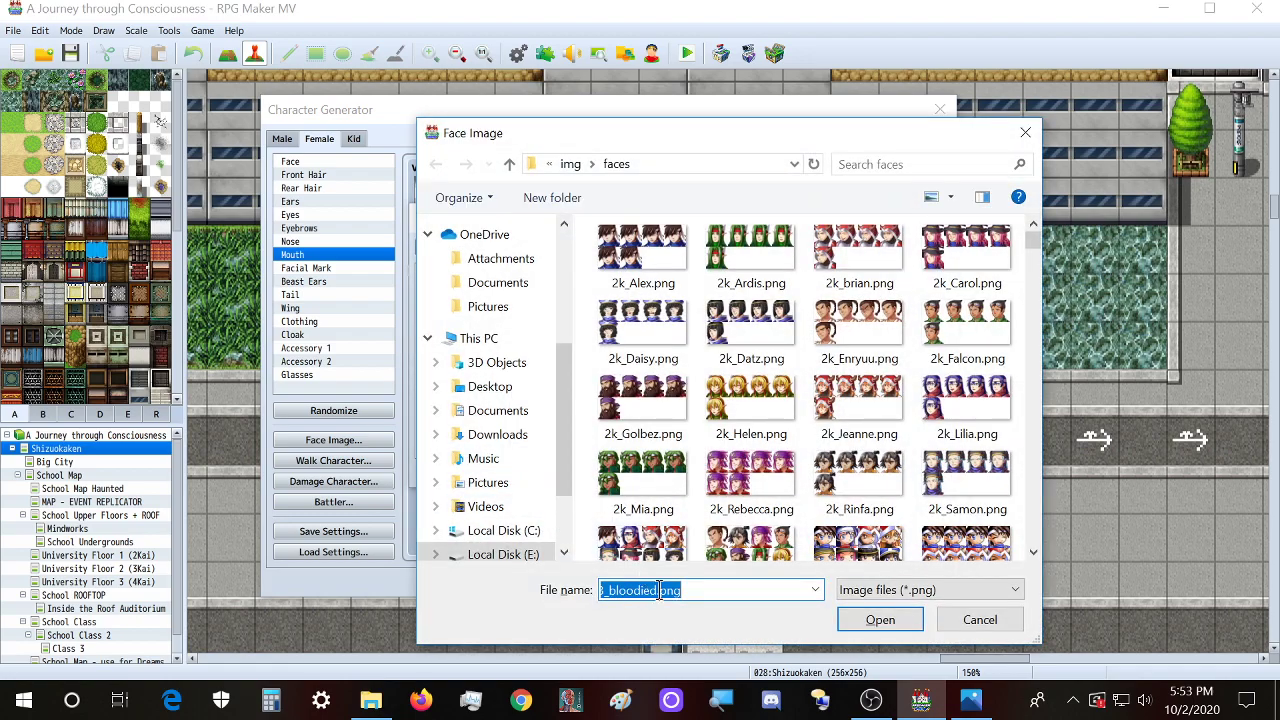
pyautogui.click(870, 616)
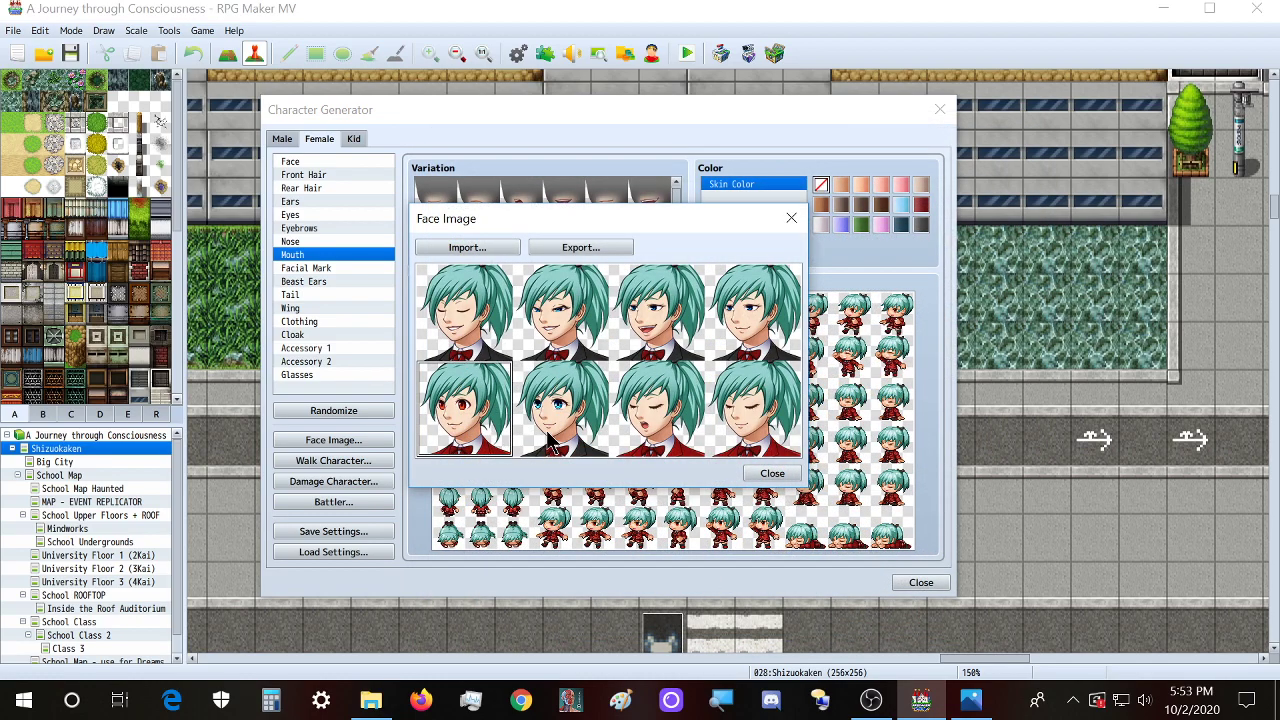
pyautogui.click(614, 243)
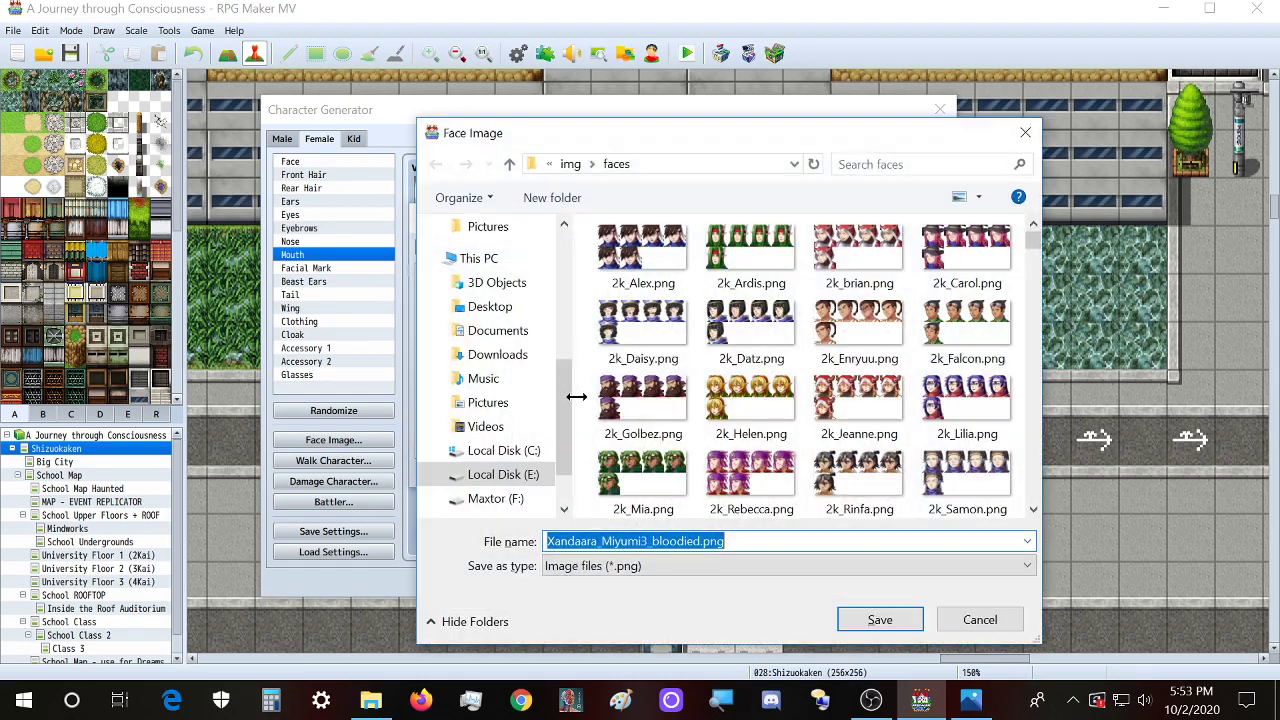
pyautogui.click(871, 621)
pyautogui.click(686, 356)
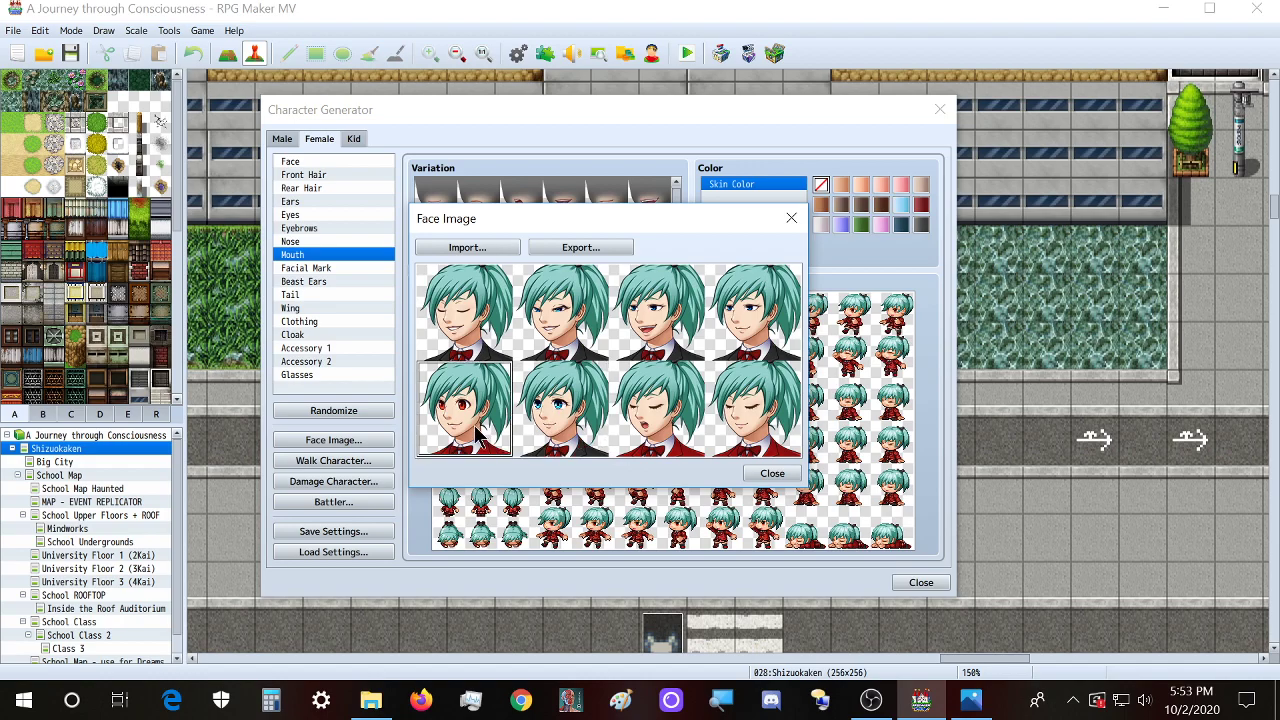
pyautogui.click(770, 475)
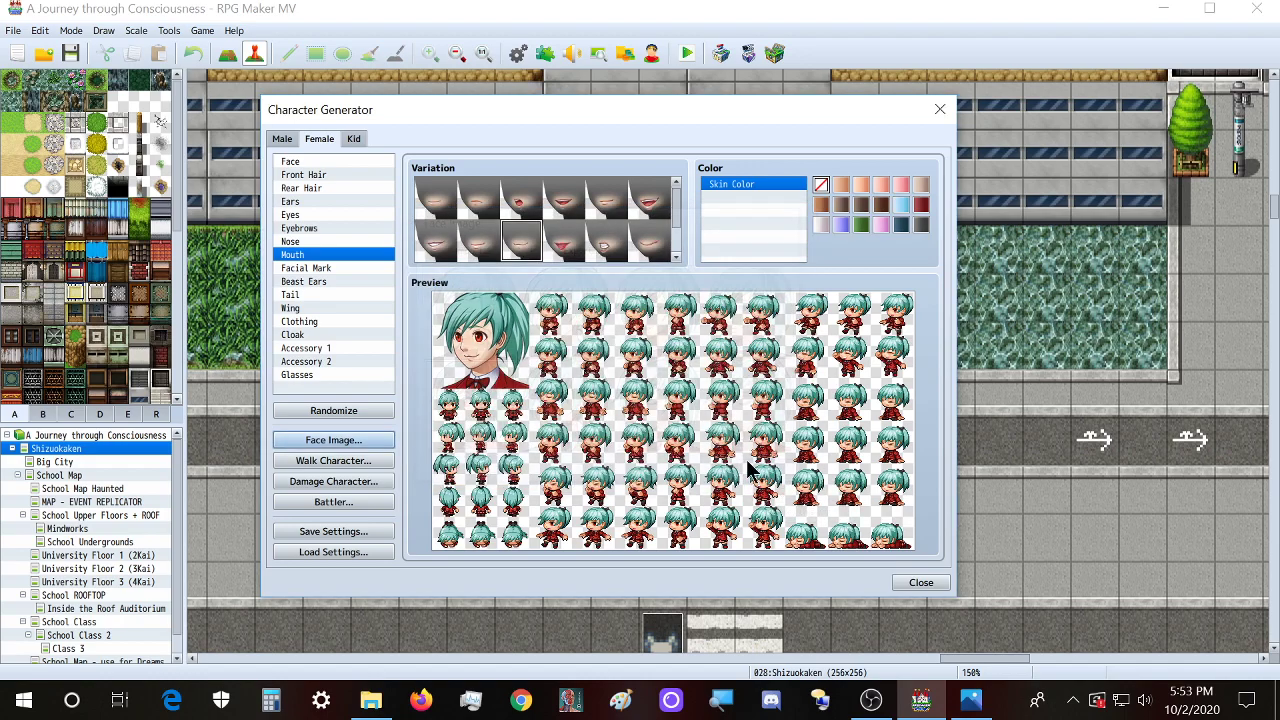
# Step: Give the character a narrower Eyes variation in red and try several Mouth variations, including the second one
pyautogui.click(318, 212)
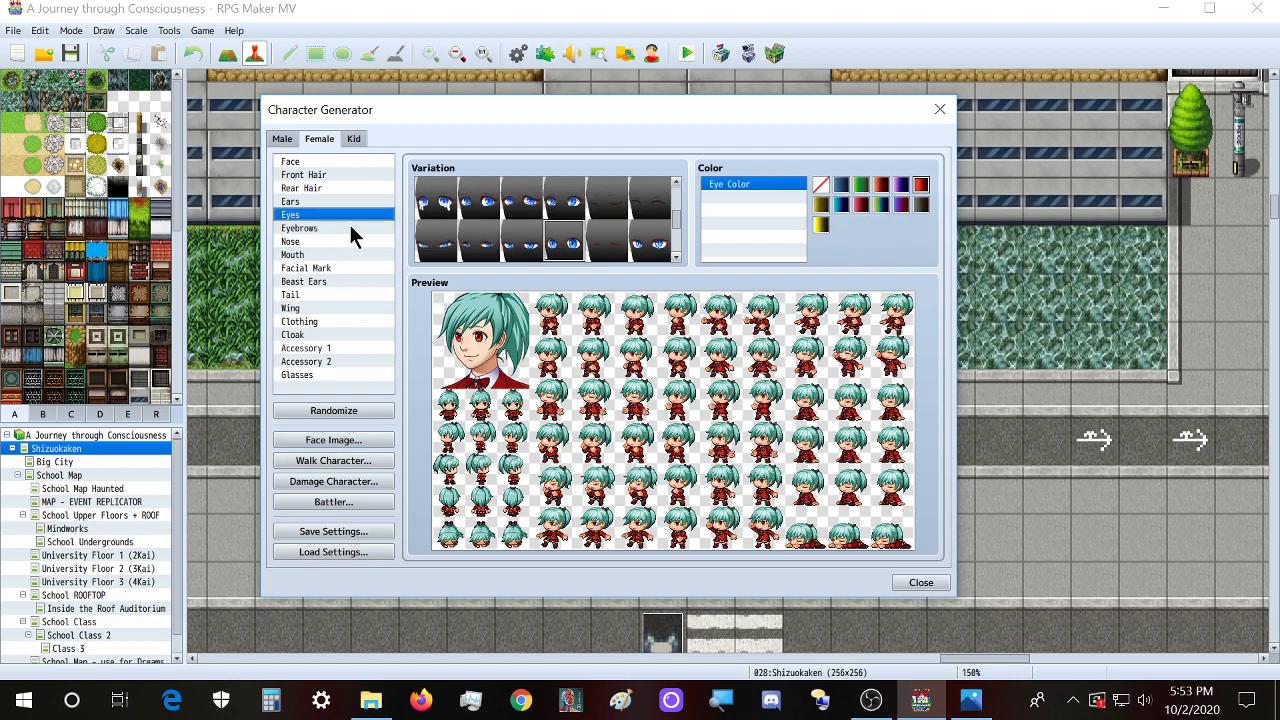
pyautogui.click(522, 196)
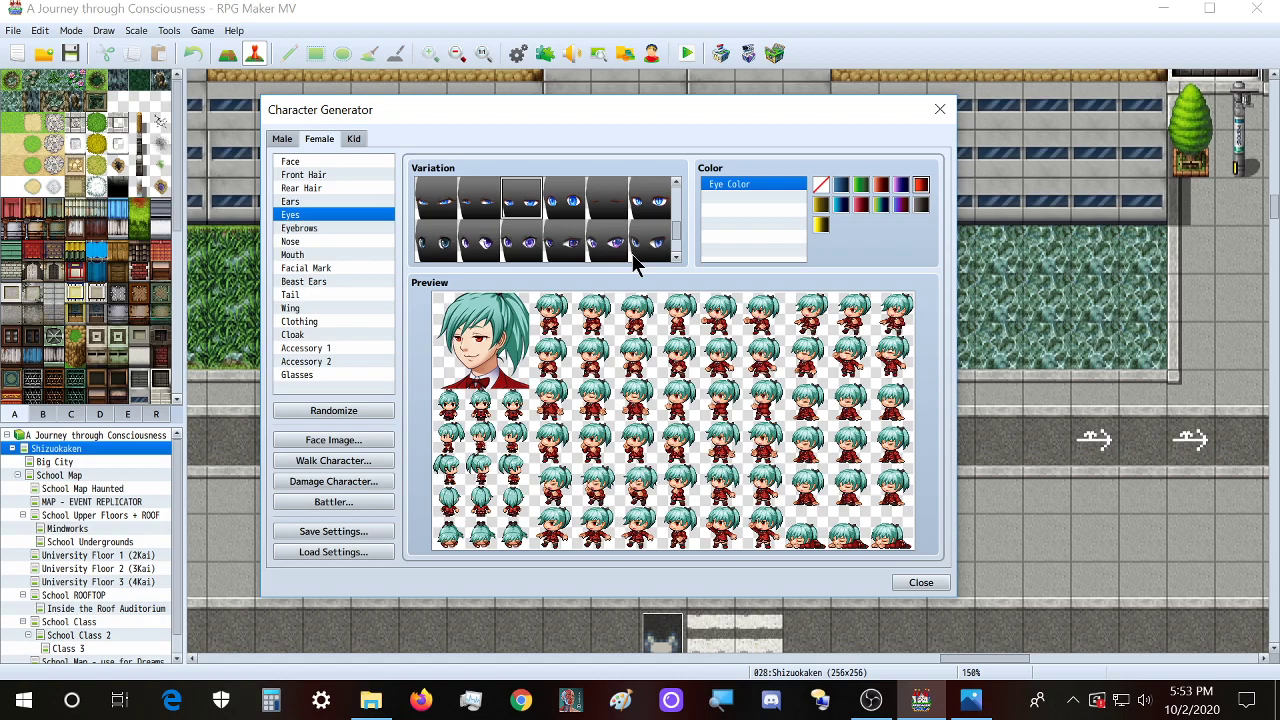
pyautogui.click(314, 254)
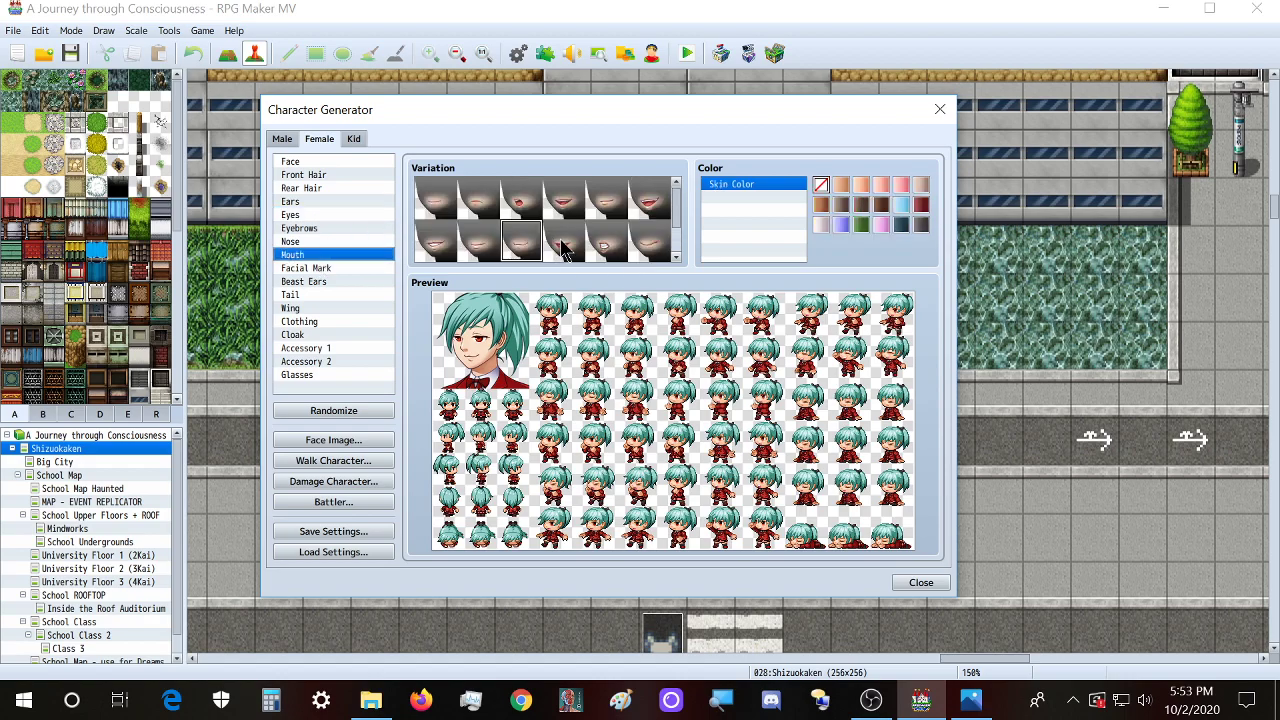
pyautogui.click(482, 200)
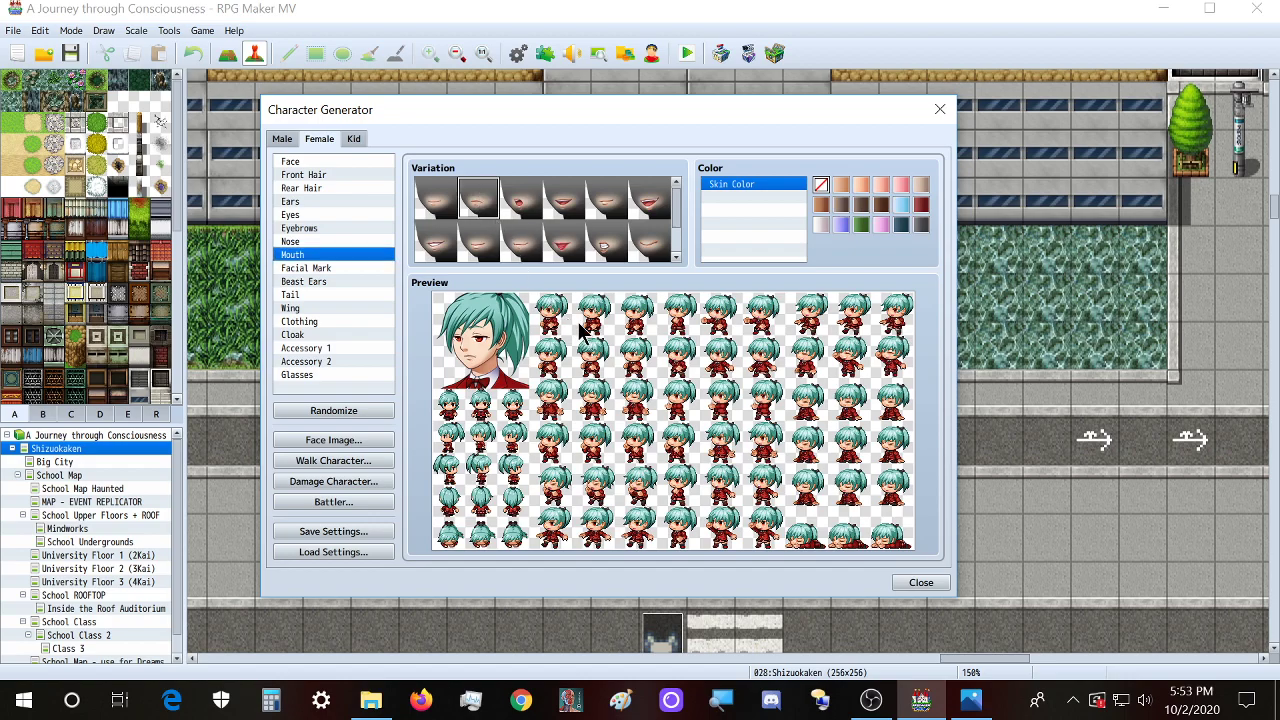
pyautogui.scroll(-2, 615, 210)
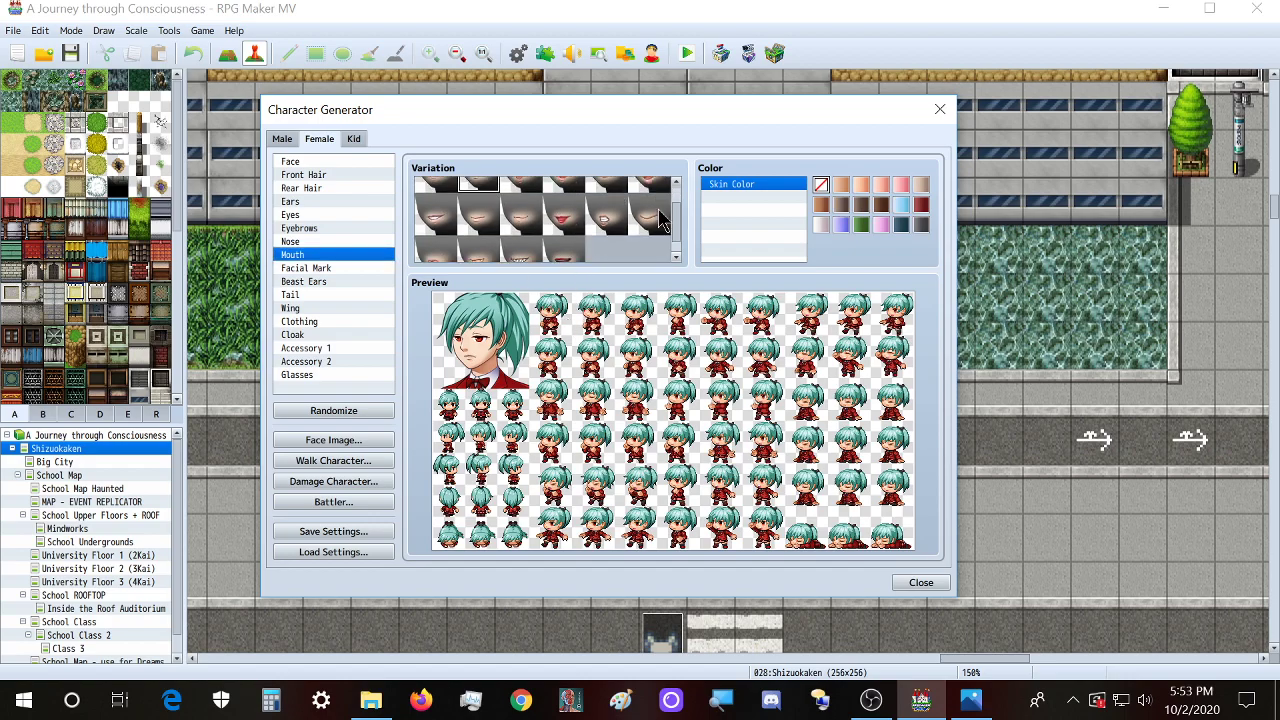
pyautogui.click(609, 210)
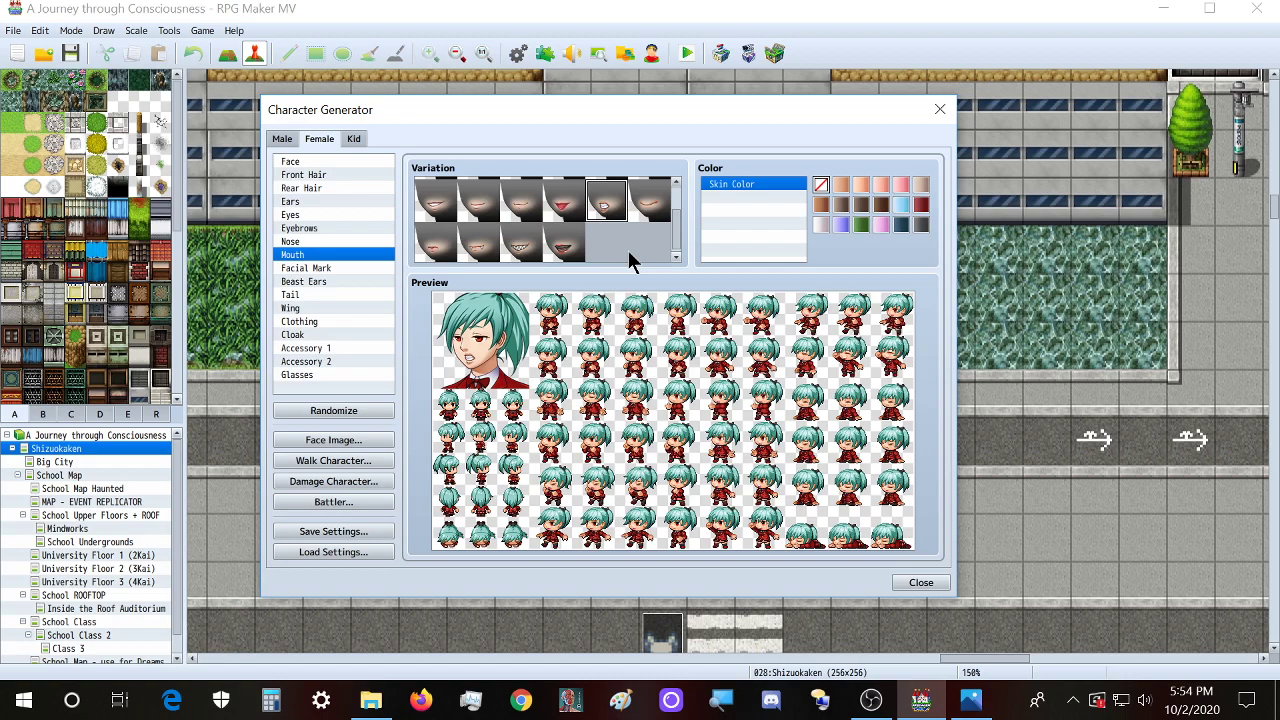
pyautogui.click(440, 242)
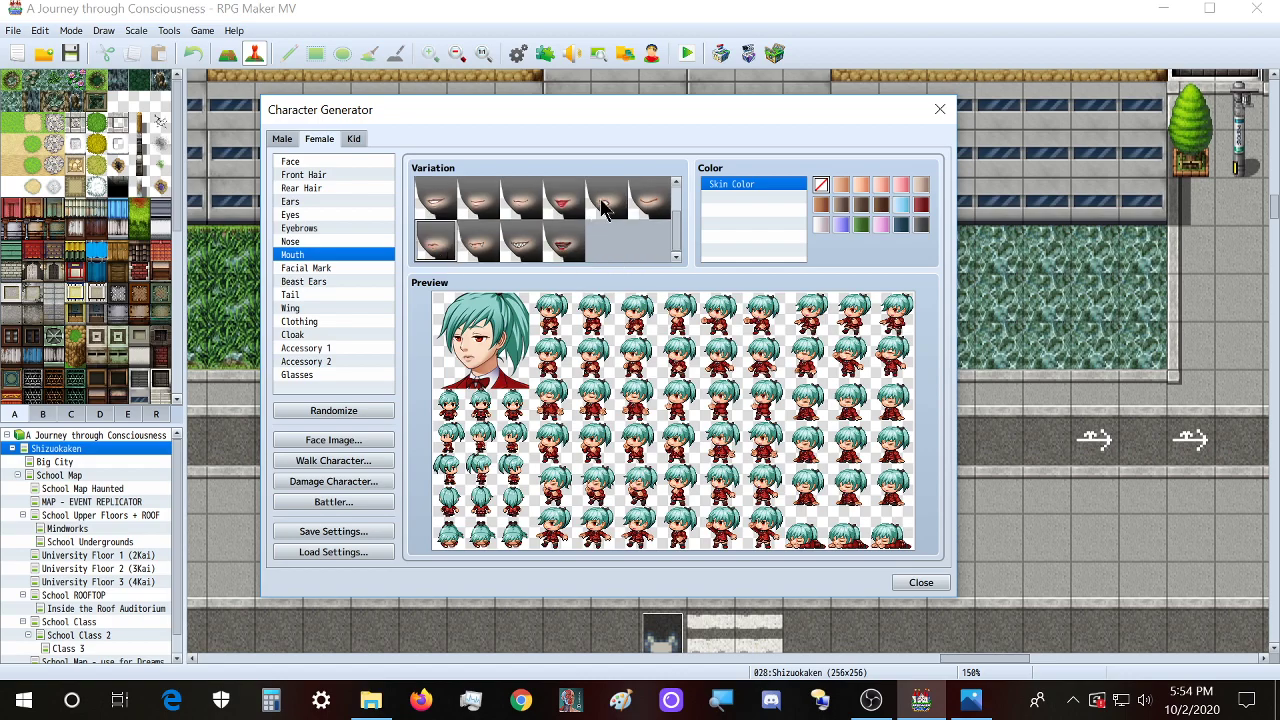
pyautogui.click(560, 212)
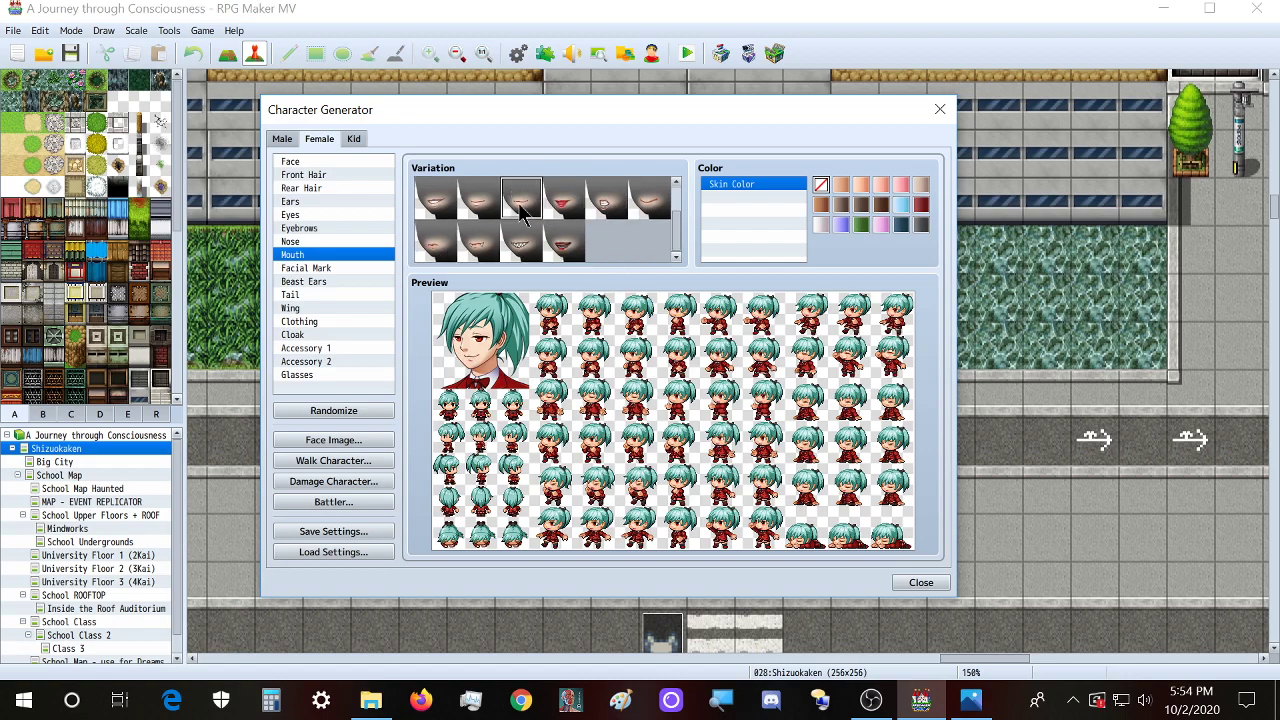
# Step: Compare more Mouth variations and settle on the seventh one, a toothy smile
pyautogui.scroll(-1, 512, 206)
pyautogui.click(475, 218)
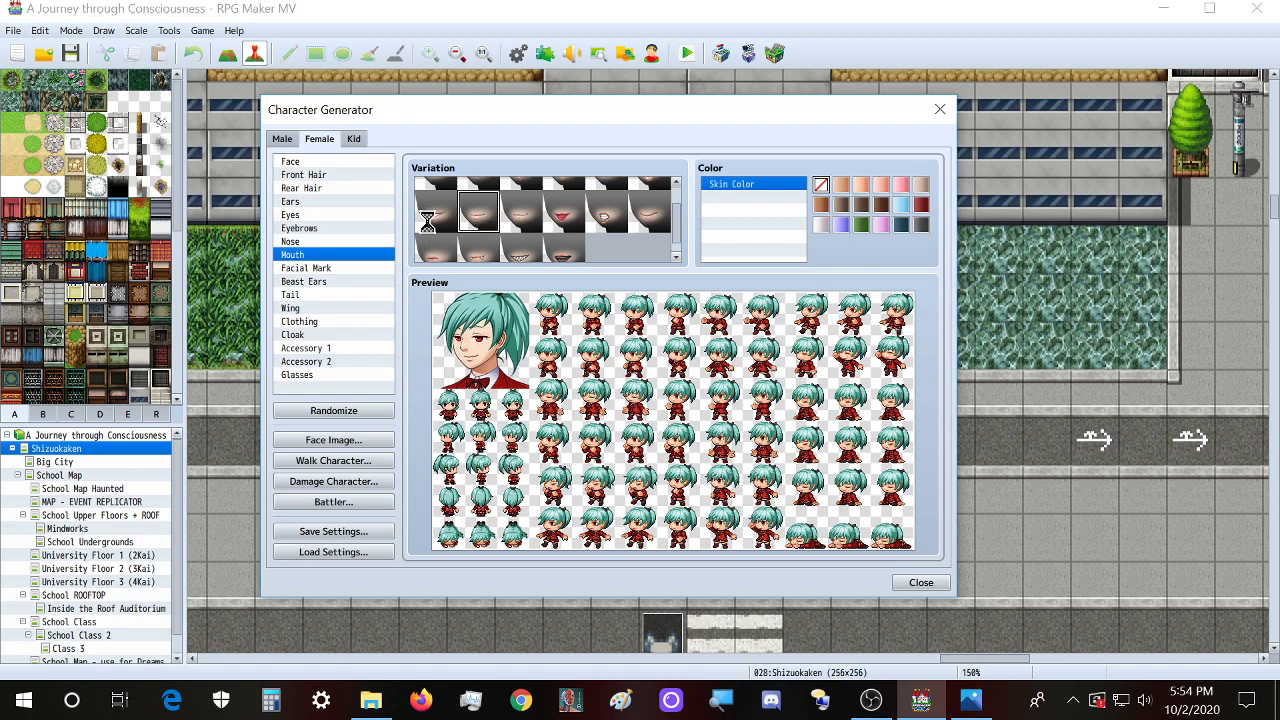
pyautogui.click(427, 221)
pyautogui.scroll(1, 548, 240)
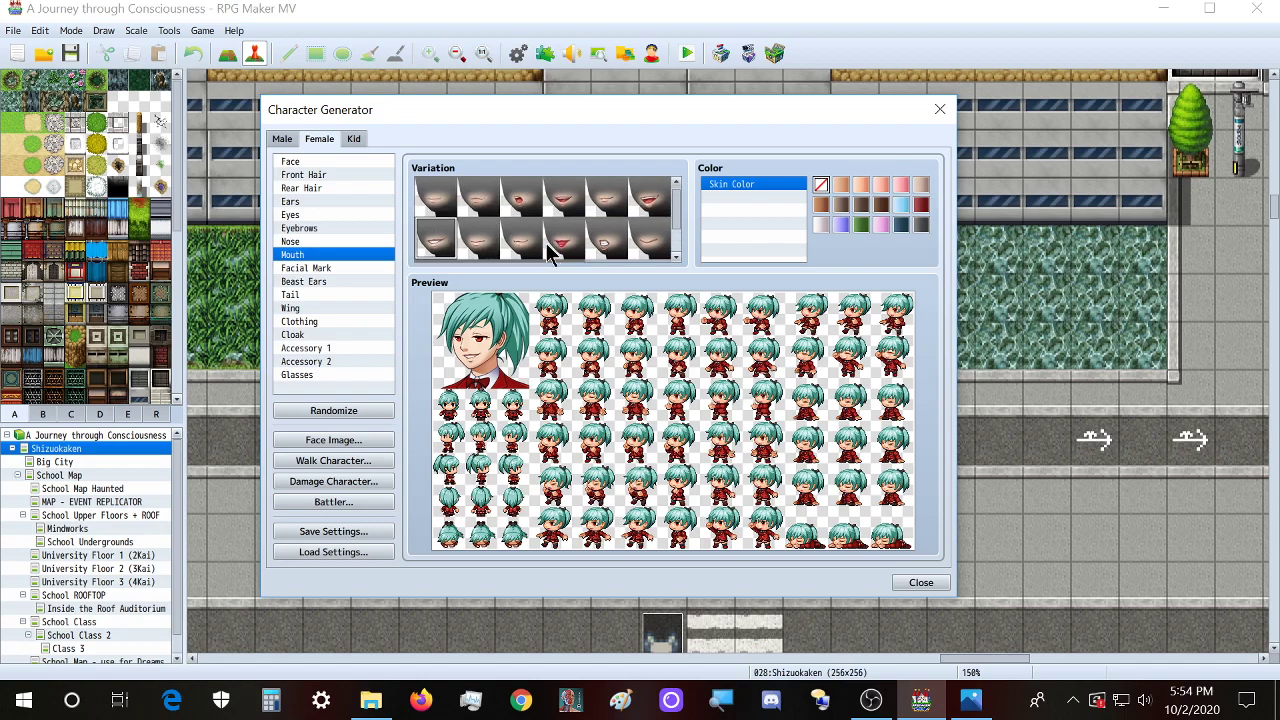
pyautogui.click(478, 198)
pyautogui.click(436, 248)
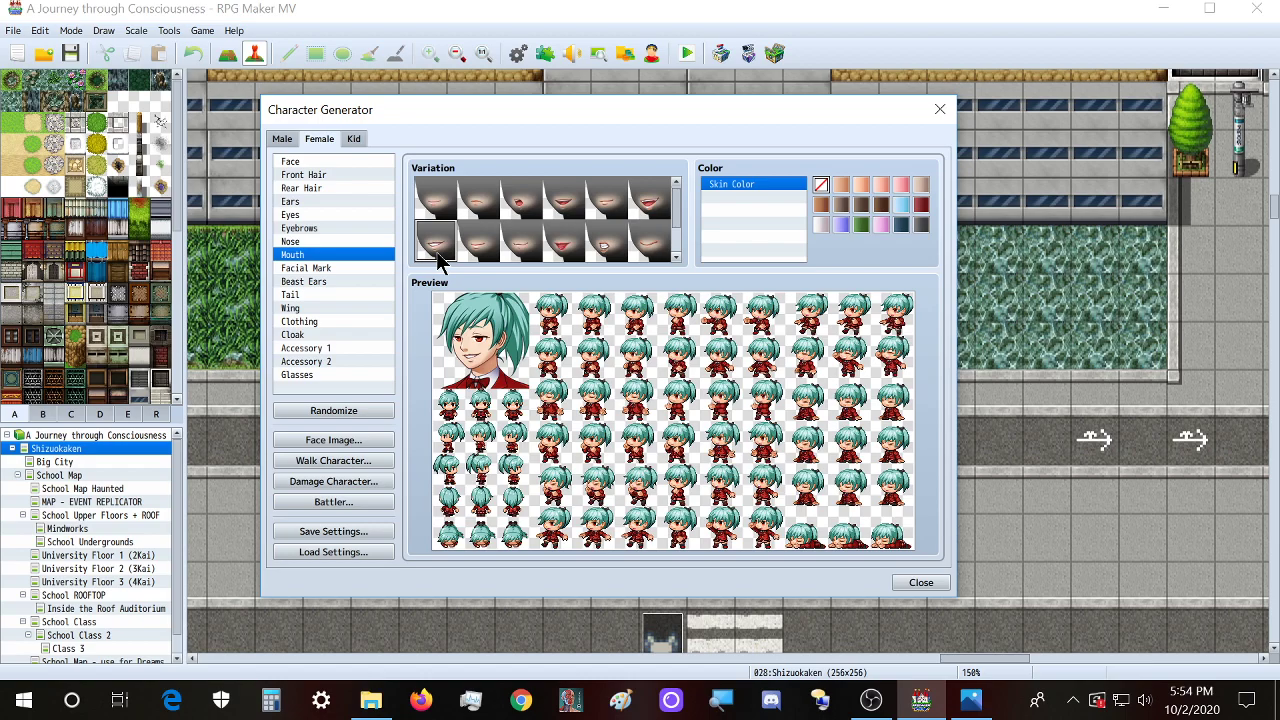
pyautogui.click(607, 245)
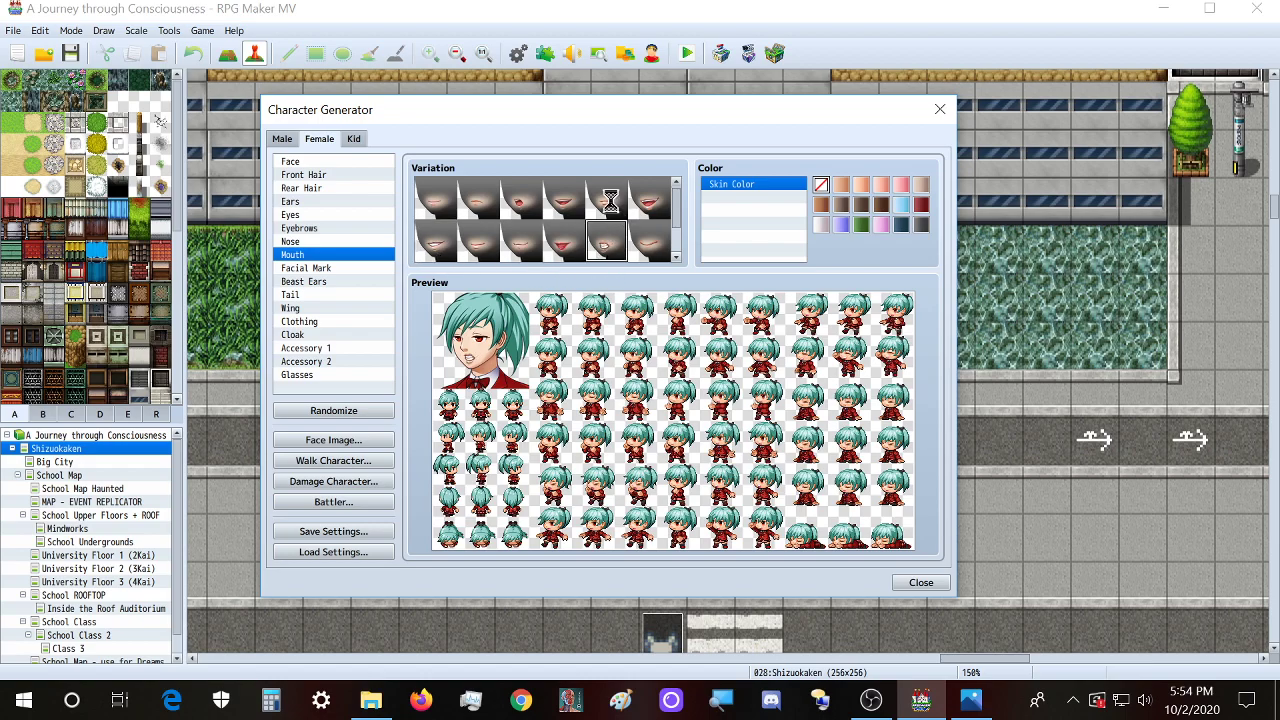
pyautogui.click(610, 200)
pyautogui.click(607, 240)
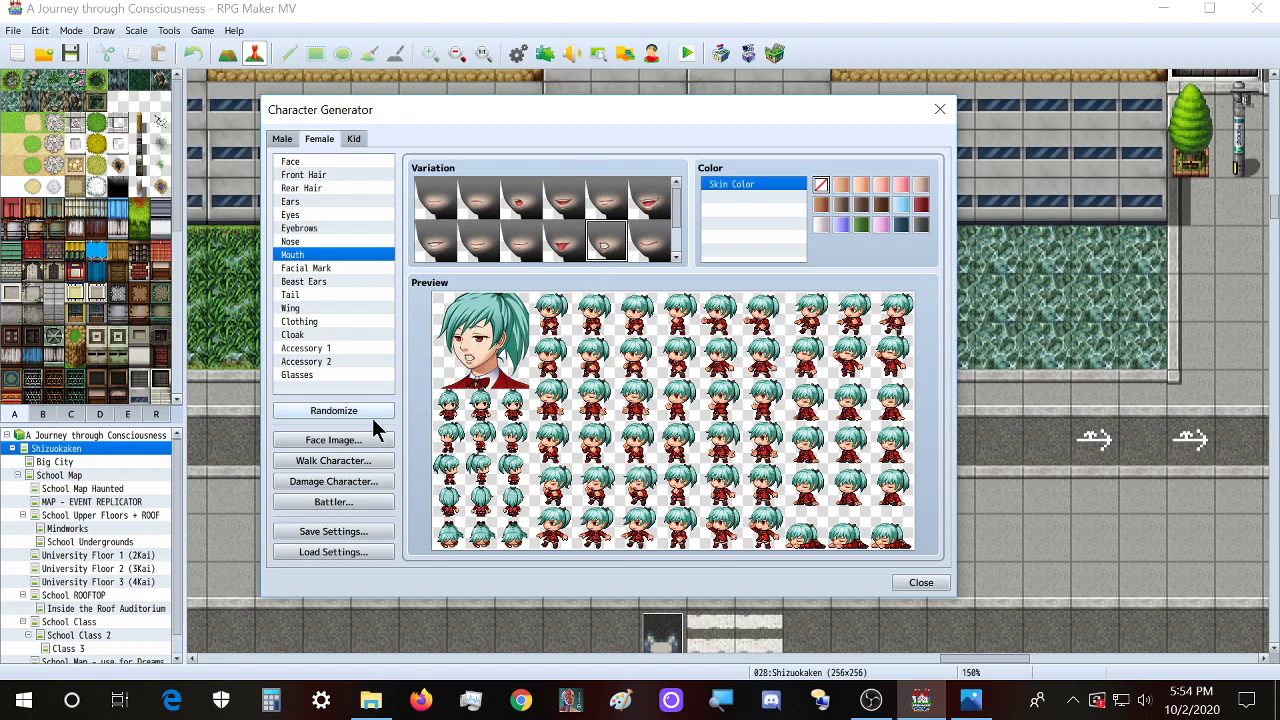
pyautogui.click(482, 196)
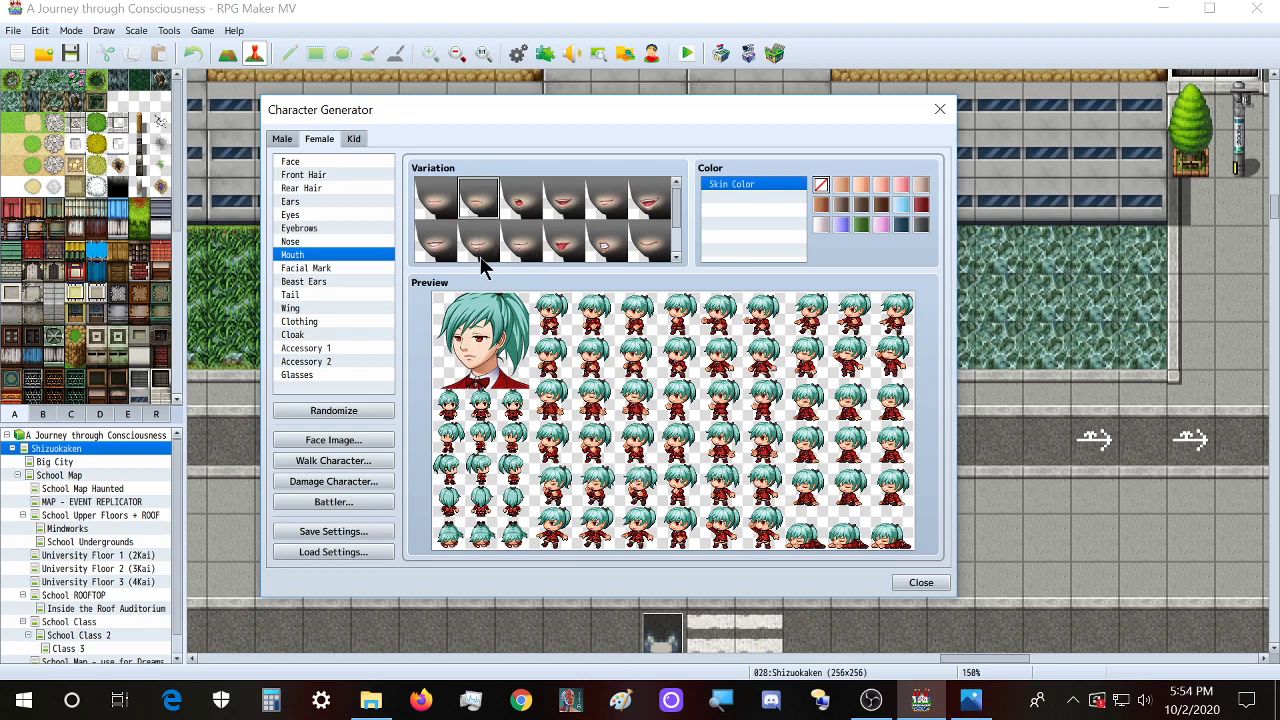
pyautogui.click(437, 245)
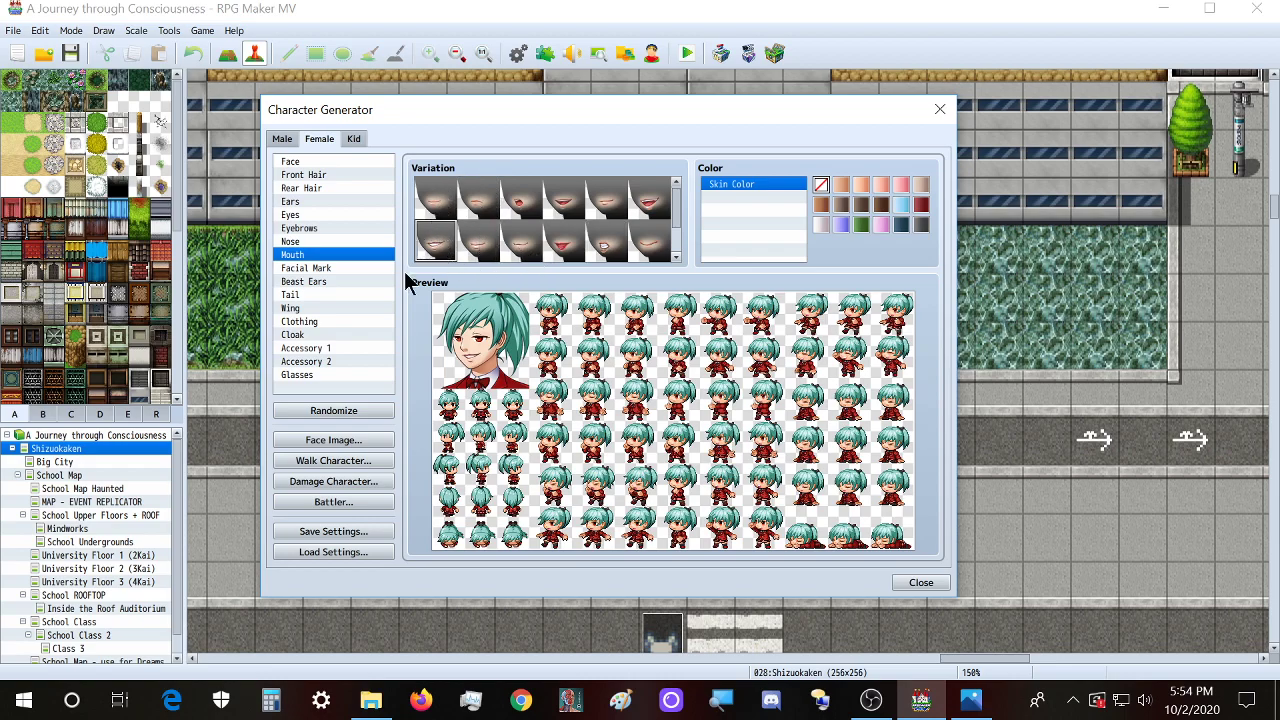
# Step: Import Xandaara_Miyumi3_bloodied.png, put the smiling narrow-eyed face in its sixth slot, and export over the same file
pyautogui.click(358, 445)
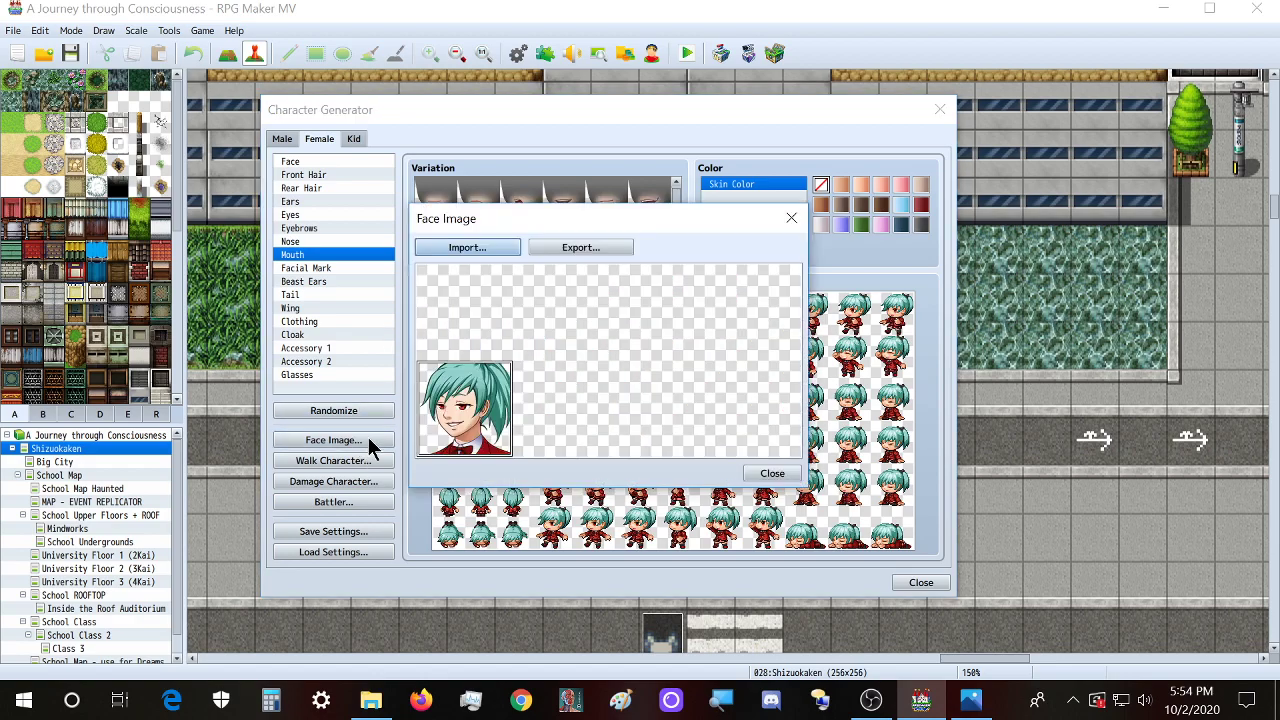
pyautogui.click(468, 247)
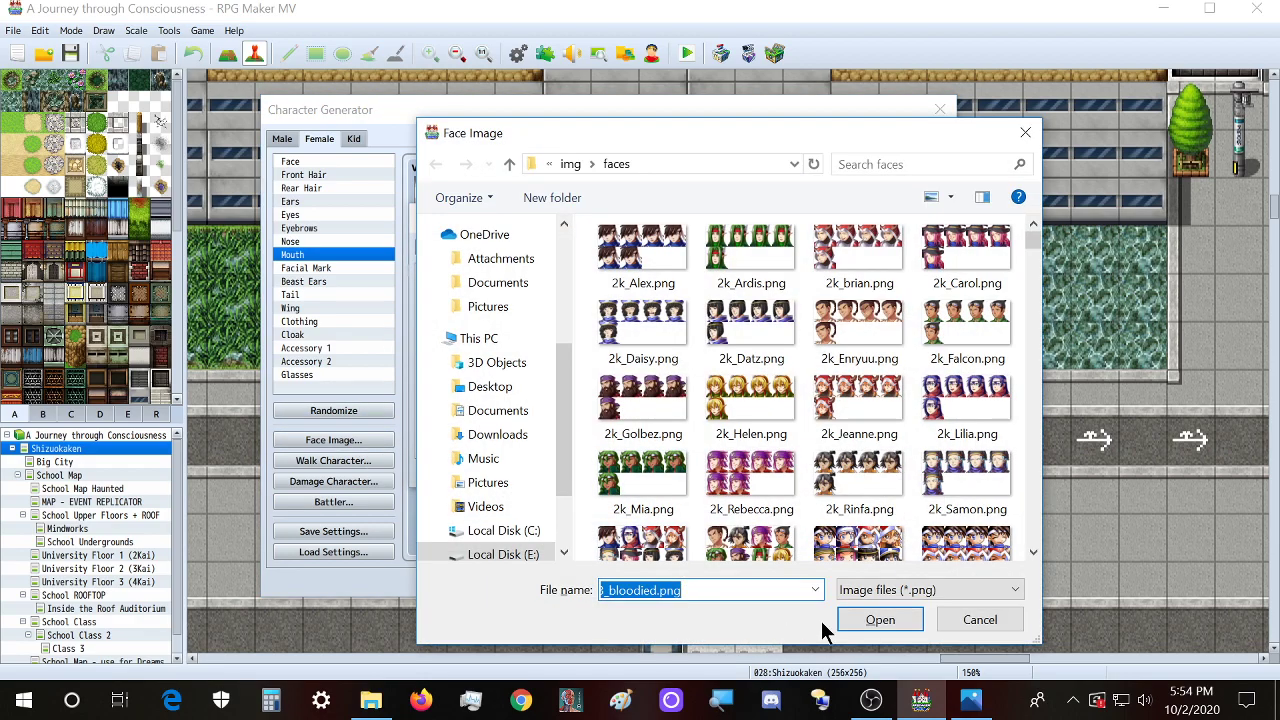
pyautogui.click(874, 618)
pyautogui.click(570, 440)
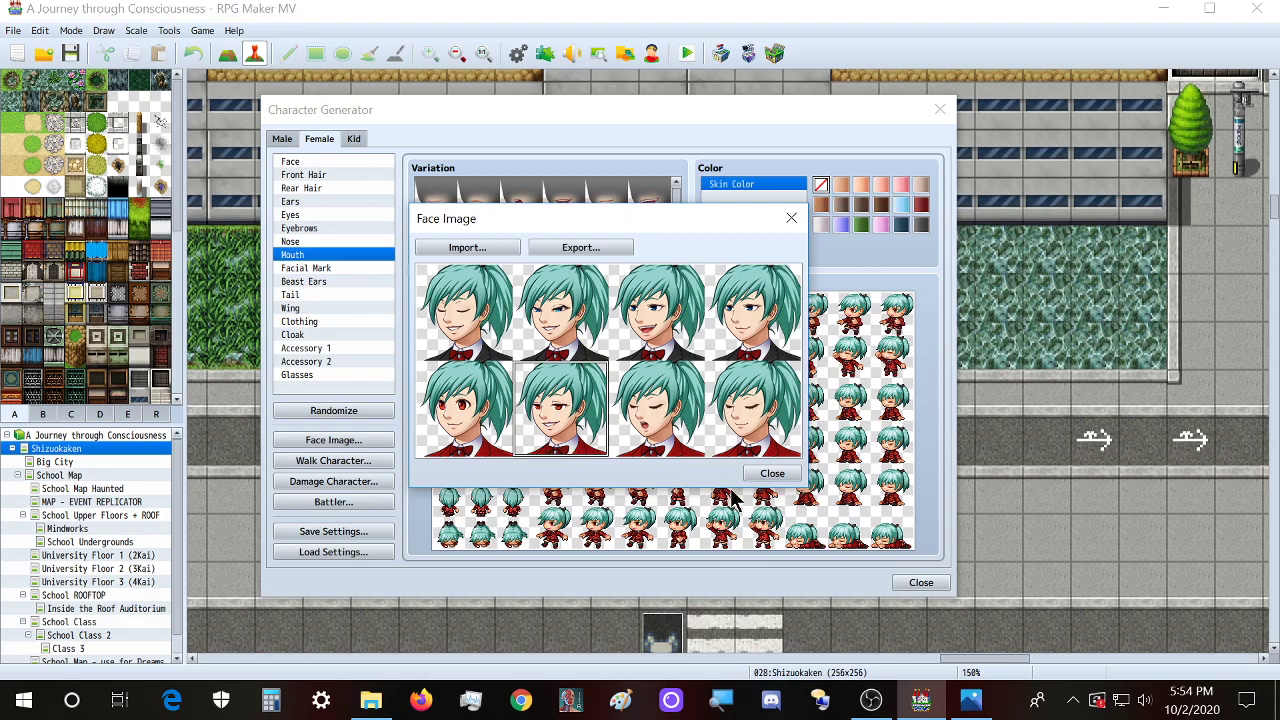
pyautogui.click(580, 247)
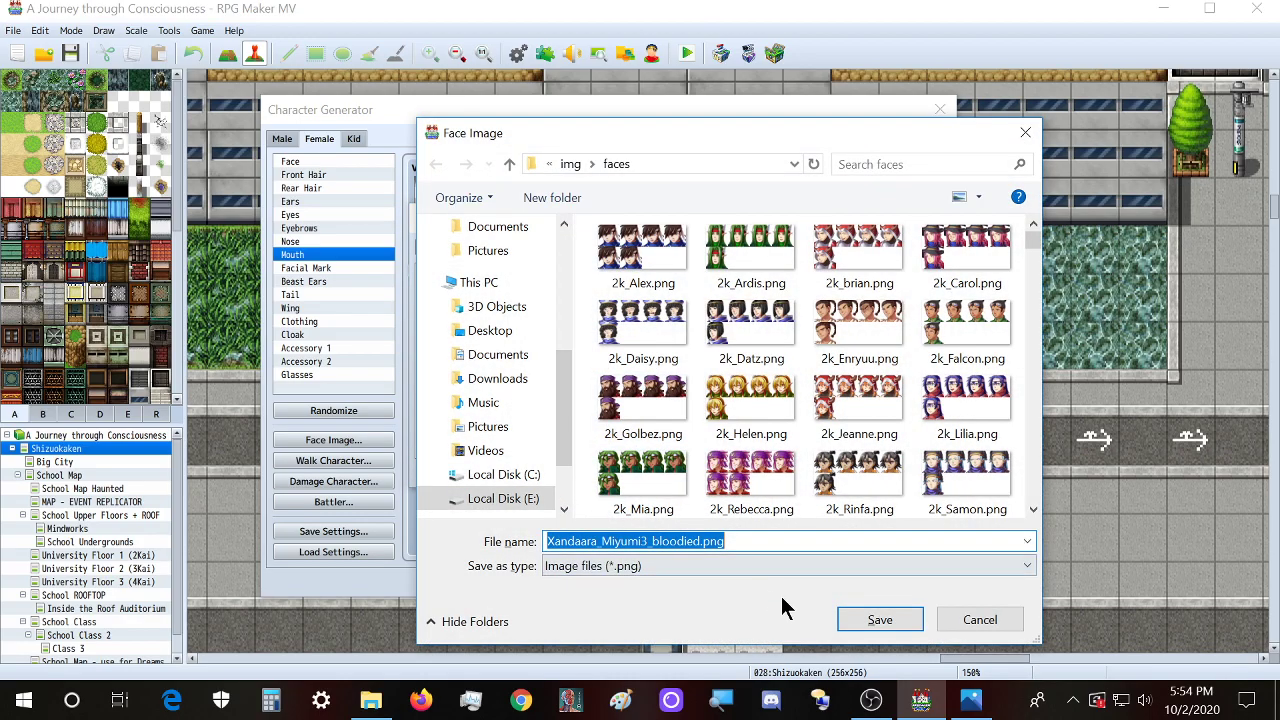
pyautogui.click(865, 619)
pyautogui.click(675, 348)
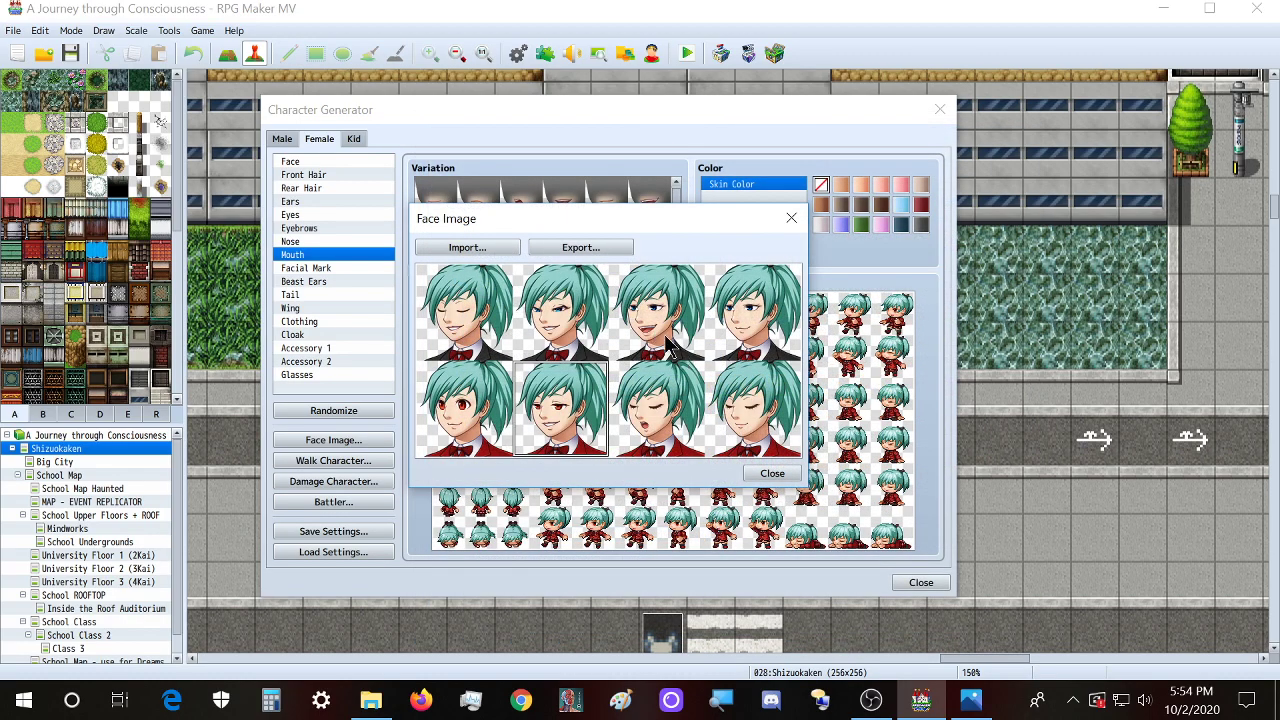
pyautogui.click(772, 474)
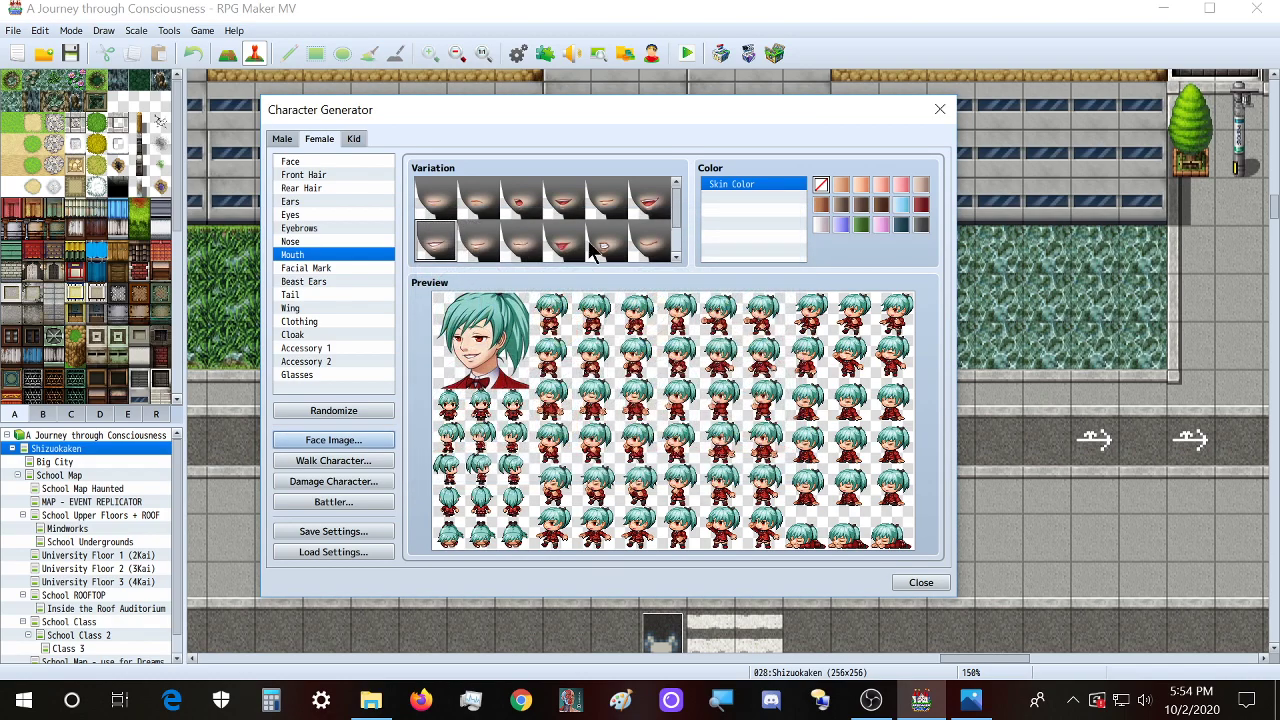
# Step: Apply the first Mouth variation and a closed Eyes variation, then preview the face in the imported sheet's first slot
pyautogui.click(436, 198)
pyautogui.click(330, 214)
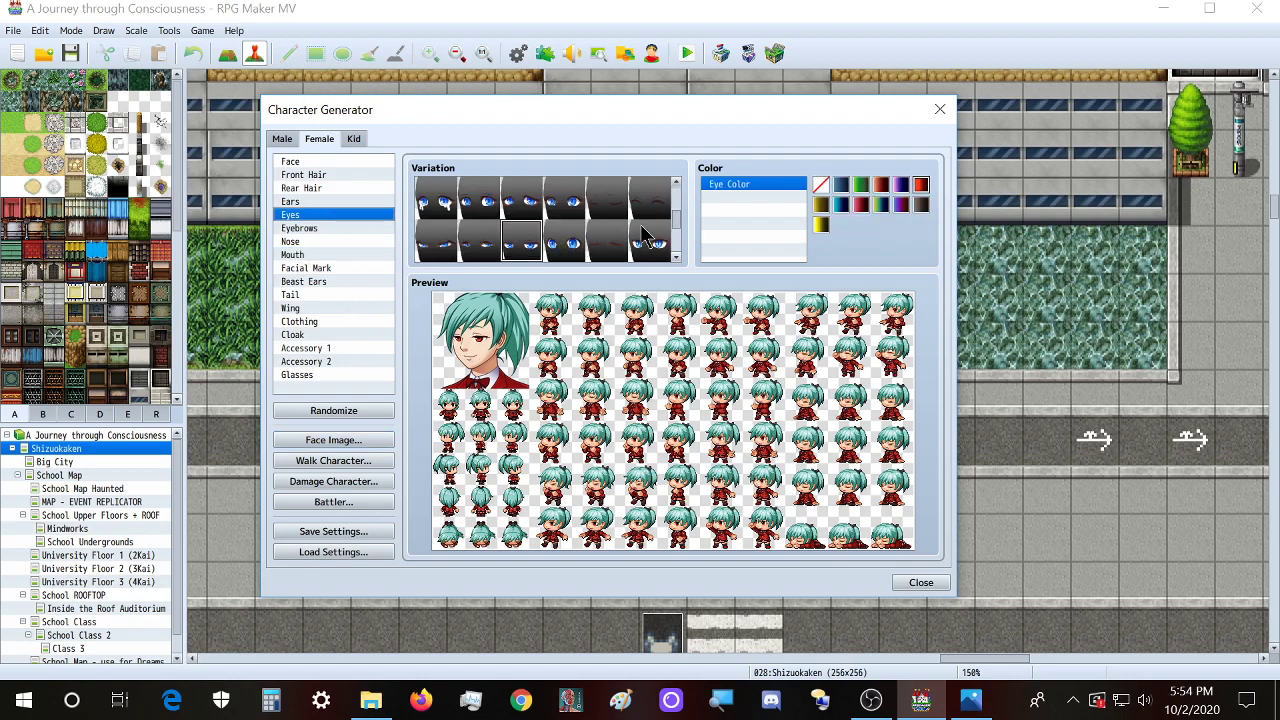
pyautogui.click(608, 240)
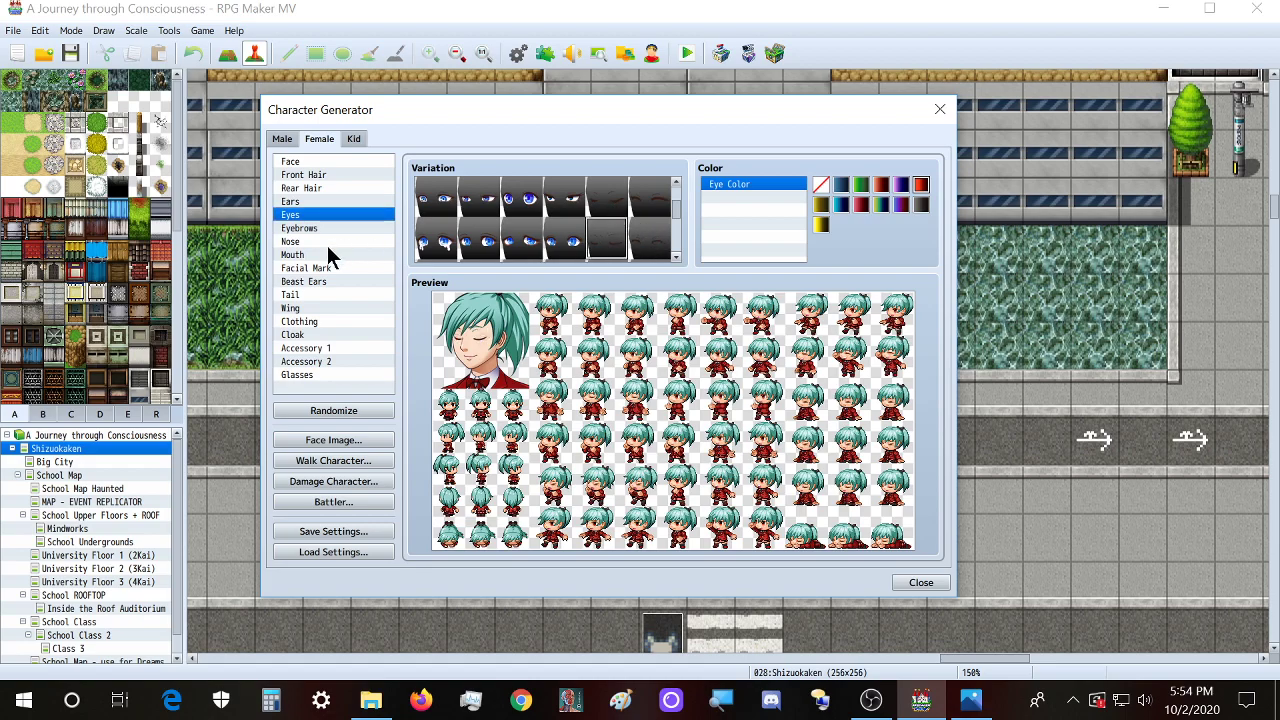
pyautogui.click(320, 440)
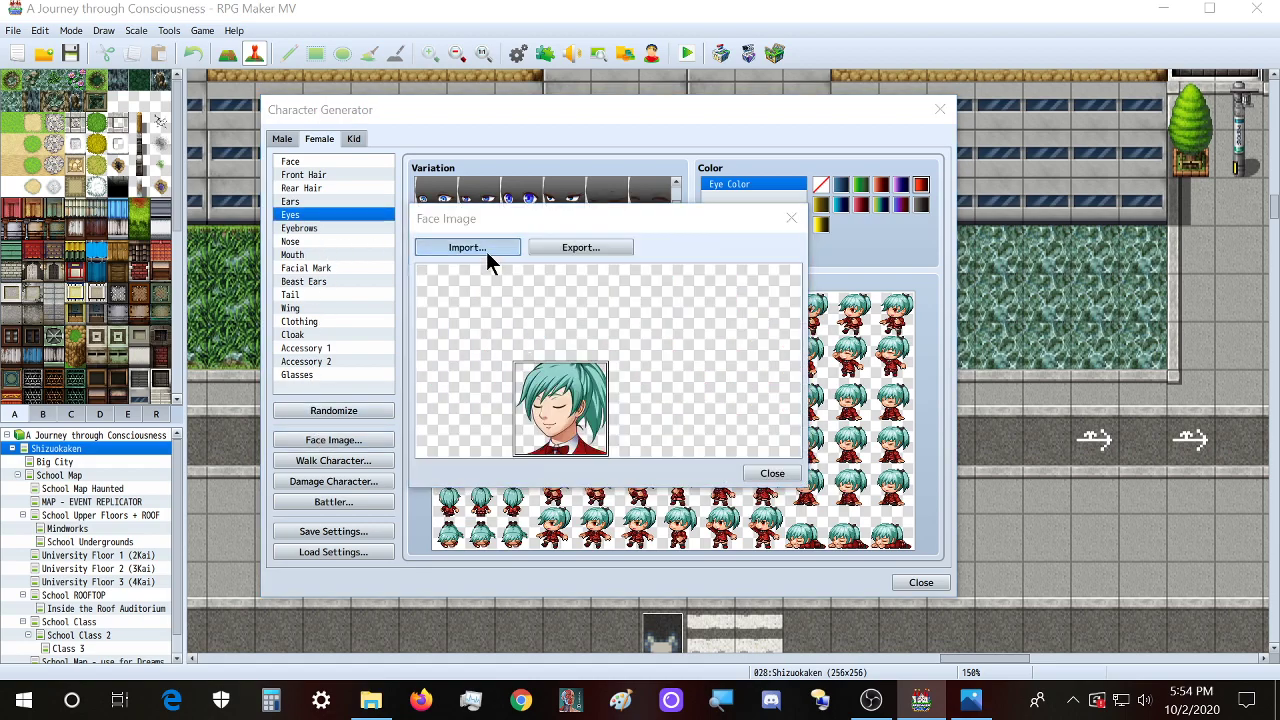
pyautogui.click(486, 251)
pyautogui.press('Return')
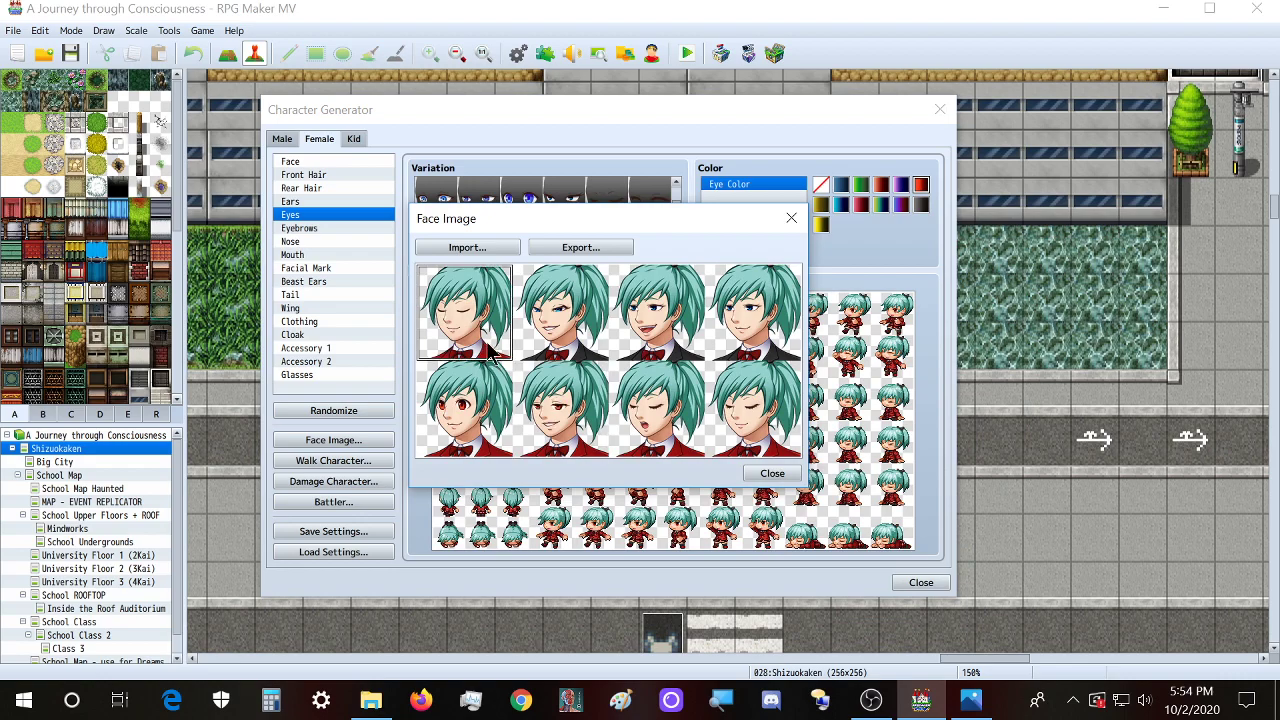
pyautogui.click(538, 330)
pyautogui.click(791, 218)
# Step: Give the closed-eyed face a toothy-smile Mouth variation and import the face sheet Xandaara_Miyumi3_bloodied.png
pyautogui.click(300, 255)
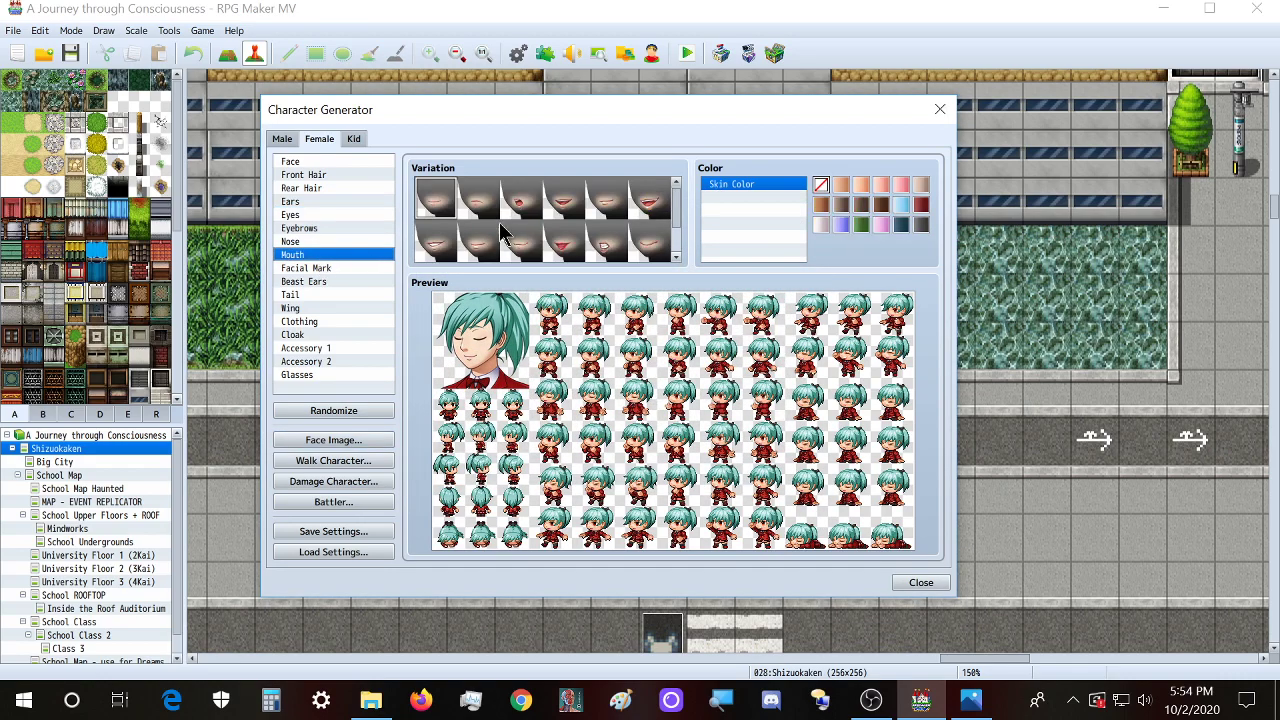
pyautogui.click(365, 441)
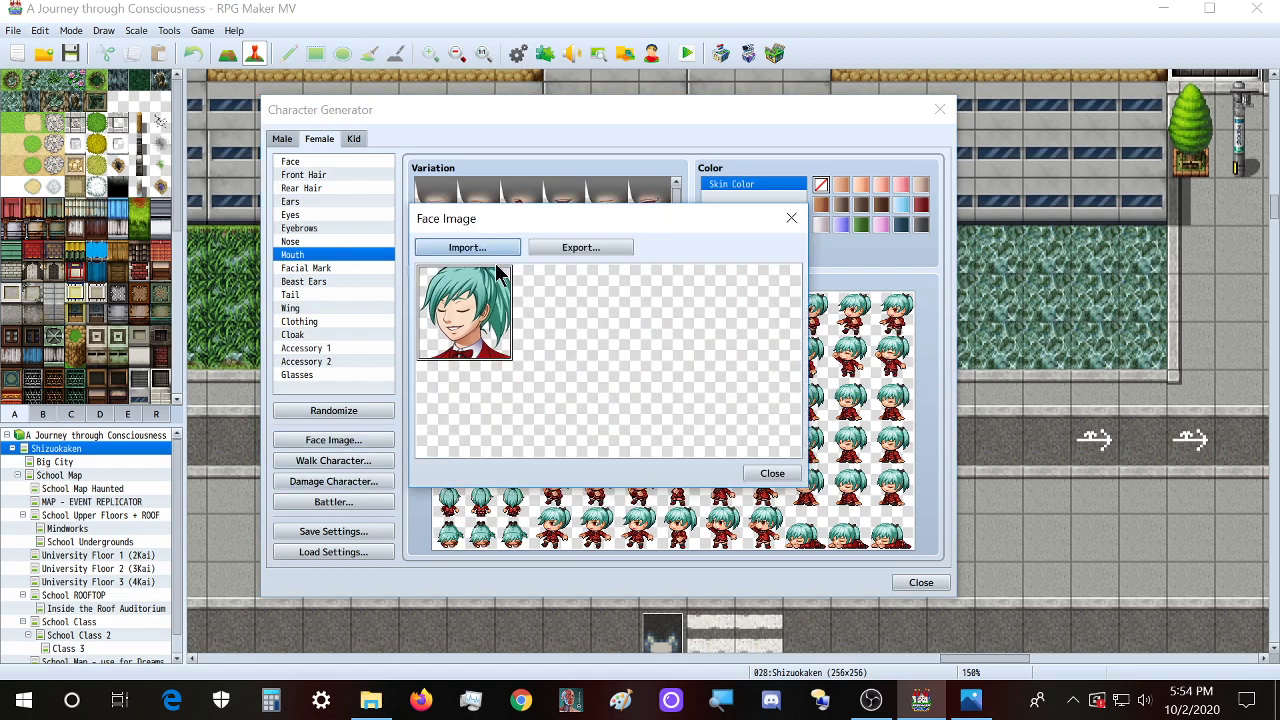
pyautogui.click(458, 250)
pyautogui.press('Escape')
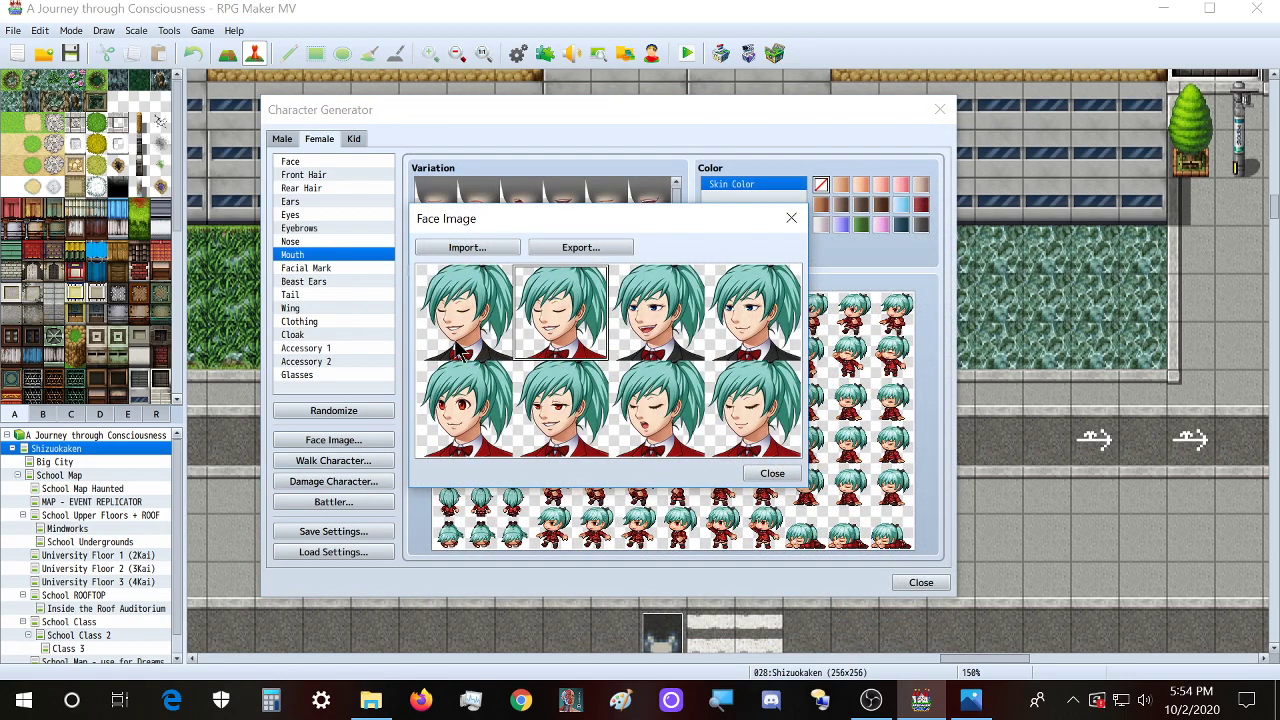
# Step: Place the smiling closed-eyed face in the sheet's first slot and export over Xandaara_Miyumi3_bloodied.png
pyautogui.click(581, 248)
pyautogui.click(880, 620)
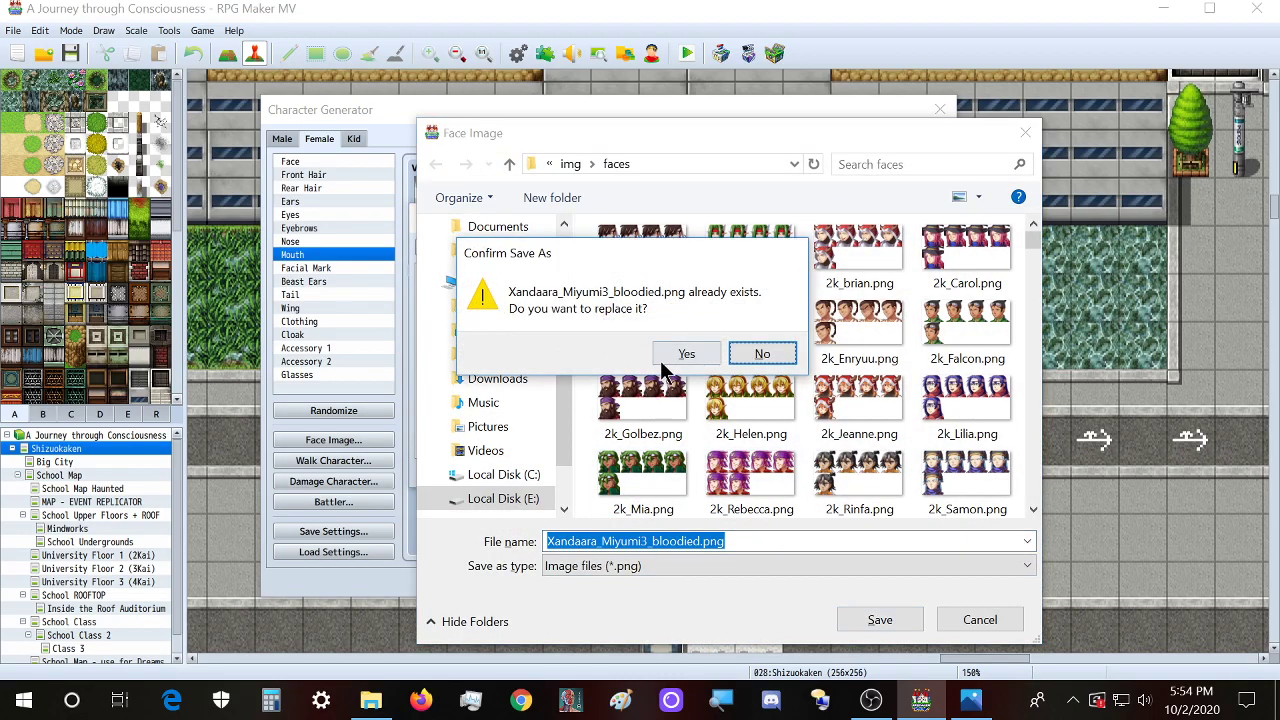
pyautogui.click(689, 351)
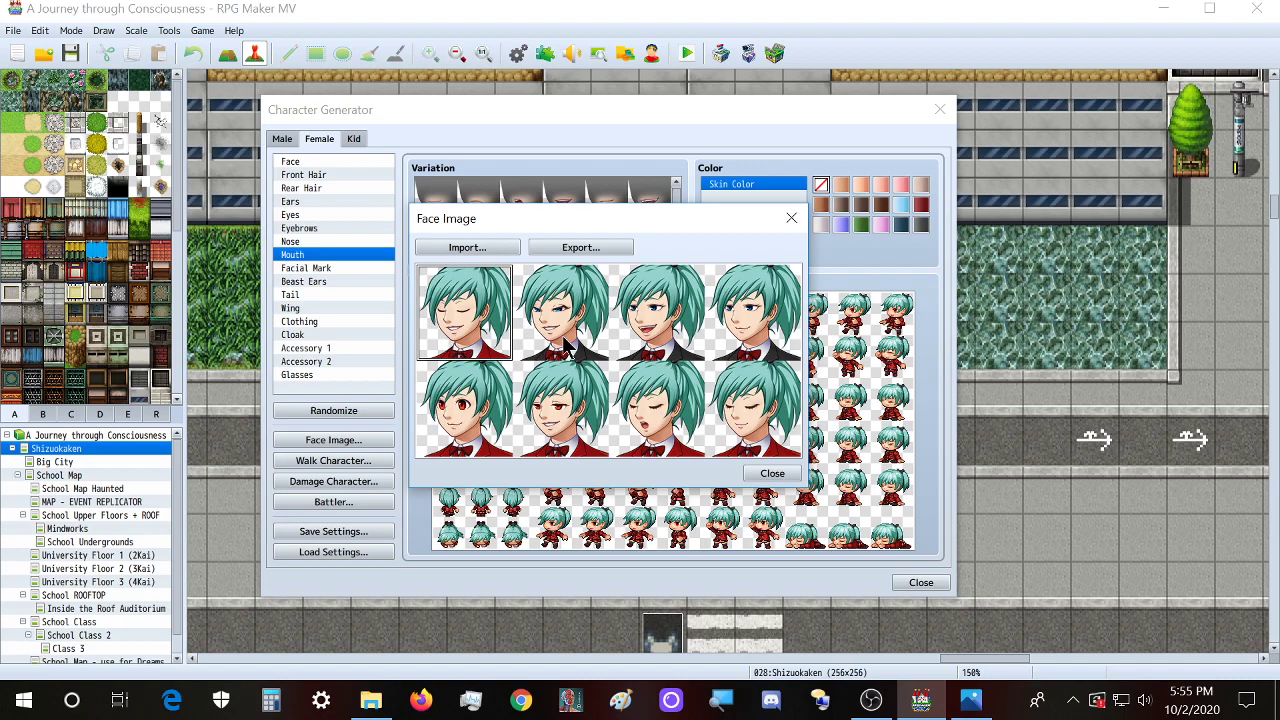
# Step: Try the tenth Eyes variation, a sharp open-eyed look, and import Xandaara_Miyumi3_bloodied.png to preview the face on it
pyautogui.click(772, 473)
pyautogui.click(335, 214)
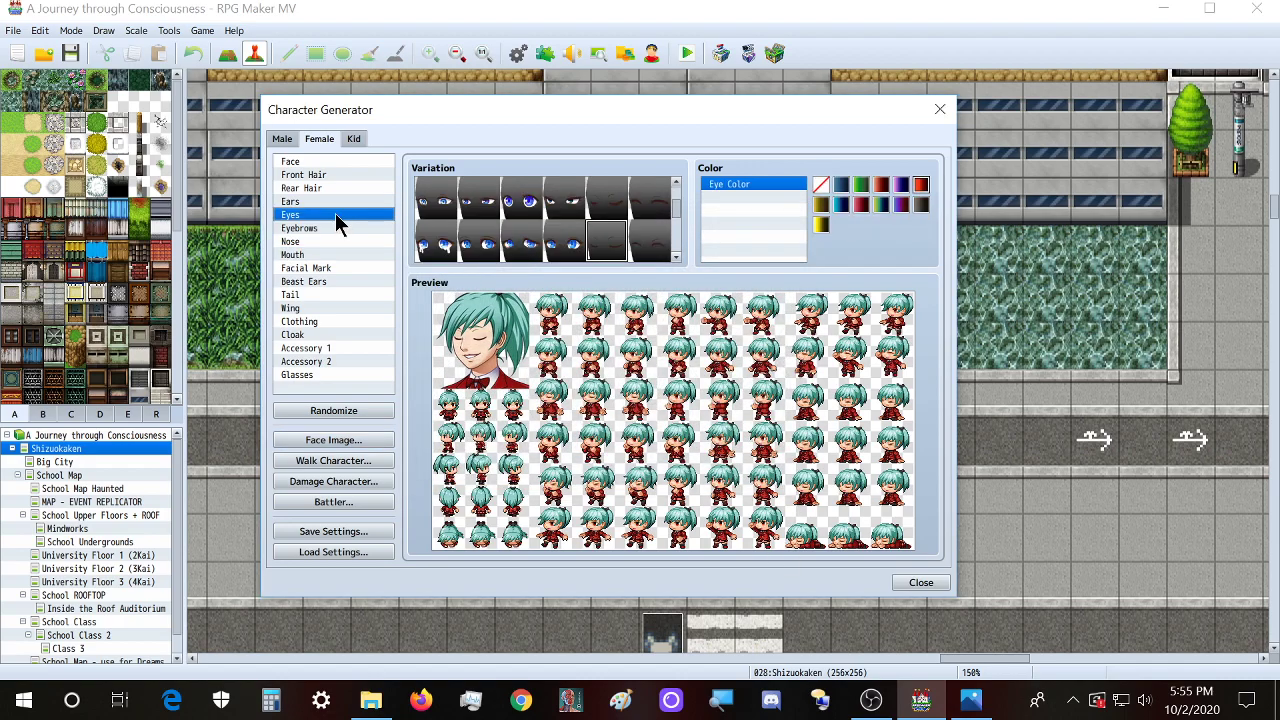
pyautogui.click(574, 208)
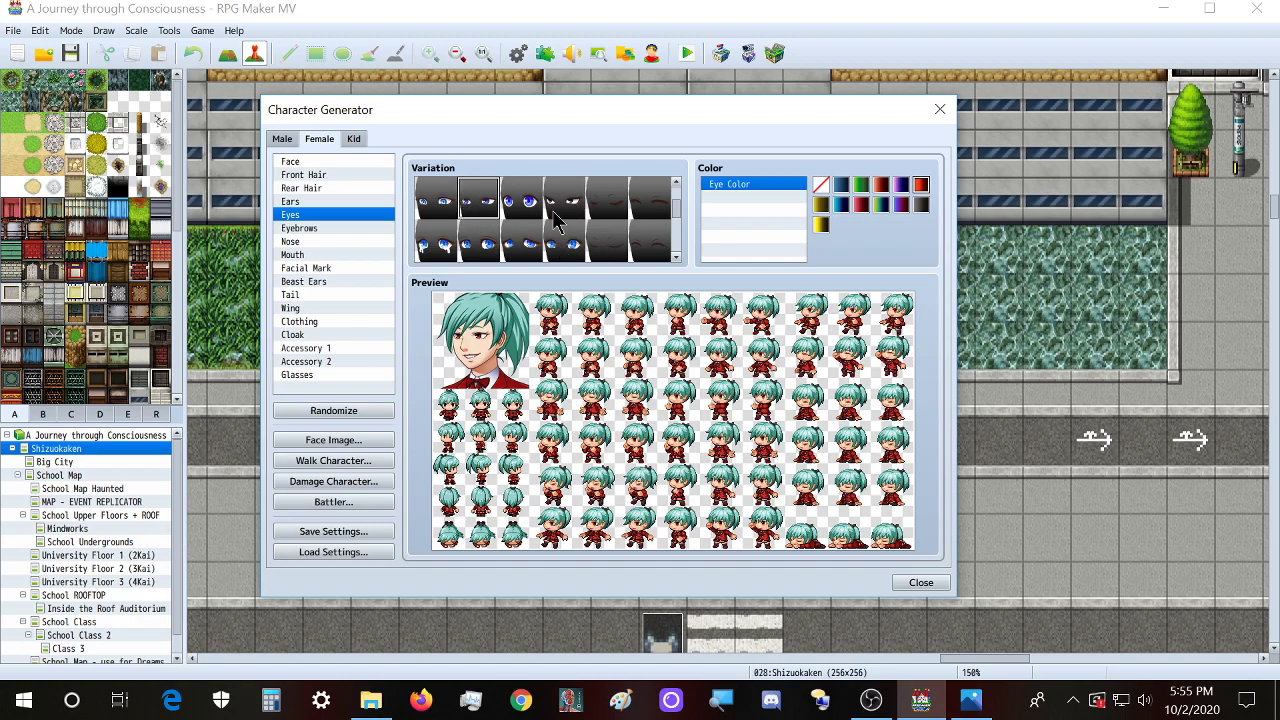
pyautogui.click(378, 443)
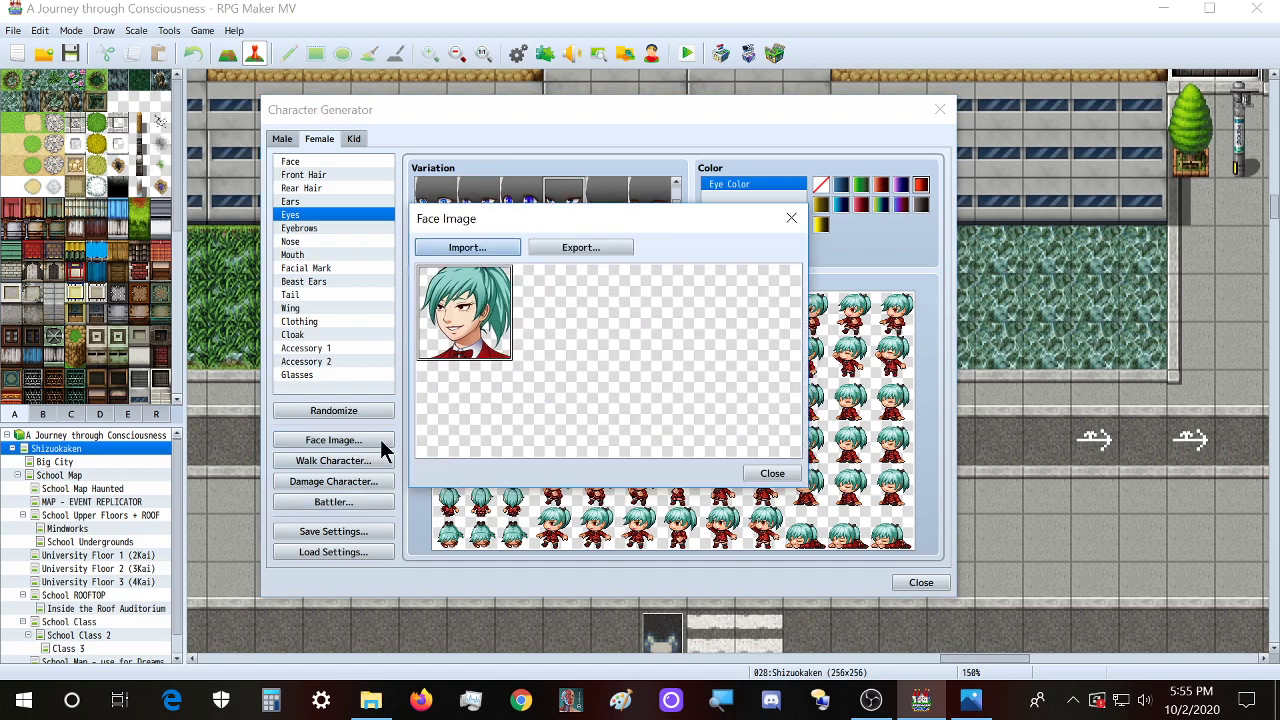
pyautogui.click(466, 250)
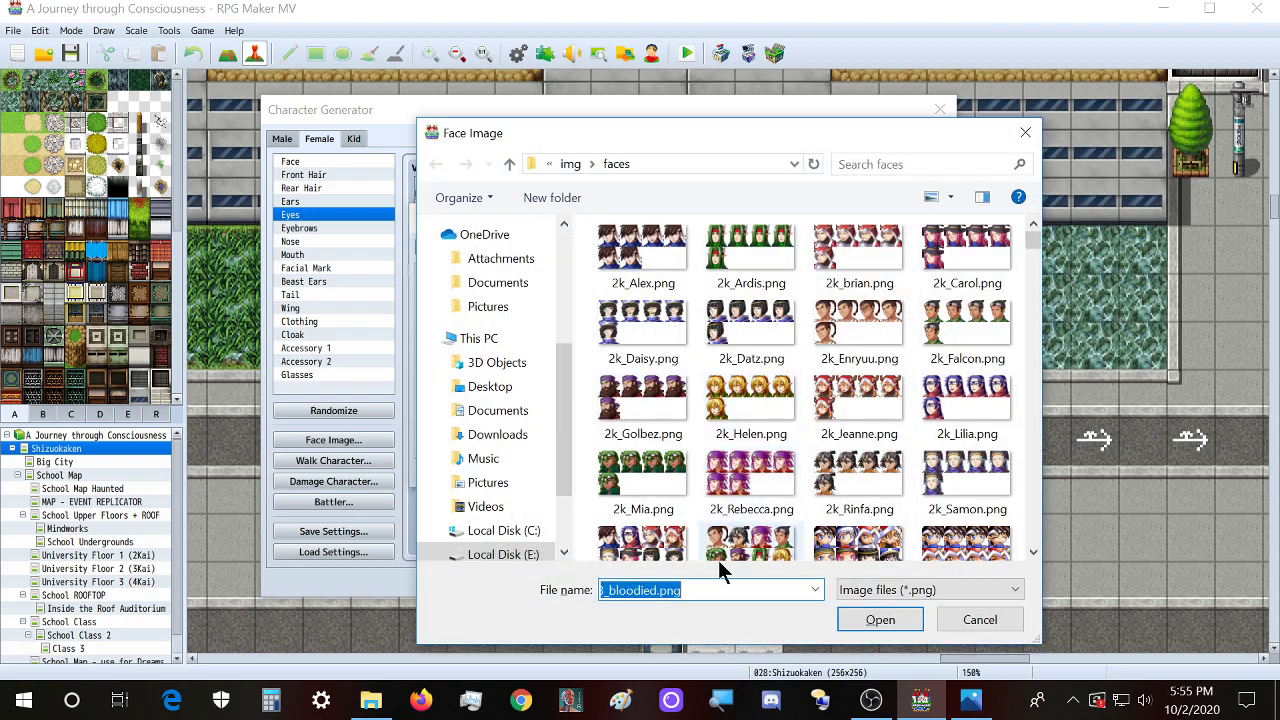
pyautogui.press('Return')
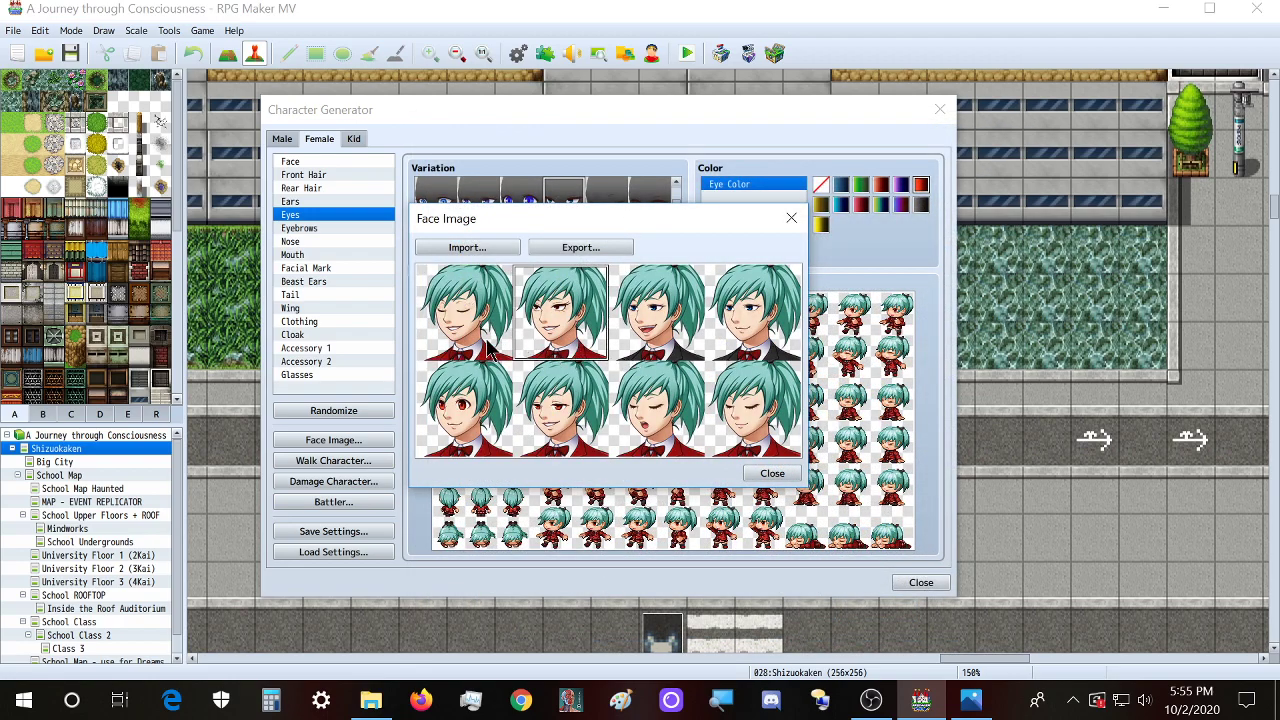
# Step: Compare the sharp-eyed face in different slots of the imported sheet, including the third, without exporting
pyautogui.click(745, 360)
pyautogui.click(562, 350)
pyautogui.click(645, 350)
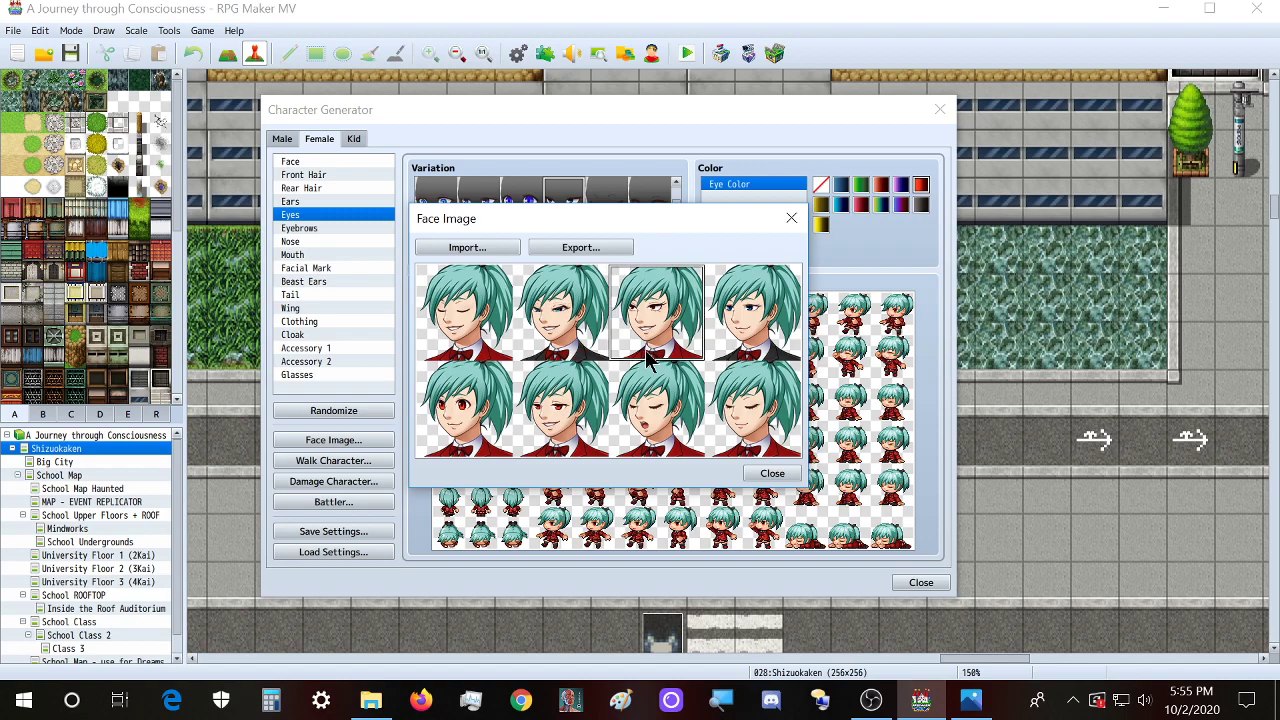
pyautogui.click(472, 358)
pyautogui.click(791, 218)
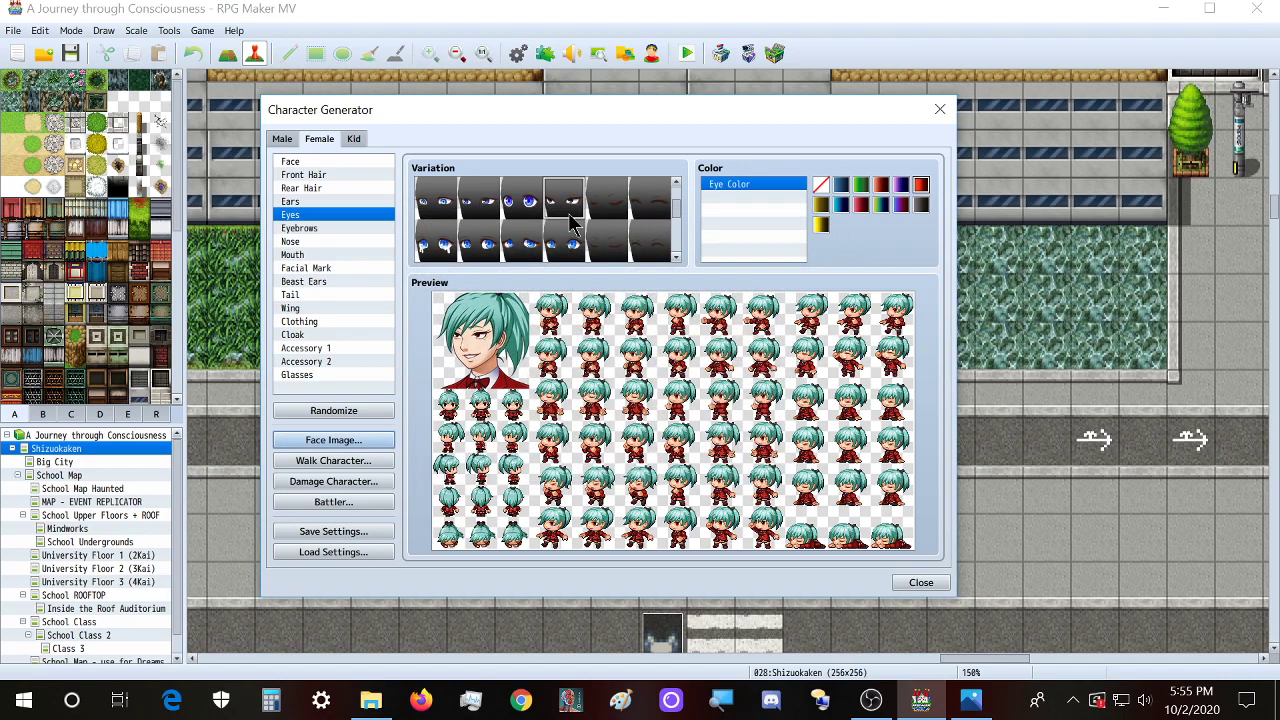
# Step: Compare several Eyes variations, including the seventh and fifth, and settle on the squinting one that starts the fourth row
pyautogui.scroll(1, 495, 250)
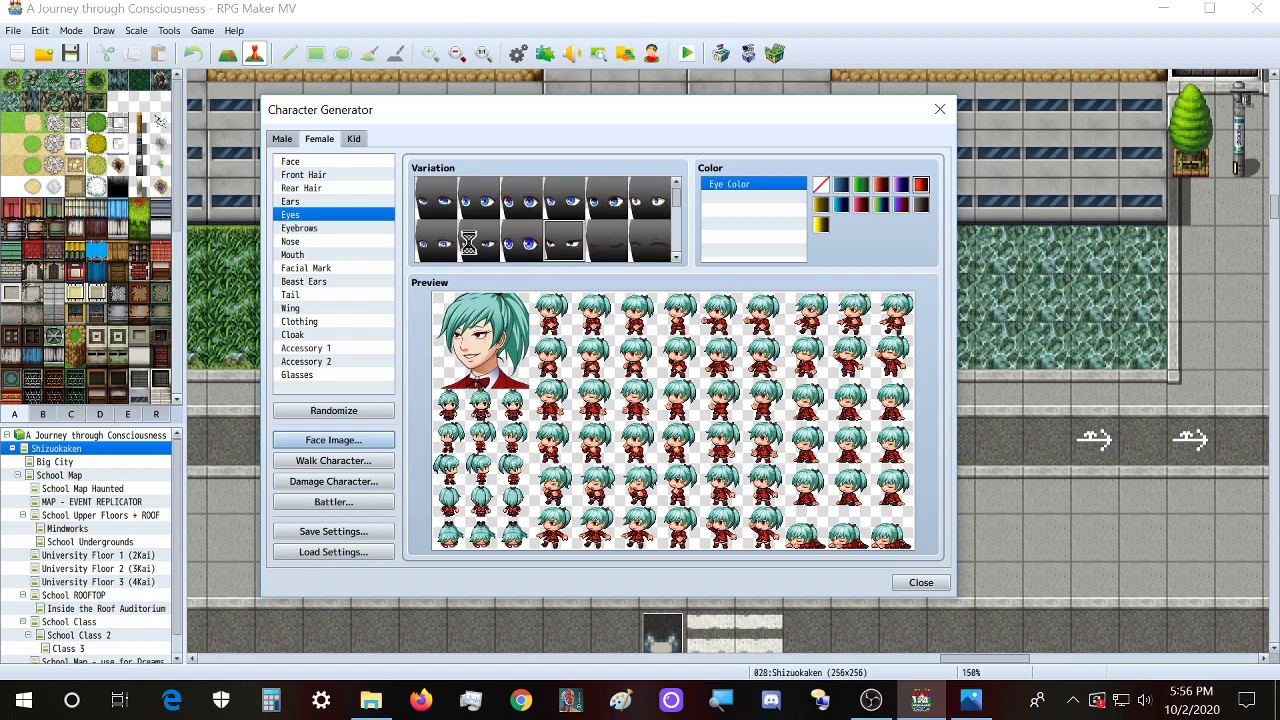
pyautogui.click(440, 251)
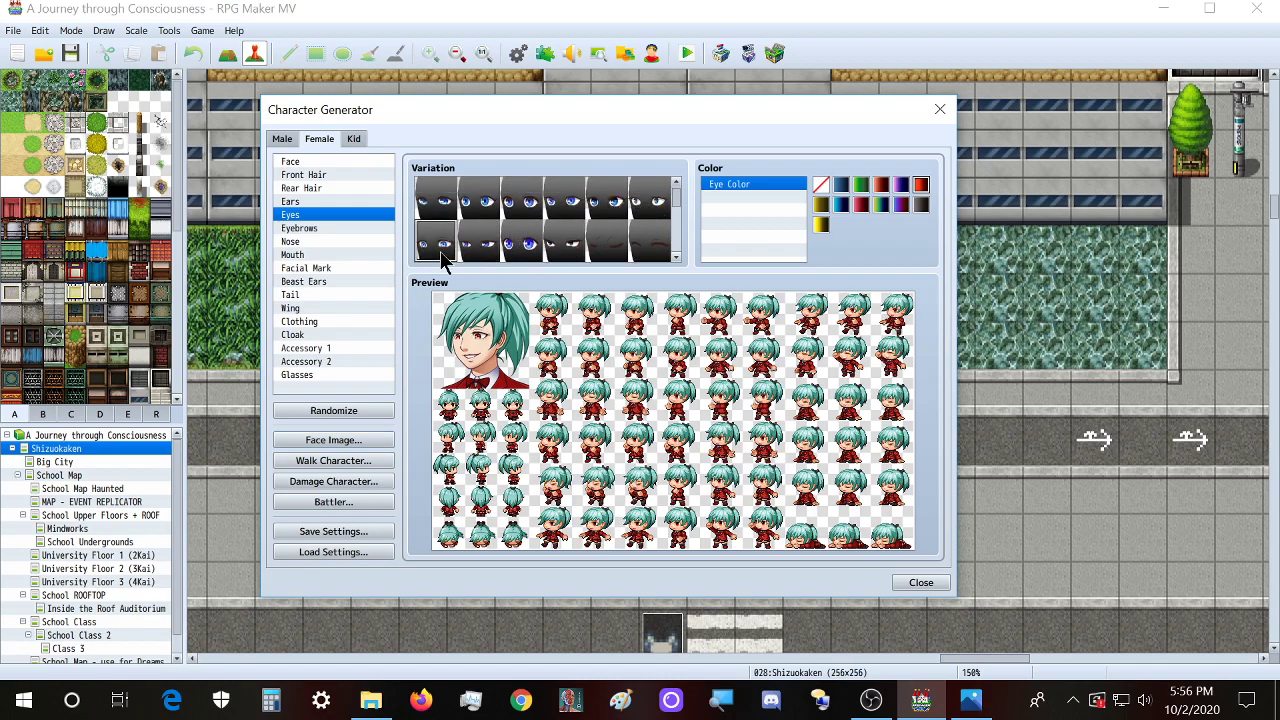
pyautogui.click(528, 248)
pyautogui.click(575, 208)
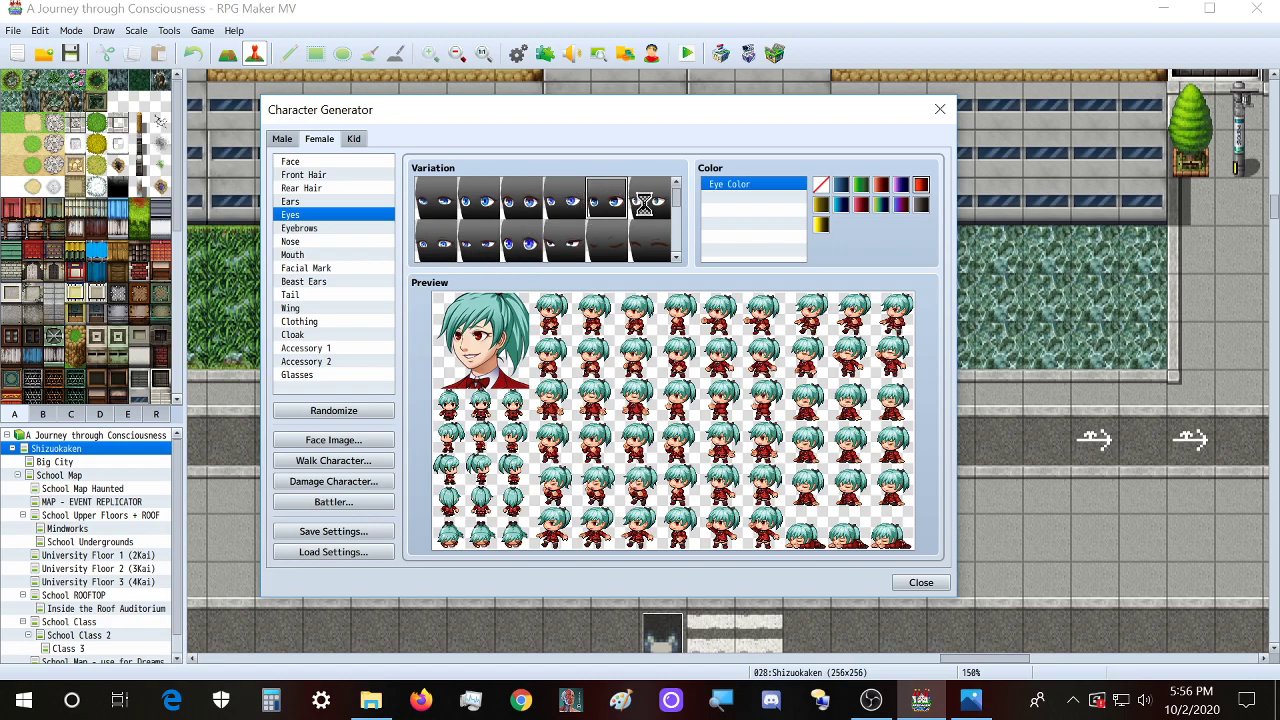
pyautogui.scroll(-1, 557, 250)
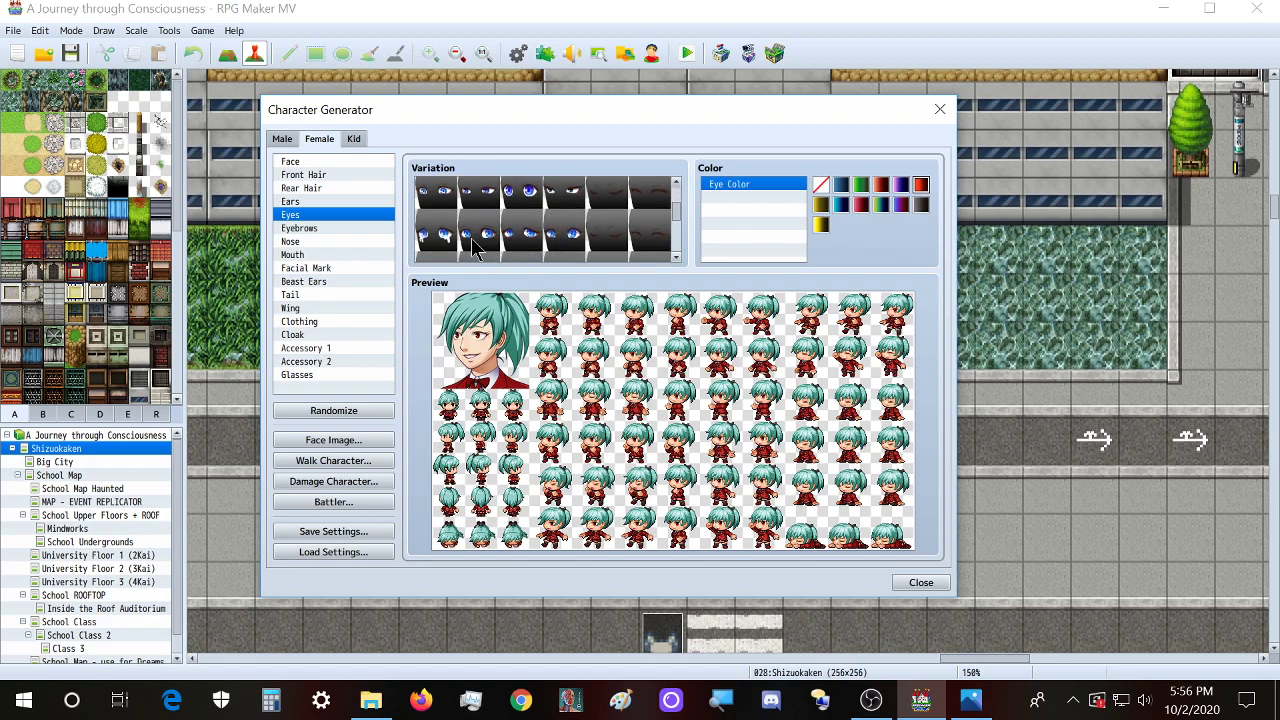
pyautogui.scroll(-1, 471, 238)
pyautogui.click(442, 228)
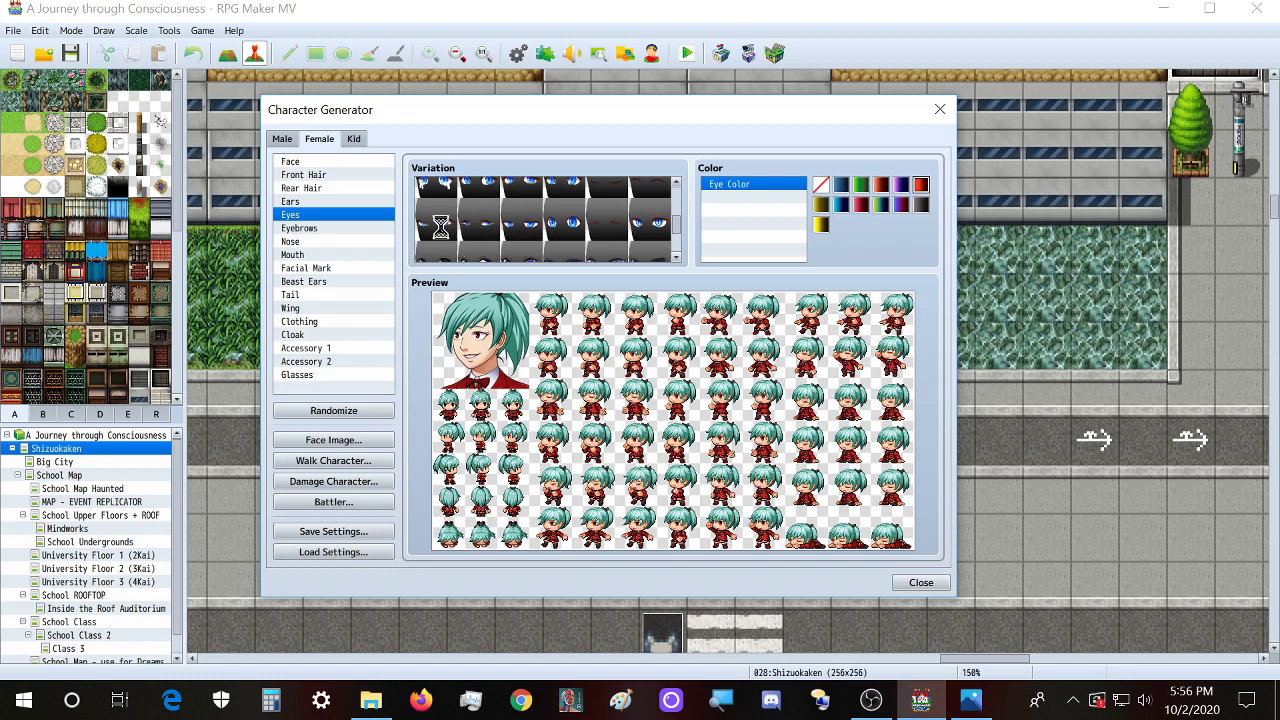
# Step: Import the bloodied face sheet, put the squinting smiling face in its second slot, and export over Xandaara_Miyumi3_bloodied.png
pyautogui.click(345, 440)
pyautogui.click(466, 247)
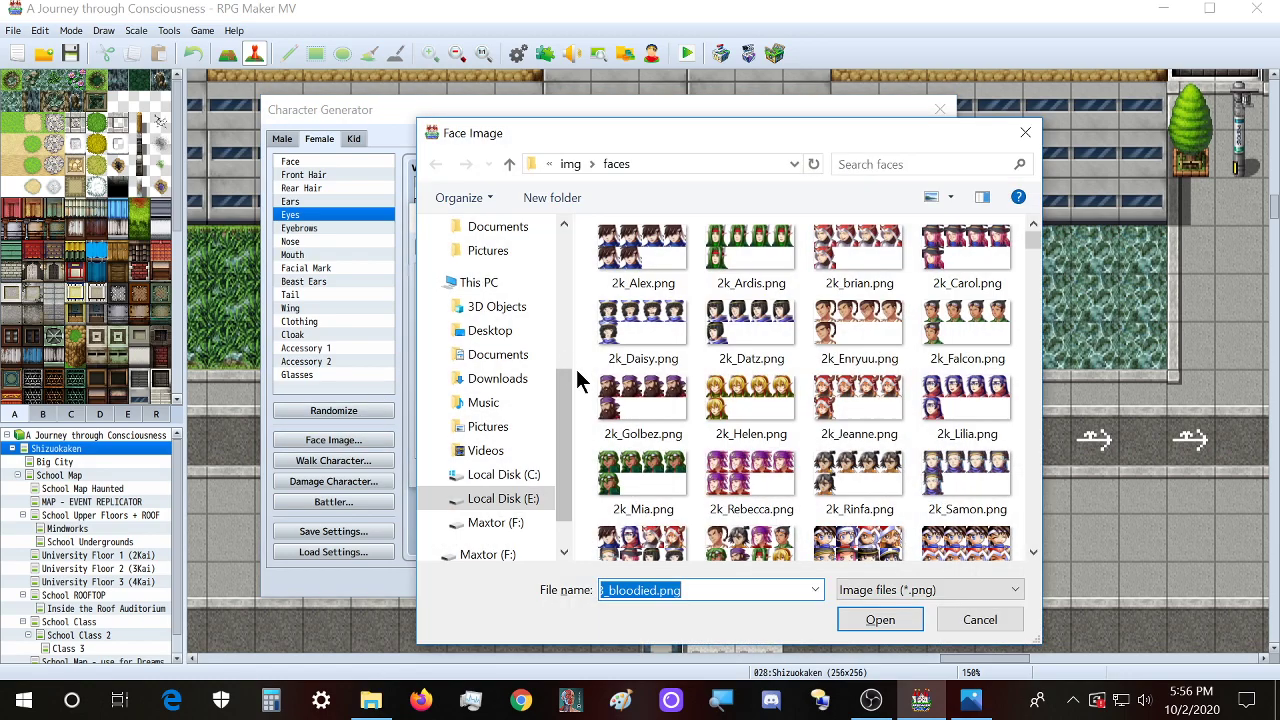
pyautogui.press('Escape')
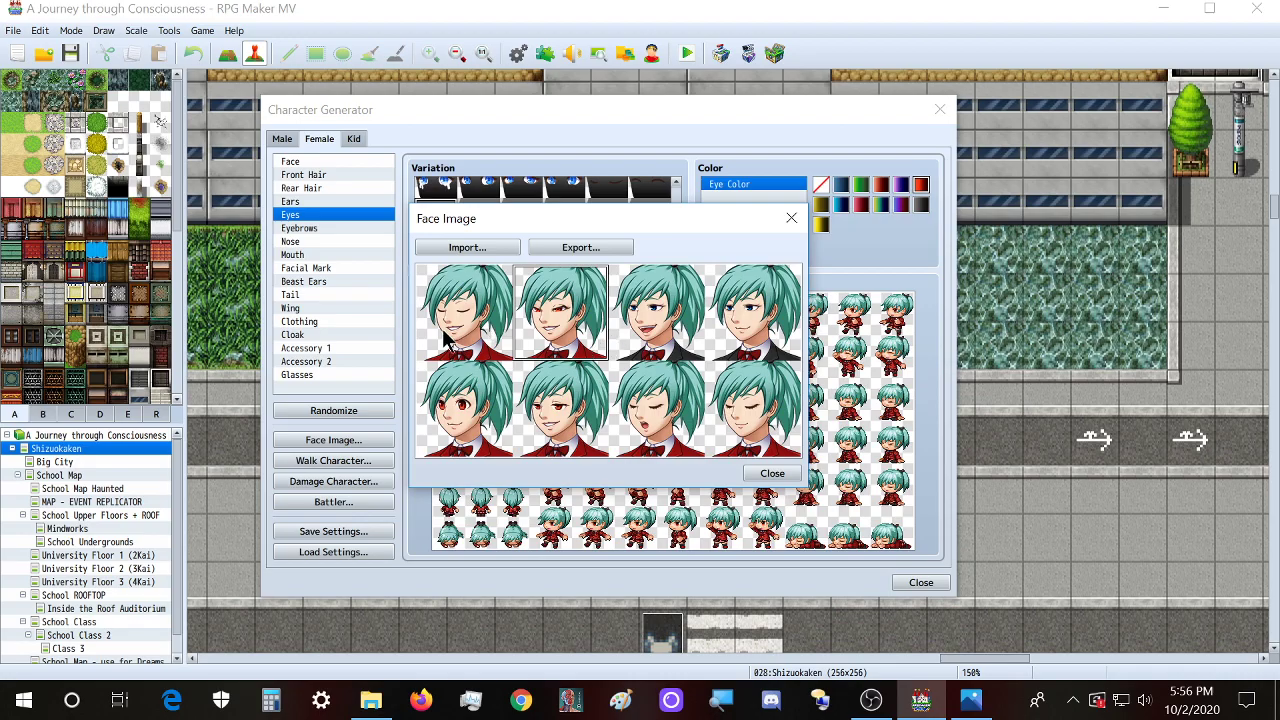
pyautogui.click(580, 247)
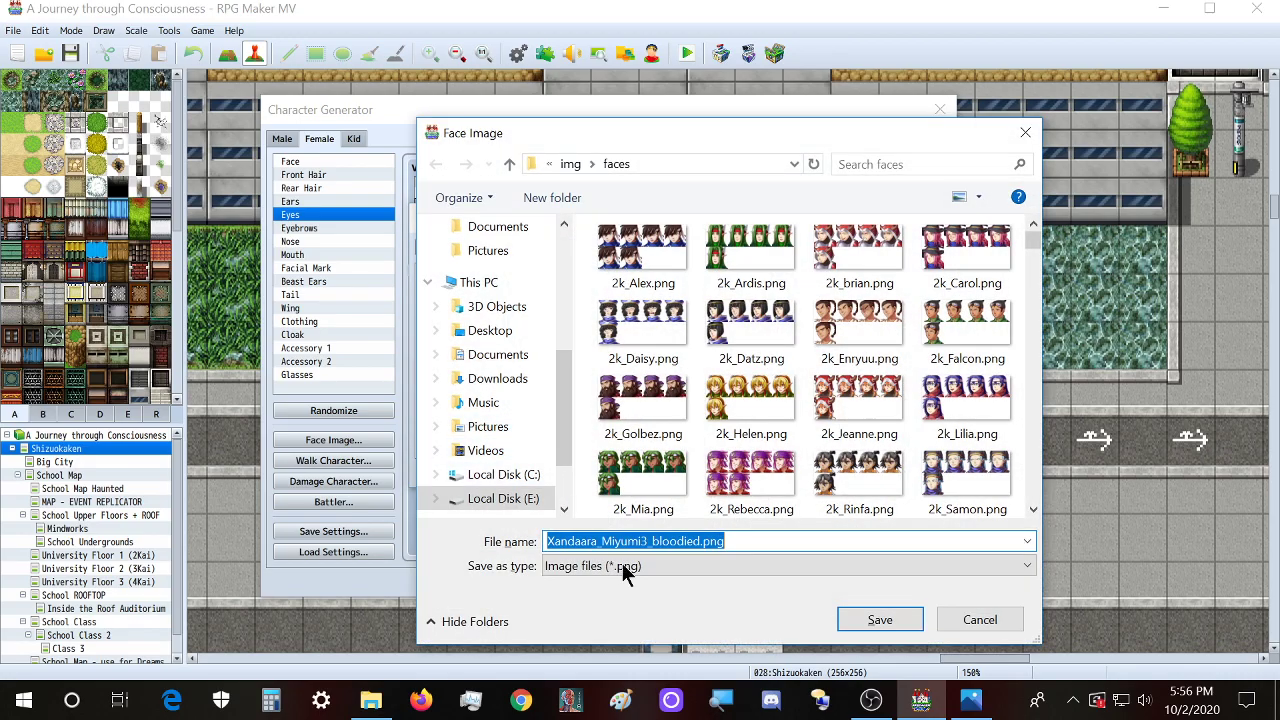
pyautogui.click(880, 620)
pyautogui.click(757, 354)
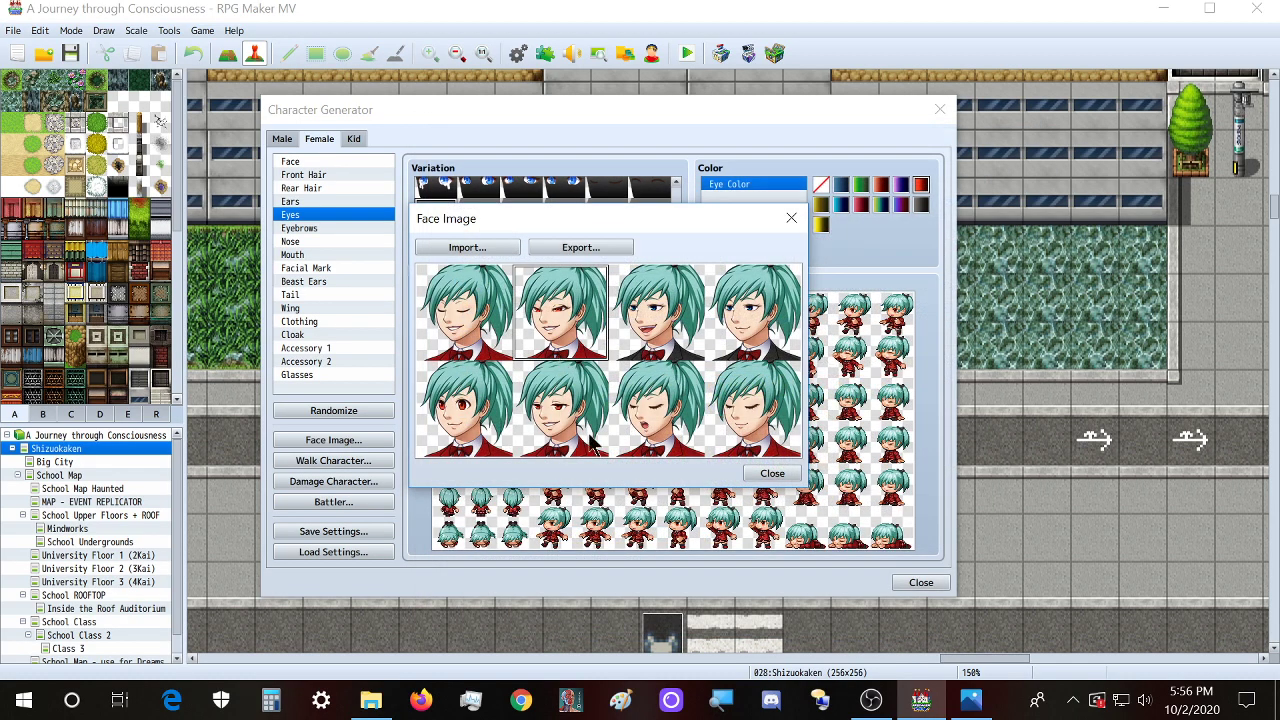
# Step: Reload Xandaara_Miyumi3_bloodied.png in the face image preview and examine which faces still need replacing
pyautogui.click(770, 480)
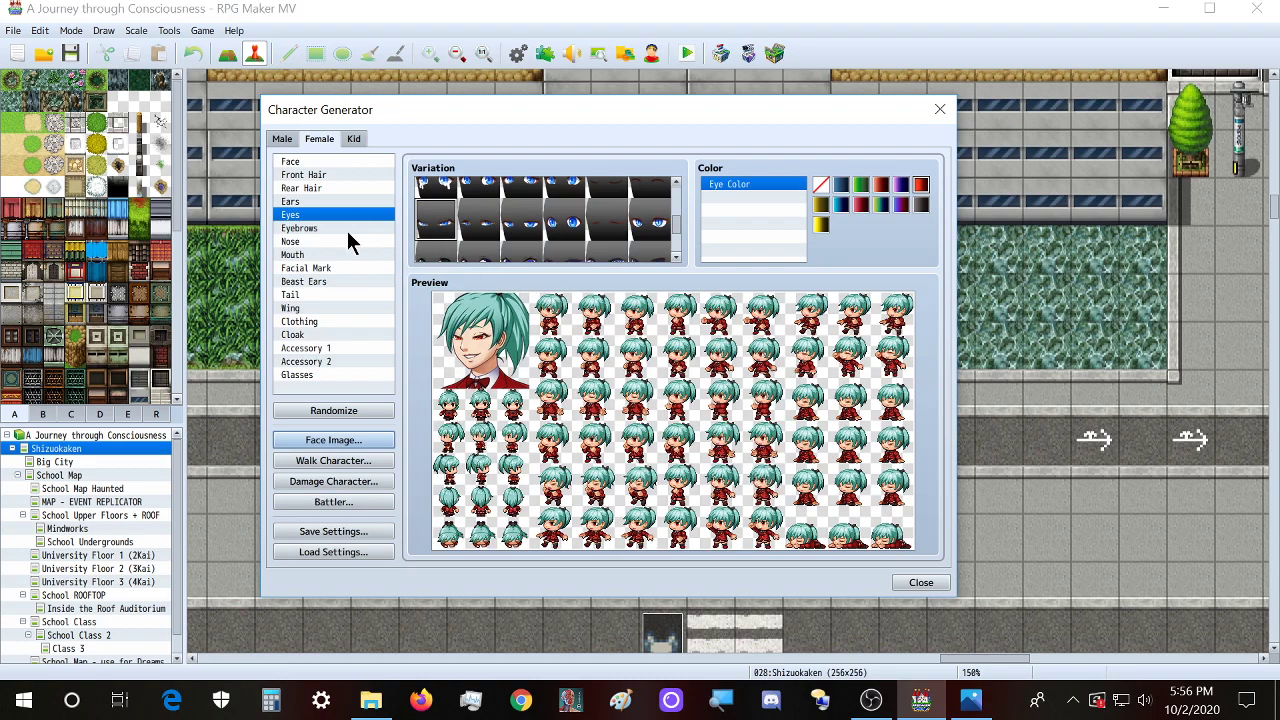
pyautogui.click(333, 440)
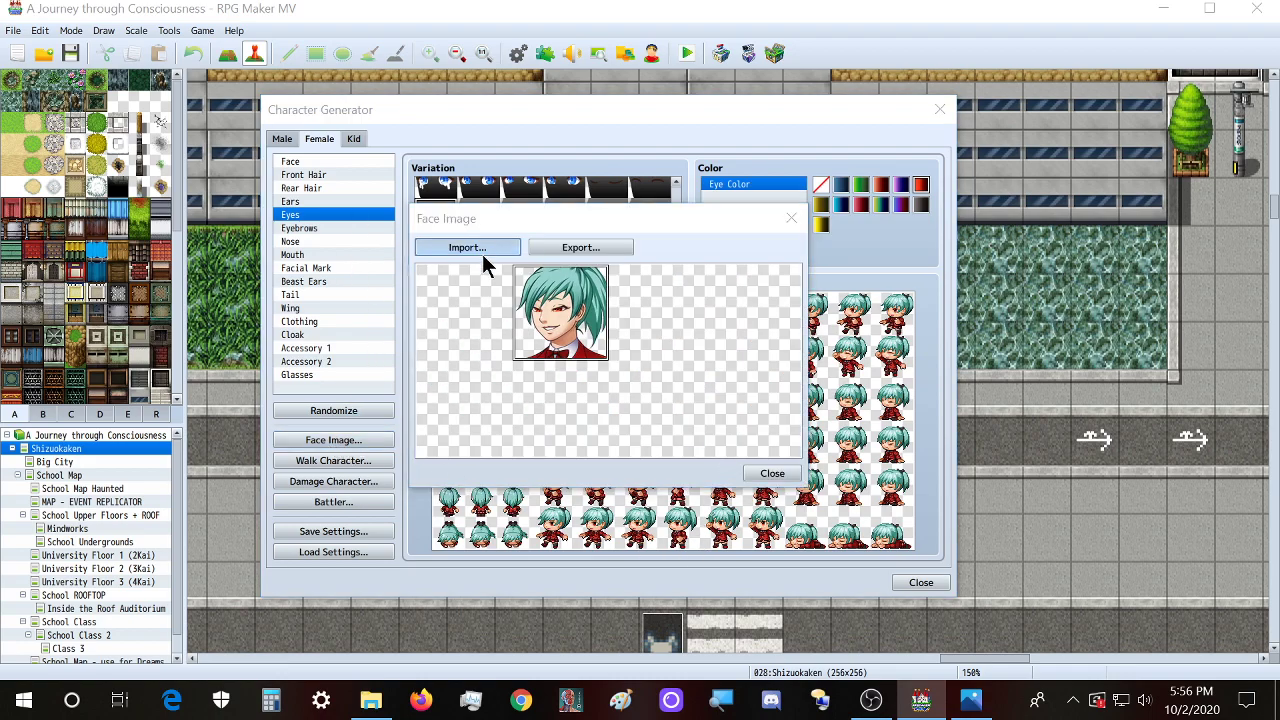
pyautogui.click(474, 247)
pyautogui.click(890, 617)
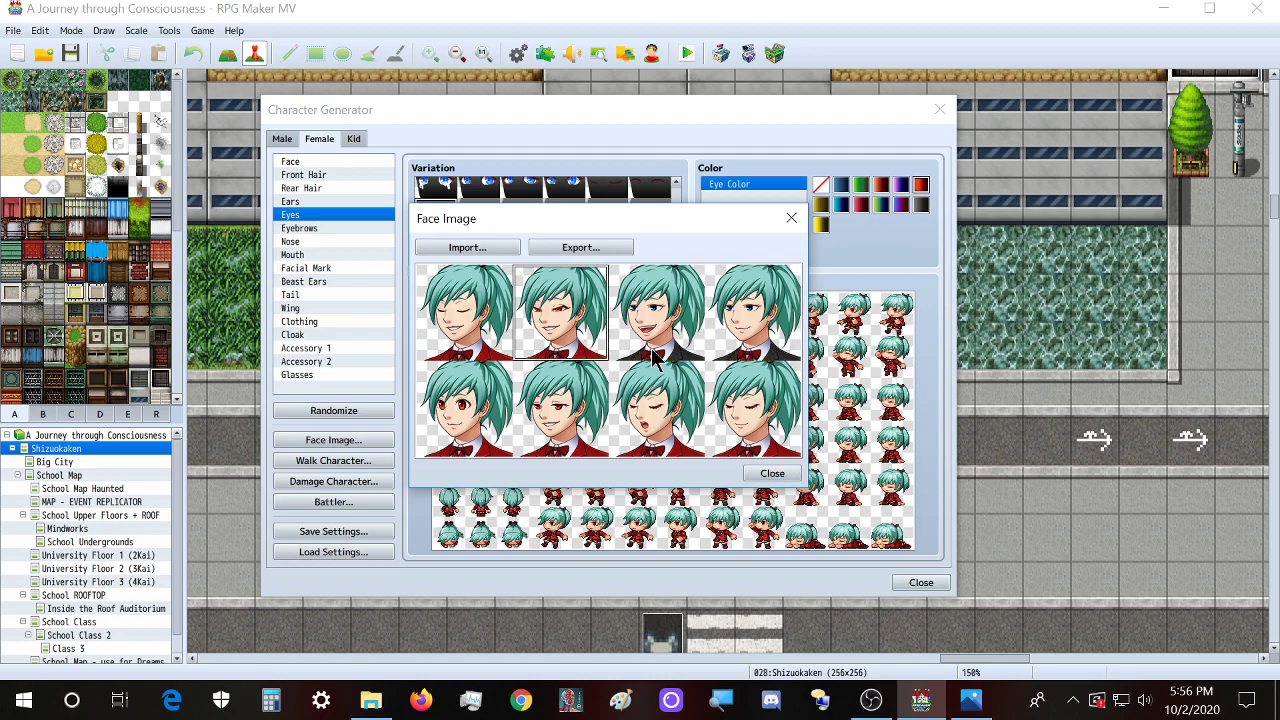
pyautogui.click(791, 218)
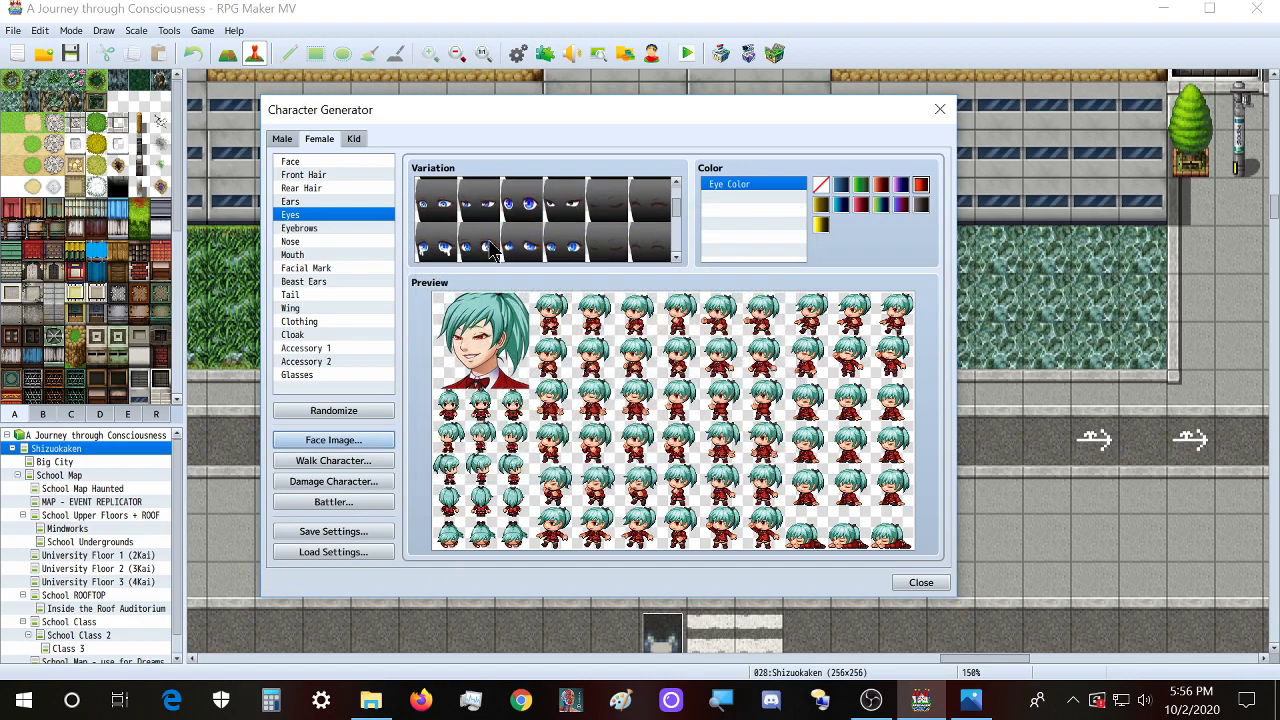
# Step: Switch to the eighth Eyes variation and preview the face in the third slot of the imported bloodied sheet
pyautogui.scroll(-1, 490, 250)
pyautogui.click(357, 444)
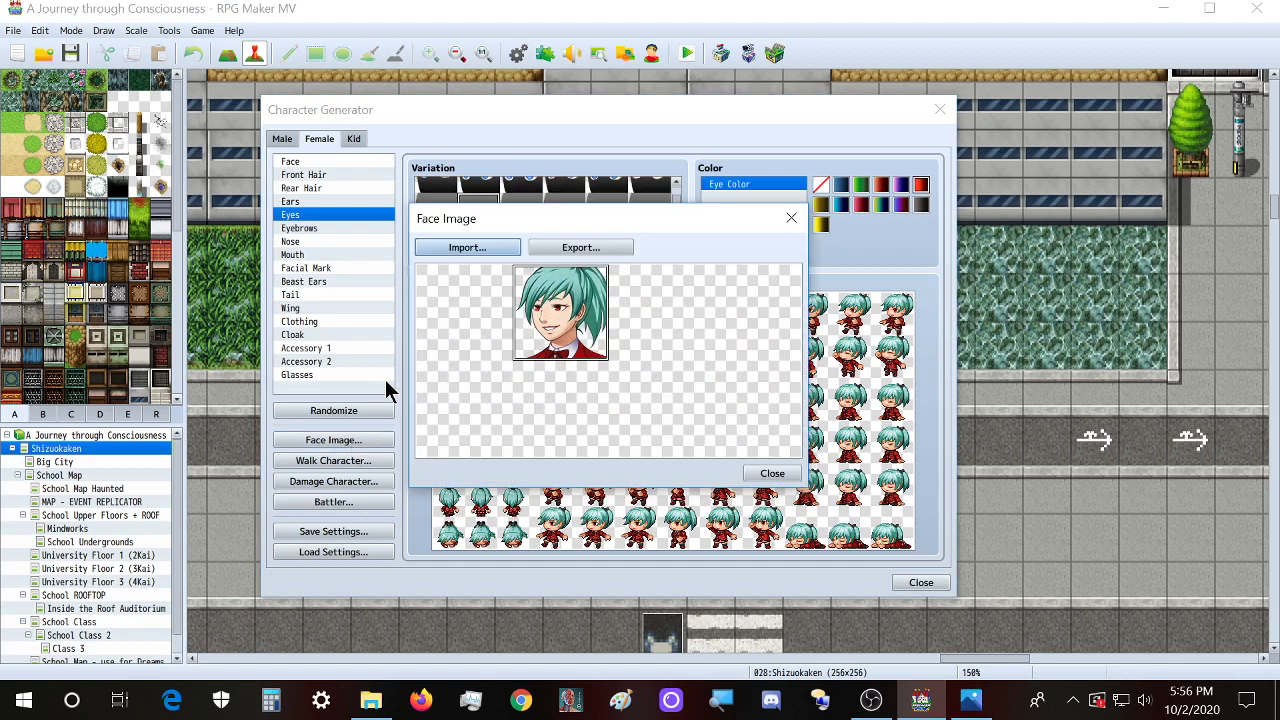
pyautogui.click(467, 247)
pyautogui.doubleClick(673, 385)
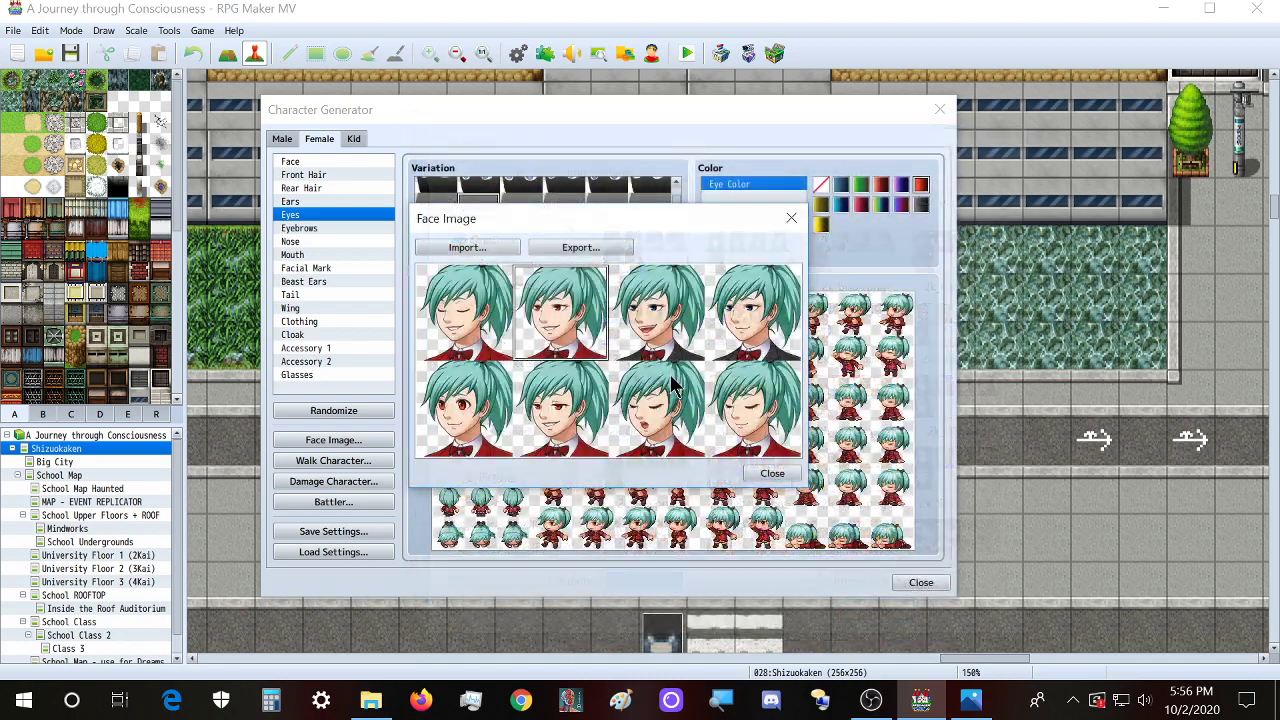
pyautogui.click(654, 356)
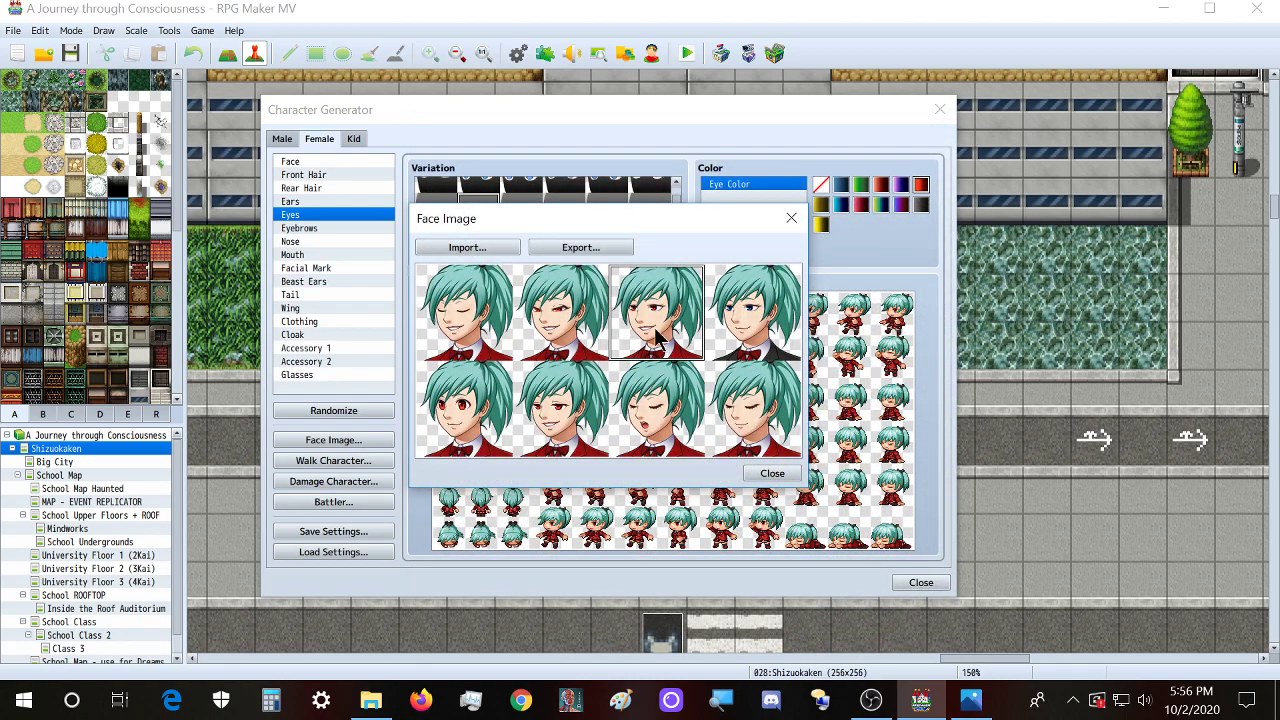
pyautogui.click(791, 218)
# Step: Try the fourth Mouth variation, settle on the open-mouthed sixth one, and import the bloodied face sheet again
pyautogui.click(317, 256)
pyautogui.click(563, 200)
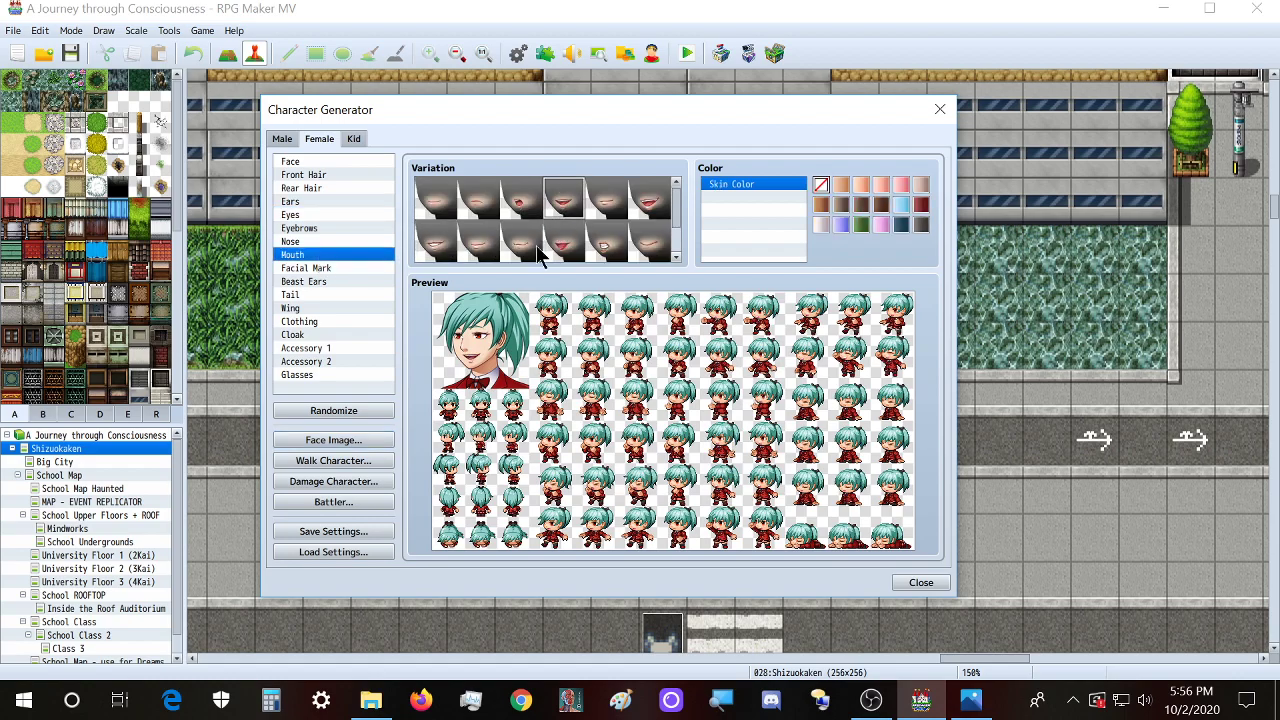
pyautogui.click(361, 438)
pyautogui.click(470, 252)
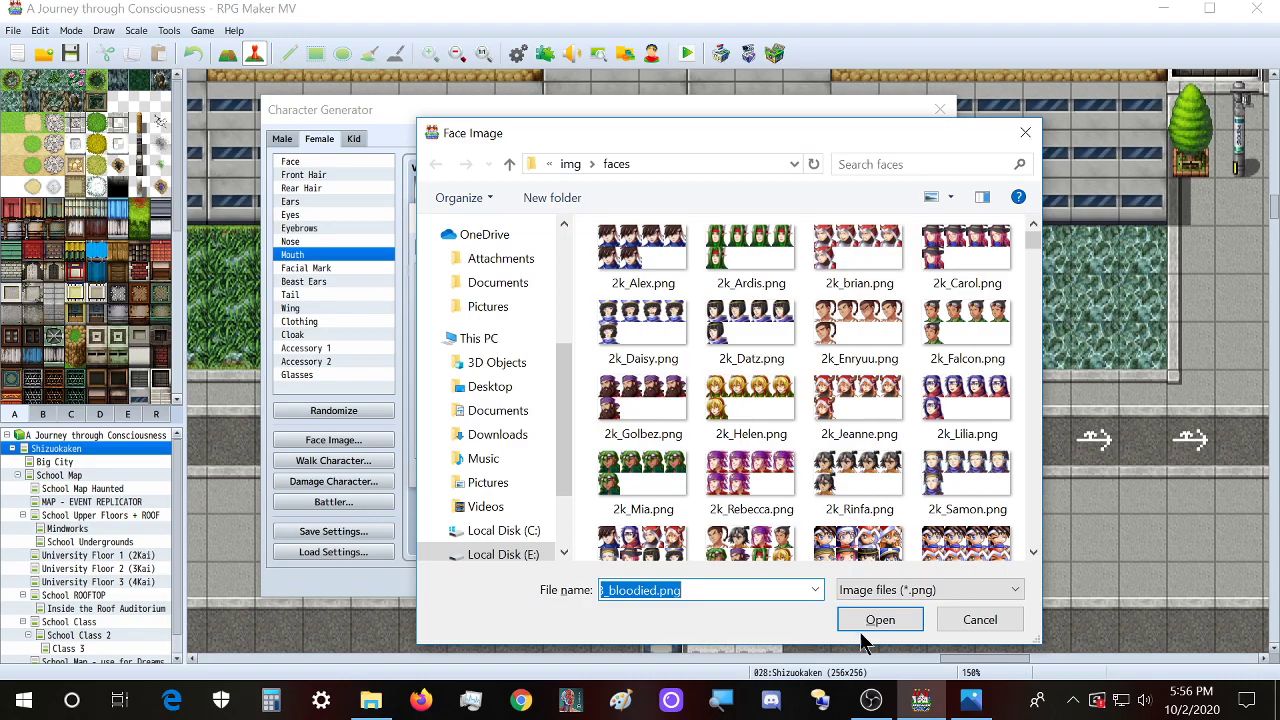
pyautogui.click(868, 621)
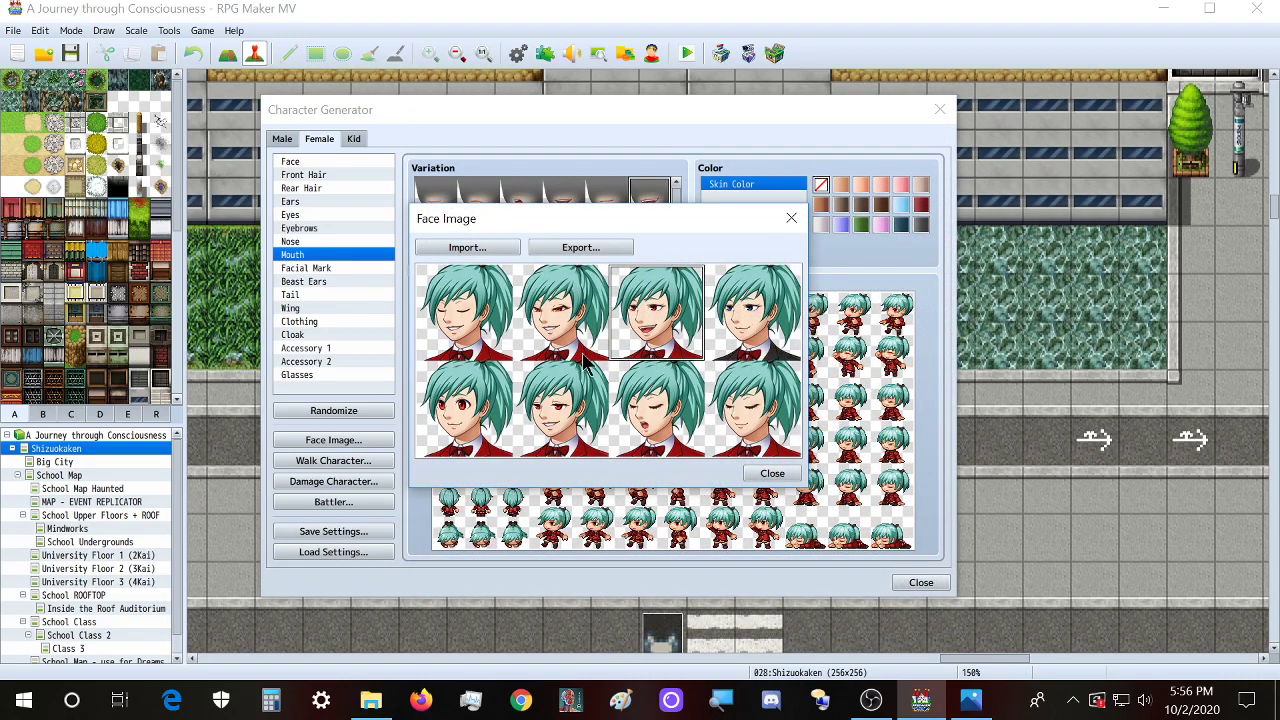
# Step: Export the sheet with the open-mouthed face in its third slot, replacing Xandaara_Miyumi3_bloodied.png
pyautogui.click(582, 248)
pyautogui.click(871, 619)
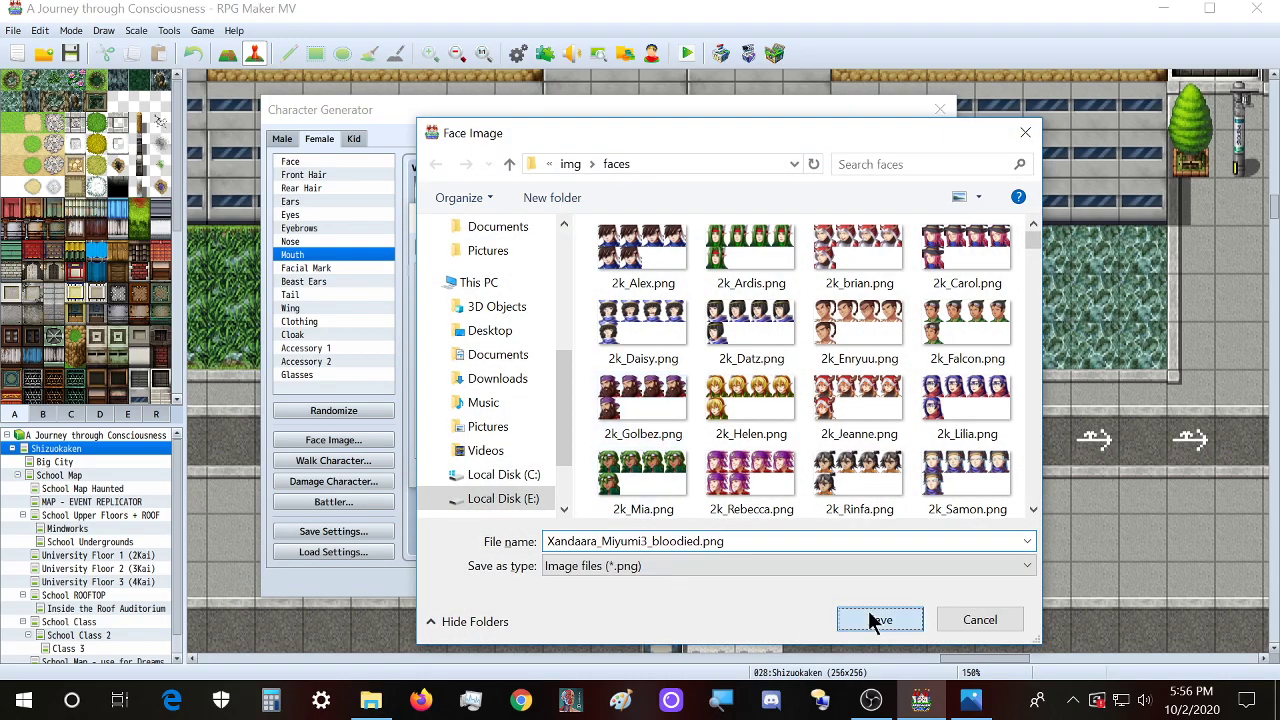
pyautogui.click(705, 351)
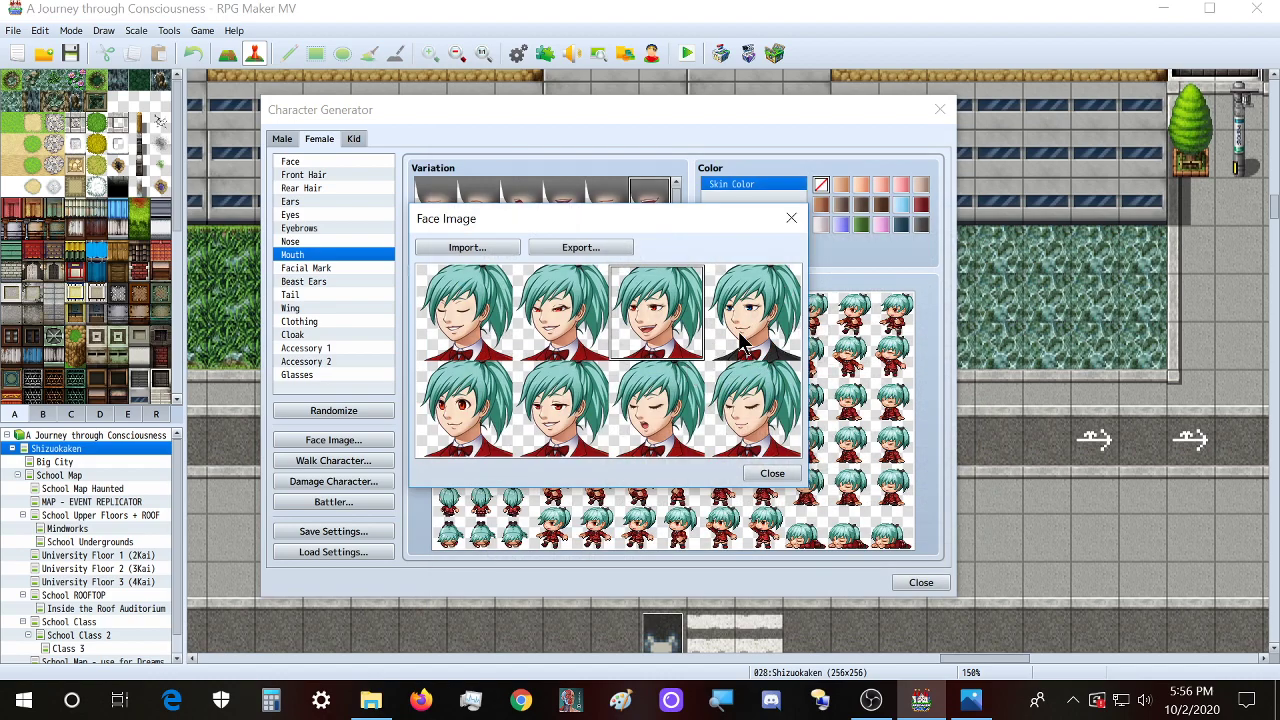
# Step: Try two narrowed Eyes variations from further down the list and go back to the eighth one
pyautogui.click(791, 218)
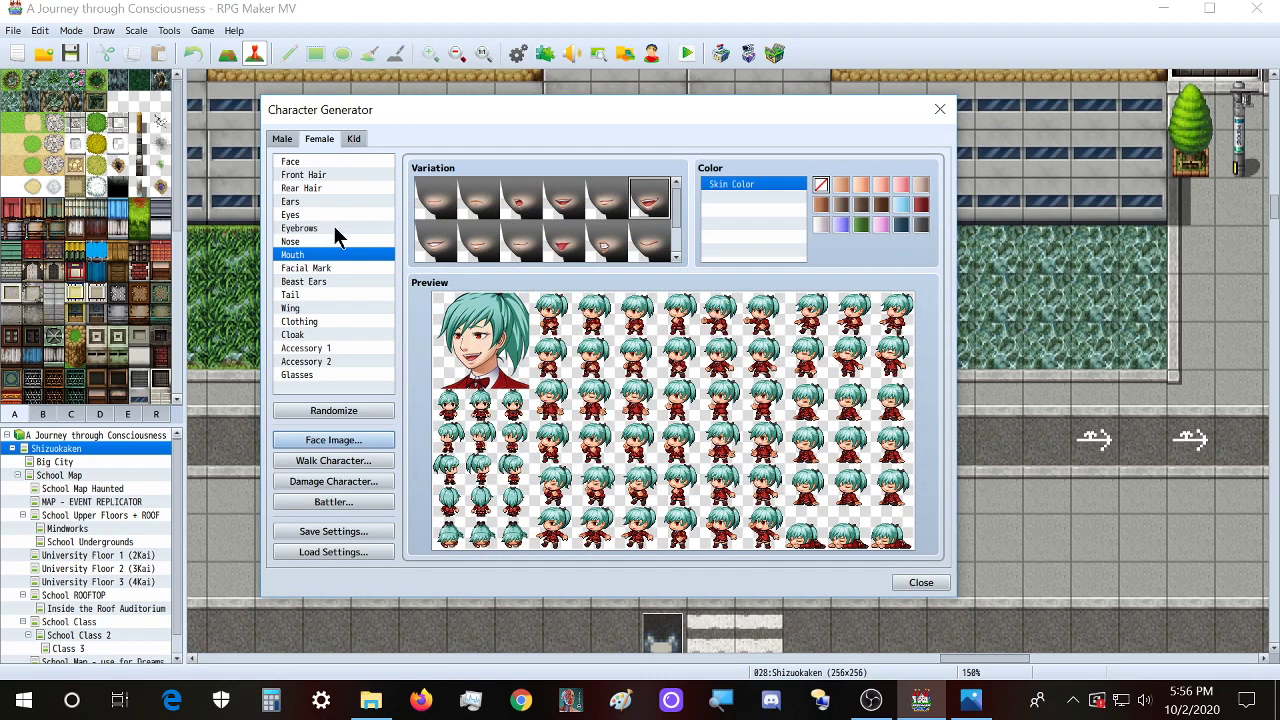
pyautogui.click(300, 215)
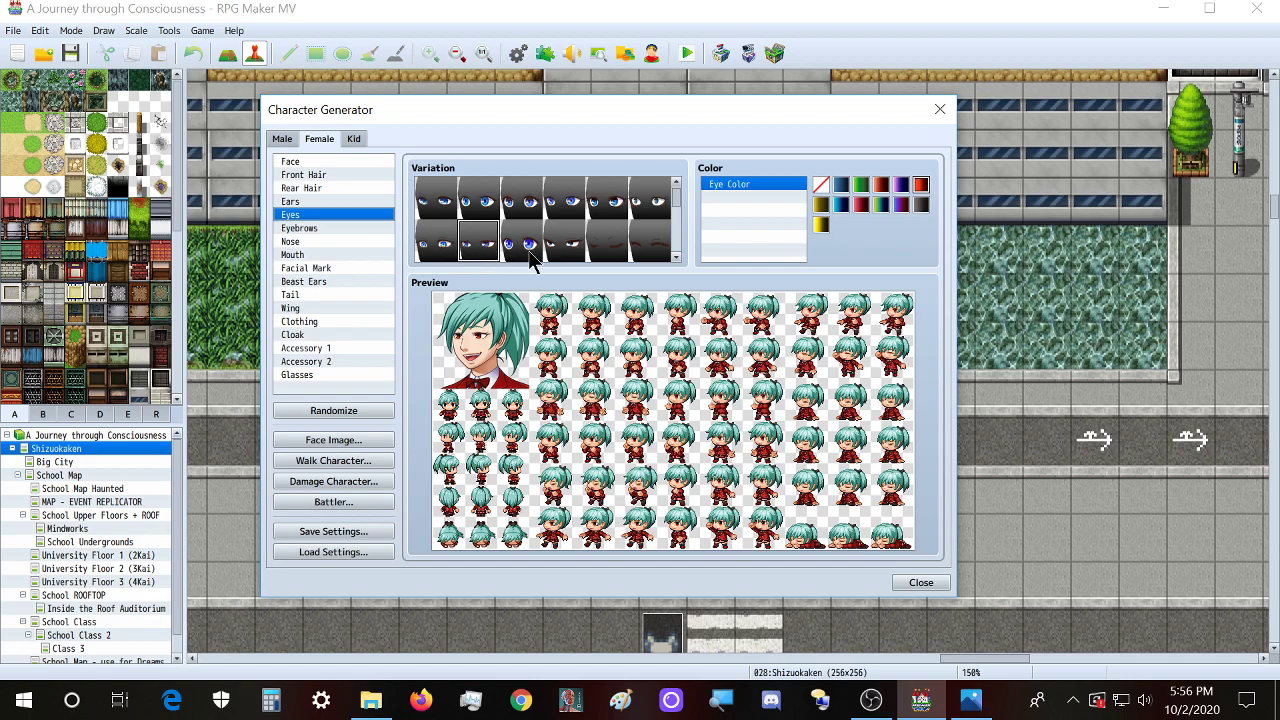
pyautogui.scroll(-4, 528, 250)
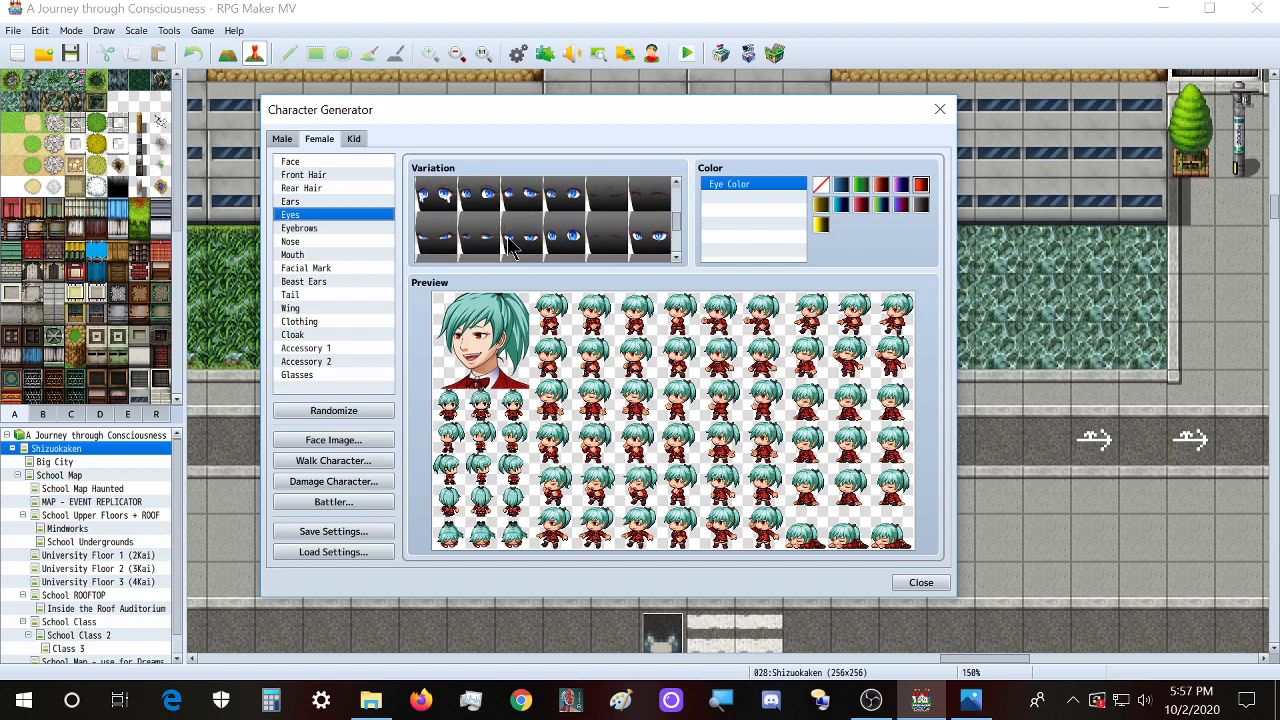
pyautogui.scroll(-1, 510, 247)
pyautogui.click(478, 220)
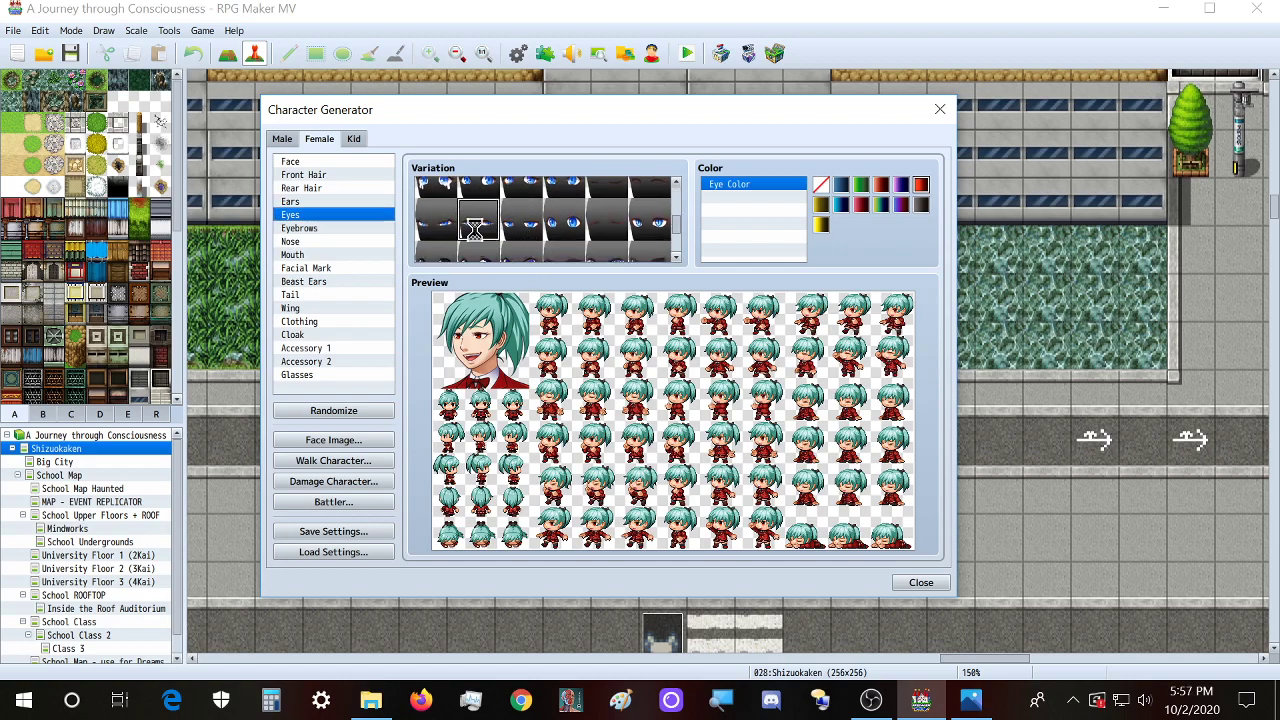
pyautogui.click(425, 225)
pyautogui.scroll(-1, 543, 250)
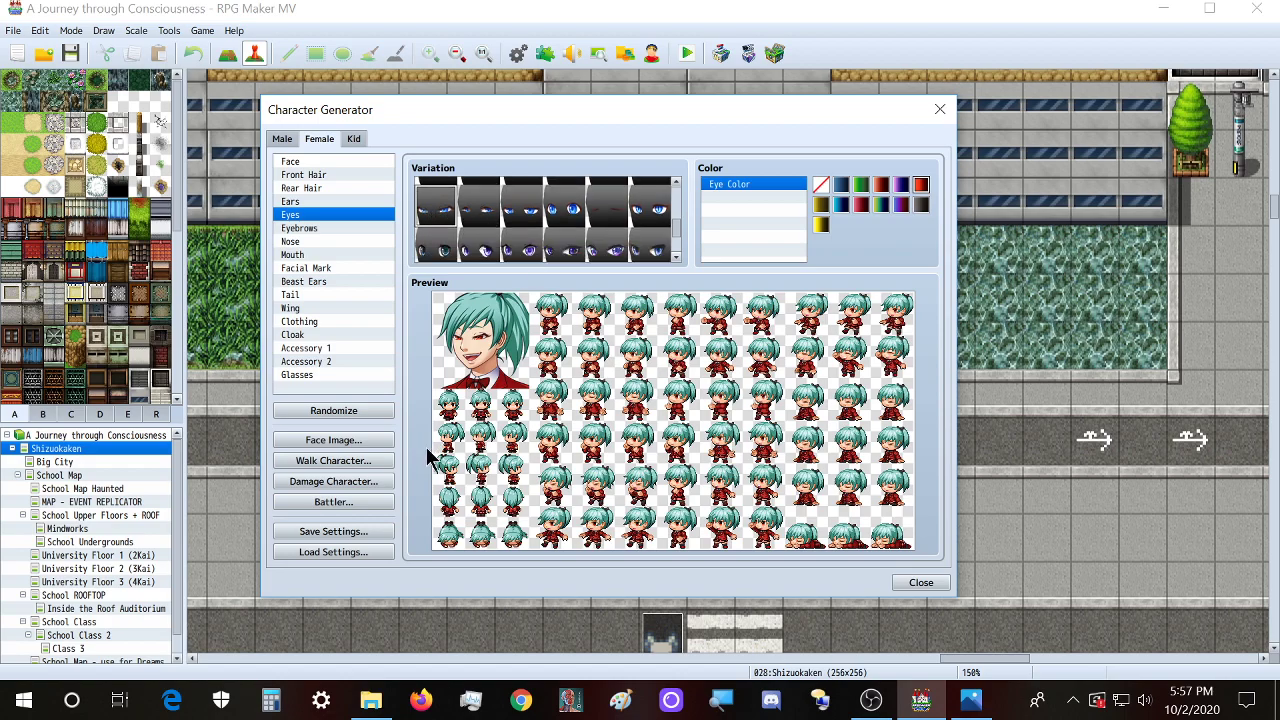
pyautogui.scroll(4, 543, 240)
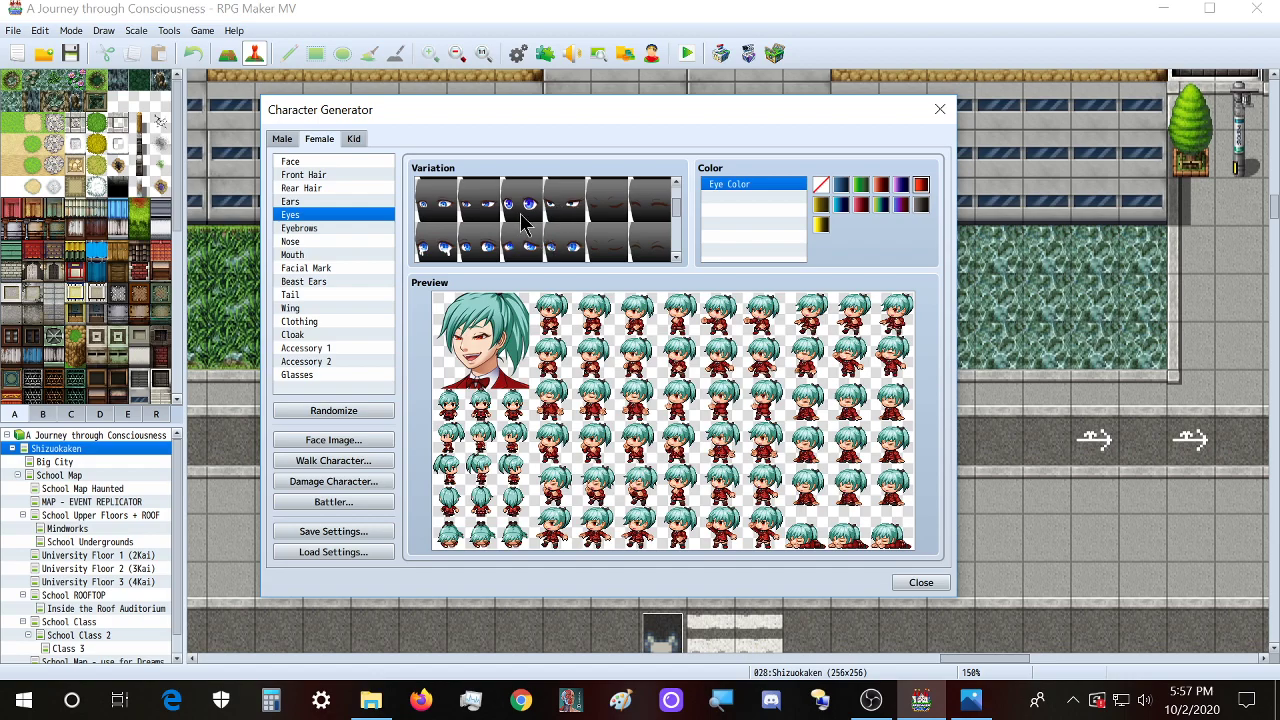
pyautogui.click(477, 212)
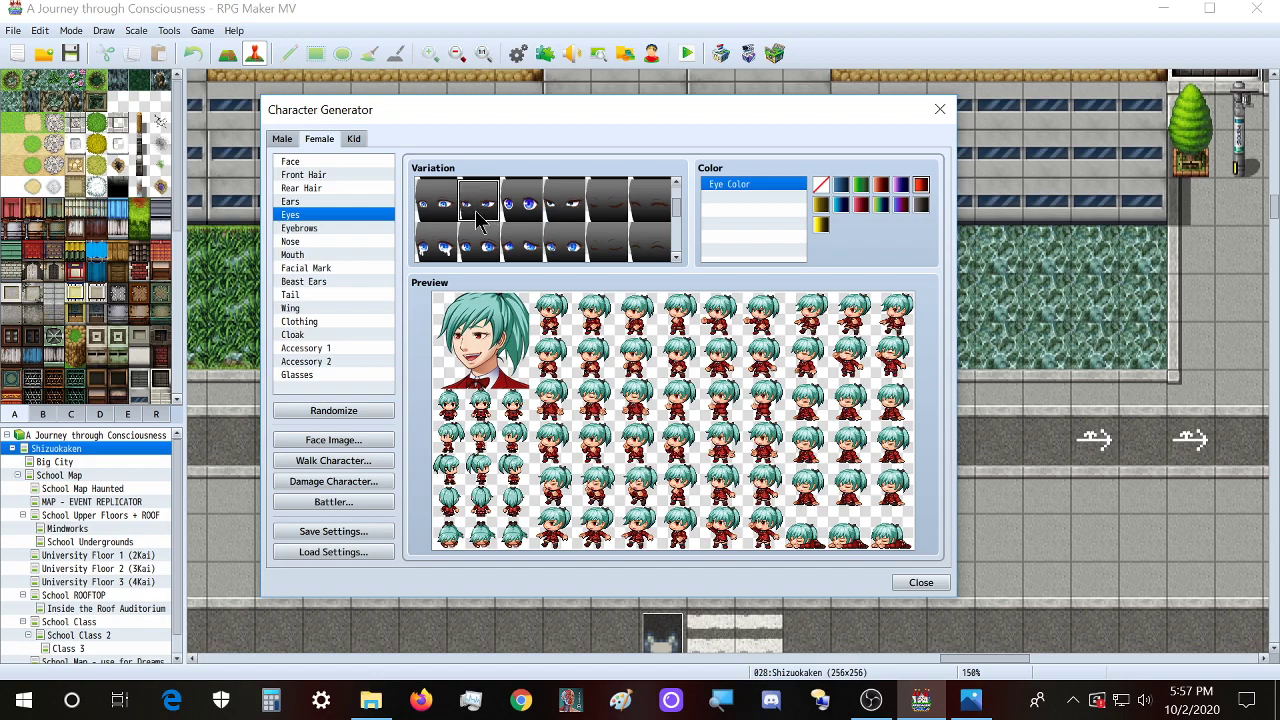
# Step: Import the bloodied face sheet into the face image preview and place the open-mouthed face in its fourth slot
pyautogui.click(362, 438)
pyautogui.click(462, 250)
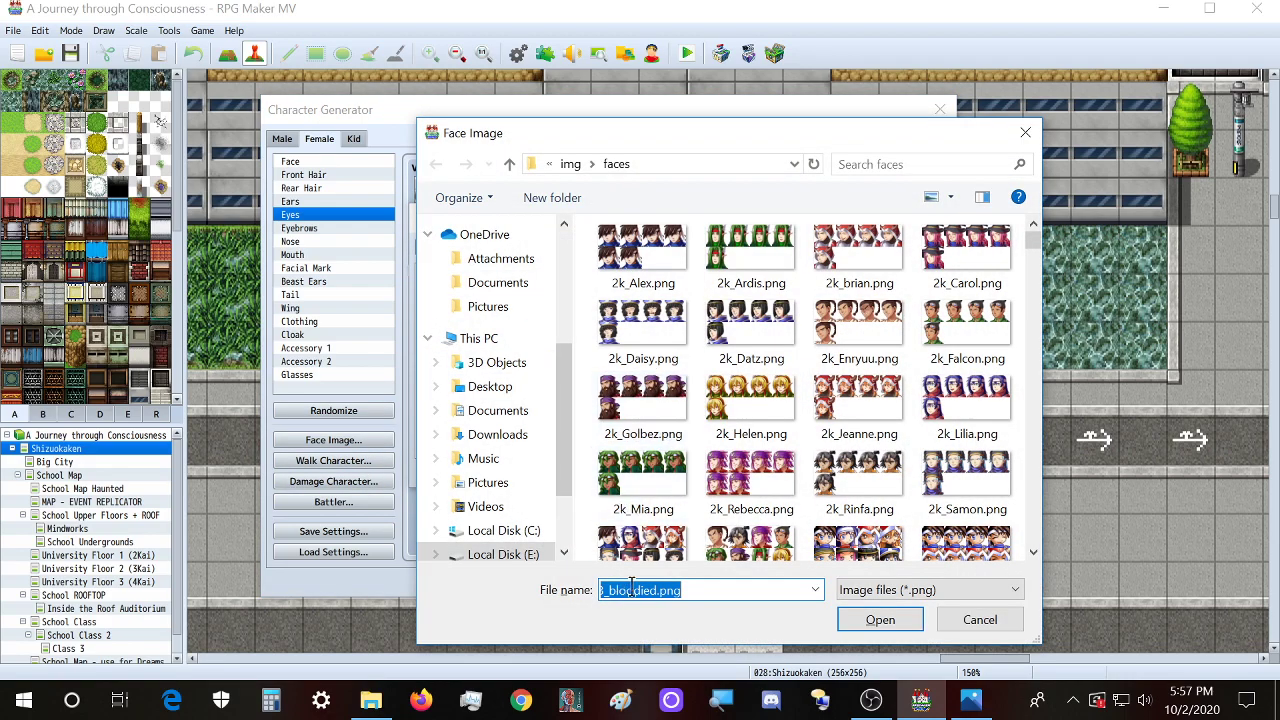
pyautogui.click(897, 621)
pyautogui.click(766, 340)
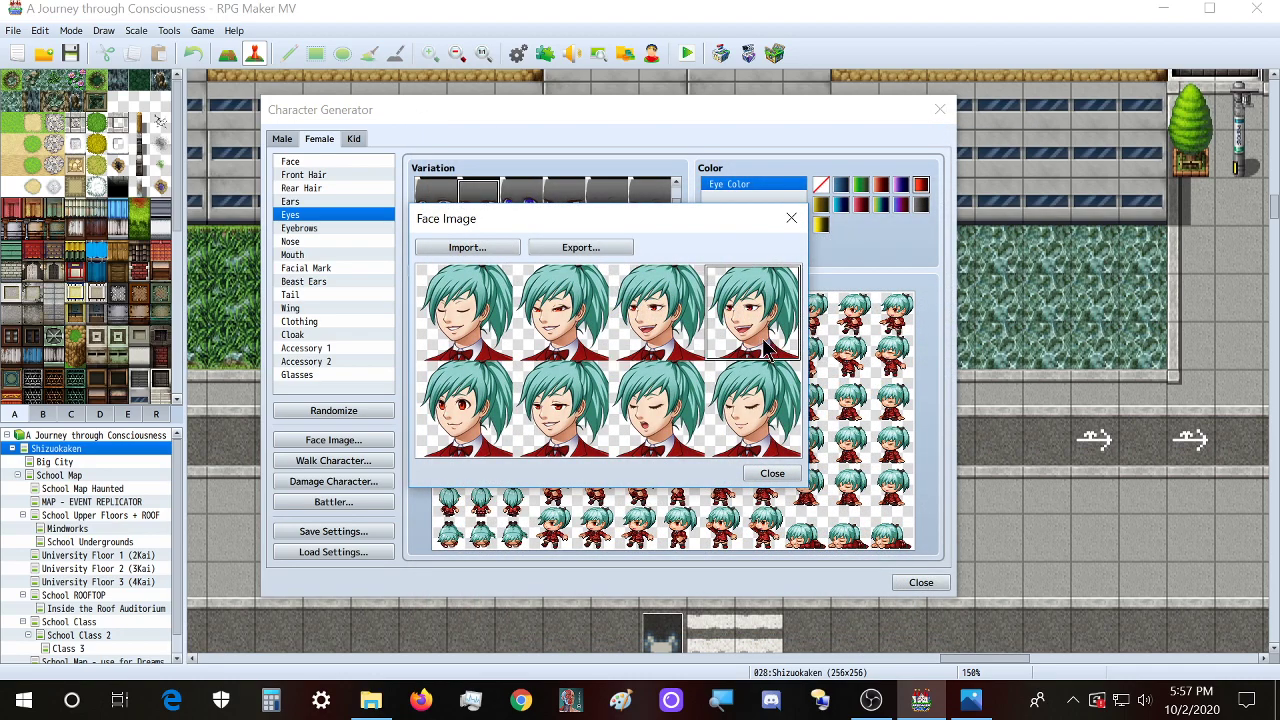
# Step: Switch to the ninth Mouth variation and import the bloodied face sheet again around the fourth-slot face
pyautogui.click(791, 219)
pyautogui.click(331, 256)
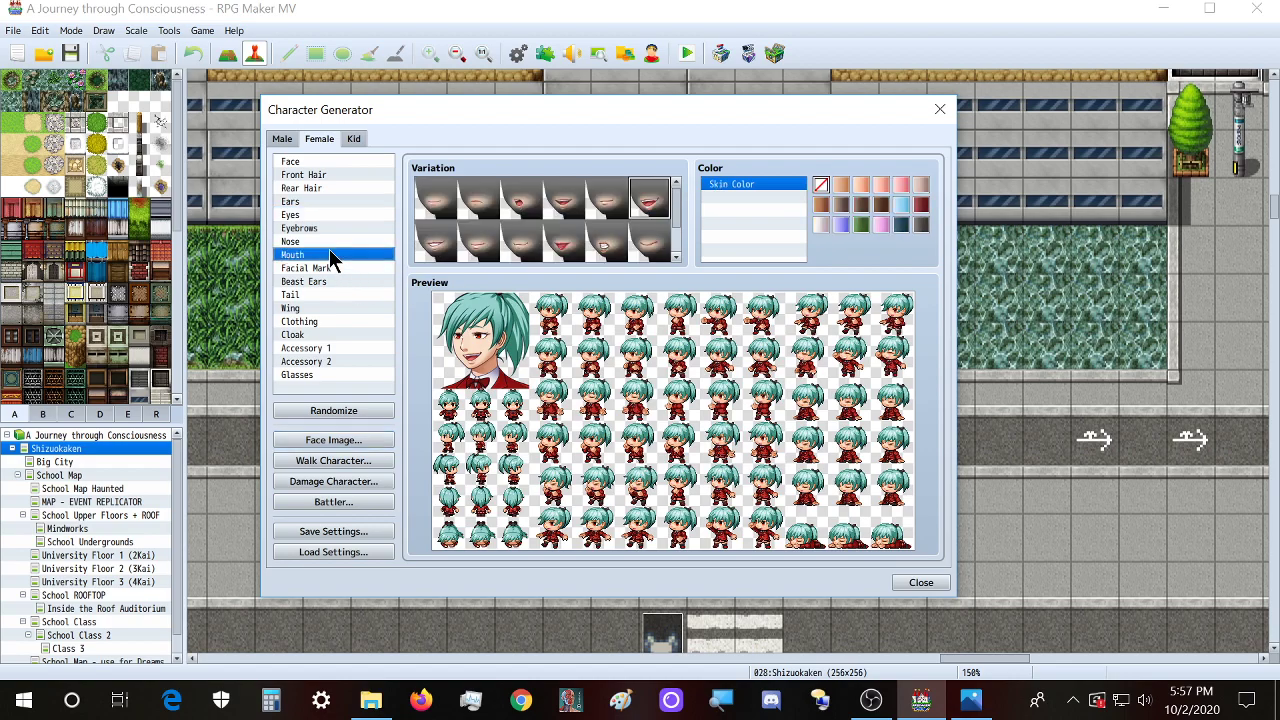
pyautogui.click(521, 244)
pyautogui.click(333, 440)
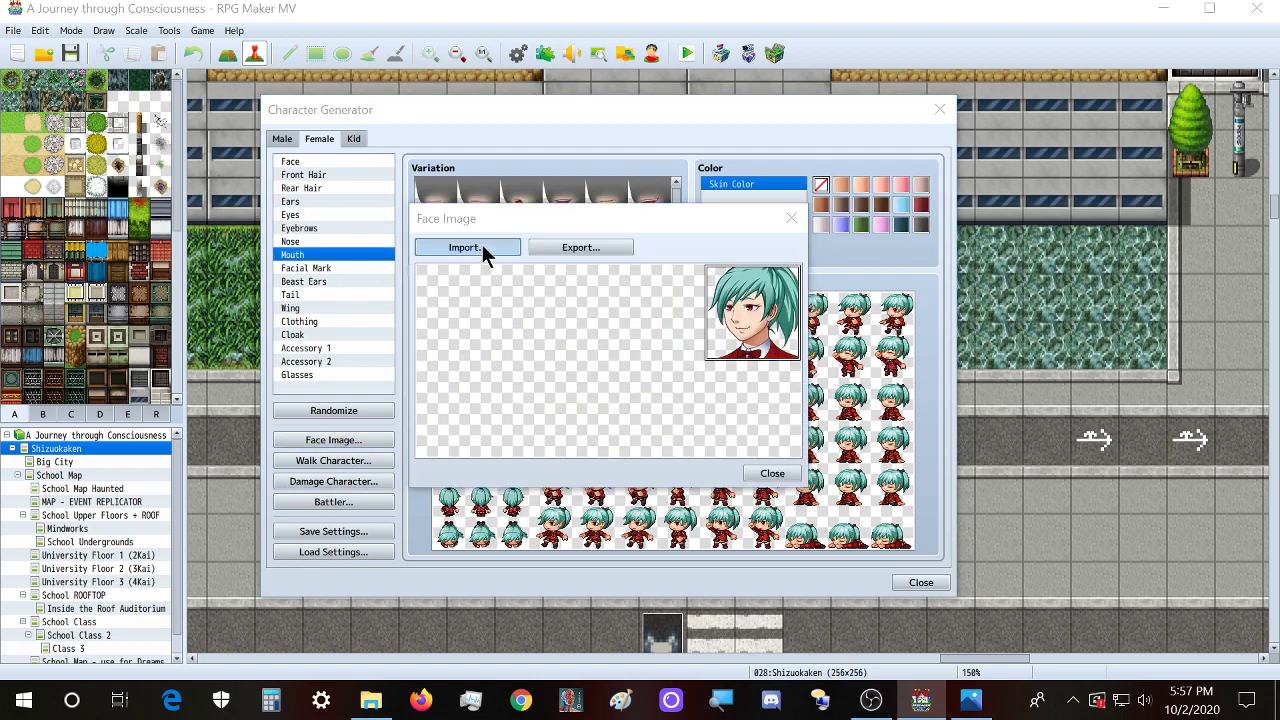
pyautogui.click(482, 247)
pyautogui.click(877, 697)
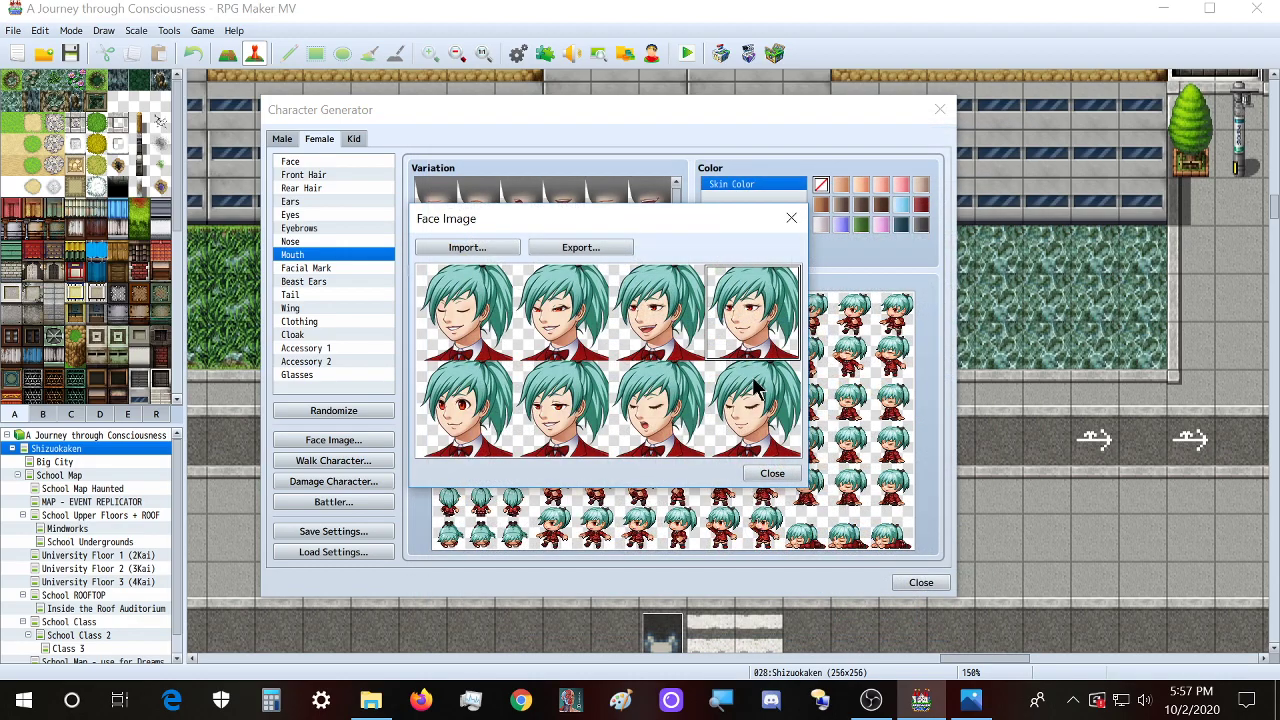
# Step: Export the sheet with the closed-mouth smile in its fourth slot, replacing Xandaara_Miyumi3_bloodied.png
pyautogui.click(585, 248)
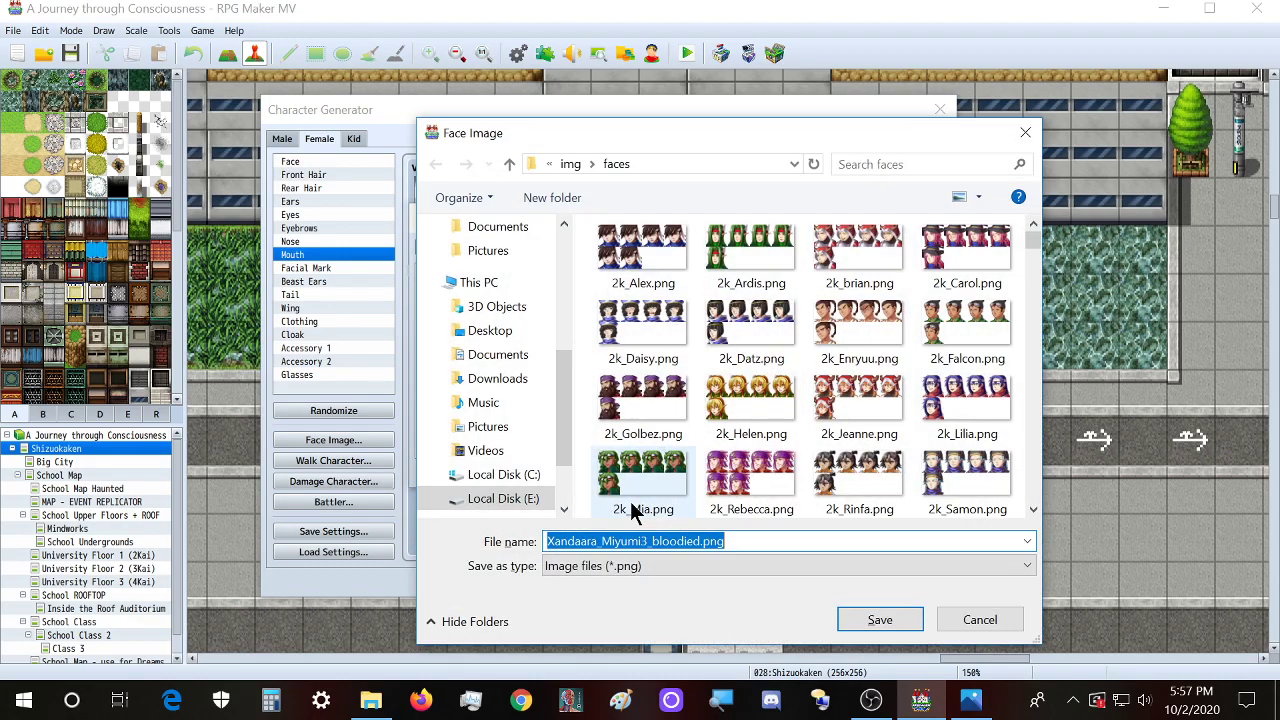
pyautogui.click(880, 612)
pyautogui.click(672, 352)
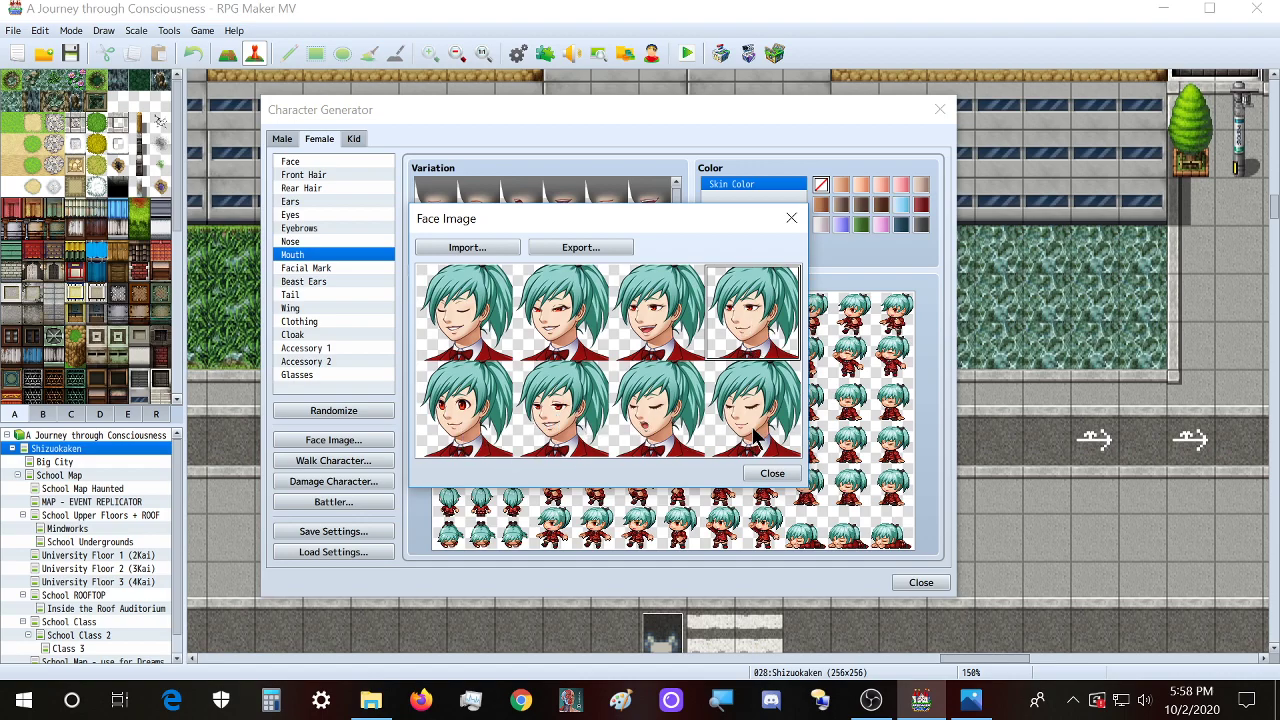
# Step: Reload the exported bloodied face sheet in the face image preview and examine all eight expressions
pyautogui.click(772, 474)
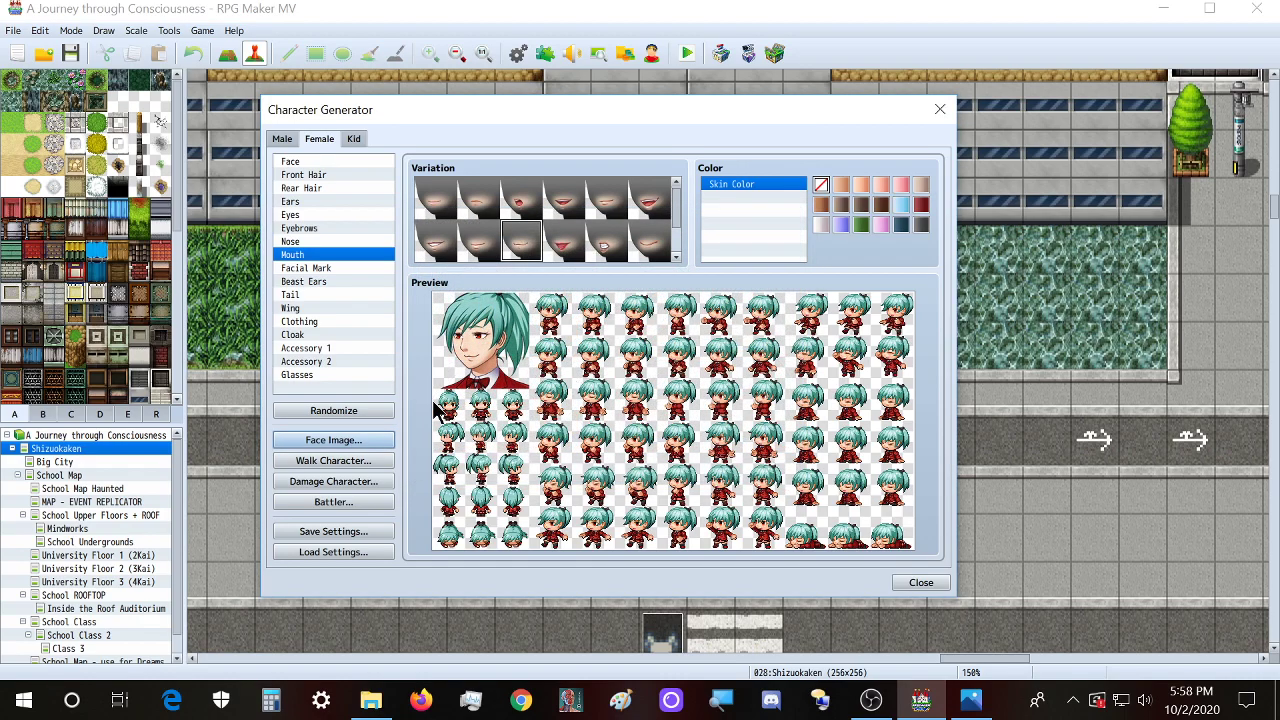
pyautogui.click(385, 440)
pyautogui.click(467, 250)
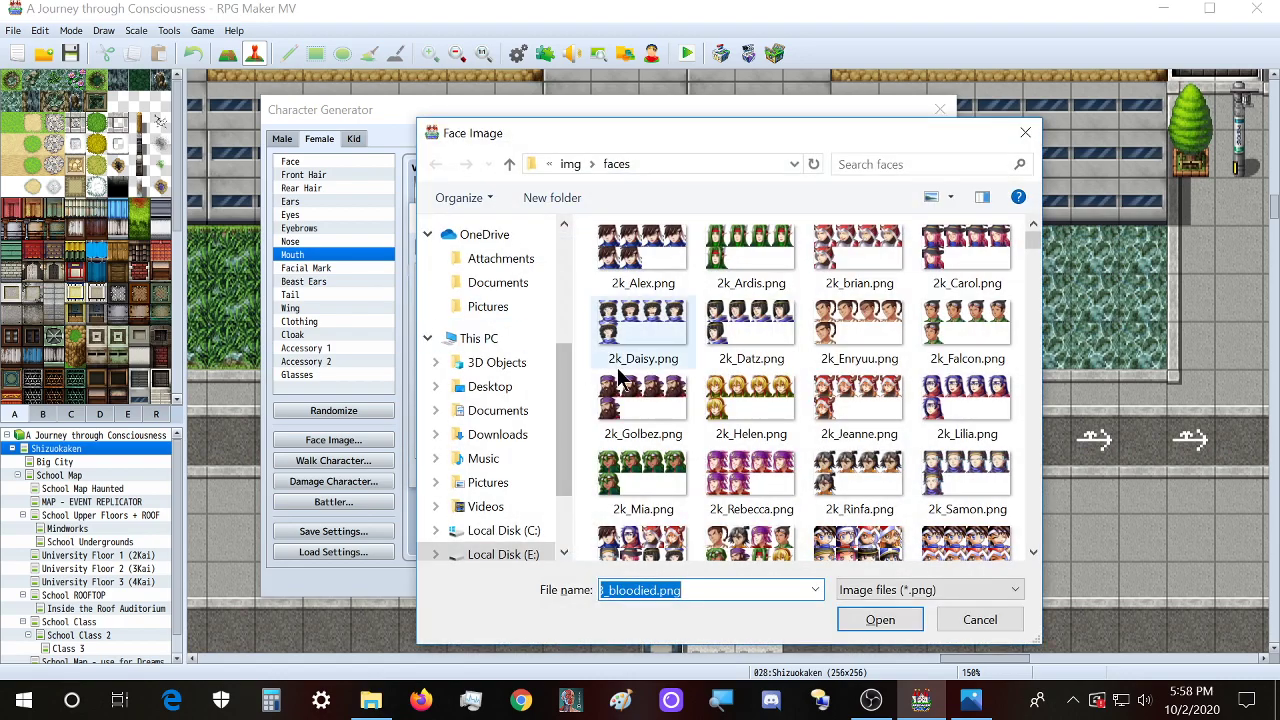
pyautogui.click(878, 617)
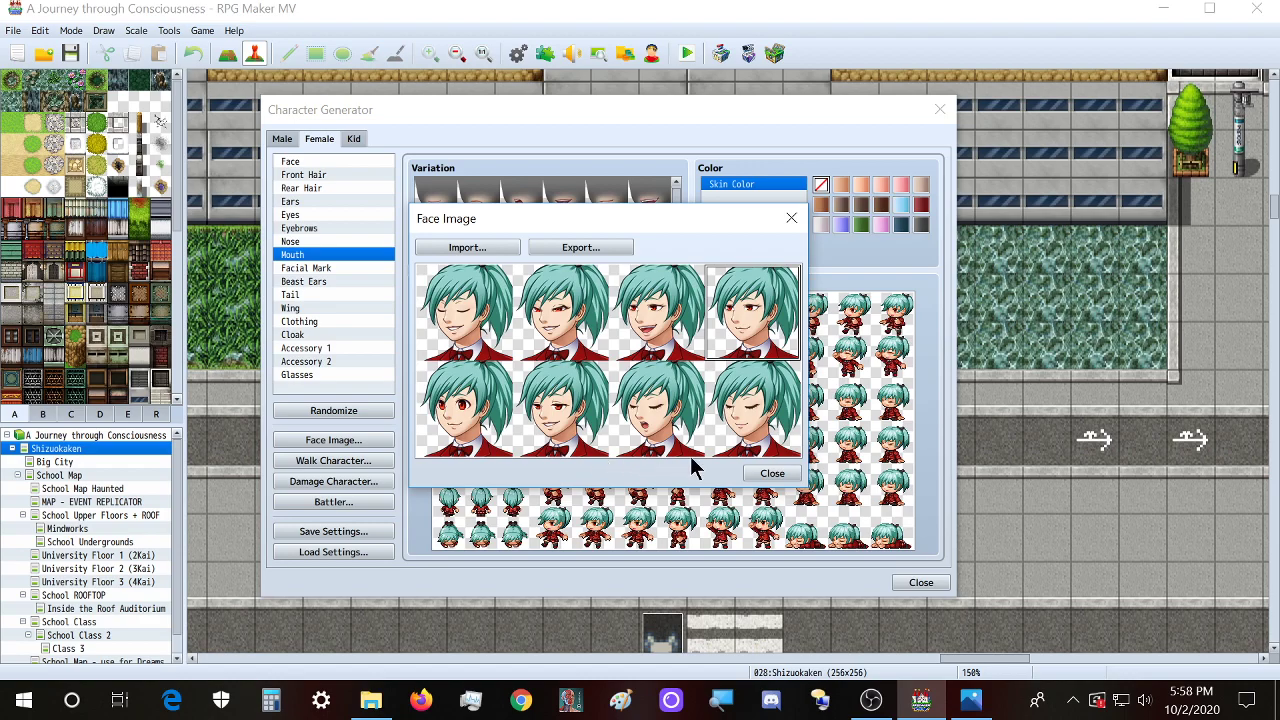
pyautogui.click(788, 475)
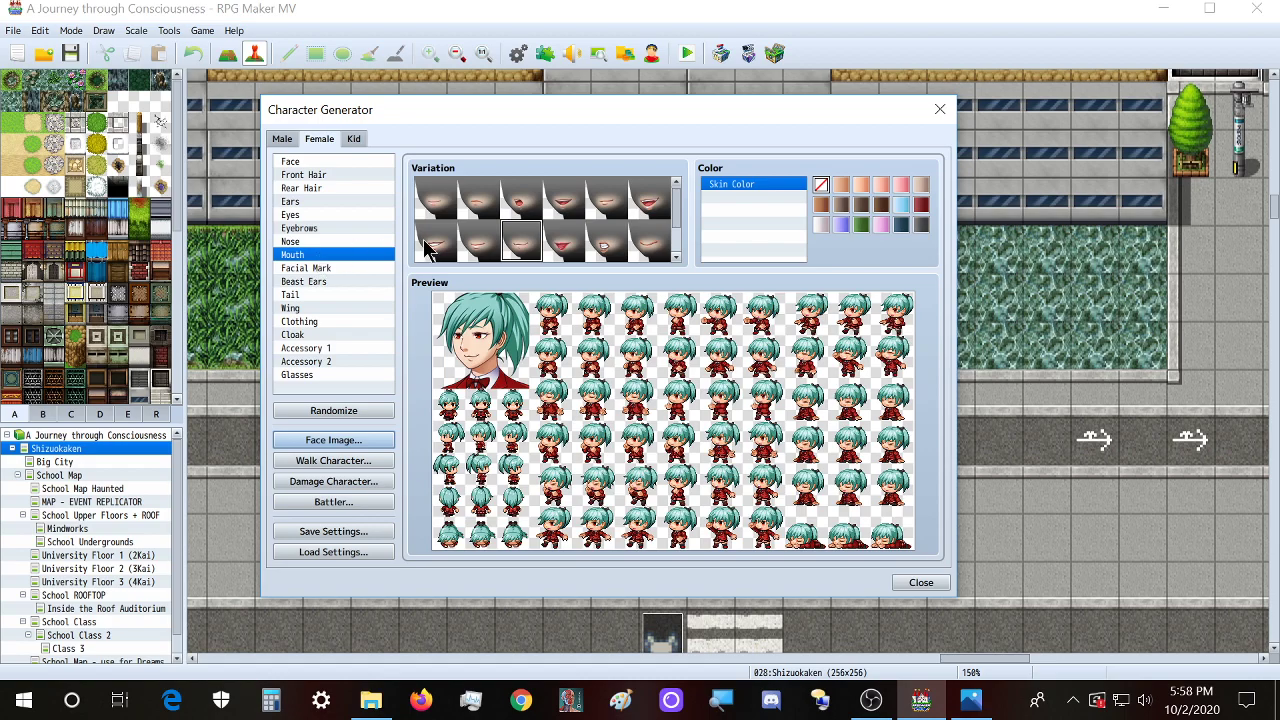
# Step: Choose the first Eyes variation and the frowning second Mouth variation, and import the bloodied face sheet again
pyautogui.click(305, 202)
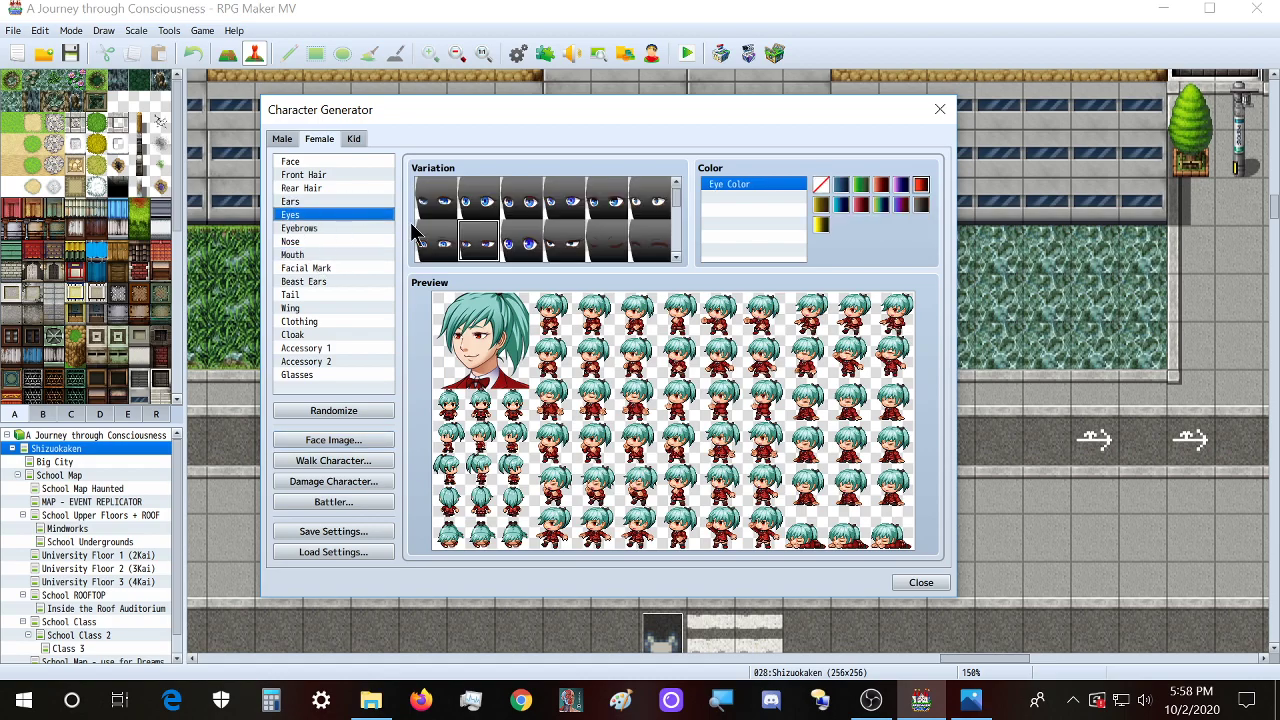
pyautogui.click(300, 215)
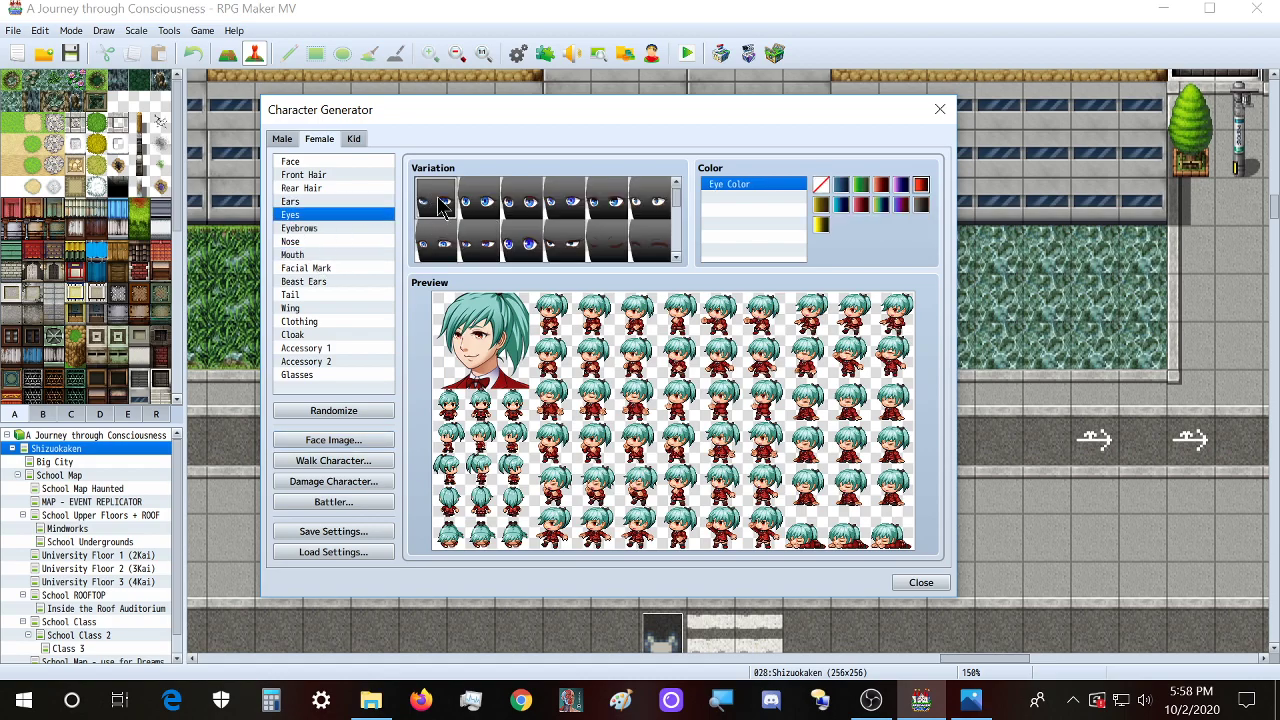
pyautogui.click(333, 252)
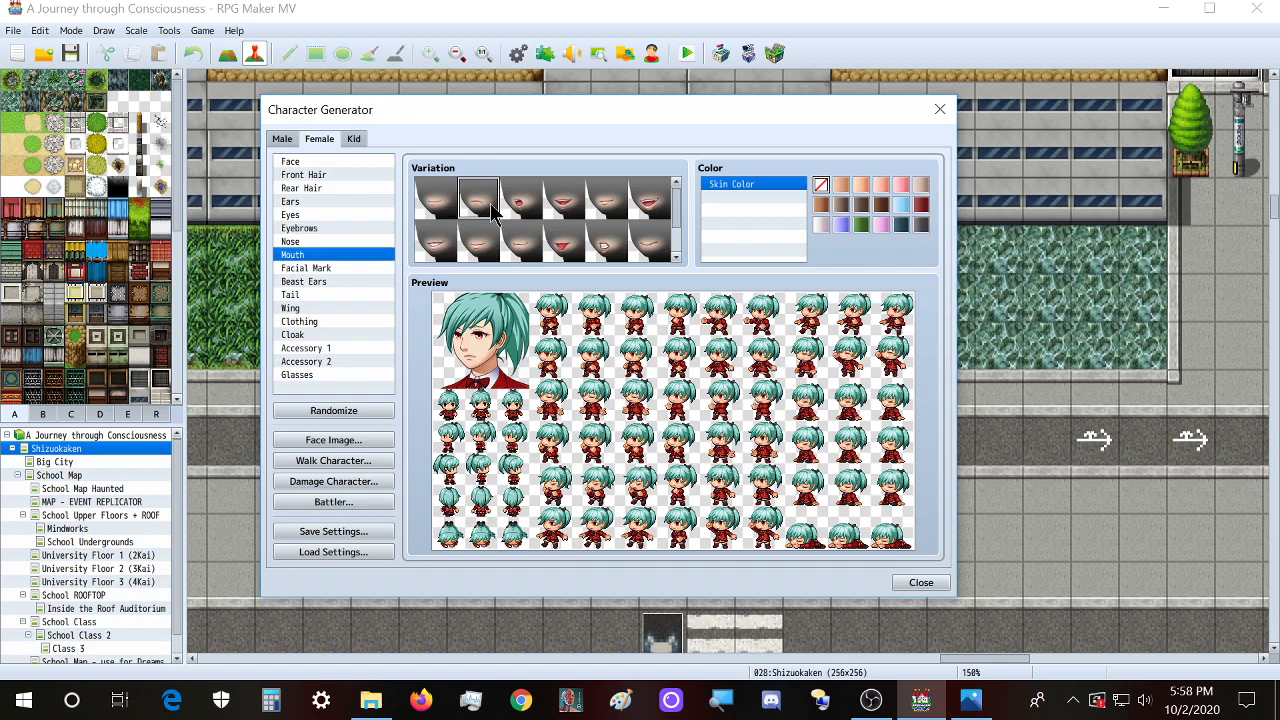
pyautogui.click(362, 442)
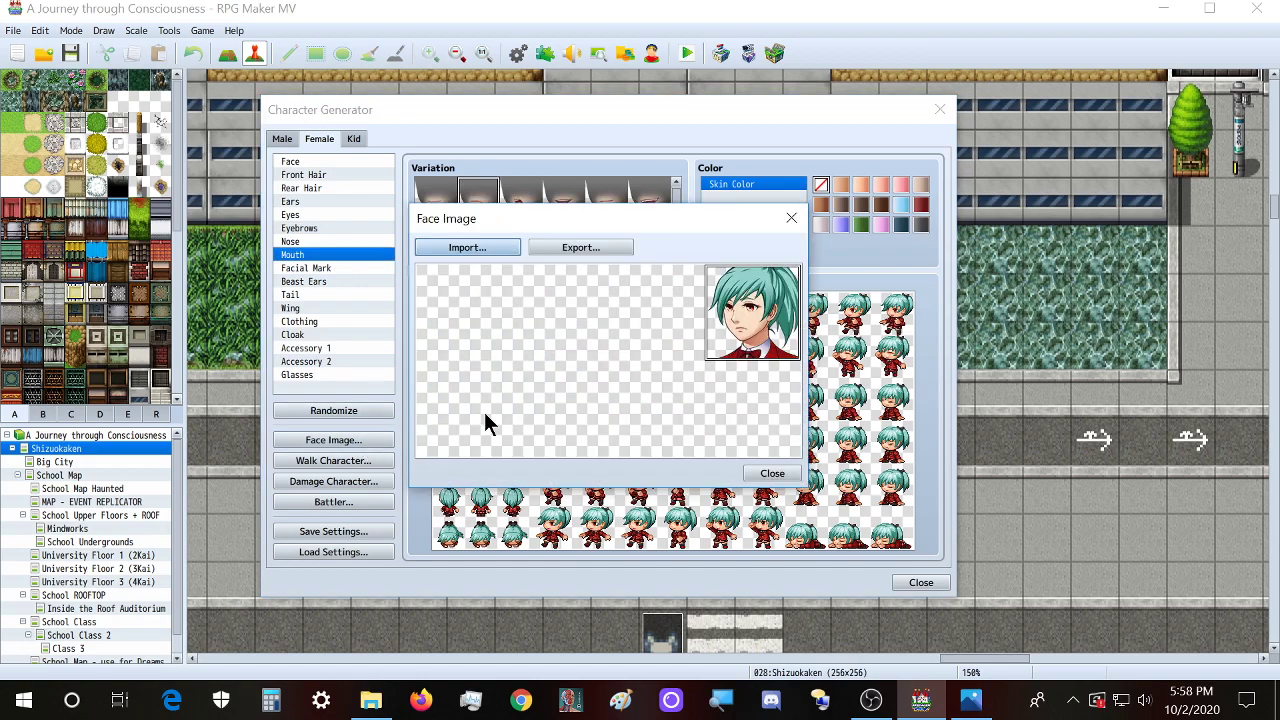
pyautogui.click(462, 248)
pyautogui.click(757, 460)
pyautogui.click(874, 699)
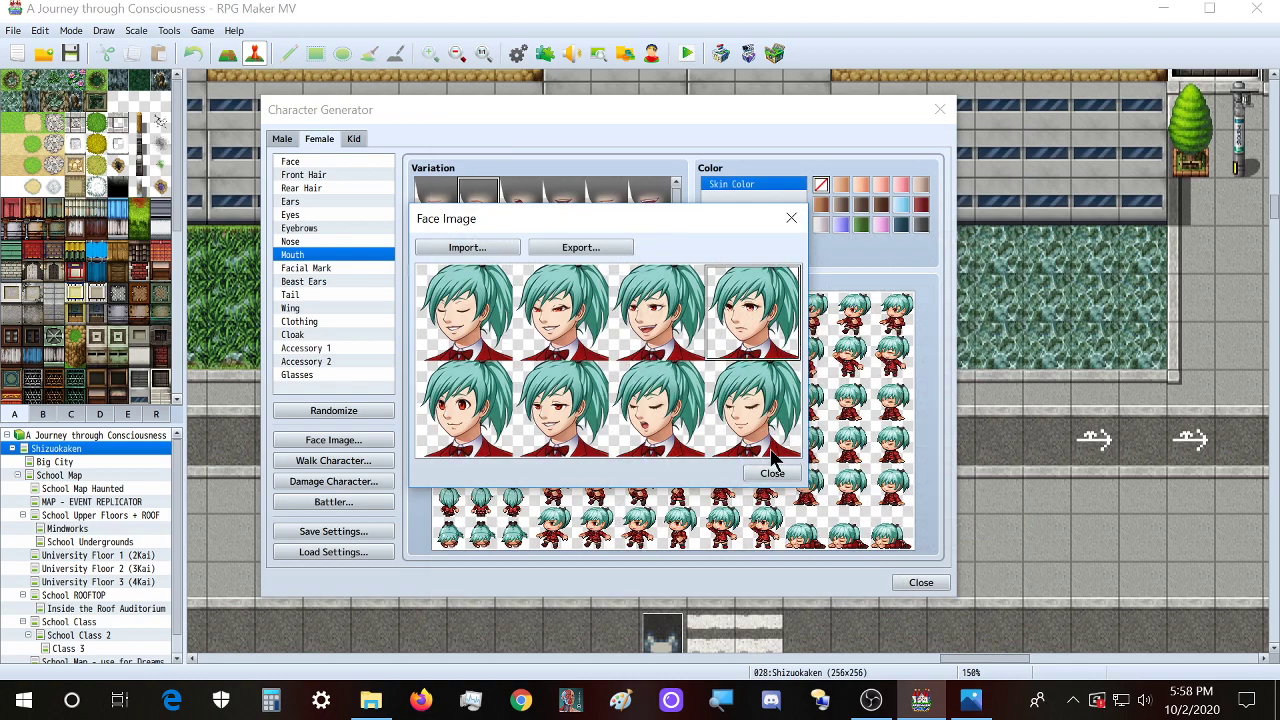
# Step: Export the sheet with the frowning face in its eighth slot over Xandaara_Miyumi3_bloodied.png, copying the file name for reuse
pyautogui.click(578, 248)
pyautogui.hotkey('ctrl', 'c')
pyautogui.click(905, 622)
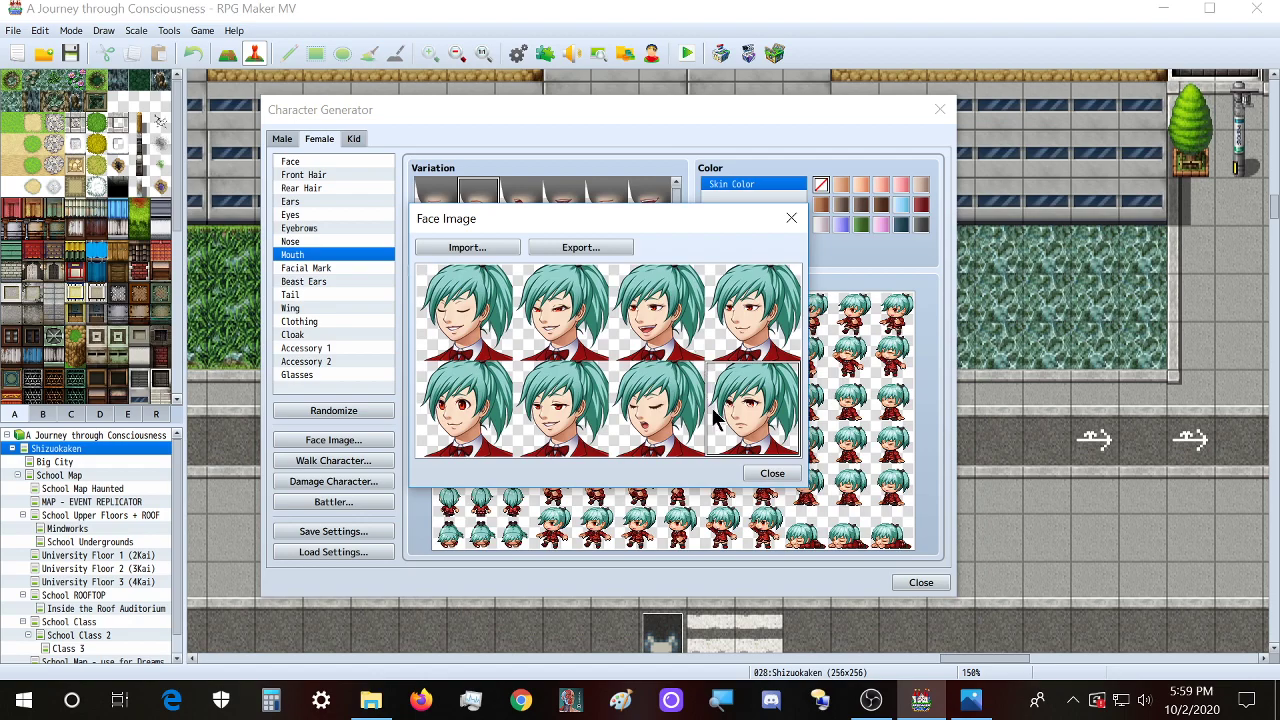
pyautogui.click(766, 474)
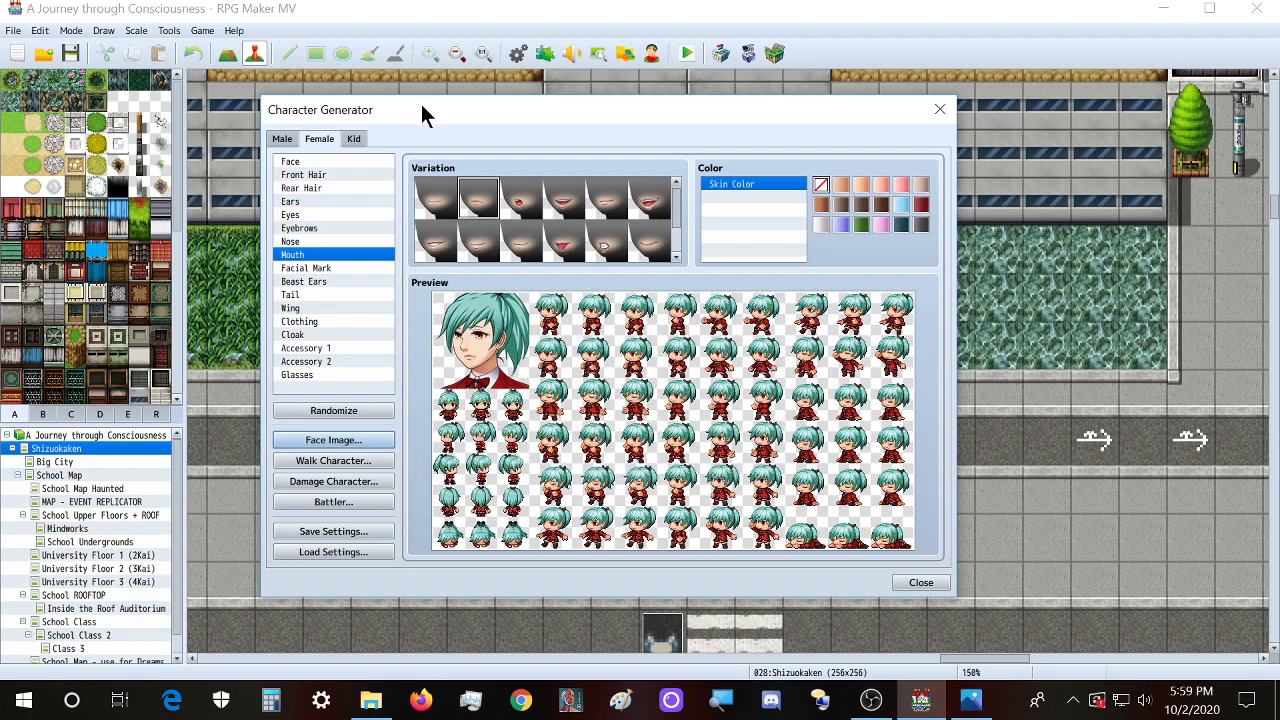
# Step: Export the walk character sprites to the characters folder as Xandaara_Miyumi3_bloodied.png
pyautogui.moveTo(420, 115)
pyautogui.mouseDown()
pyautogui.moveTo(470, 126)
pyautogui.moveTo(436, 113)
pyautogui.mouseUp()
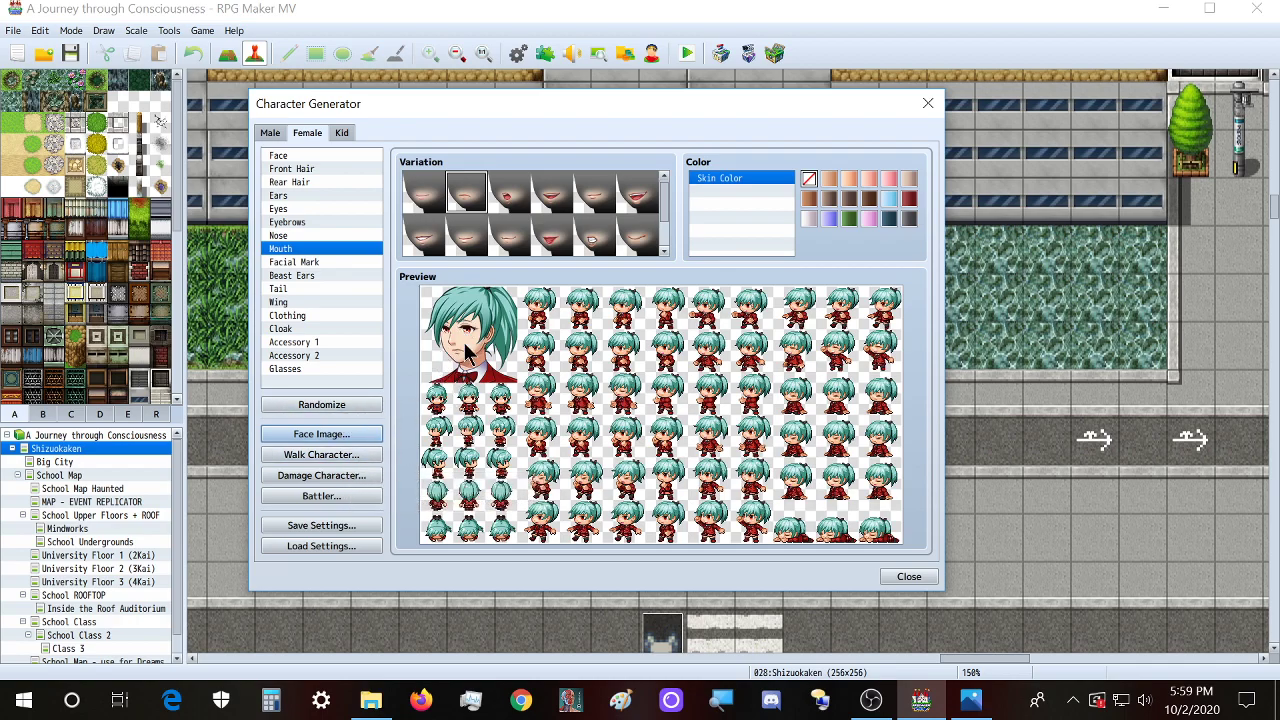
pyautogui.click(351, 462)
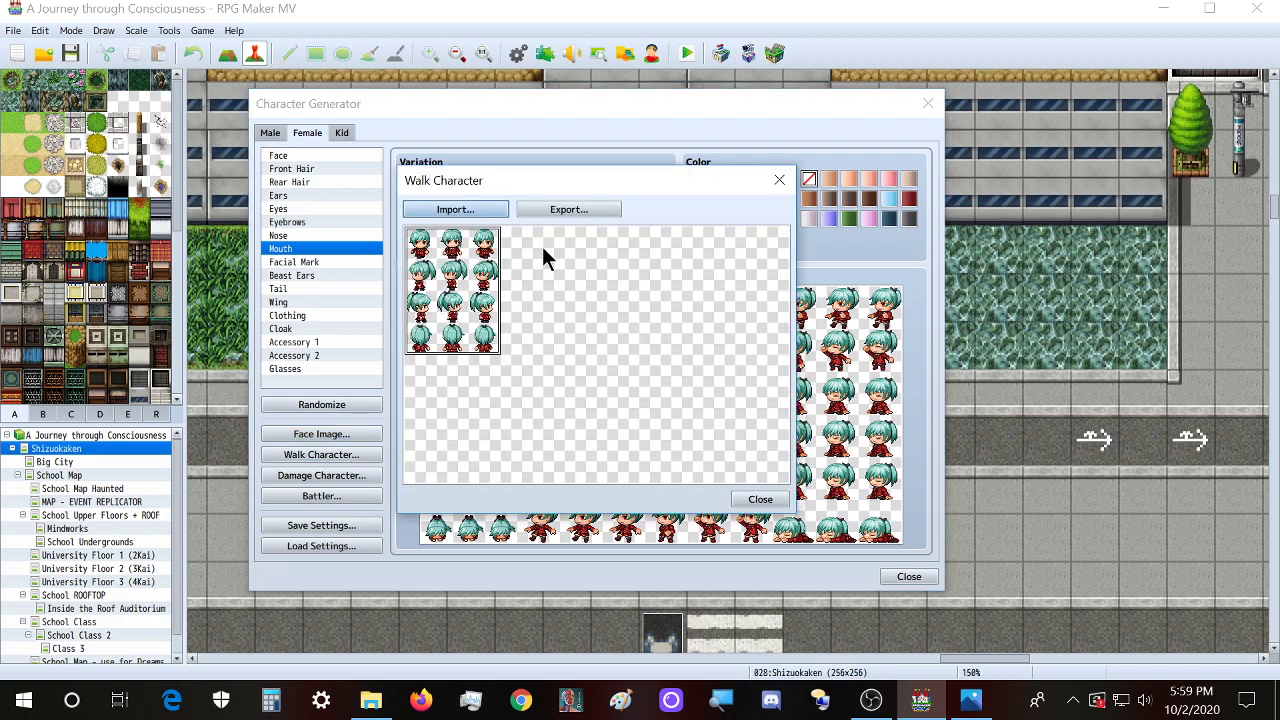
pyautogui.moveTo(549, 185); pyautogui.dragTo(638, 199)
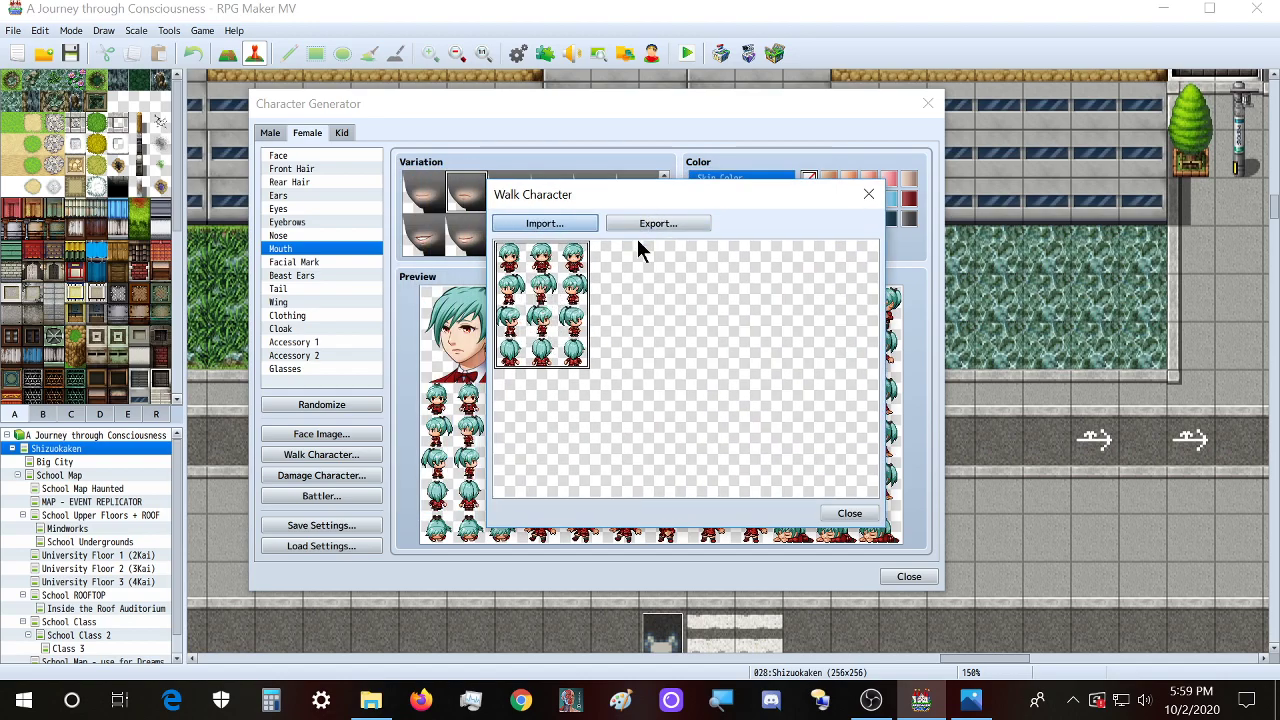
pyautogui.click(636, 227)
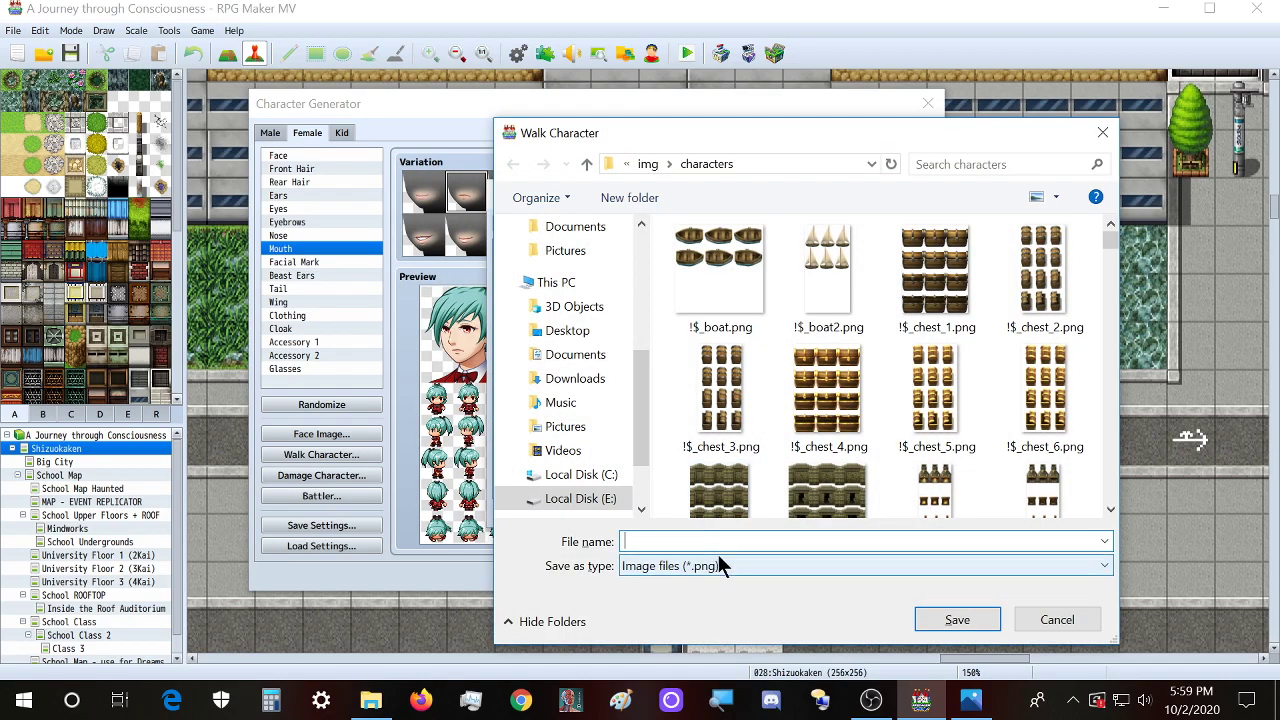
pyautogui.hotkey('ctrl', 'v')
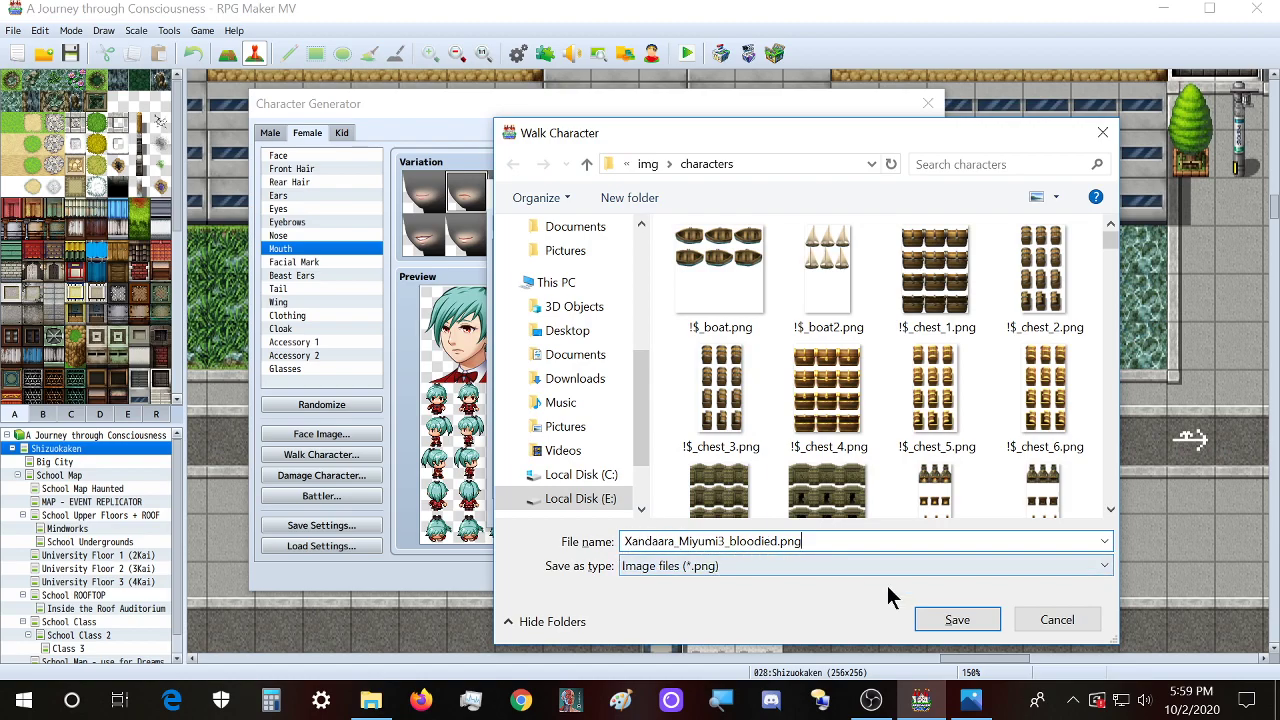
pyautogui.click(955, 622)
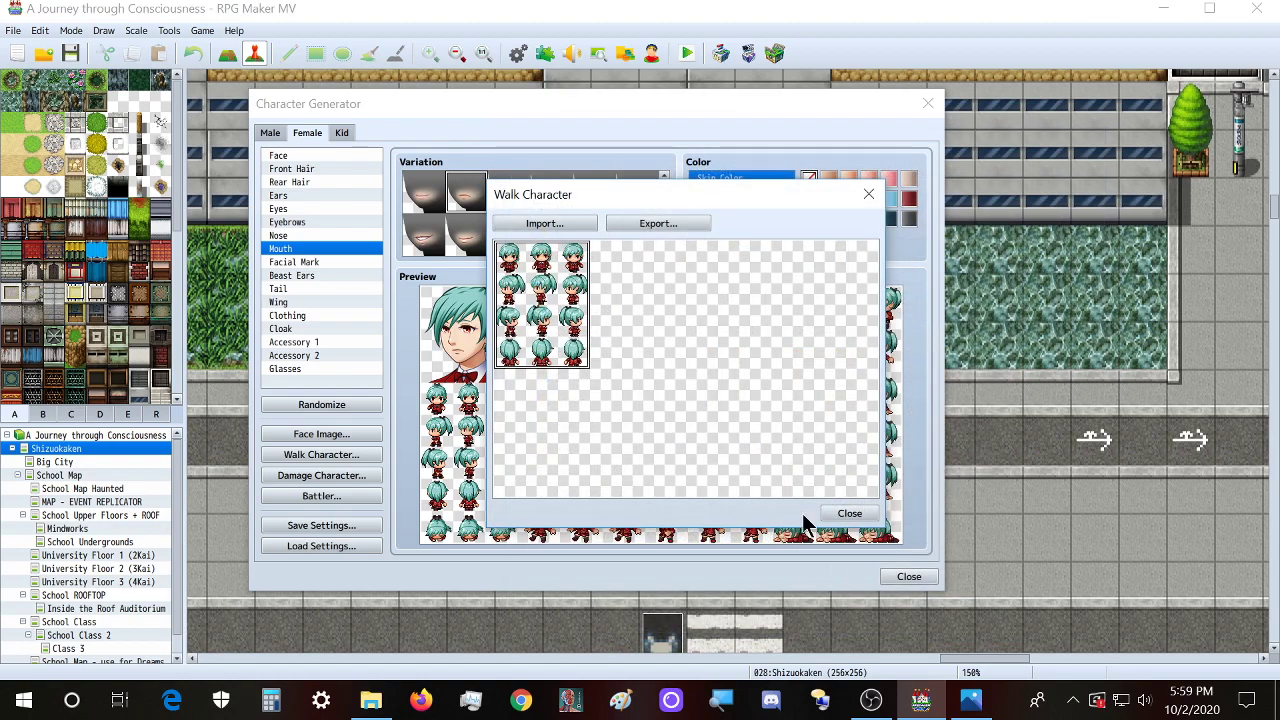
pyautogui.click(847, 513)
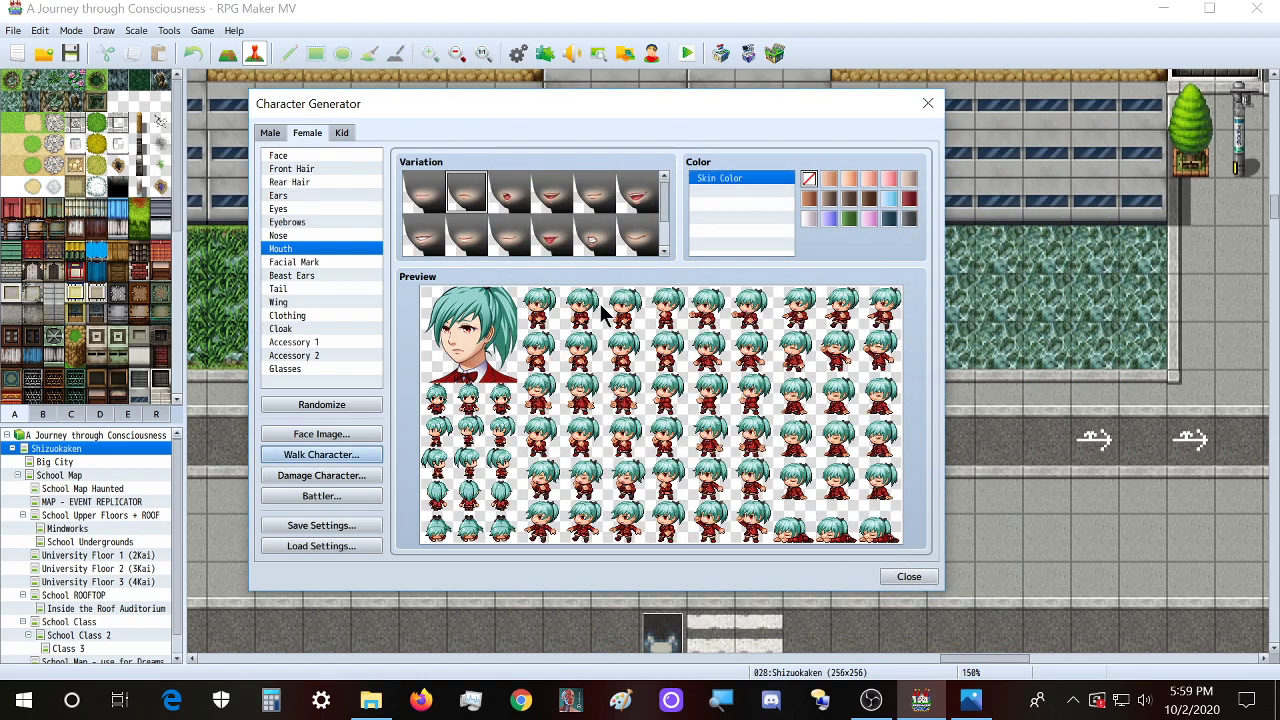
# Step: Export the battler sprites to the sv_actors folder as Xandaara_Miyumi3_bloodied.png
pyautogui.click(358, 478)
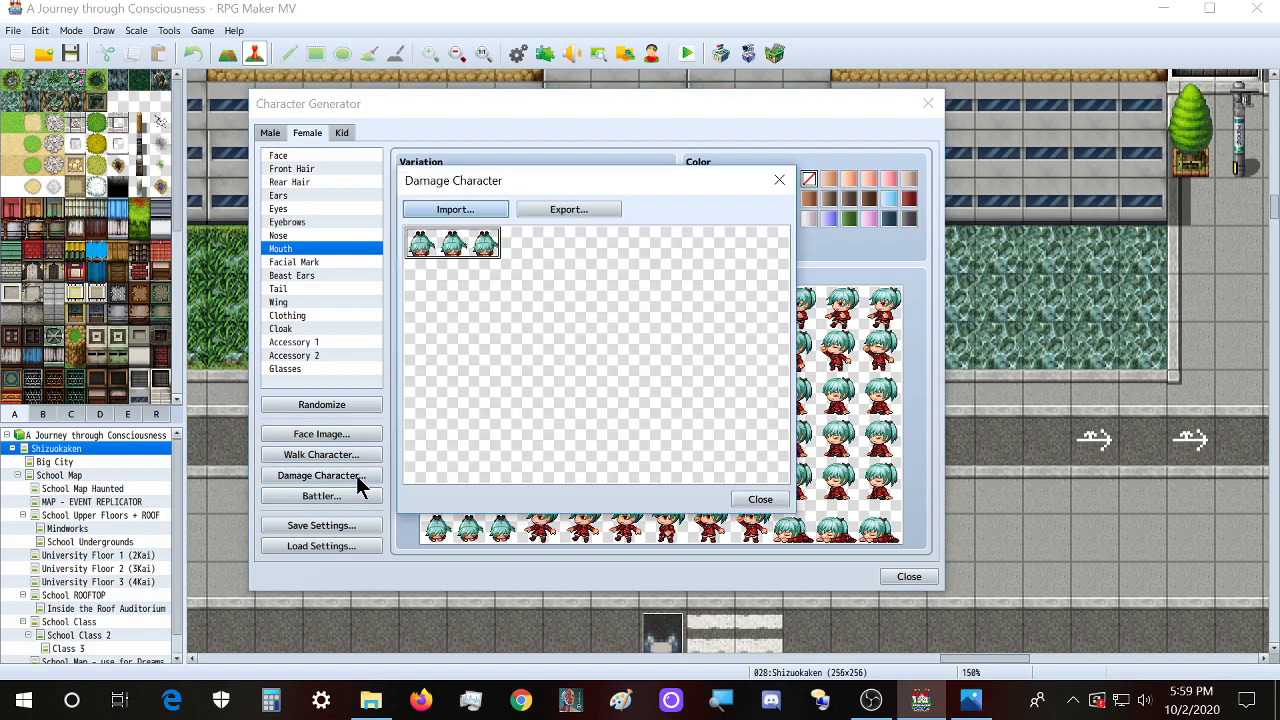
pyautogui.click(764, 504)
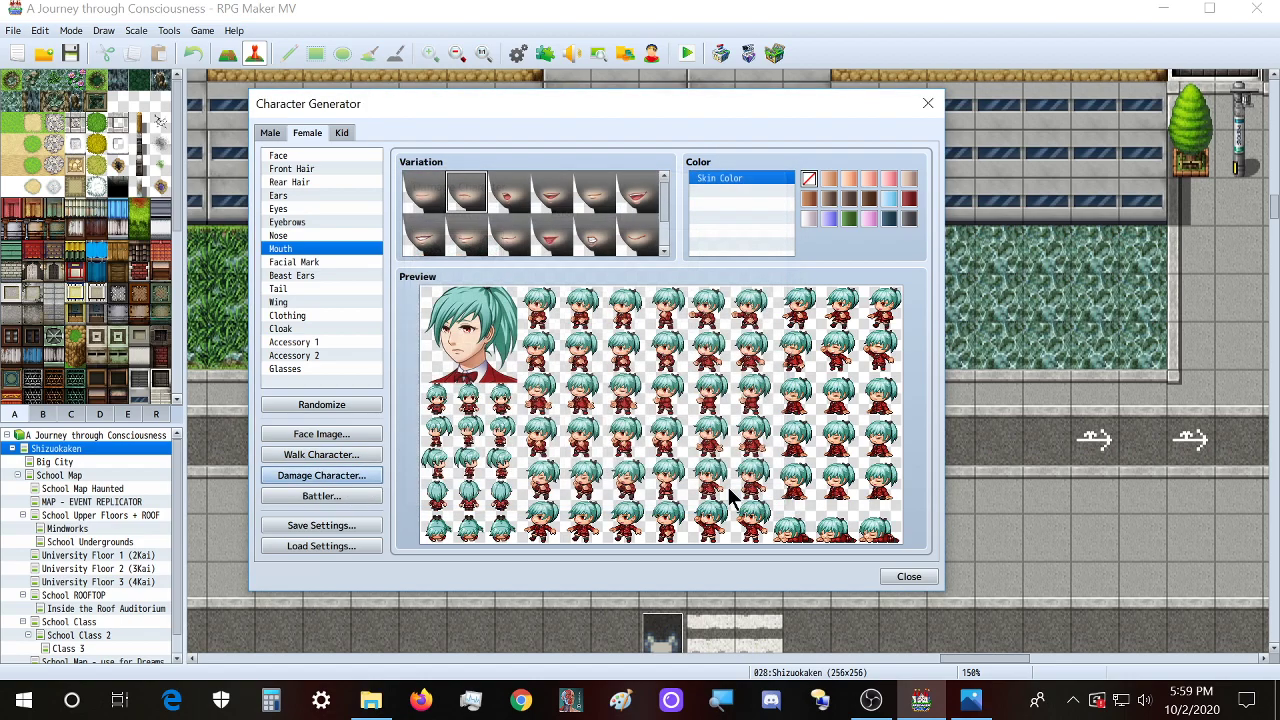
pyautogui.click(321, 497)
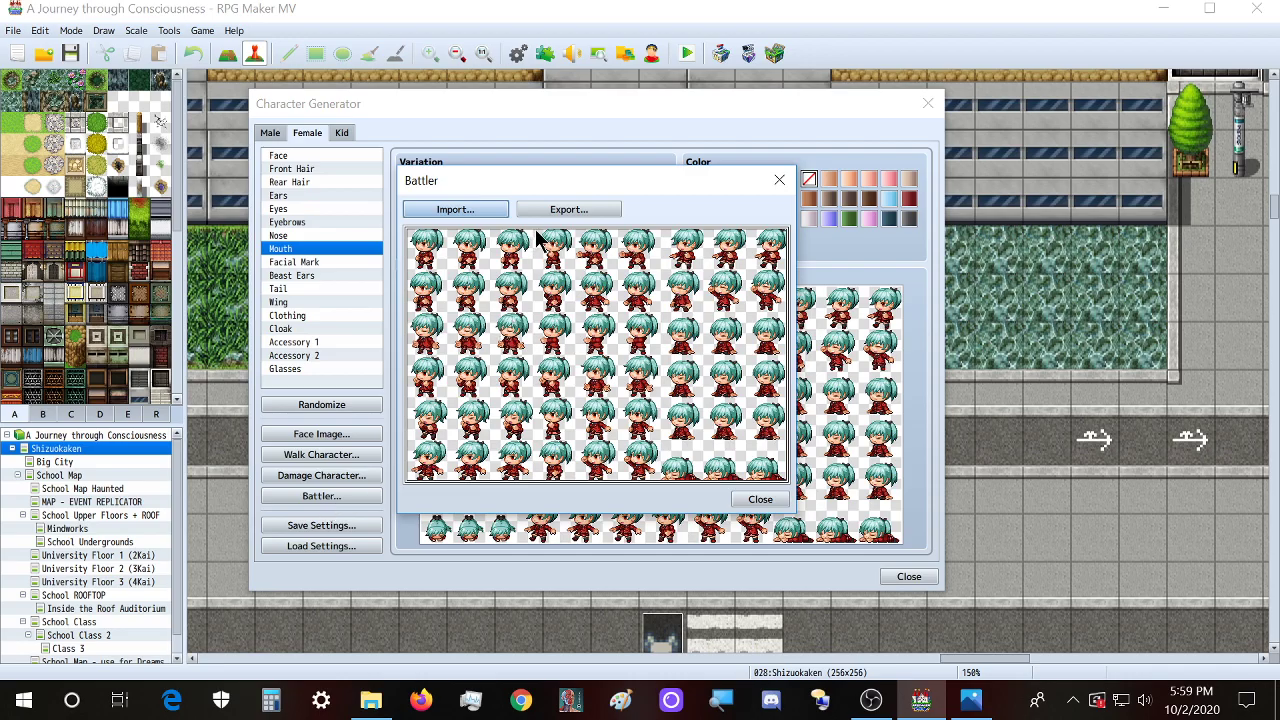
pyautogui.click(548, 211)
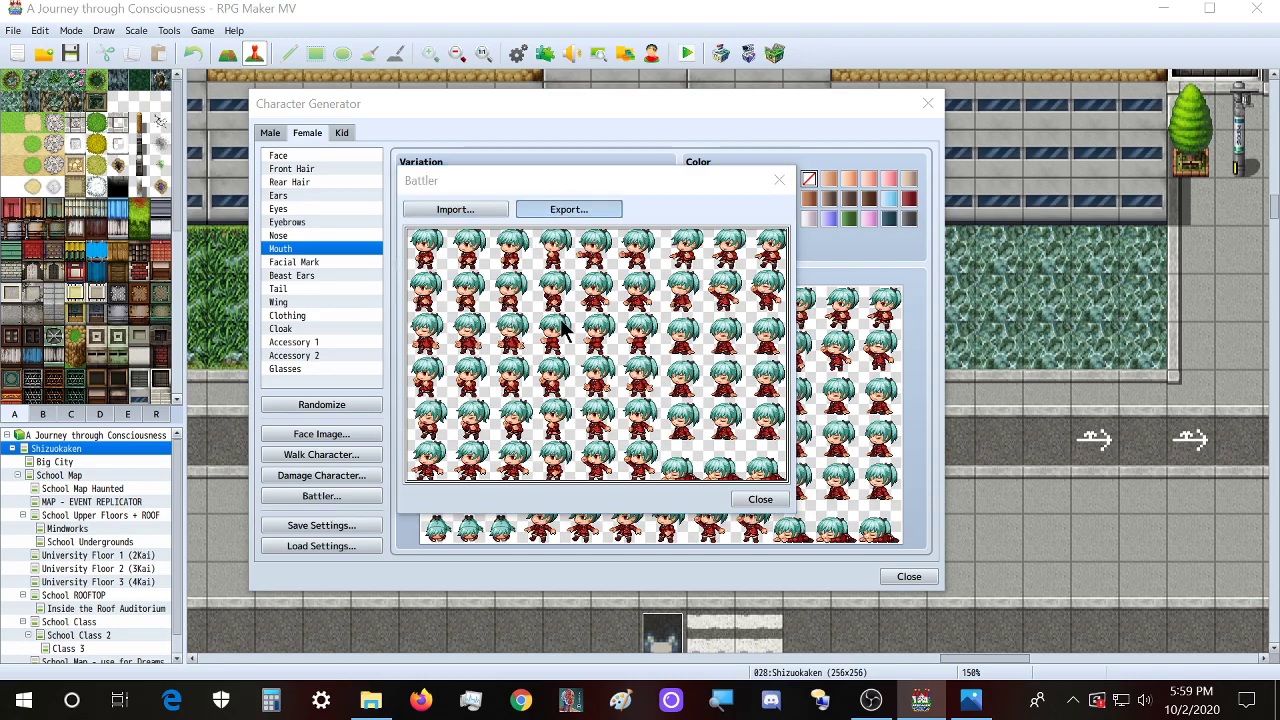
pyautogui.moveTo(645, 138); pyautogui.dragTo(523, 113)
pyautogui.write('Kanakane_Miyumi_(shocked).png')
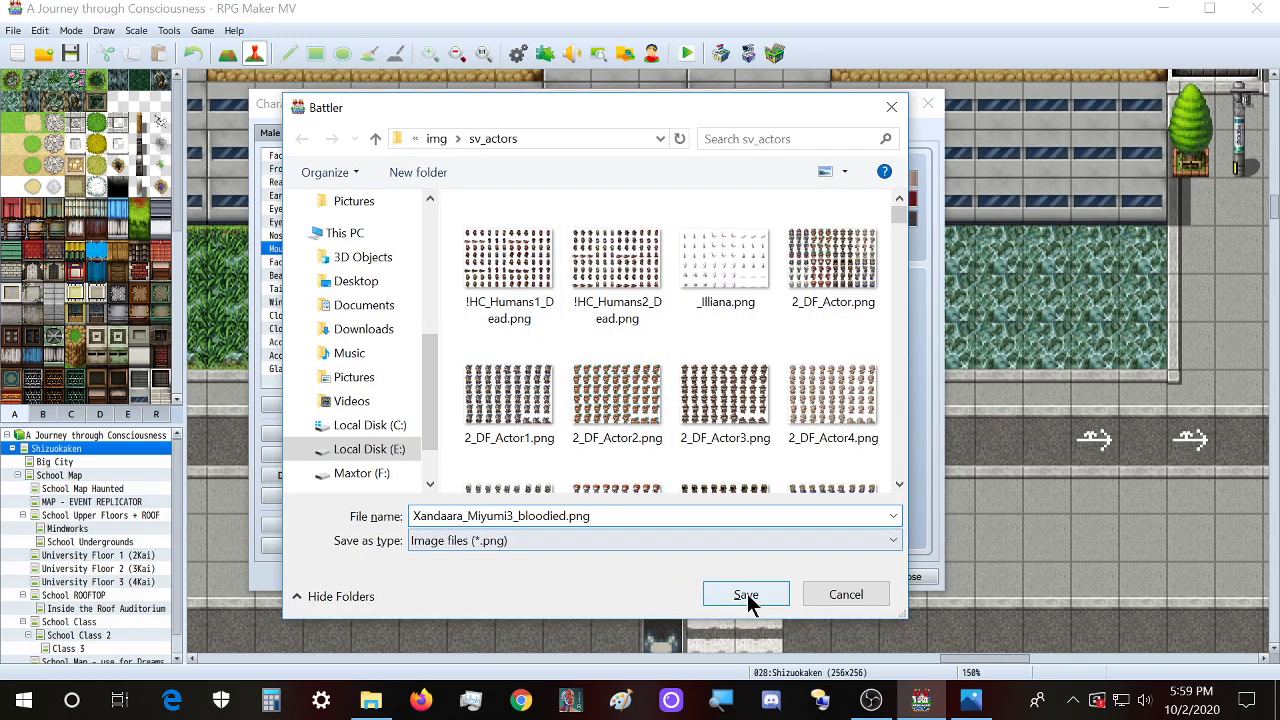
pyautogui.click(746, 594)
pyautogui.click(759, 500)
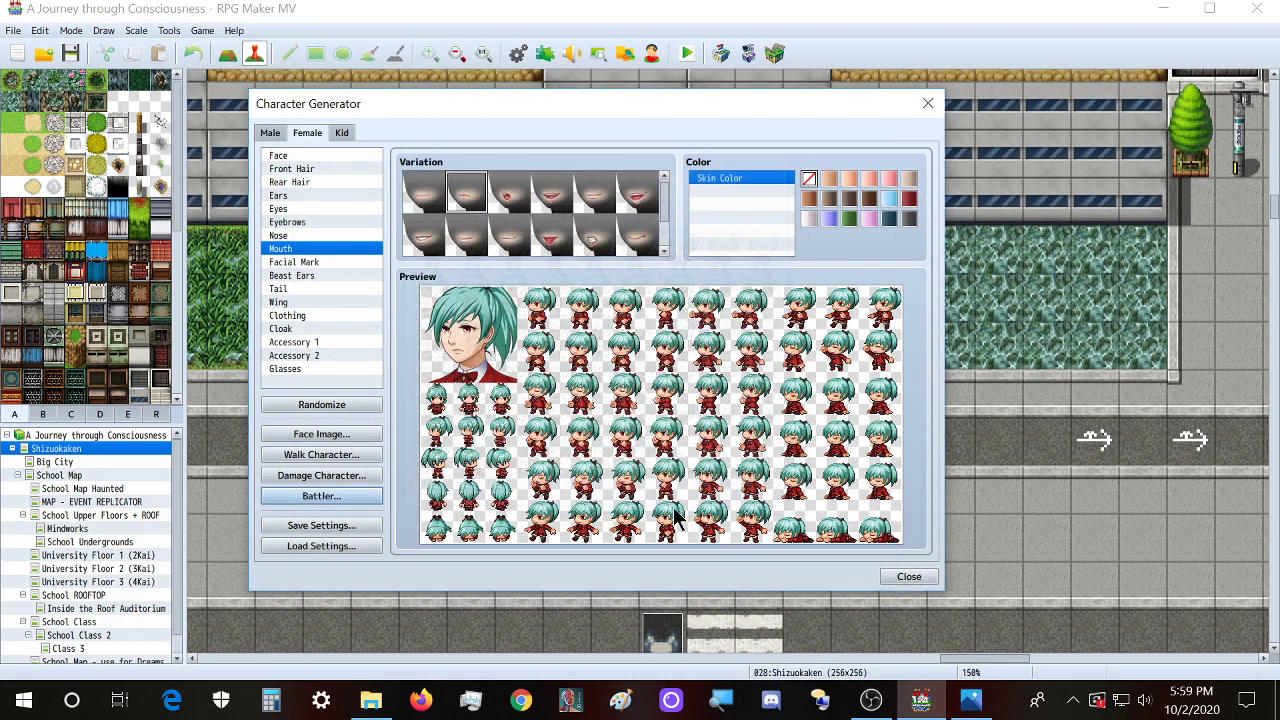
# Step: Save the character's generator settings in the project folder as Xandaara_Miyumi3_bloodied.json
pyautogui.click(340, 527)
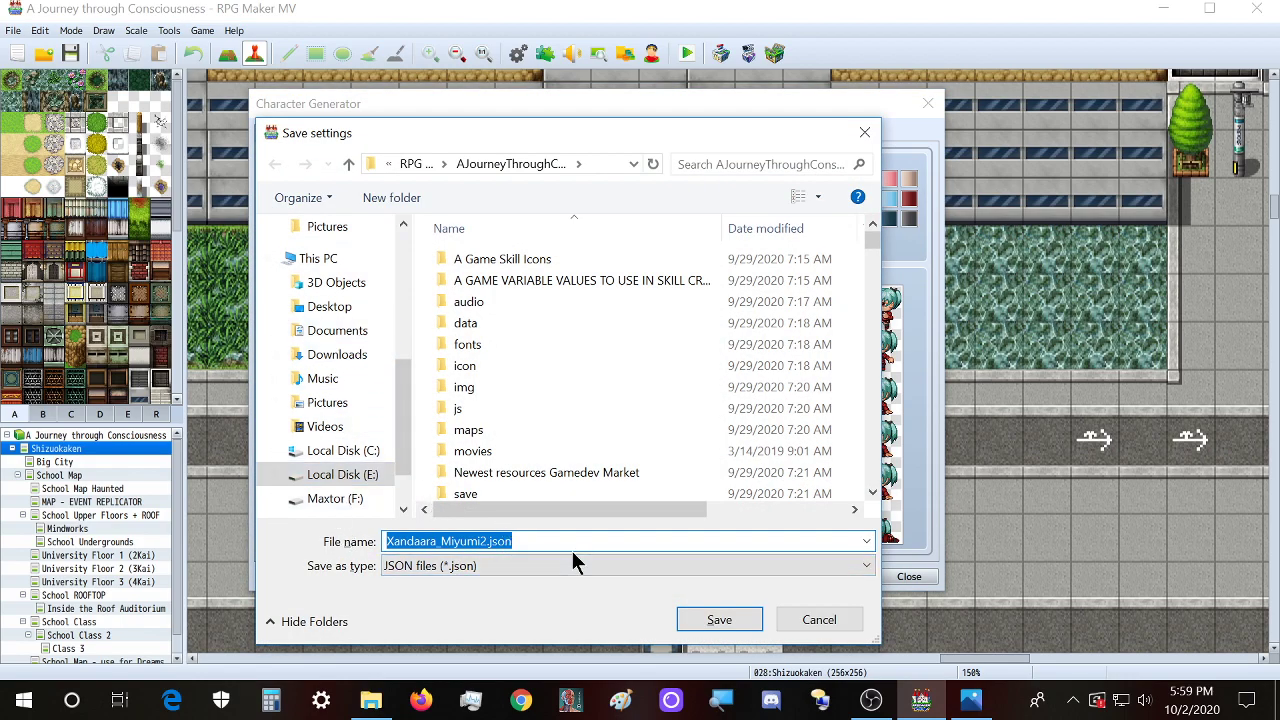
pyautogui.hotkey('ctrl', 'v')
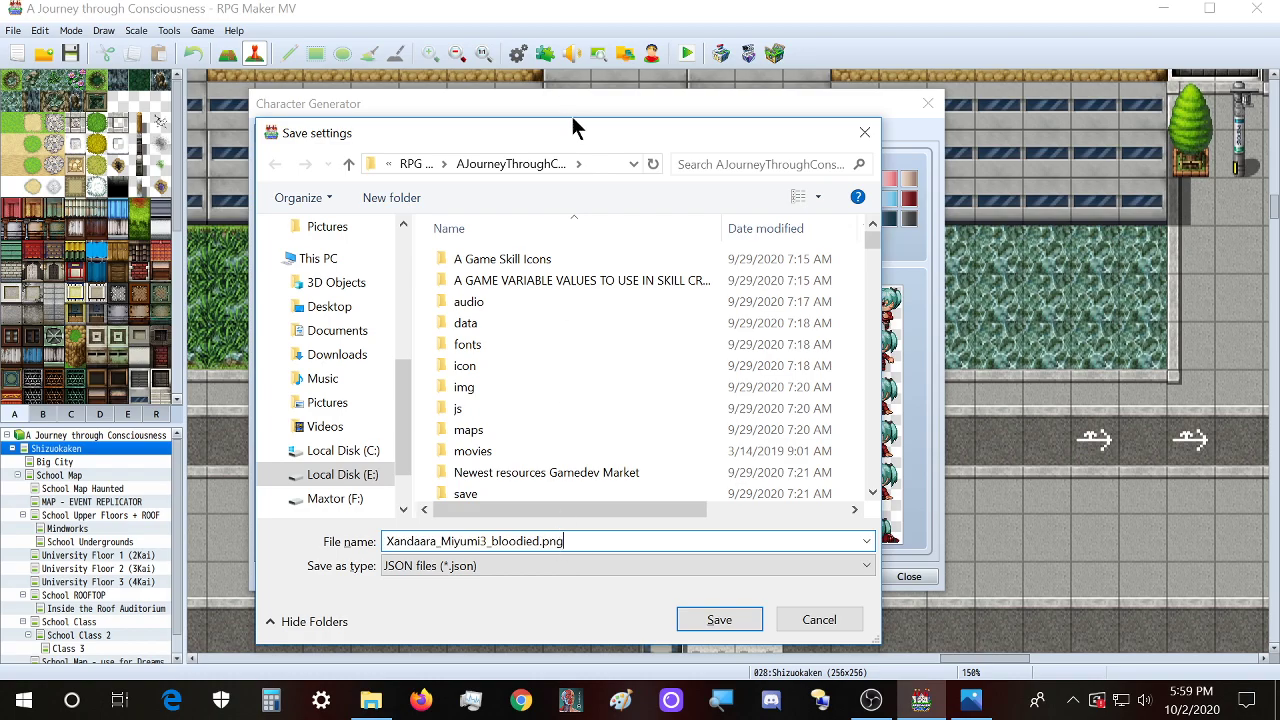
pyautogui.moveTo(575, 127); pyautogui.dragTo(760, 98)
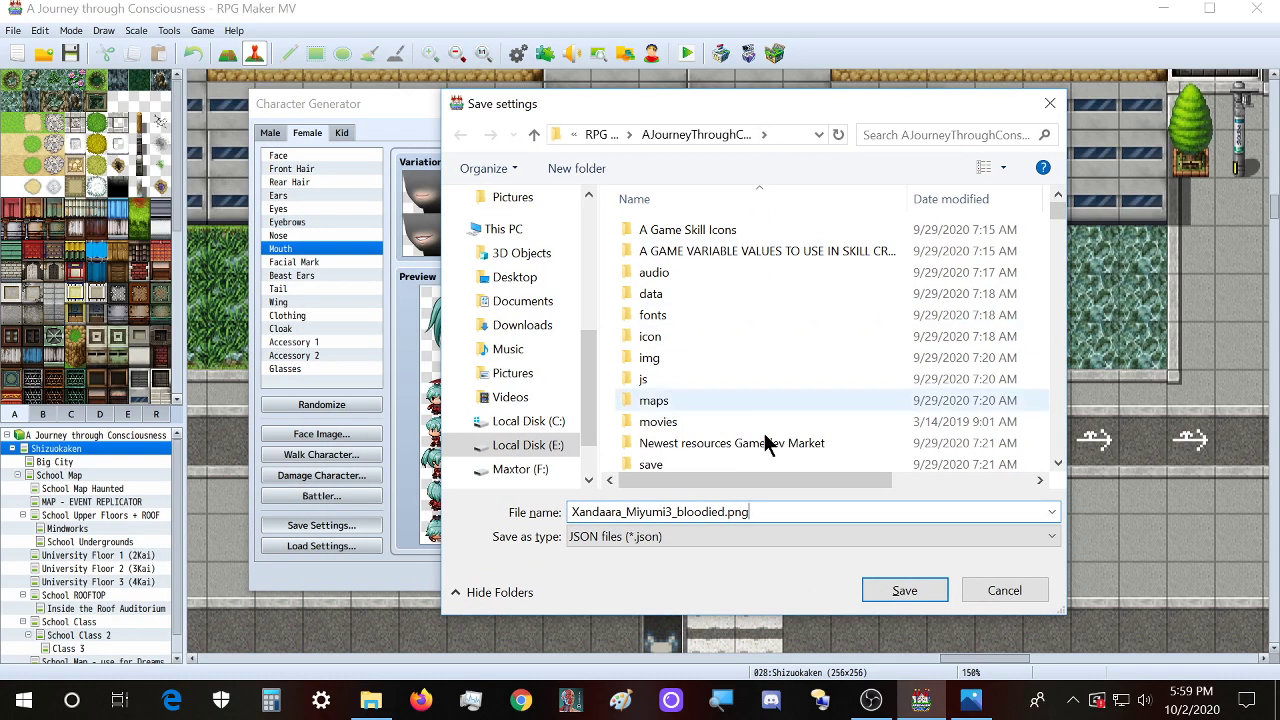
pyautogui.doubleClick(738, 511)
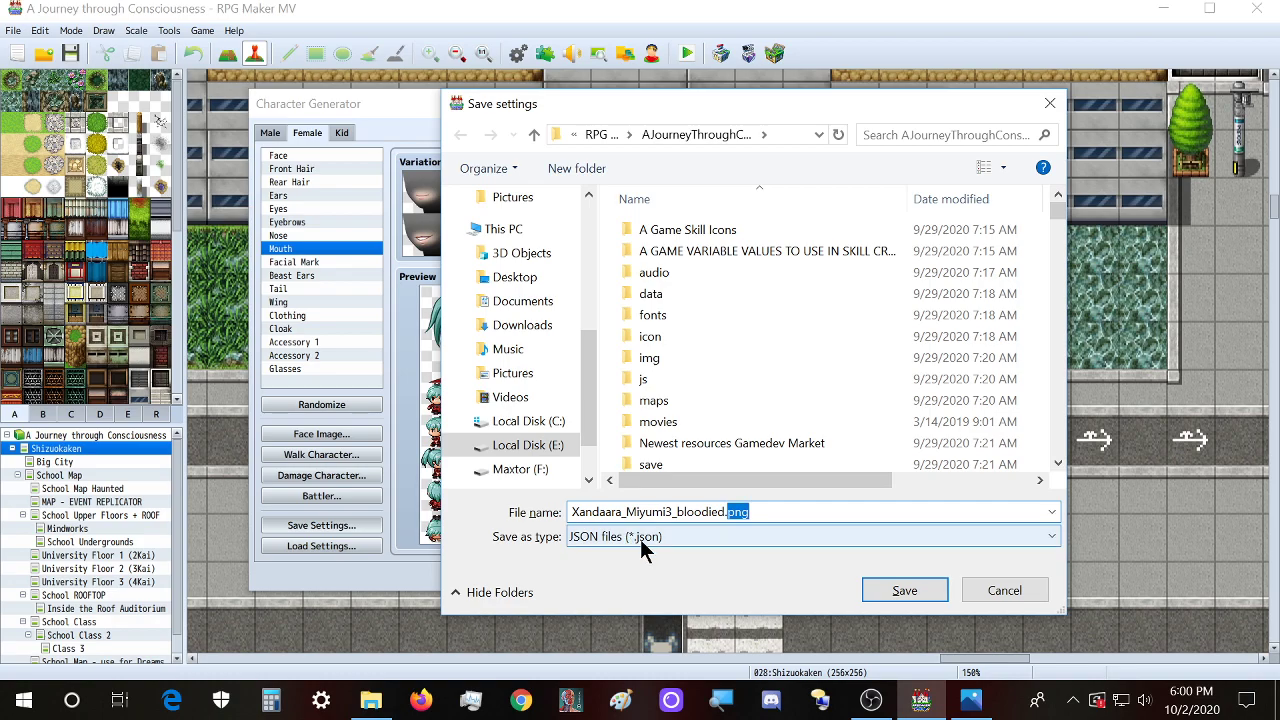
pyautogui.press('BackSpace')
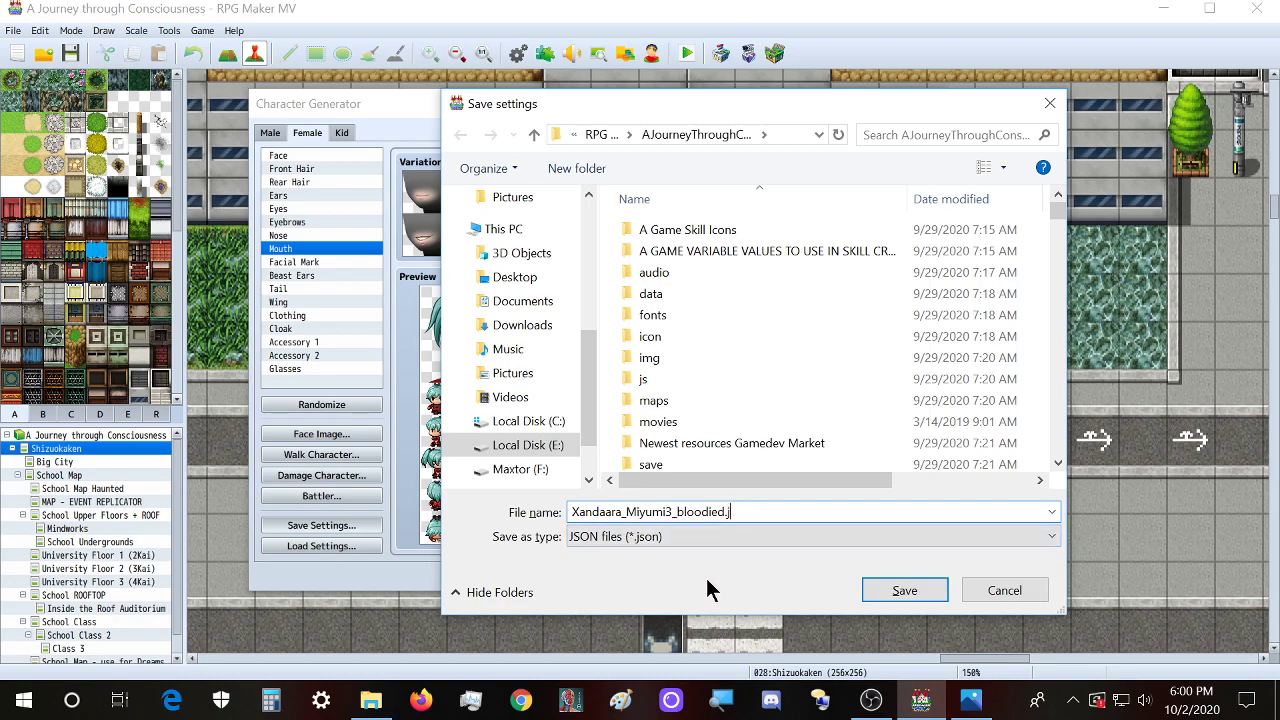
pyautogui.write('json')
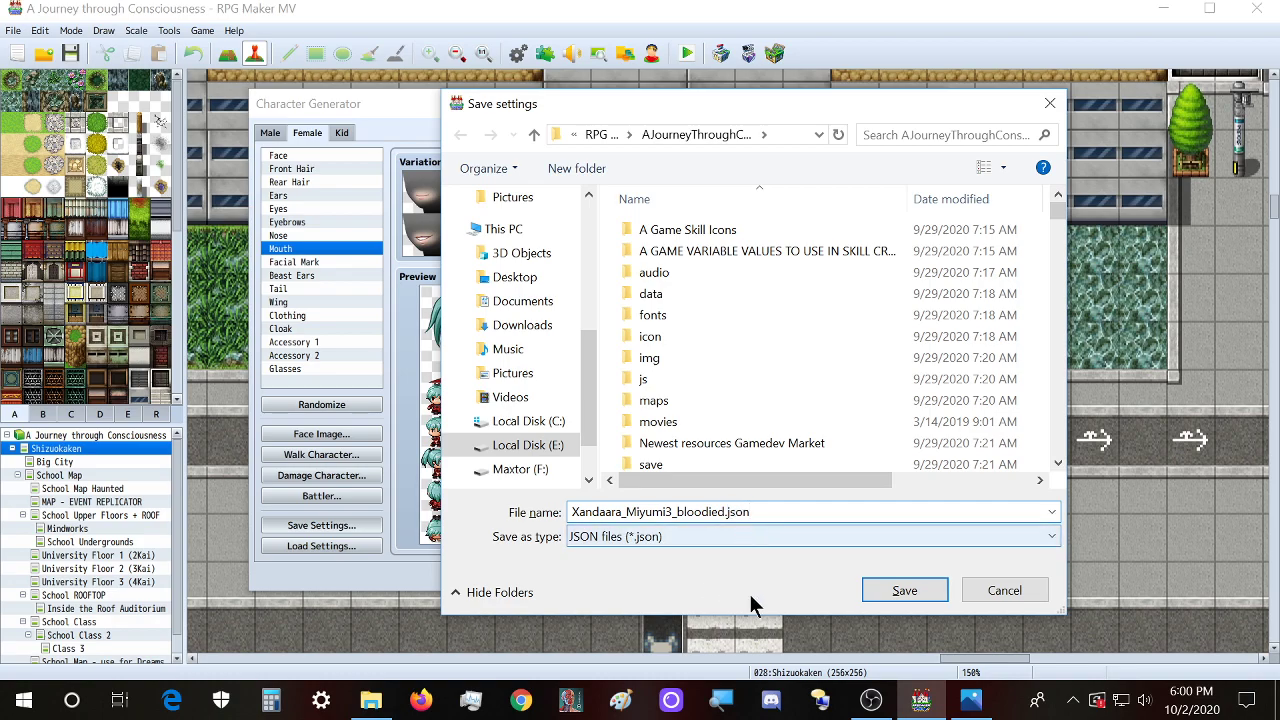
pyautogui.click(926, 589)
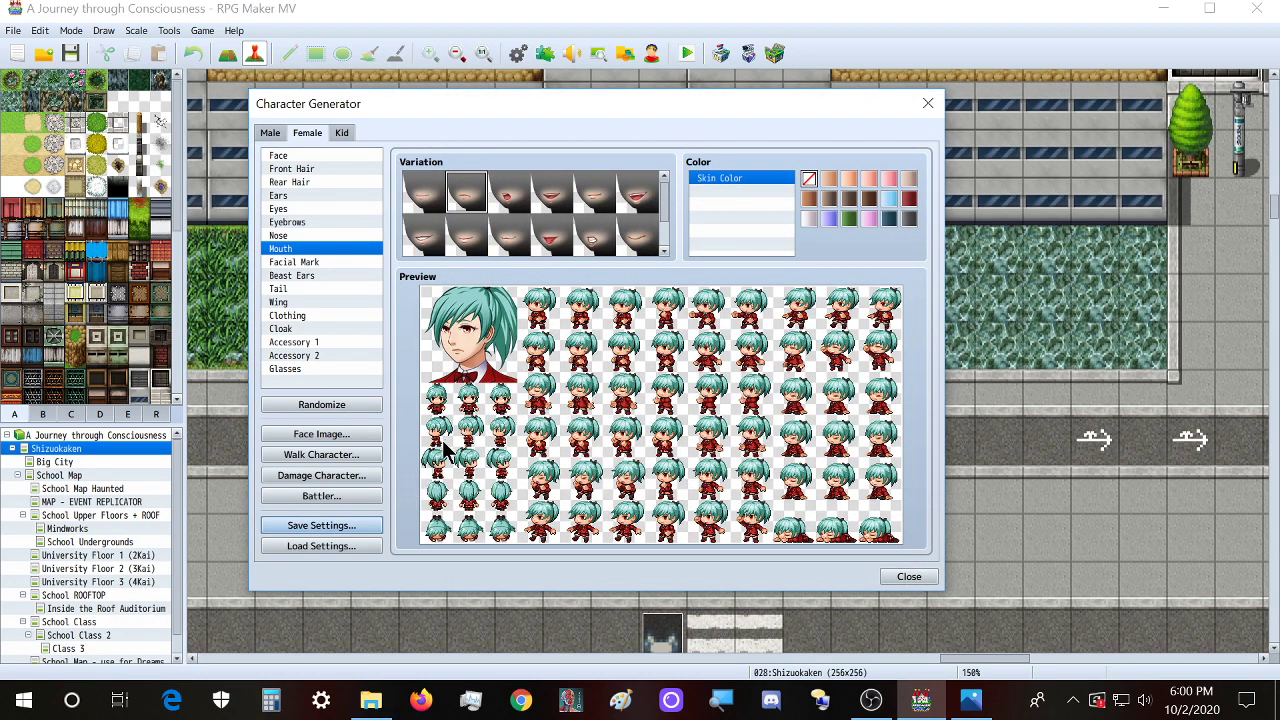
# Step: Browse the saved character settings files available for loading, leave without loading any, and close the Character Generator
pyautogui.click(353, 547)
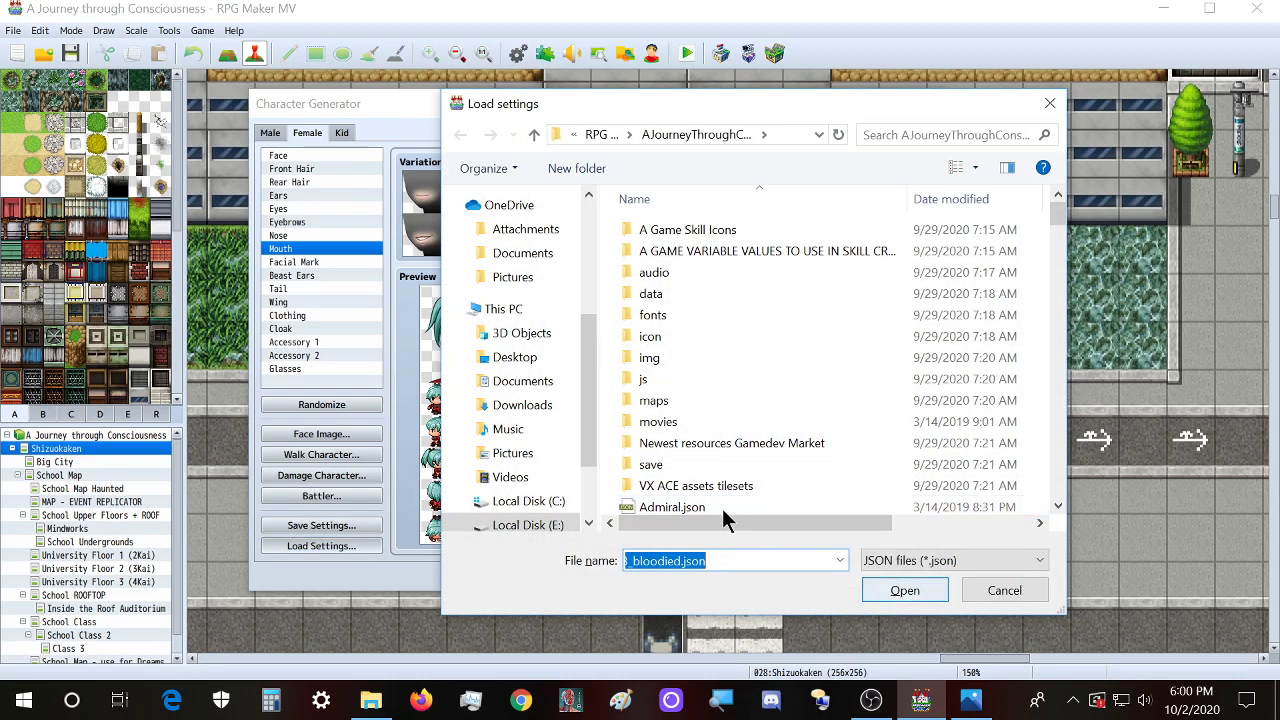
pyautogui.scroll(-10, 708, 475)
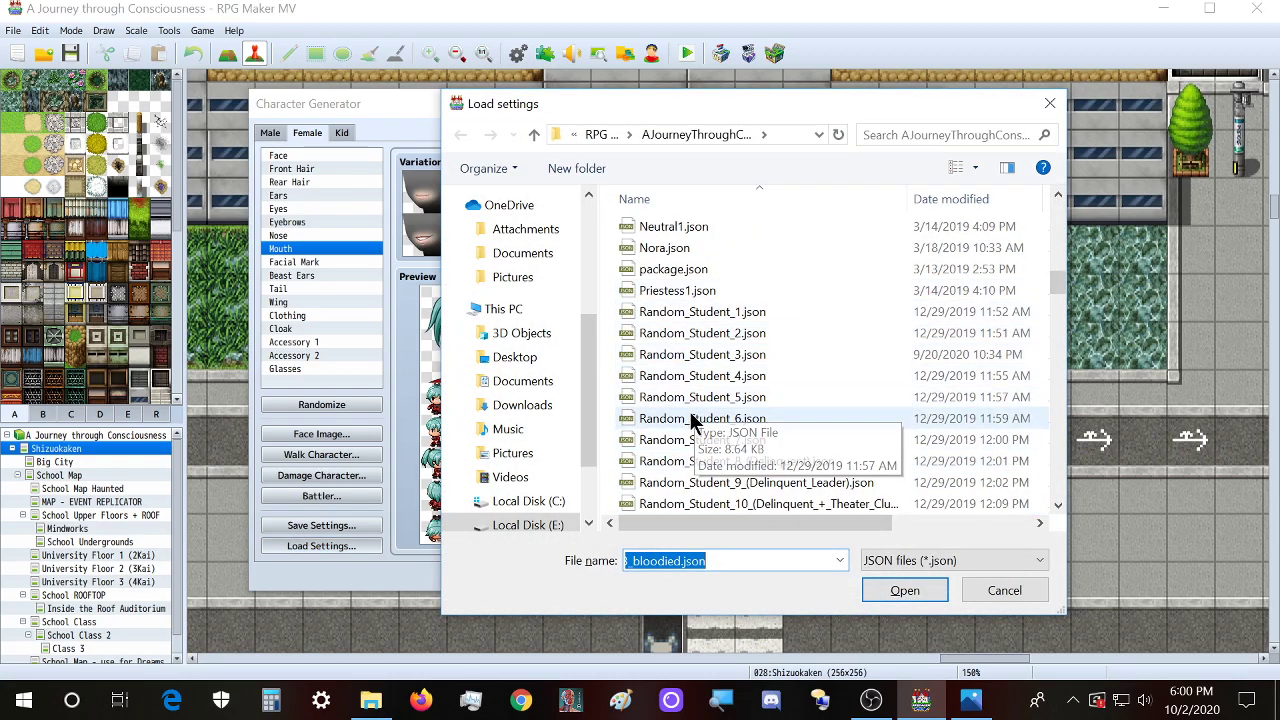
pyautogui.scroll(-5, 700, 400)
pyautogui.scroll(-9, 708, 390)
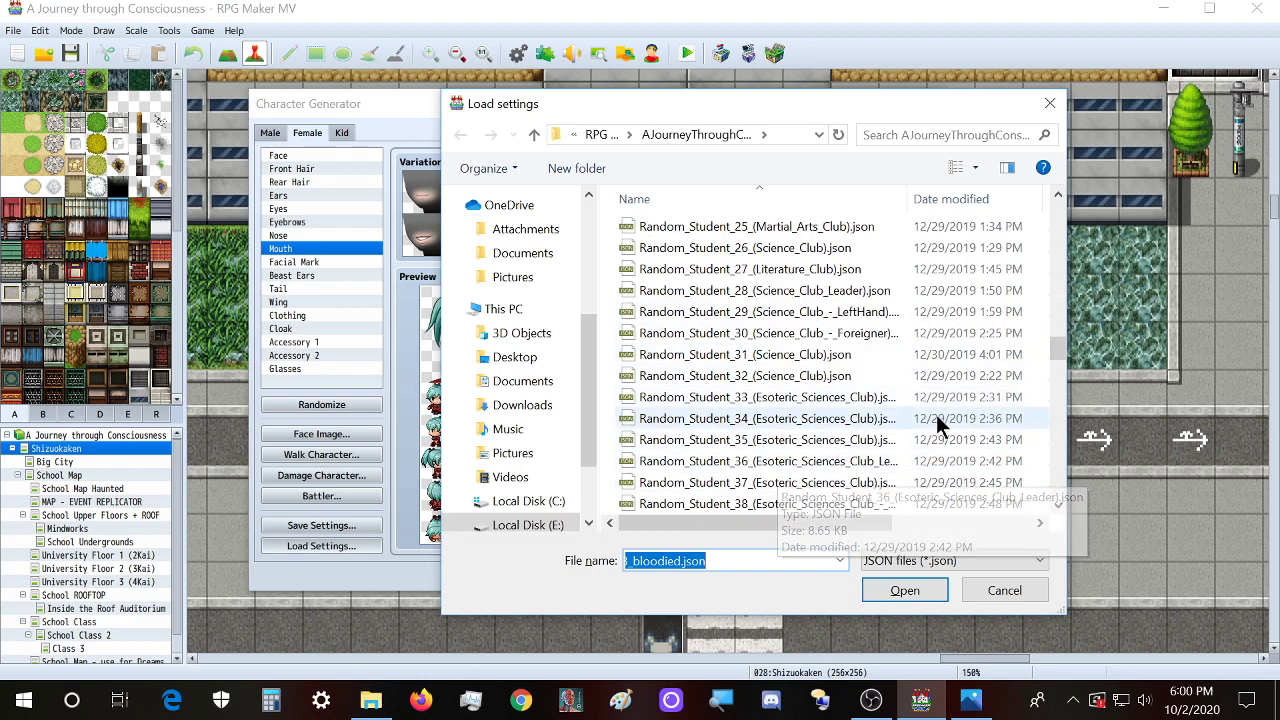
pyautogui.scroll(-5, 930, 415)
pyautogui.scroll(-4, 898, 414)
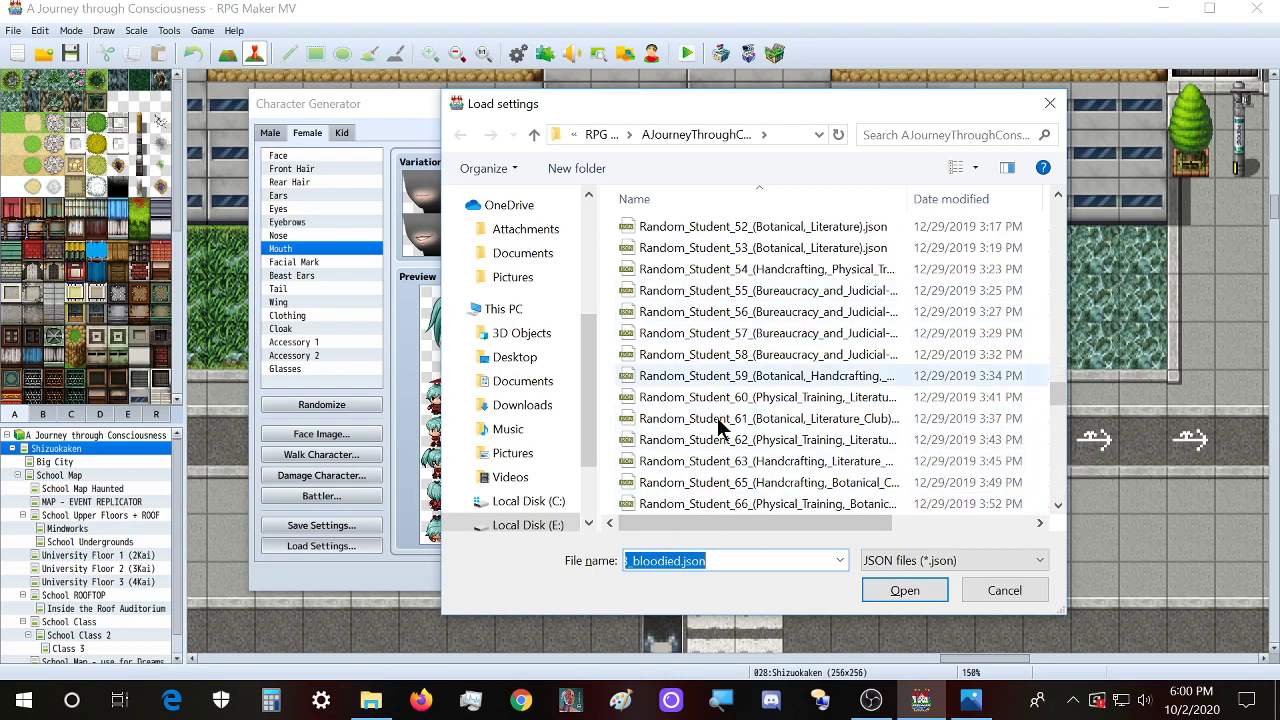
pyautogui.scroll(-3, 730, 405)
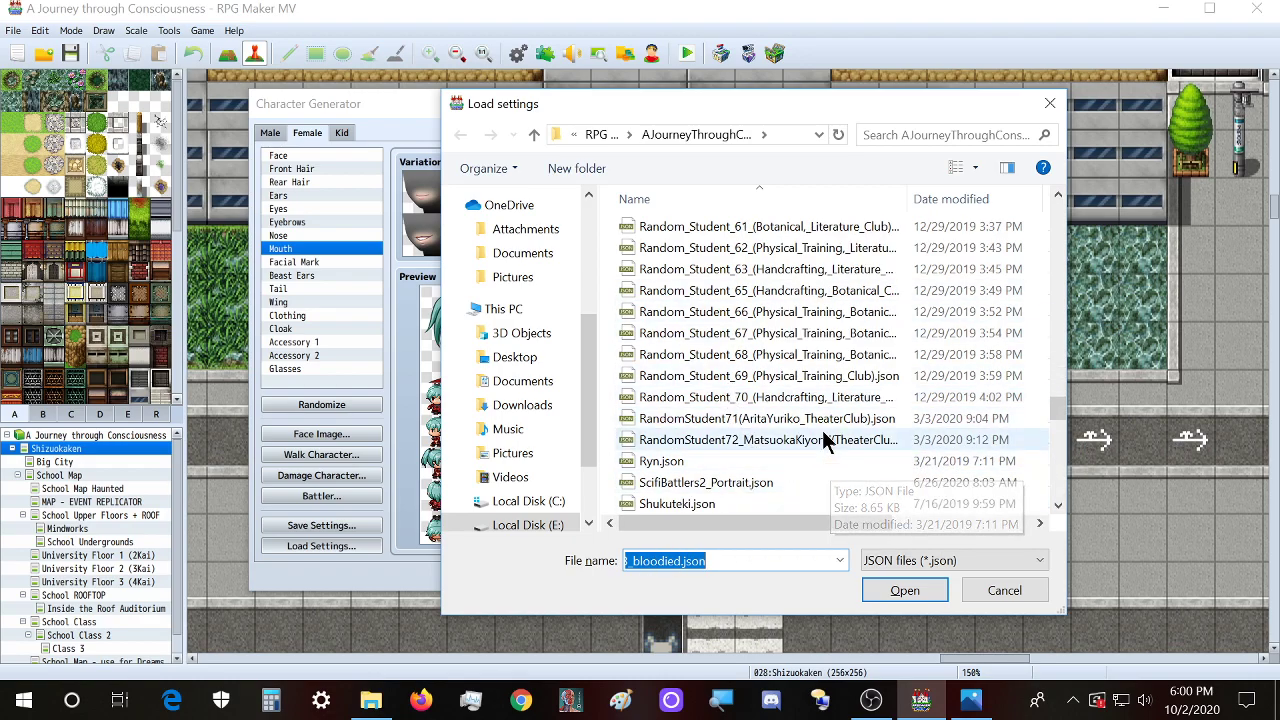
pyautogui.scroll(-2, 822, 430)
pyautogui.scroll(2, 800, 482)
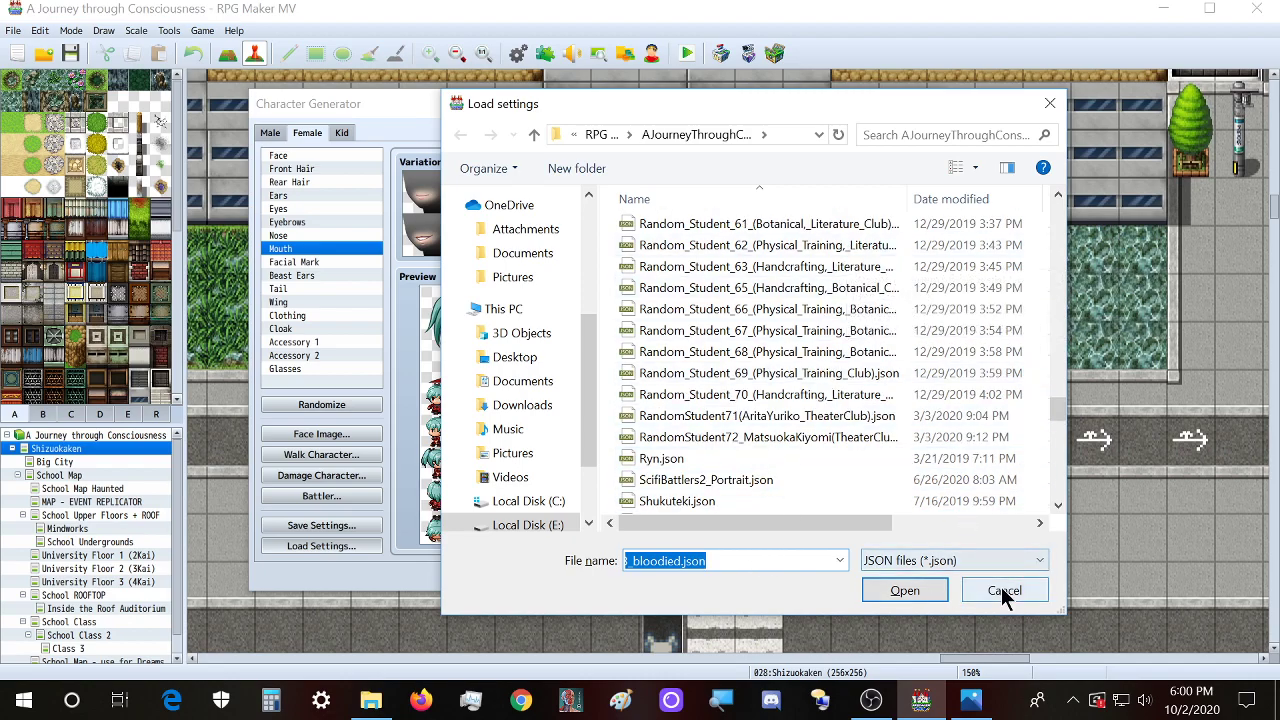
pyautogui.click(1001, 590)
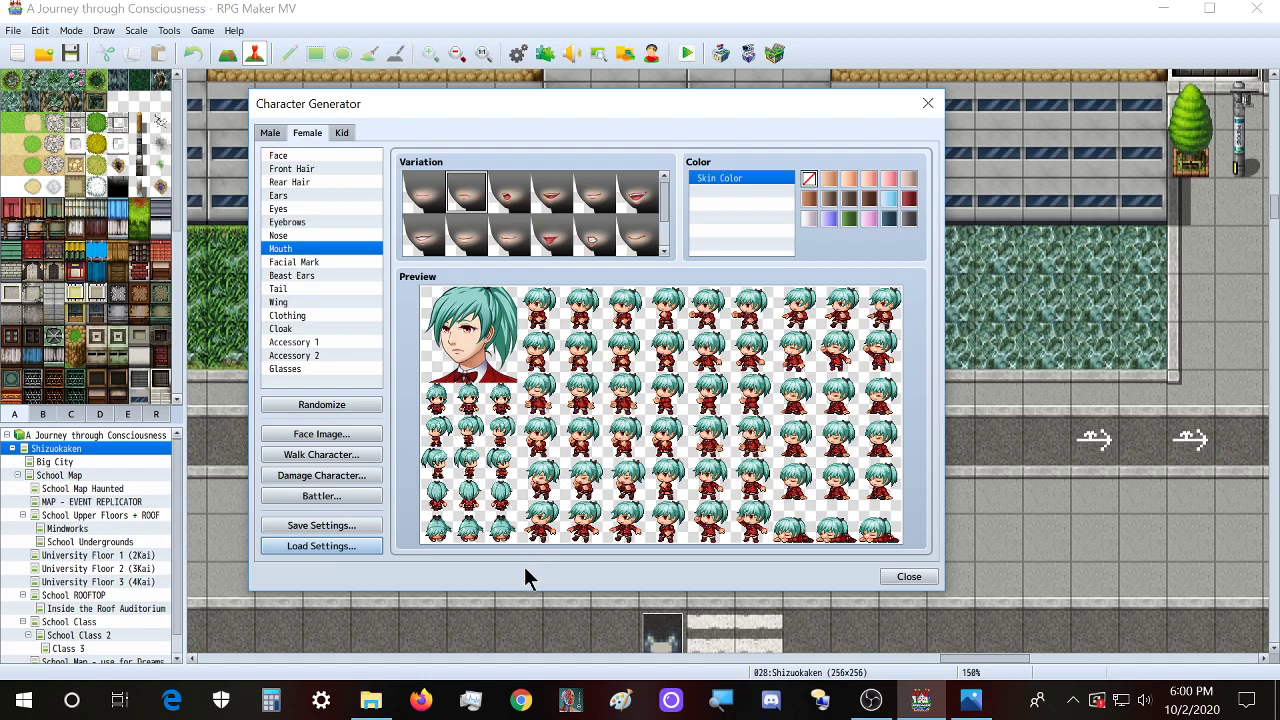
pyautogui.click(920, 575)
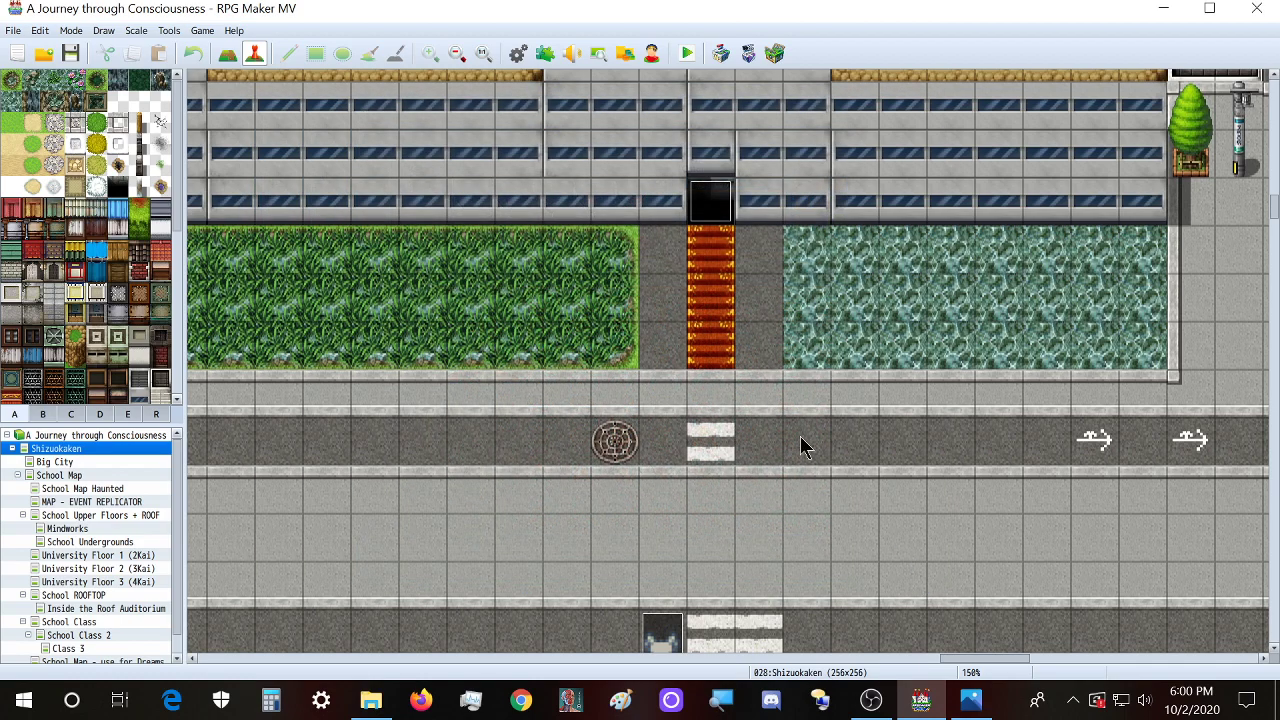
# Step: Compare the Miyumi face sheets for actor 0018 Miyumi in the database and try the eighth face of Xandaara_Miyumi3_bloodied
pyautogui.press('F9')
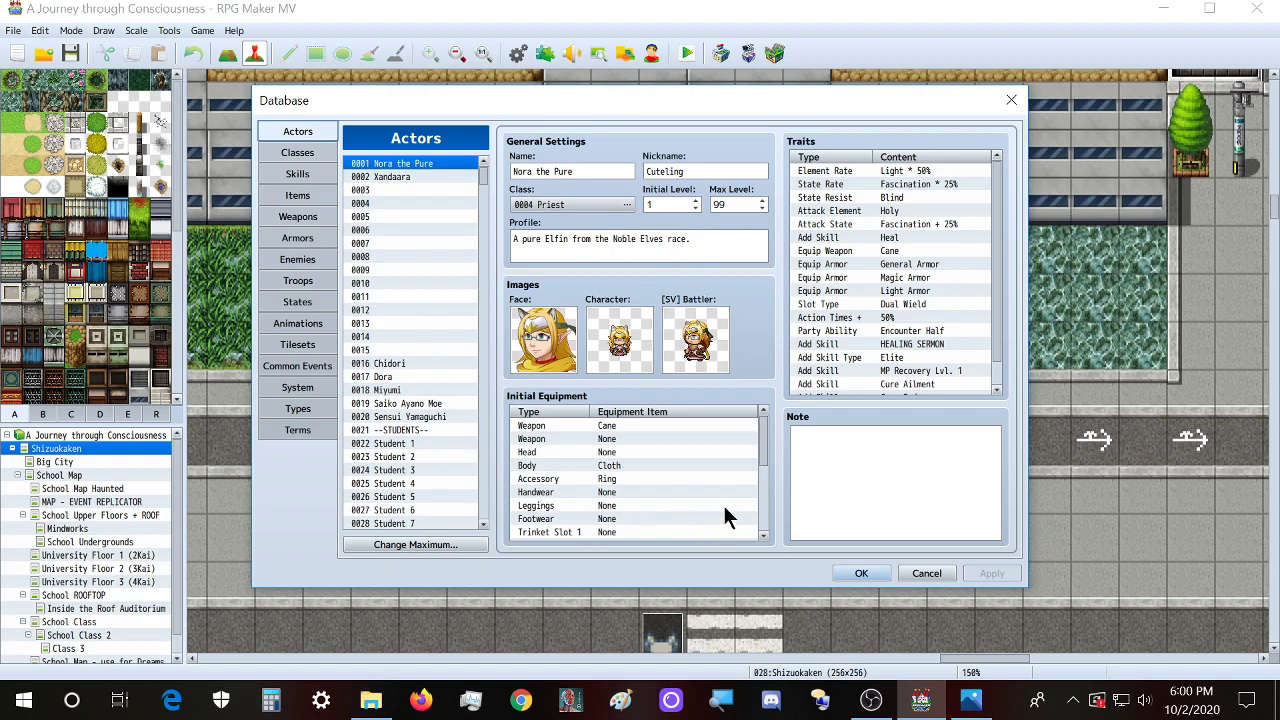
pyautogui.click(428, 389)
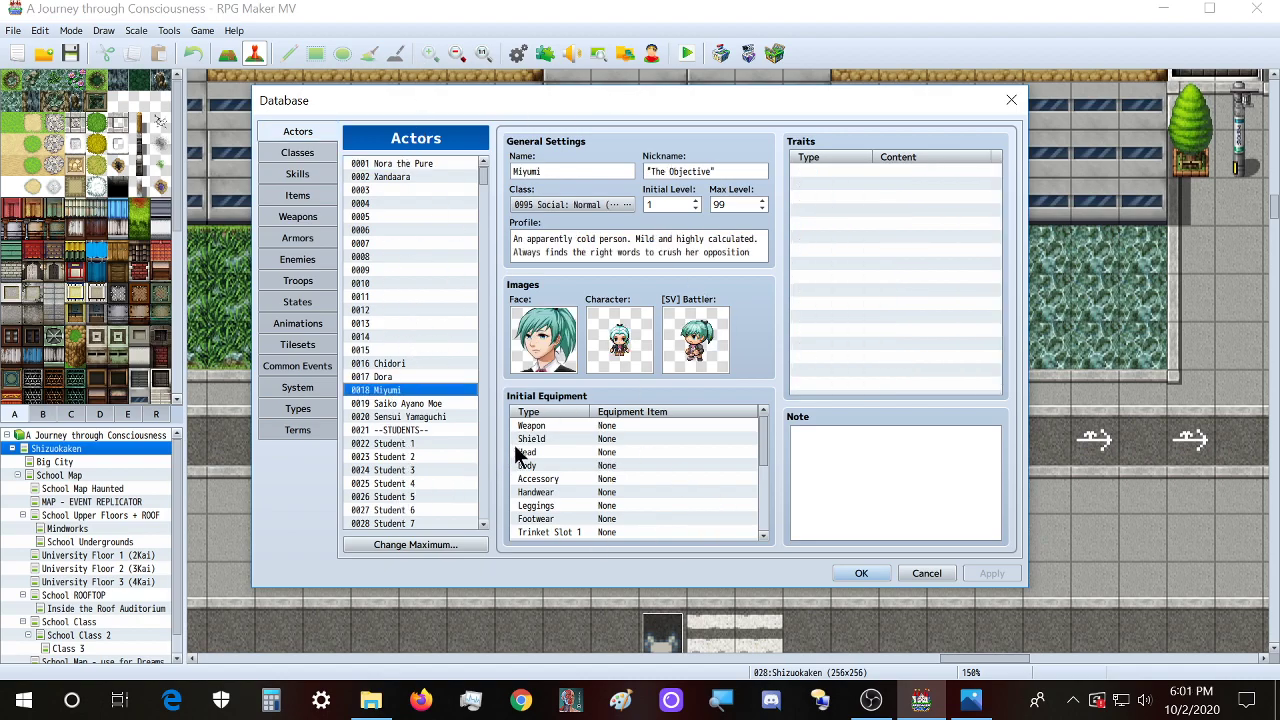
pyautogui.doubleClick(555, 350)
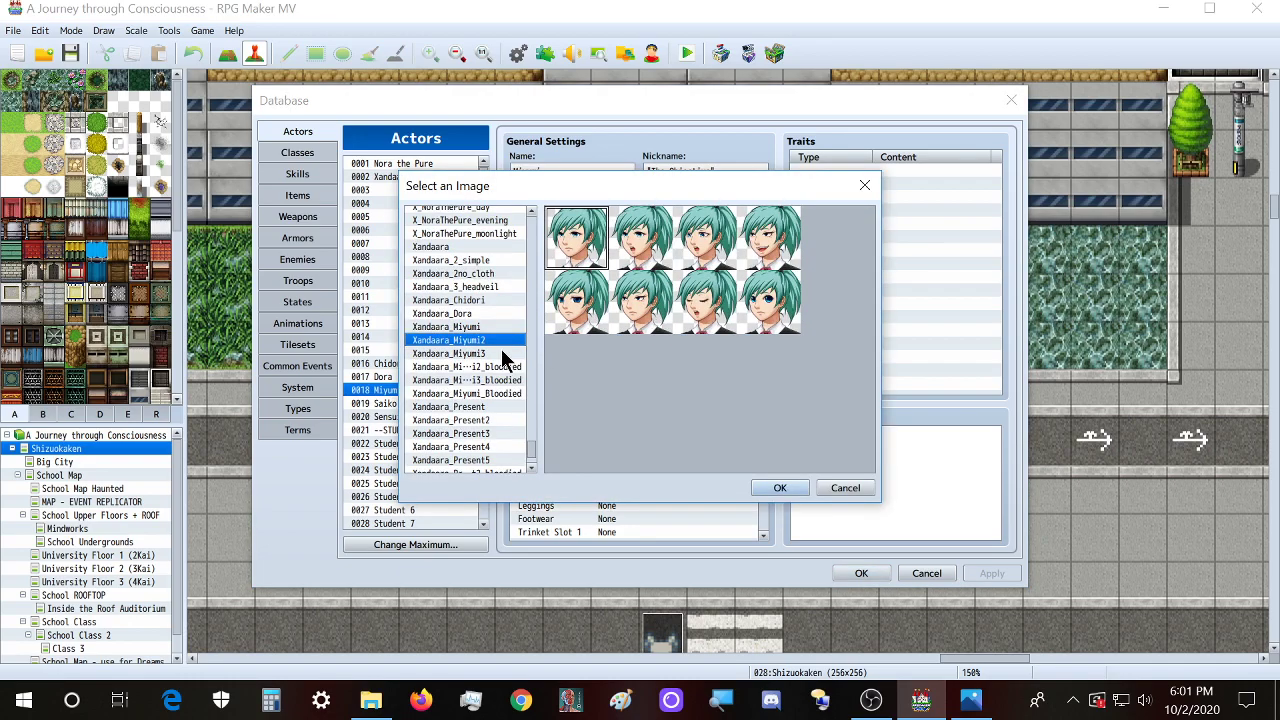
pyautogui.click(503, 355)
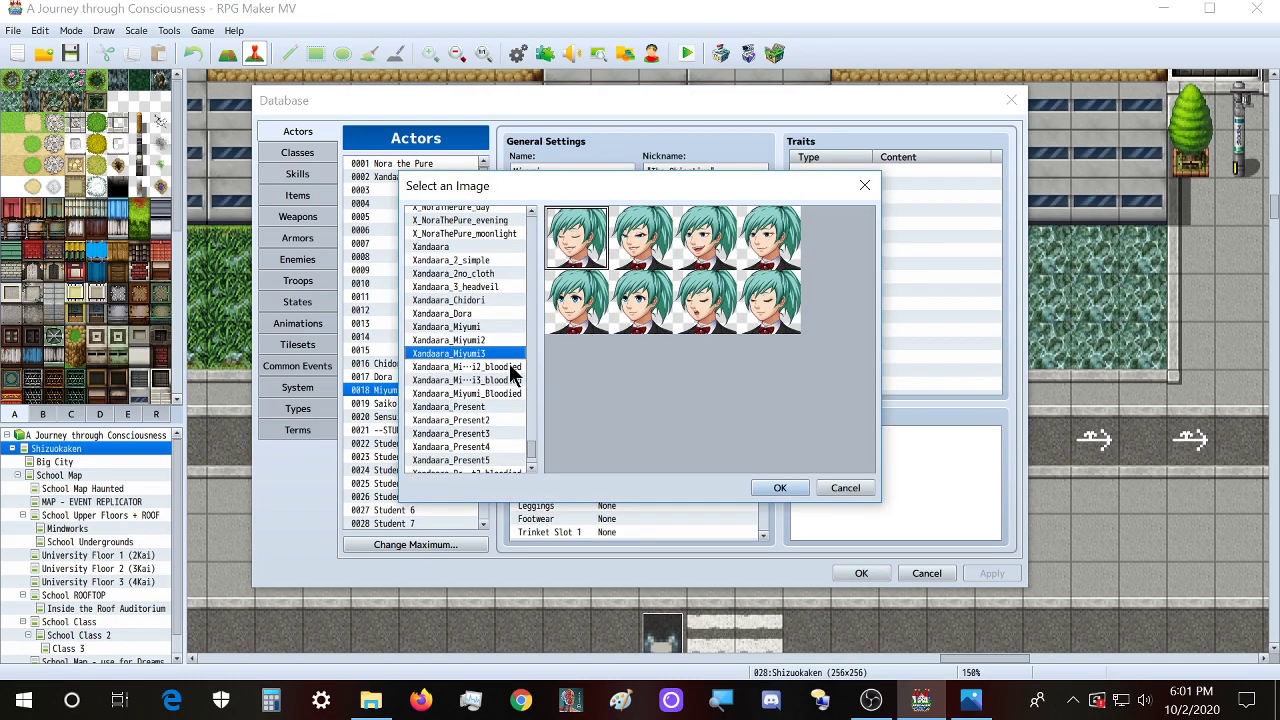
pyautogui.click(509, 368)
pyautogui.click(509, 381)
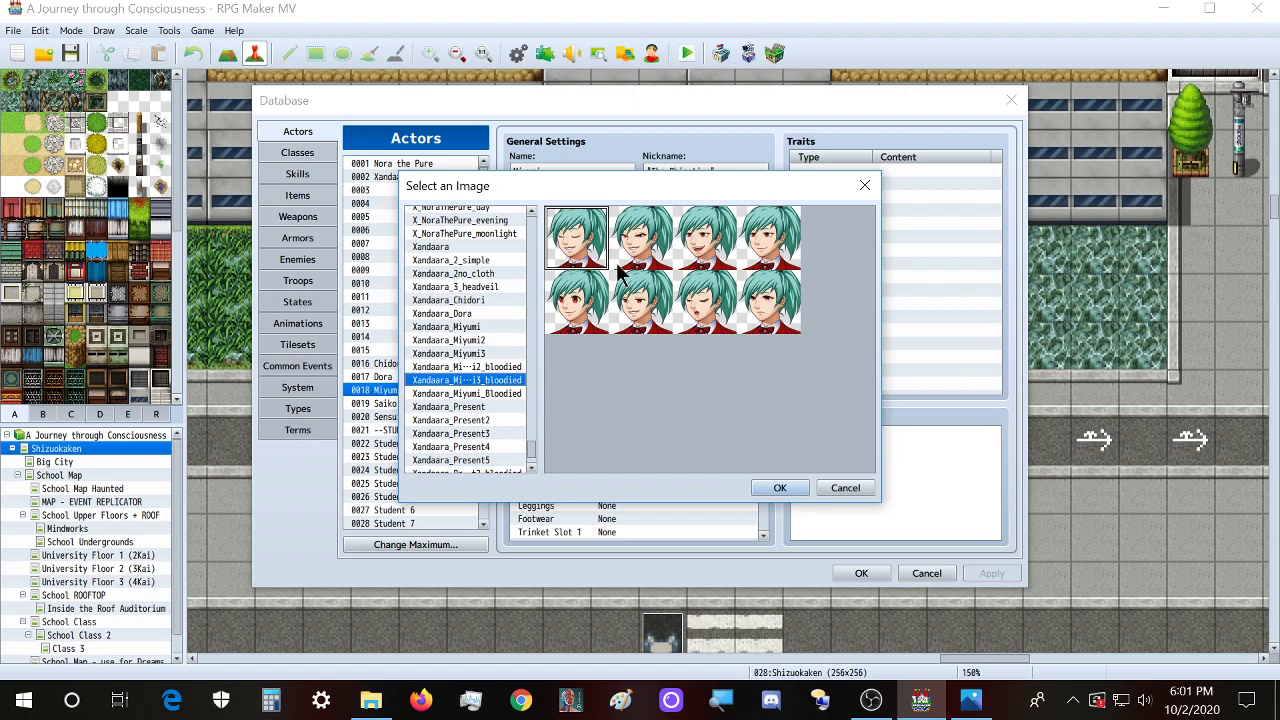
pyautogui.doubleClick(788, 318)
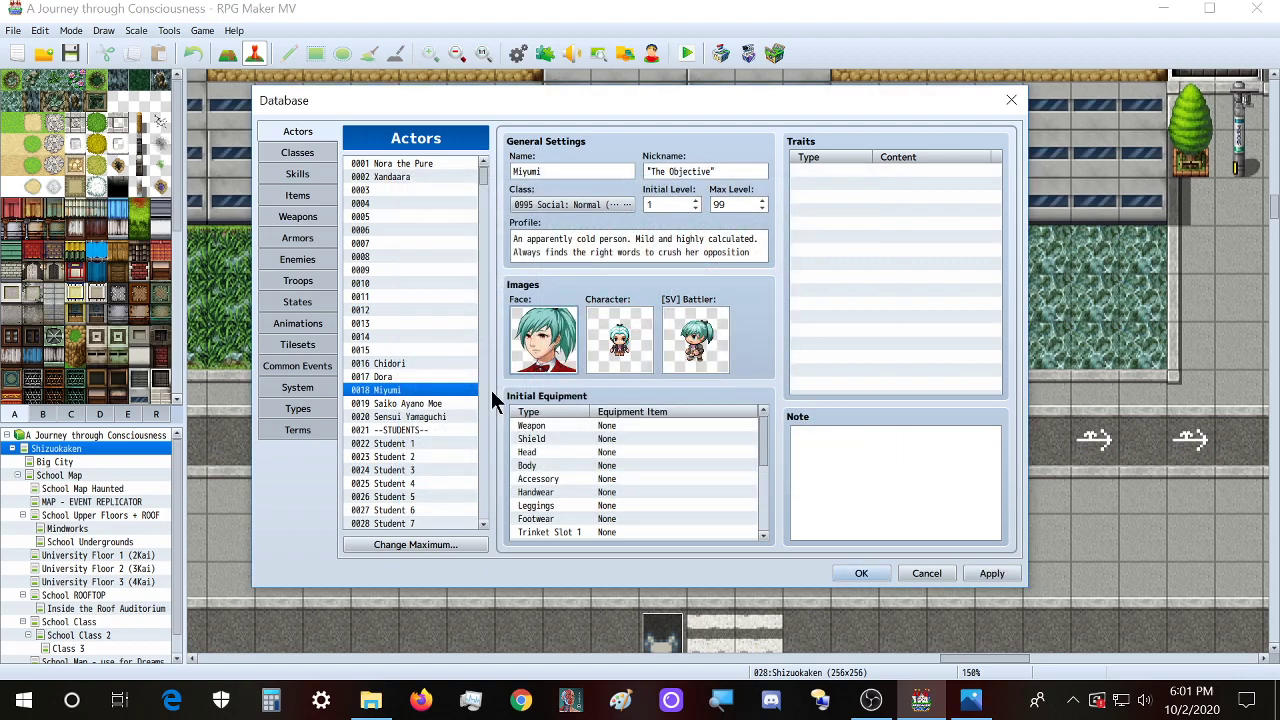
# Step: Review the actor's bloodied face sheet once more and close the database, discarding the changes
pyautogui.doubleClick(541, 358)
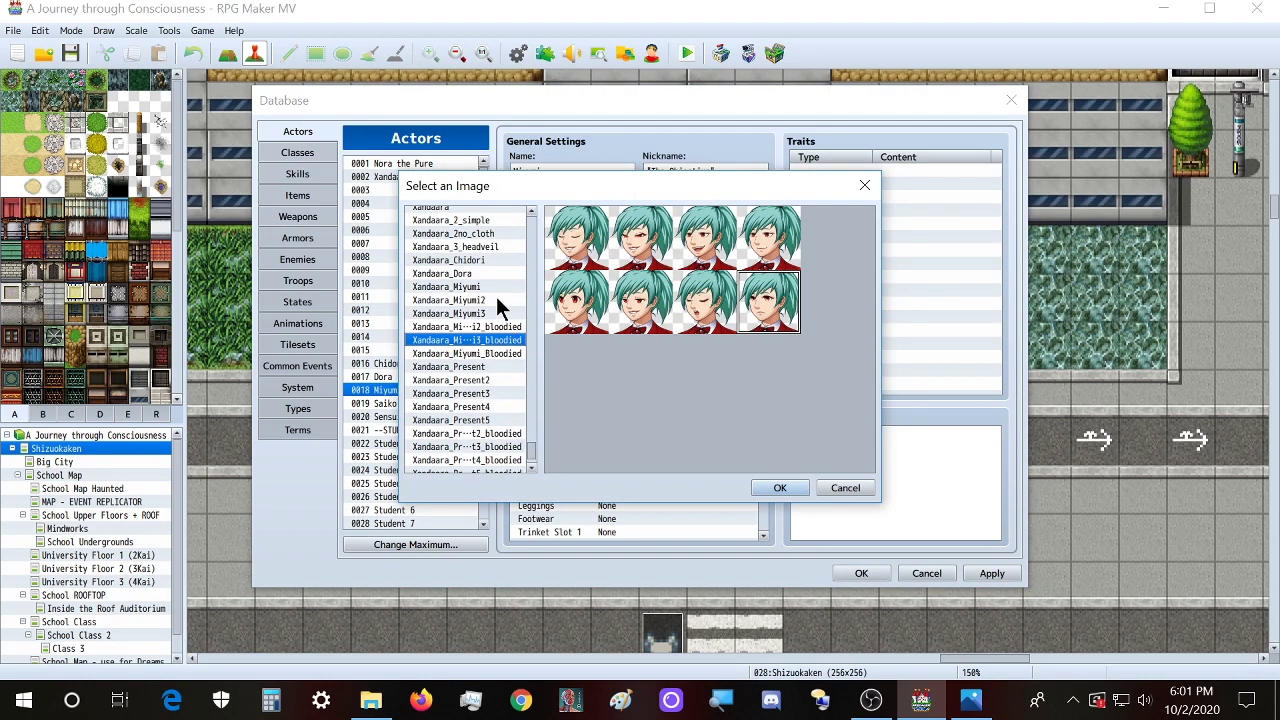
pyautogui.click(845, 487)
pyautogui.click(926, 573)
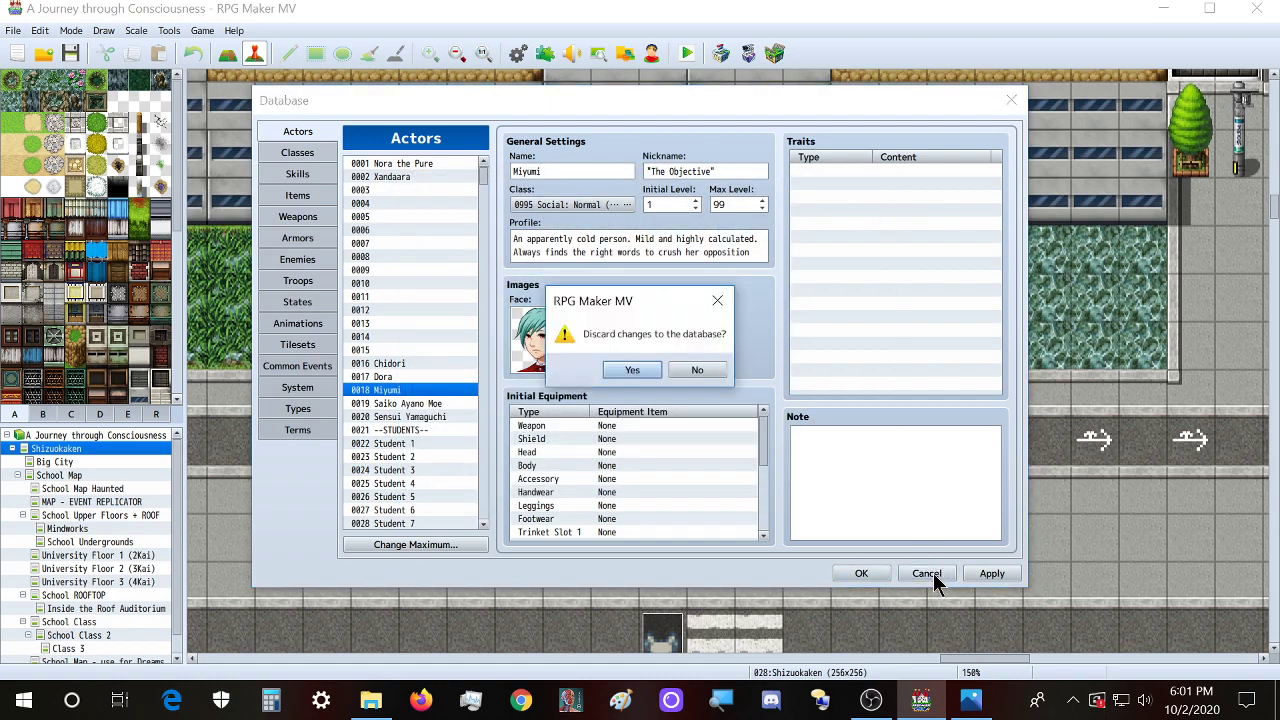
pyautogui.click(630, 370)
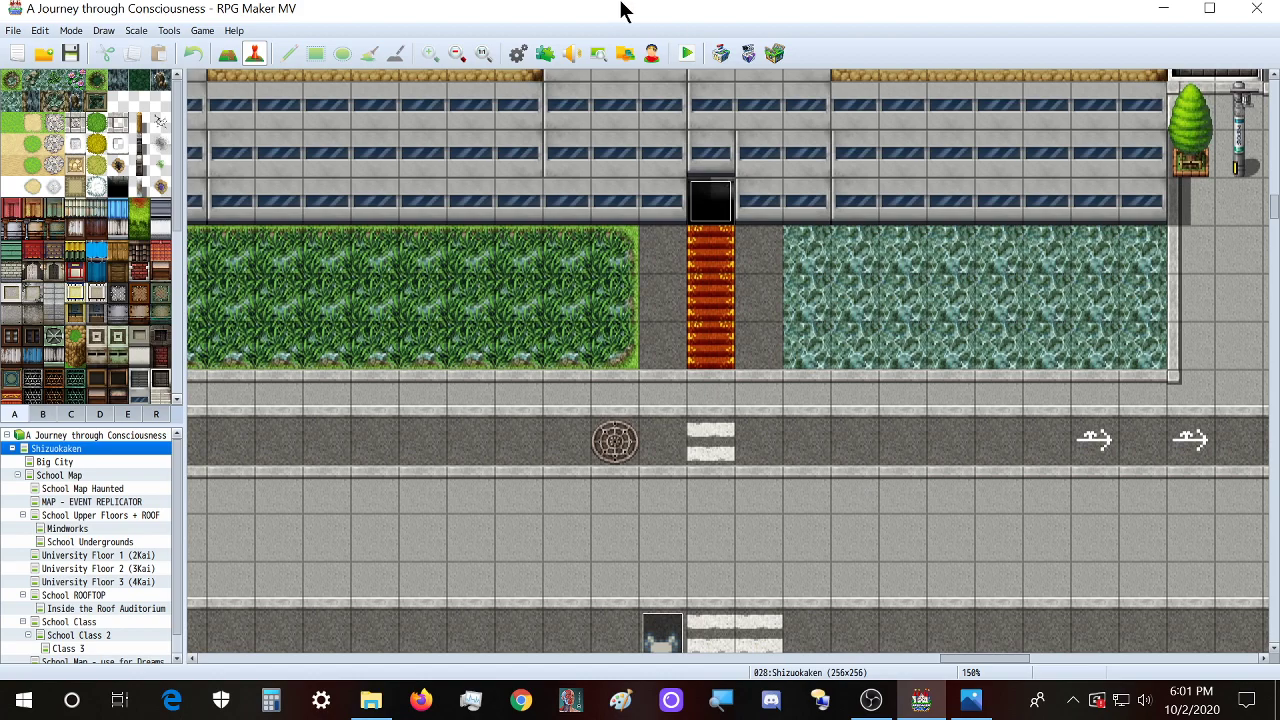
# Step: Try several Face and Front Hair variations on the default male character in the Character Generator, and close it without exporting
pyautogui.click(651, 53)
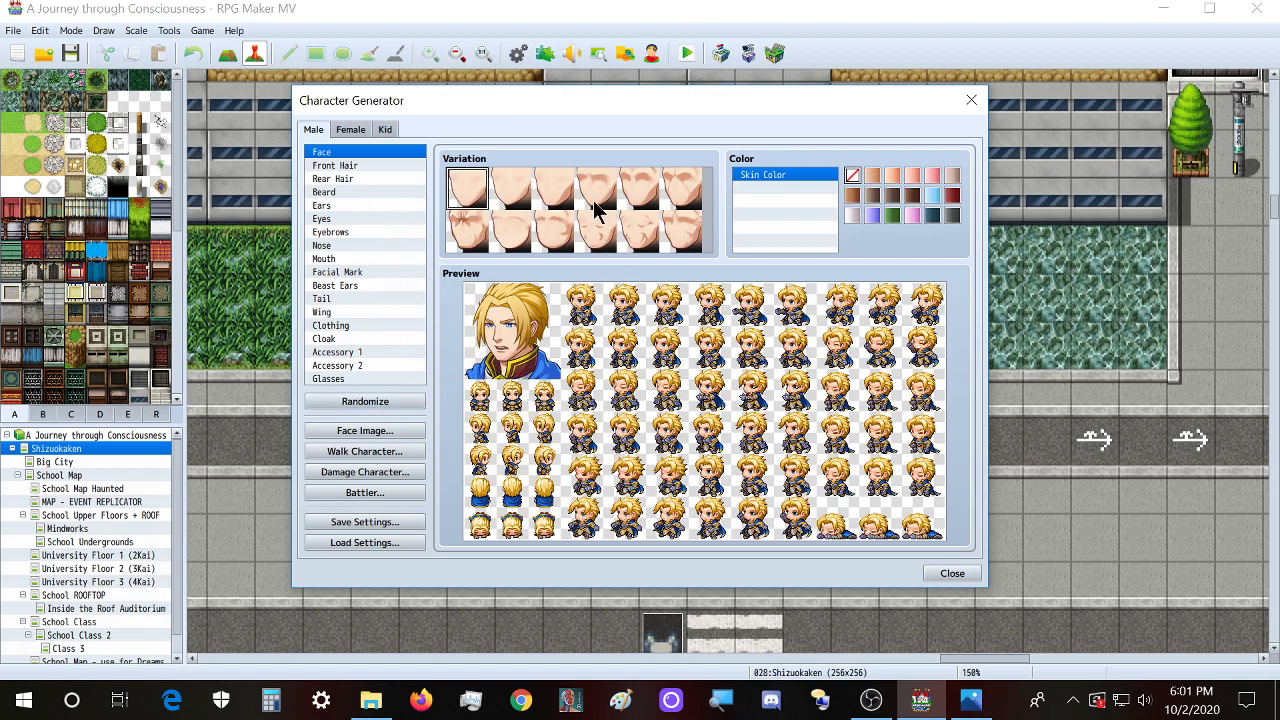
pyautogui.click(598, 200)
pyautogui.click(546, 197)
pyautogui.click(596, 231)
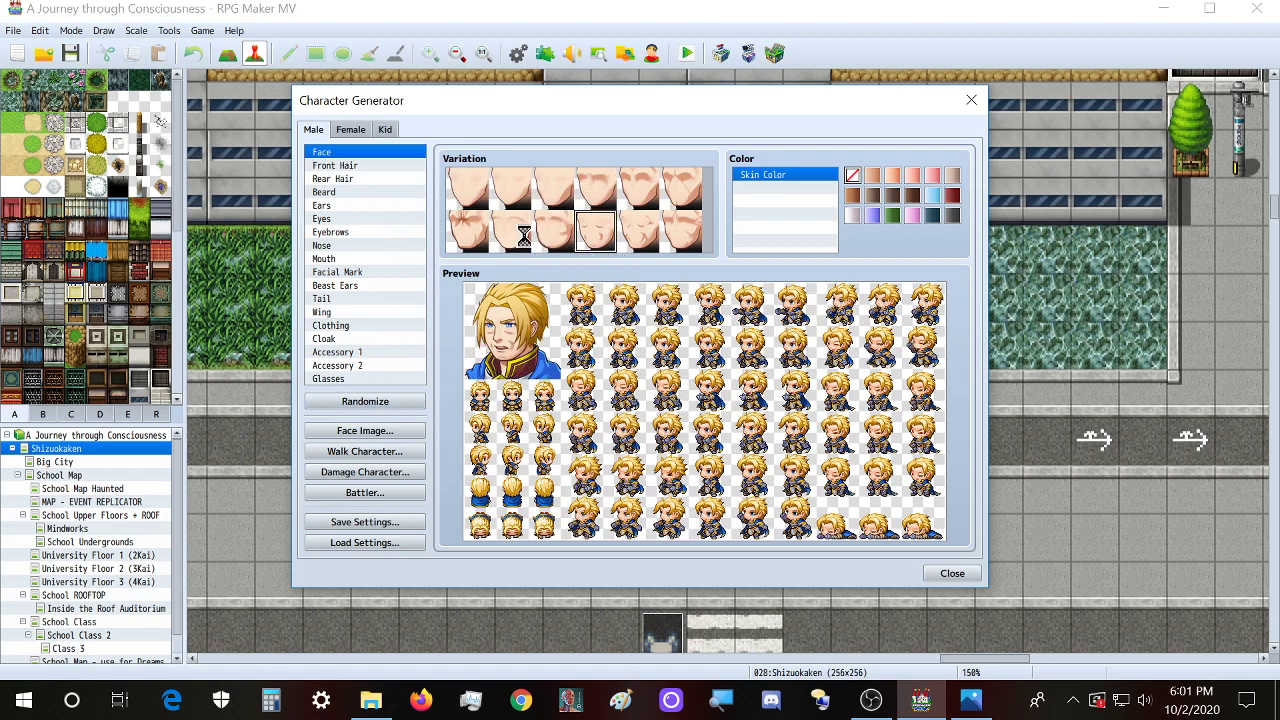
pyautogui.click(510, 231)
pyautogui.click(372, 166)
pyautogui.click(552, 188)
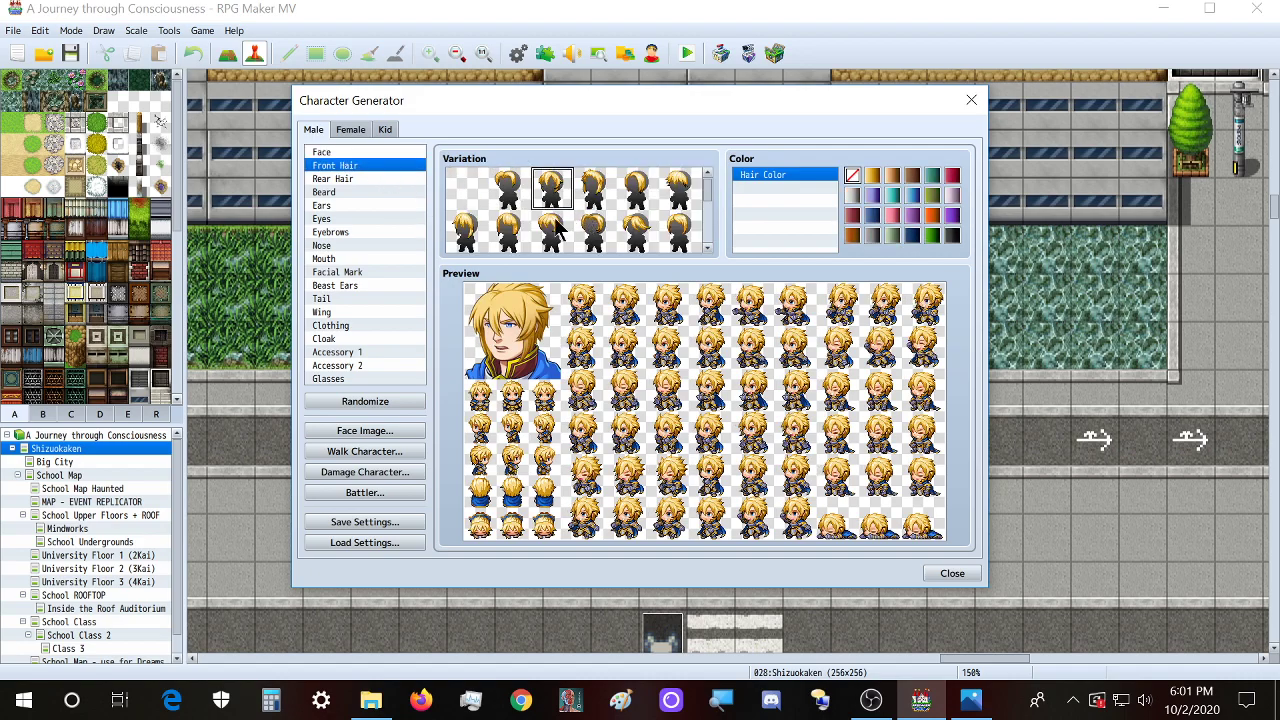
pyautogui.click(508, 231)
pyautogui.click(552, 231)
pyautogui.click(969, 100)
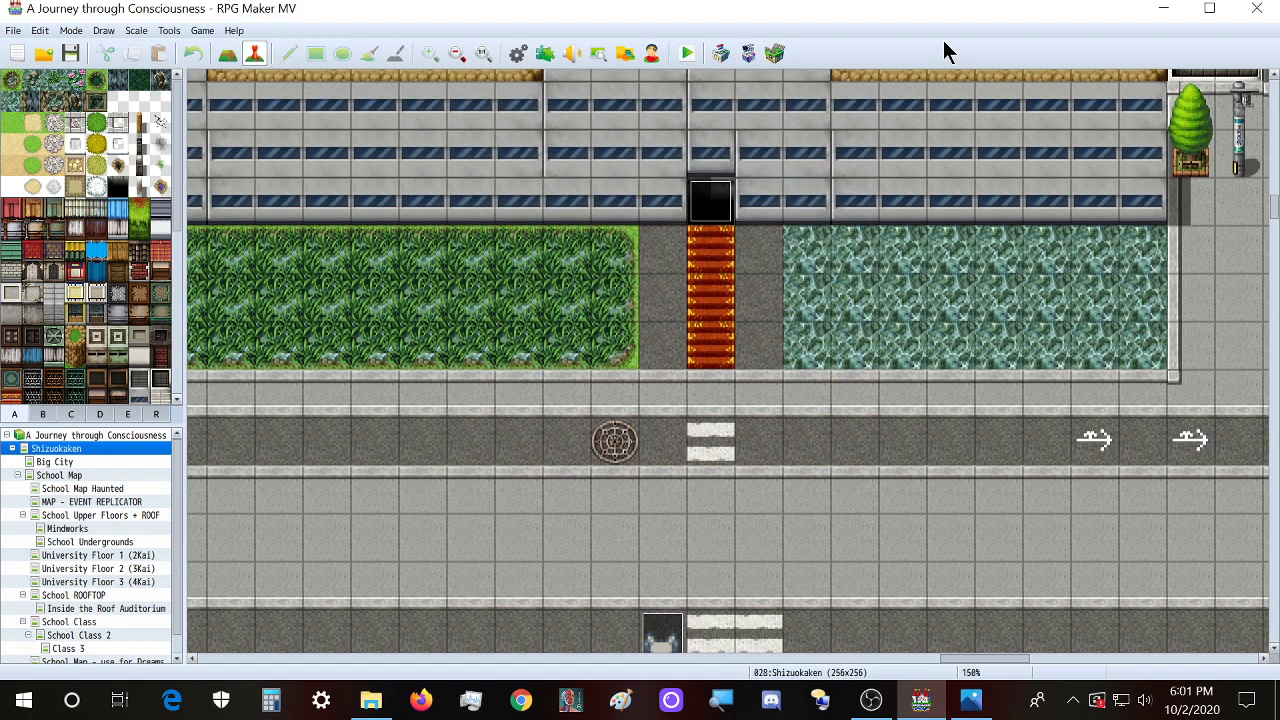